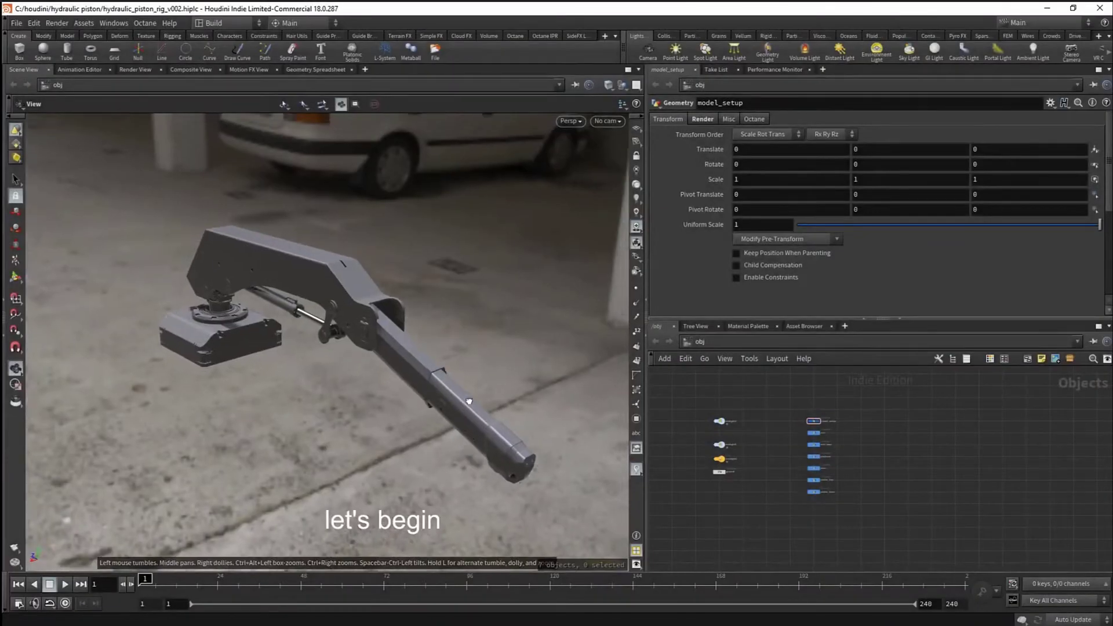
- Inside model_setup, display the arm base, arm, platform and joint outputs one at a time
{"action": "left_click_drag", "start_coordinate": [464, 400], "coordinate": [481, 376]}
{"action": "middle_click_drag", "start_coordinate": [481, 376], "coordinate": [495, 366]}
{"action": "left_click_drag", "start_coordinate": [495, 366], "coordinate": [480, 385]}
{"action": "scroll", "coordinate": [803, 408], "scroll_direction": "up", "scroll_amount": 3}
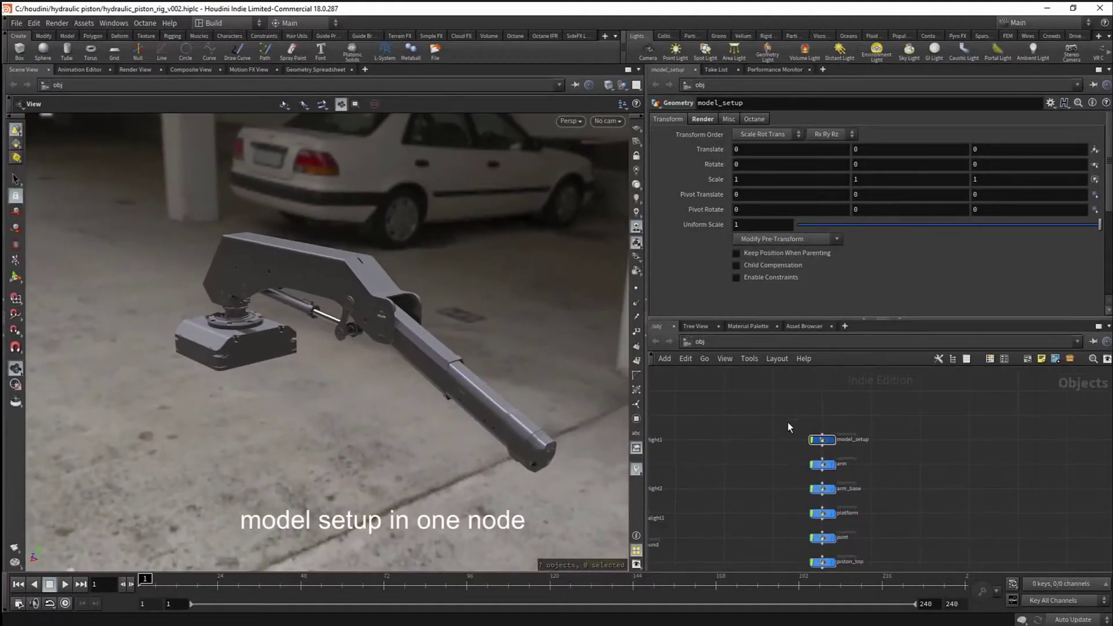
{"action": "double_click", "coordinate": [823, 440]}
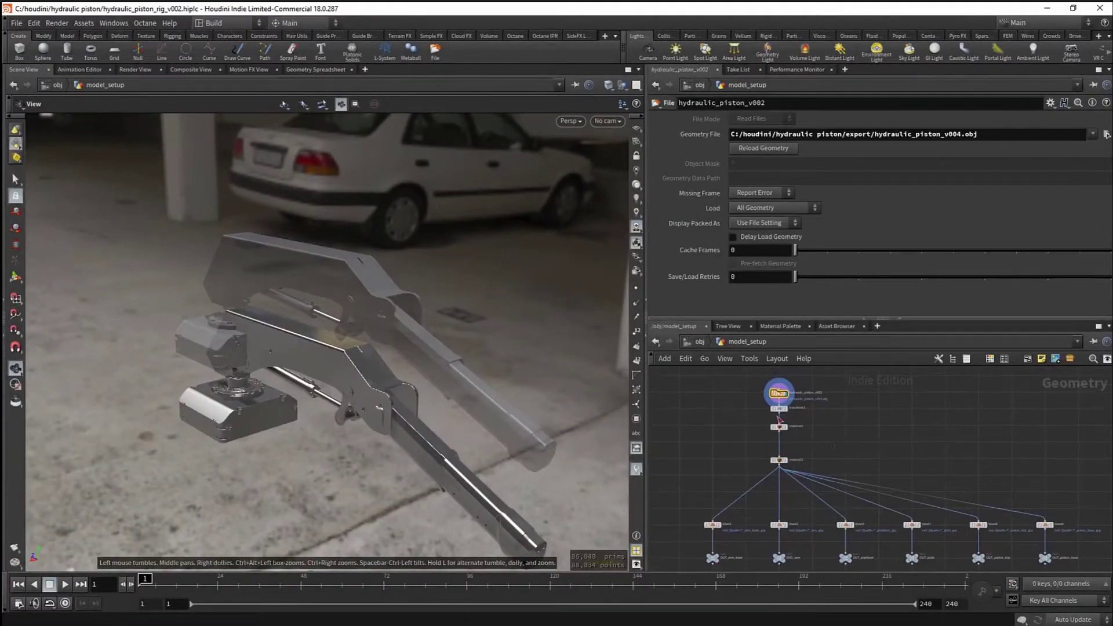
{"action": "scroll", "coordinate": [729, 409], "scroll_direction": "down", "scroll_amount": 2}
{"action": "left_click", "coordinate": [706, 495]}
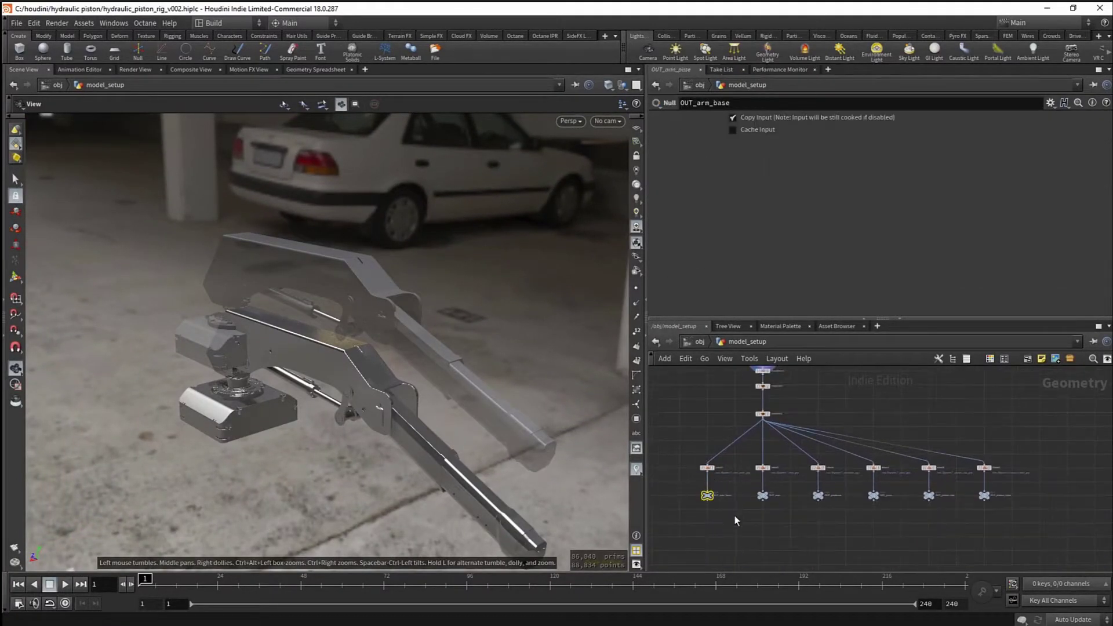
{"action": "key", "text": "r"}
{"action": "left_click", "coordinate": [760, 494]}
{"action": "key", "text": "r"}
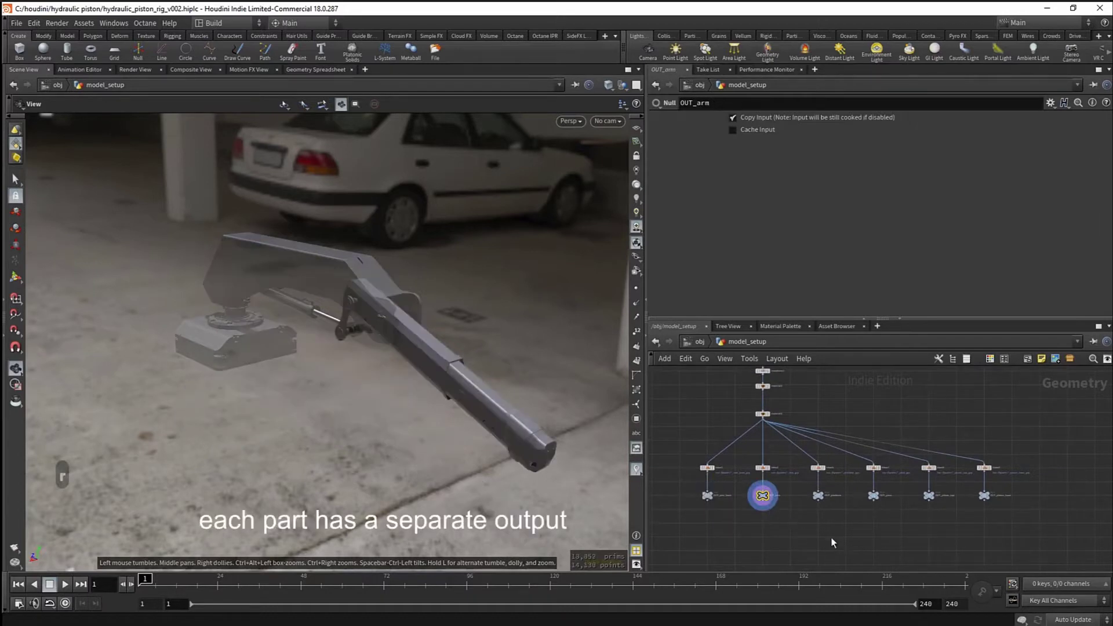
{"action": "key", "text": "r"}
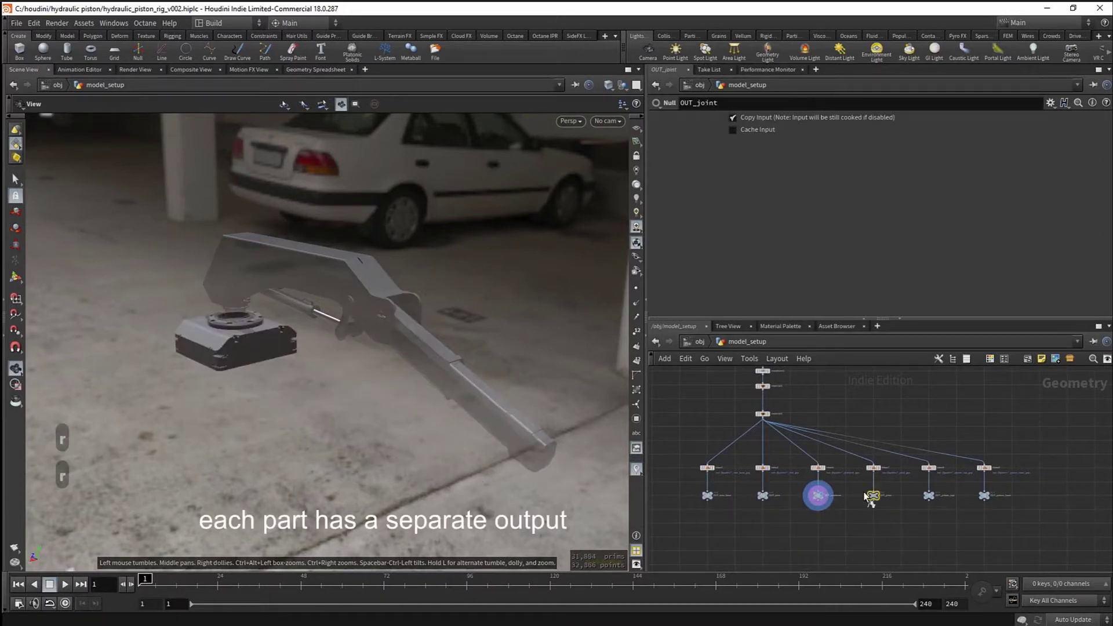
{"action": "key", "text": "r"}
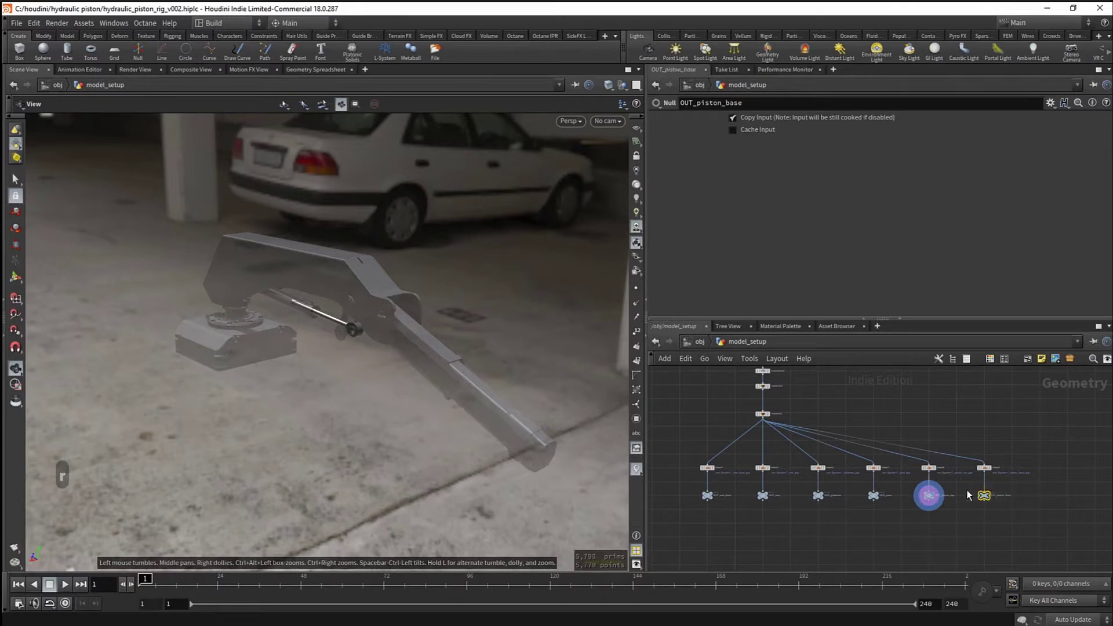
- Back at object level, select the arm, arm_base and platform objects, then clear the selection
{"action": "left_click", "coordinate": [699, 342]}
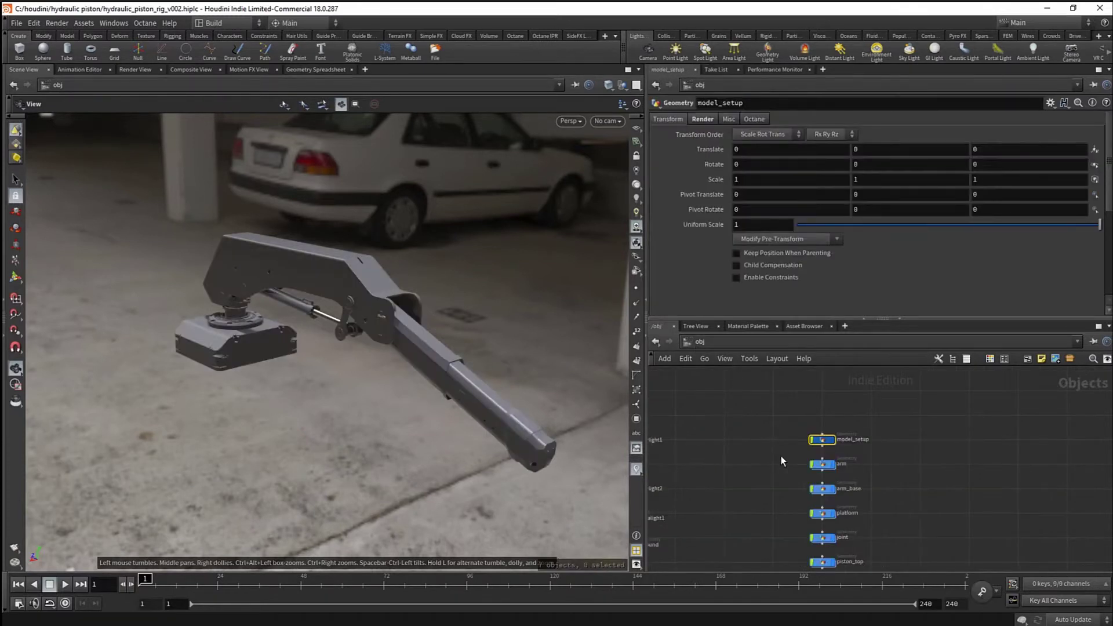
{"action": "middle_click_drag", "start_coordinate": [781, 461], "coordinate": [790, 418]}
{"action": "left_click_drag", "start_coordinate": [855, 428], "coordinate": [854, 427]}
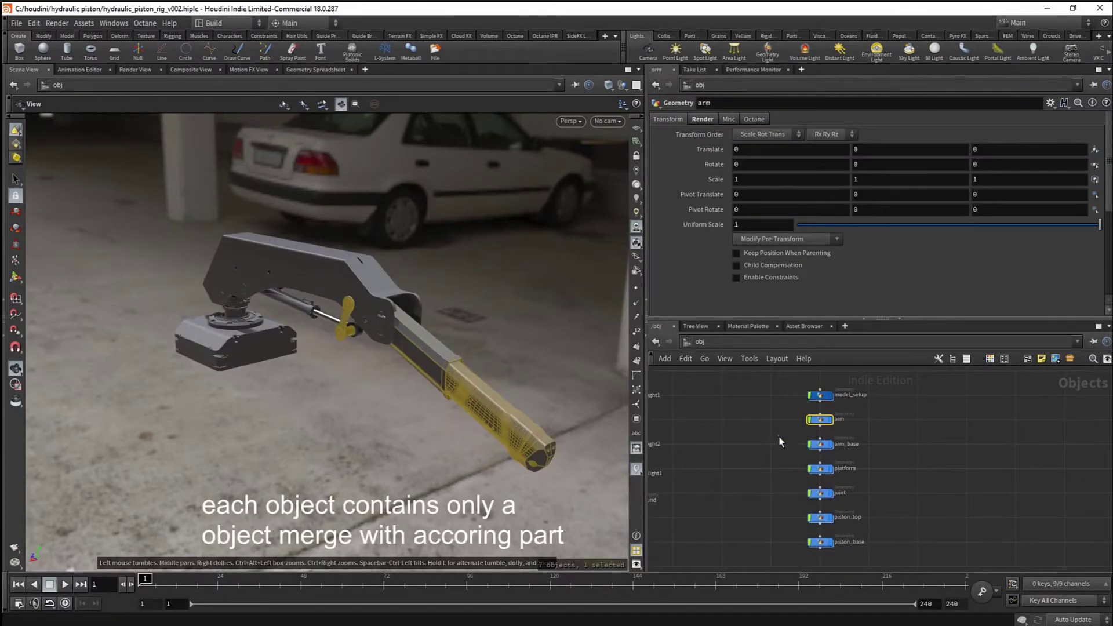
{"action": "left_click", "coordinate": [820, 444]}
{"action": "left_click", "coordinate": [819, 468]}
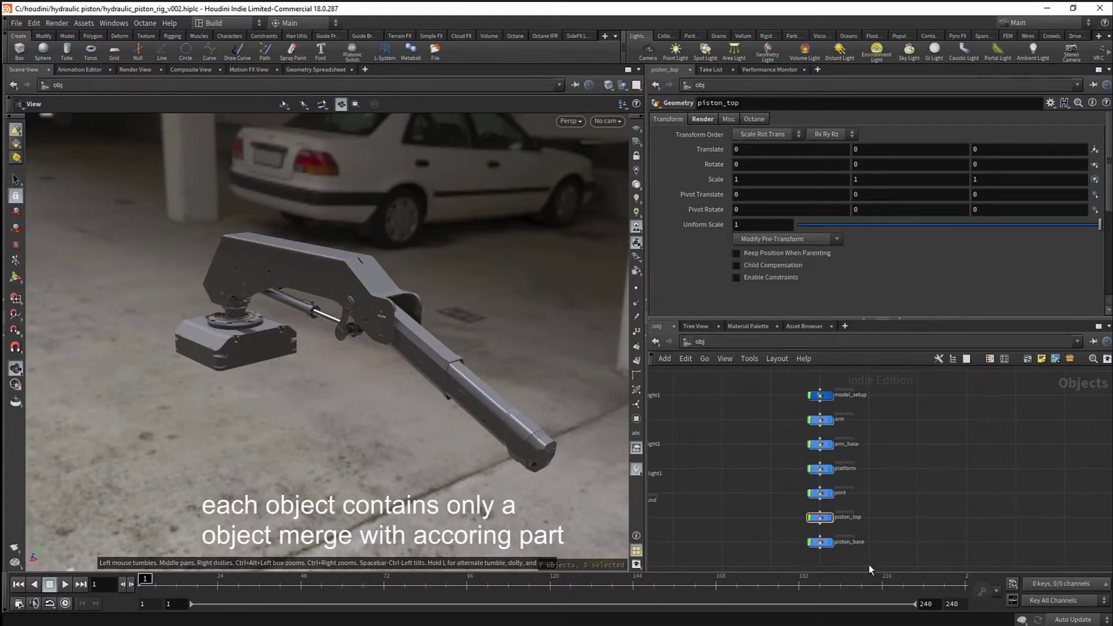
{"action": "left_click", "coordinate": [896, 527]}
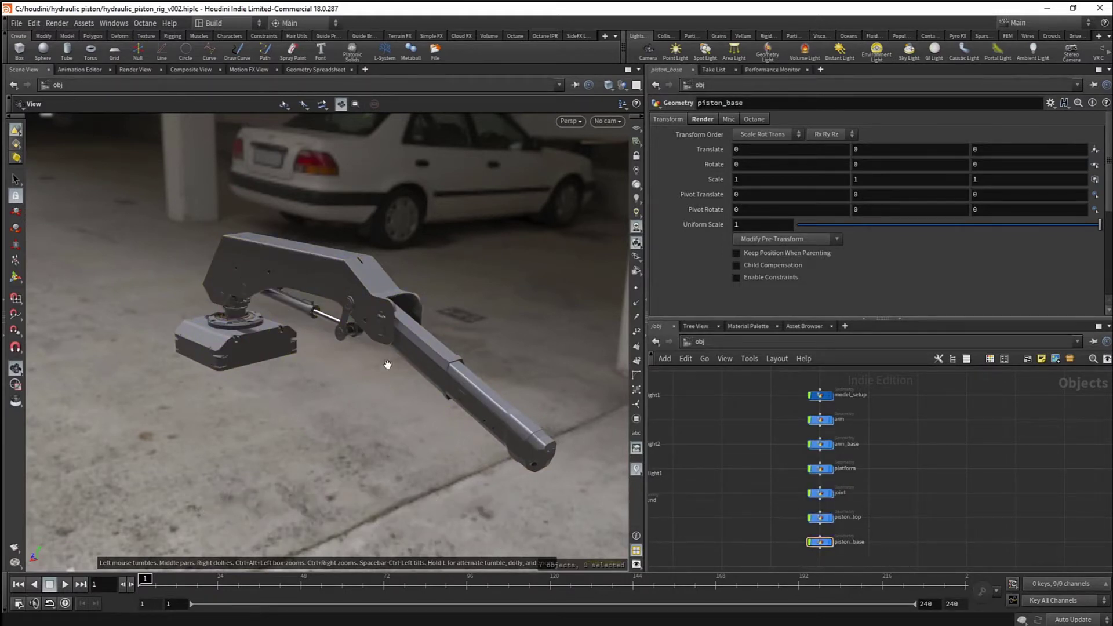
- Show the construction plane grid in the viewport
{"action": "left_click_drag", "start_coordinate": [385, 367], "coordinate": [343, 394]}
{"action": "scroll", "coordinate": [446, 367], "scroll_direction": "up", "scroll_amount": 3}
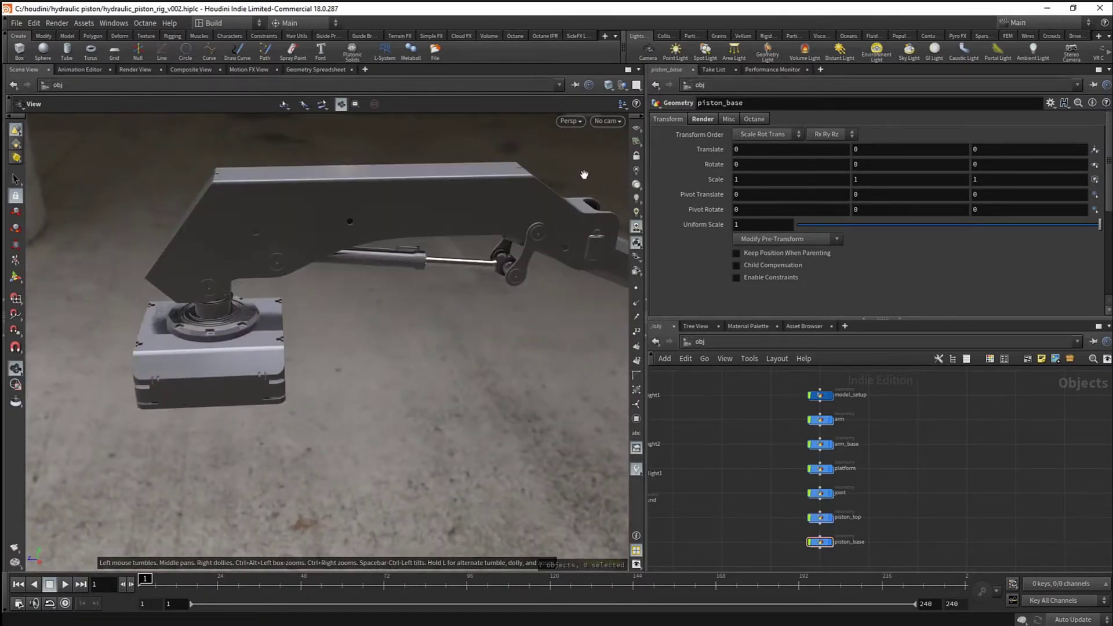
{"action": "left_click", "coordinate": [637, 128]}
{"action": "scroll", "coordinate": [387, 348], "scroll_direction": "down", "scroll_amount": 3}
{"action": "scroll", "coordinate": [387, 347], "scroll_direction": "up", "scroll_amount": 2}
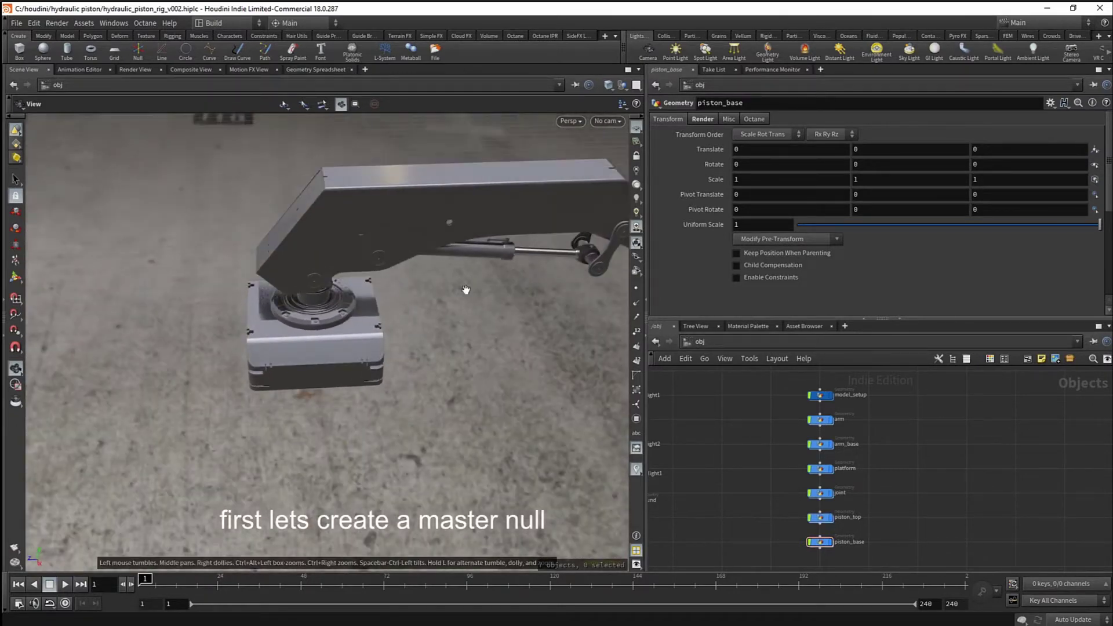
{"action": "scroll", "coordinate": [464, 290], "scroll_direction": "up", "scroll_amount": 2}
- Place null1, the master null, near the arm's base
{"action": "left_click", "coordinate": [137, 58]}
{"action": "left_click", "coordinate": [425, 375]}
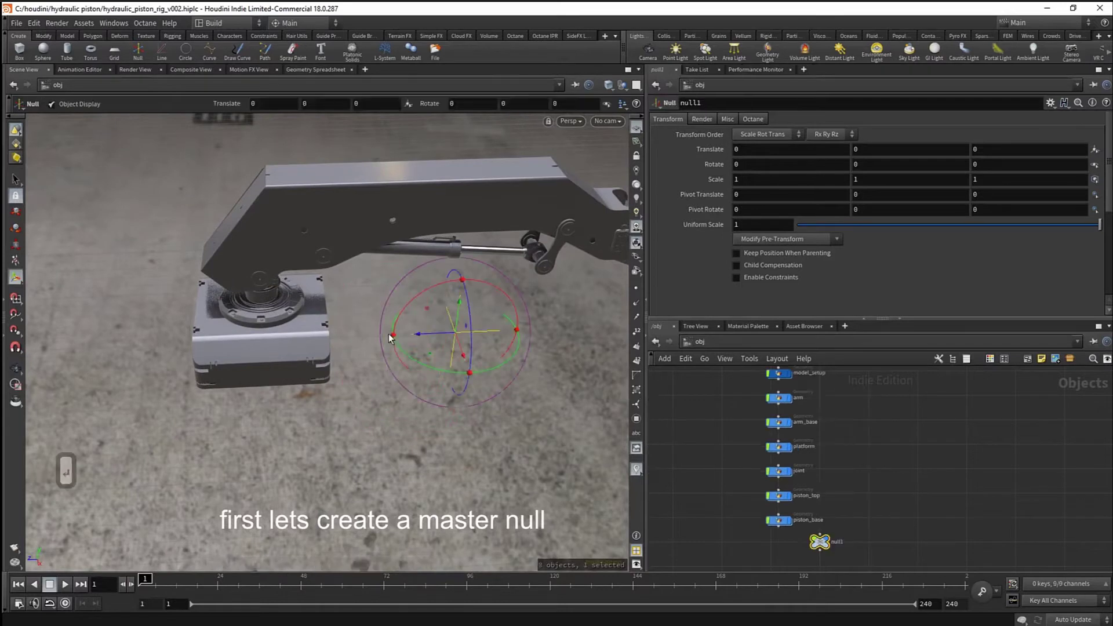
{"action": "left_click_drag", "start_coordinate": [391, 343], "coordinate": [280, 343]}
{"action": "scroll", "coordinate": [356, 331], "scroll_direction": "down", "scroll_amount": 3}
- In the Right view, place null2 above the base
{"action": "key", "text": "q"}
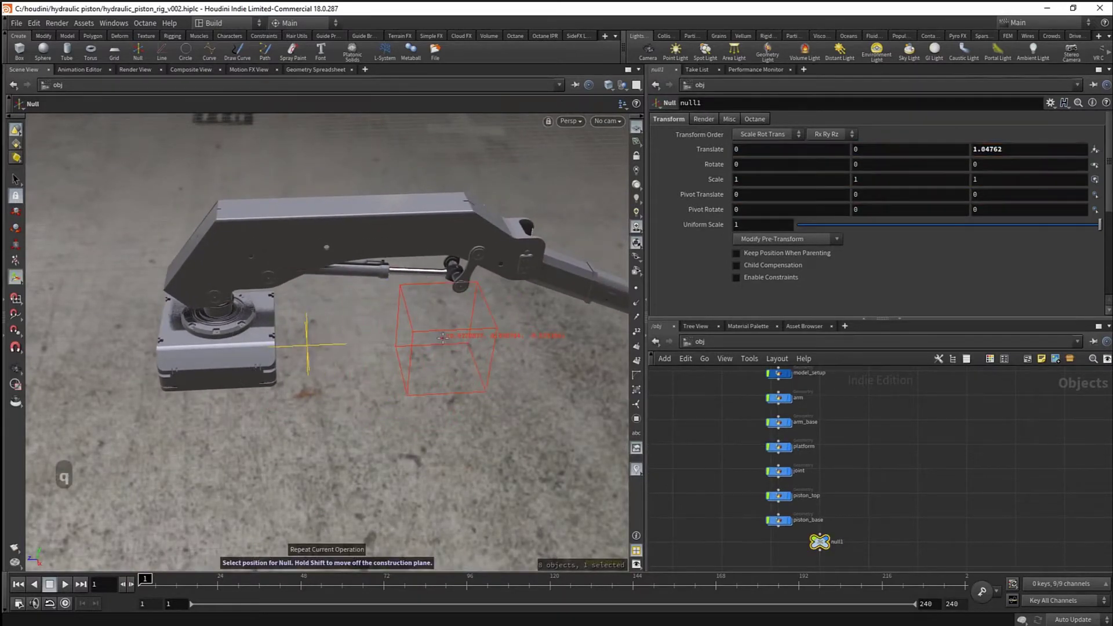
{"action": "key", "text": "space"}
{"action": "key", "text": "space+3"}
{"action": "key", "text": "2"}
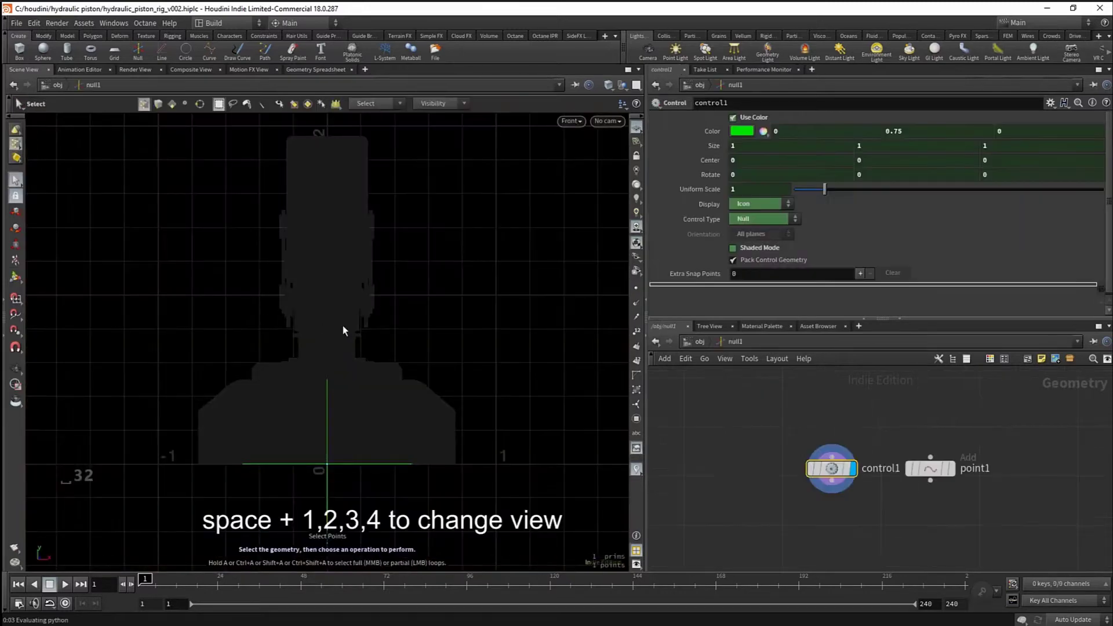
{"action": "key", "text": "space+4"}
{"action": "key", "text": "q"}
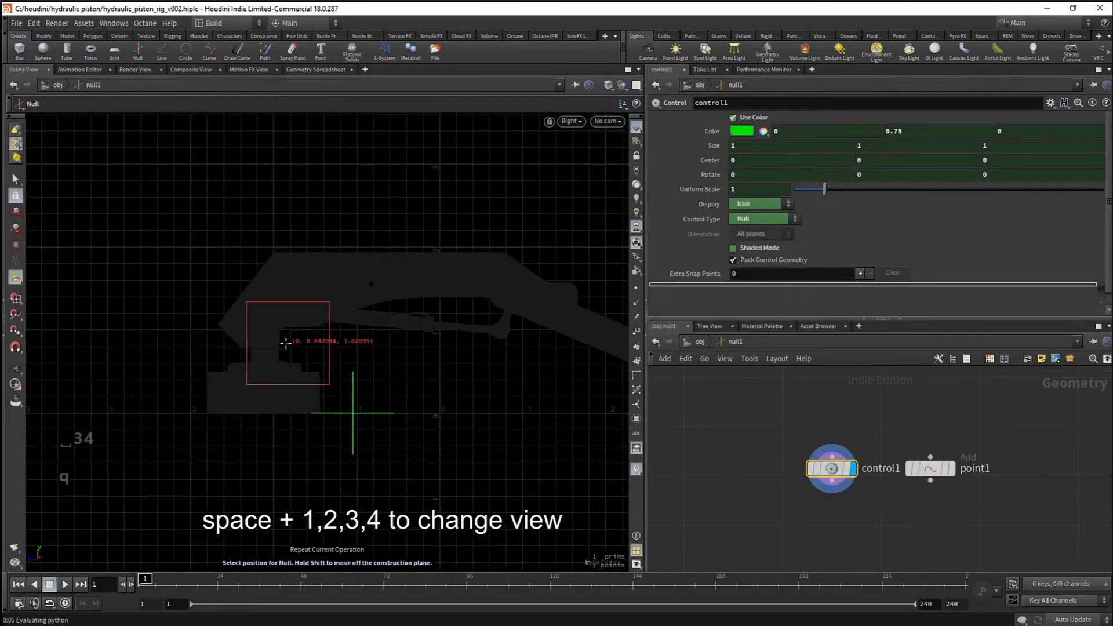
{"action": "left_click", "coordinate": [264, 342]}
- Toggle scene geometry ghosting and select the master null
{"action": "left_click", "coordinate": [636, 187]}
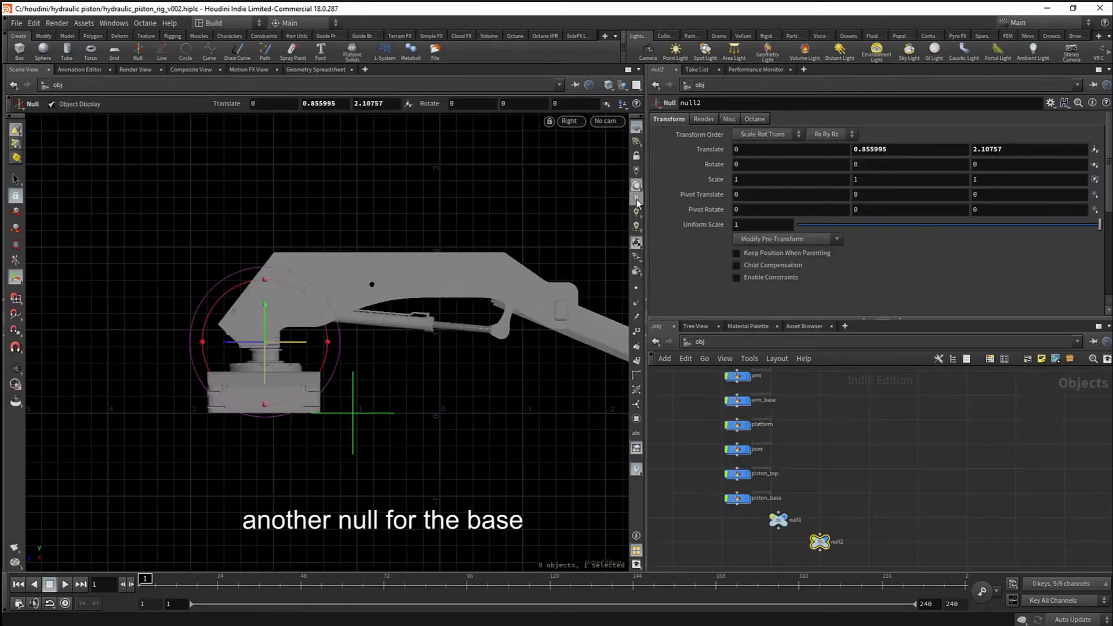
{"action": "left_click", "coordinate": [637, 187]}
{"action": "left_click", "coordinate": [636, 187]}
{"action": "scroll", "coordinate": [318, 304], "scroll_direction": "up", "scroll_amount": 5}
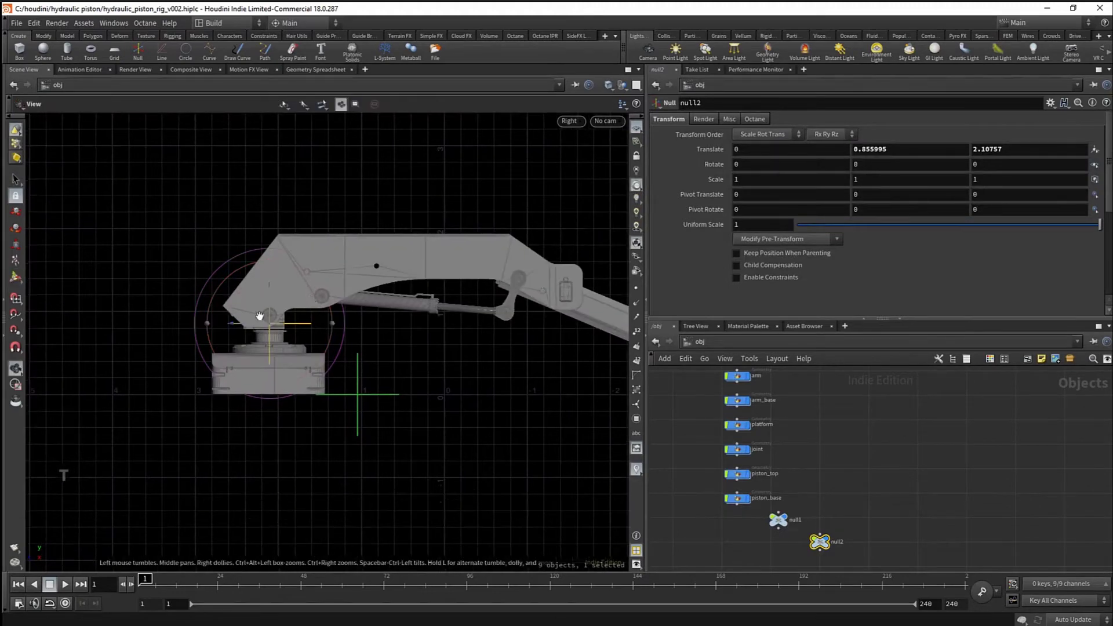
{"action": "key", "text": "s"}
{"action": "left_click", "coordinate": [474, 481]}
- Turn on point snapping and move the master null to the bottom of the base
{"action": "key", "text": "t"}
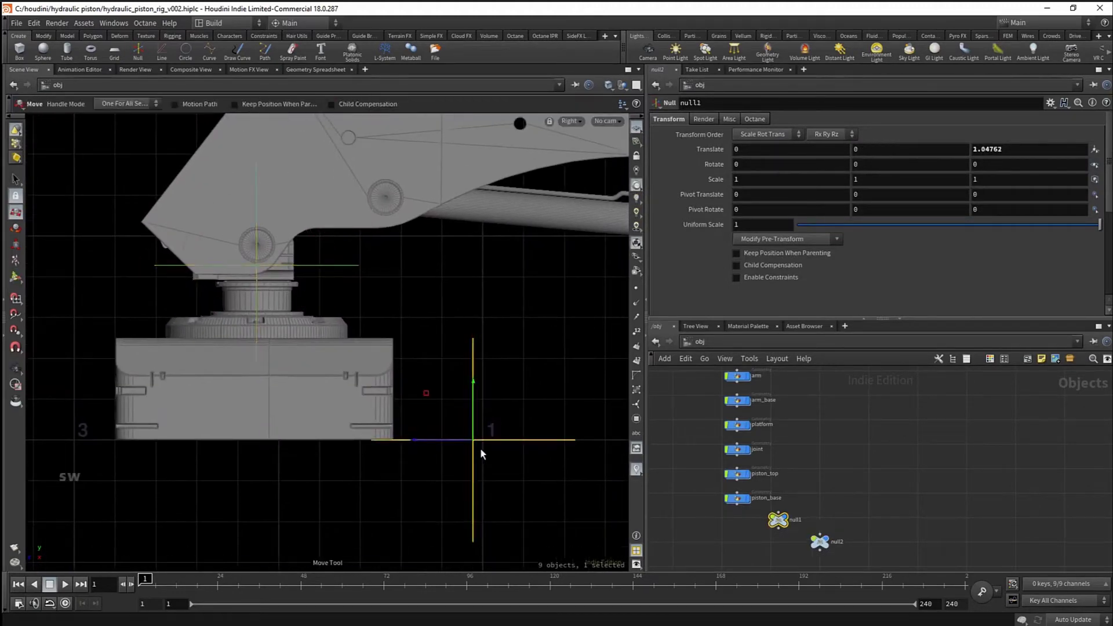
{"action": "key", "text": "x"}
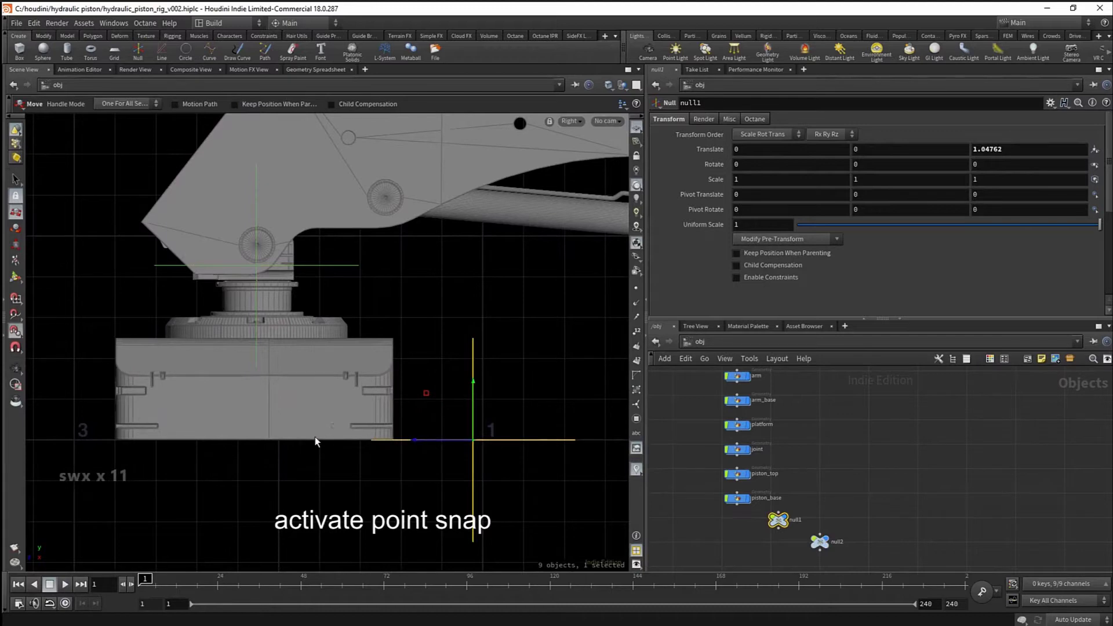
{"action": "key", "text": "space+1"}
{"action": "left_click_drag", "start_coordinate": [382, 420], "coordinate": [288, 385]}
{"action": "scroll", "coordinate": [288, 385], "scroll_direction": "up", "scroll_amount": 3}
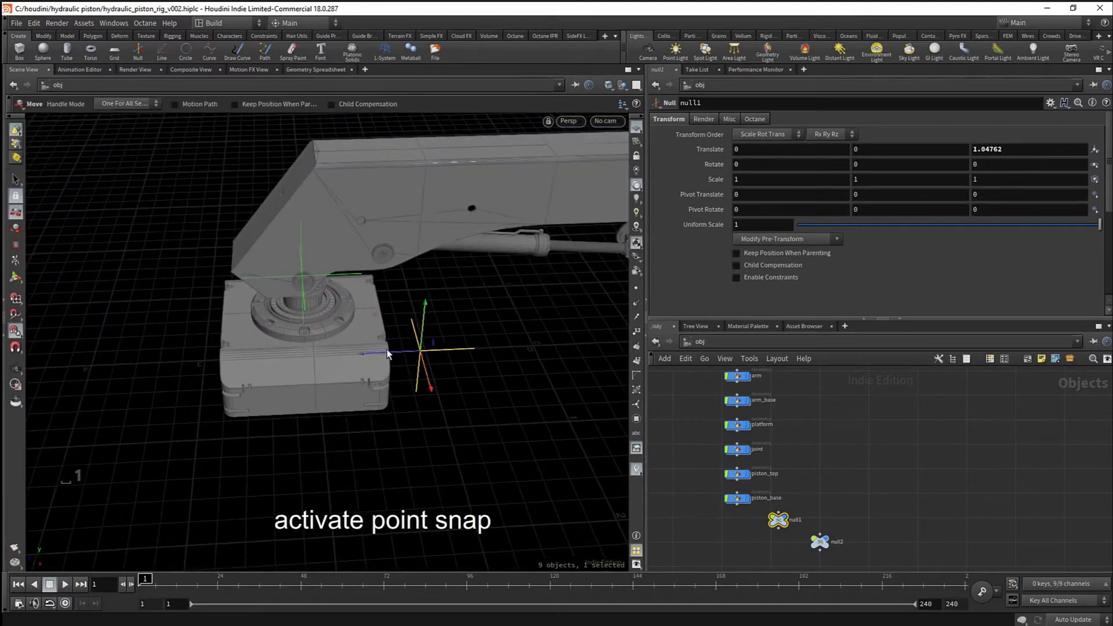
{"action": "left_click_drag", "start_coordinate": [388, 355], "coordinate": [313, 412]}
{"action": "mouse_move", "coordinate": [461, 318]}
{"action": "middle_mouse_down", "text": "alt"}
{"action": "mouse_move", "coordinate": [450, 345]}
{"action": "mouse_move", "coordinate": [411, 370]}
{"action": "middle_mouse_up", "text": "alt"}
- Switch to lit, textured shading and frame the base in the Right orthographic view
{"action": "left_click", "coordinate": [637, 227]}
{"action": "scroll", "coordinate": [407, 350], "scroll_direction": "up", "scroll_amount": 4}
{"action": "left_click_drag", "start_coordinate": [387, 358], "coordinate": [363, 298], "text": "alt"}
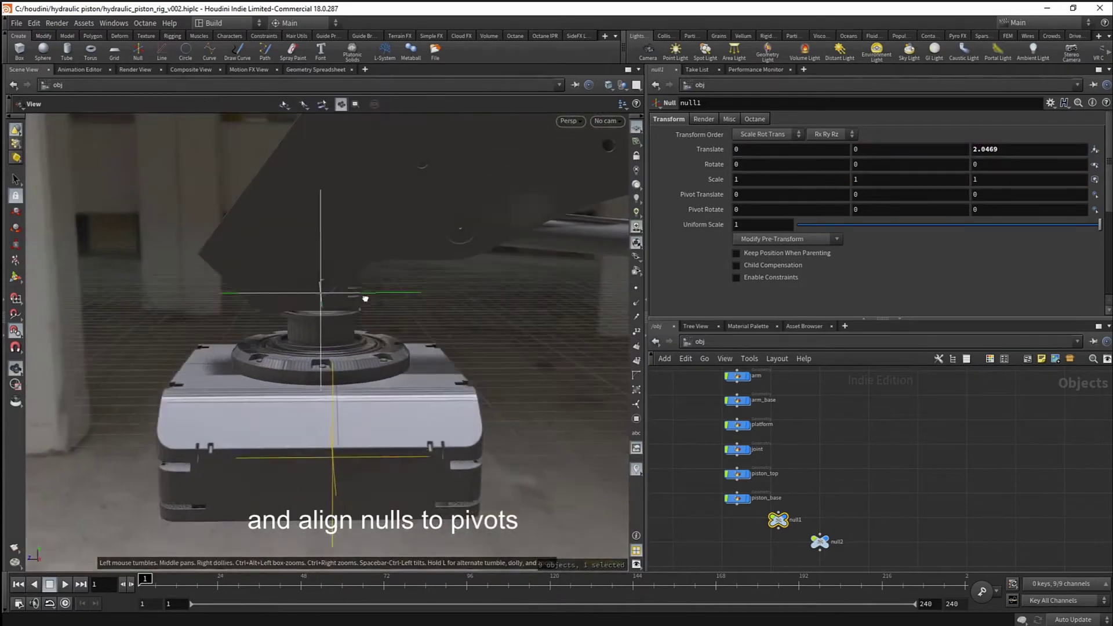
{"action": "scroll", "coordinate": [391, 303], "scroll_direction": "up", "scroll_amount": 2}
{"action": "key", "text": "space+4"}
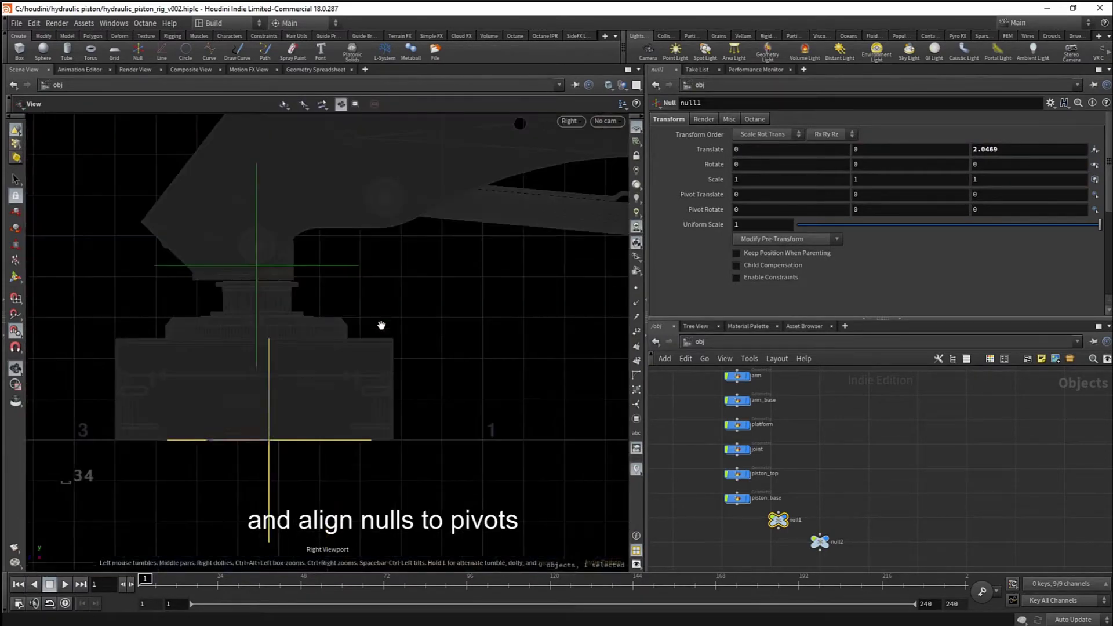
{"action": "middle_click_drag", "start_coordinate": [267, 310], "coordinate": [323, 370], "text": "alt"}
{"action": "right_click_drag", "start_coordinate": [324, 370], "coordinate": [393, 337], "text": "alt"}
- Select the base null for moving and zoom in on the pivot pin with grey shading
{"action": "middle_click_drag", "start_coordinate": [393, 337], "coordinate": [415, 355], "text": "alt"}
{"action": "key", "text": "s"}
{"action": "left_click_drag", "start_coordinate": [434, 336], "coordinate": [439, 360]}
{"action": "key", "text": "w"}
{"action": "right_click_drag", "start_coordinate": [339, 332], "coordinate": [388, 320], "text": "alt"}
{"action": "middle_click_drag", "start_coordinate": [388, 321], "coordinate": [450, 345], "text": "alt"}
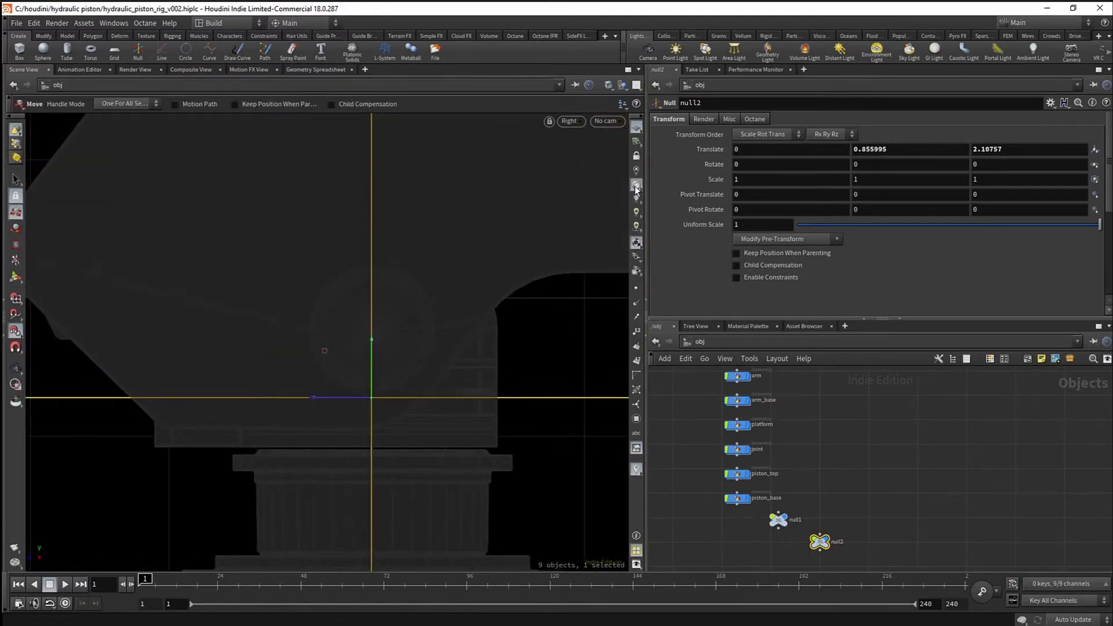
{"action": "left_click", "coordinate": [636, 188]}
{"action": "scroll", "coordinate": [385, 364], "scroll_direction": "up", "scroll_amount": 3}
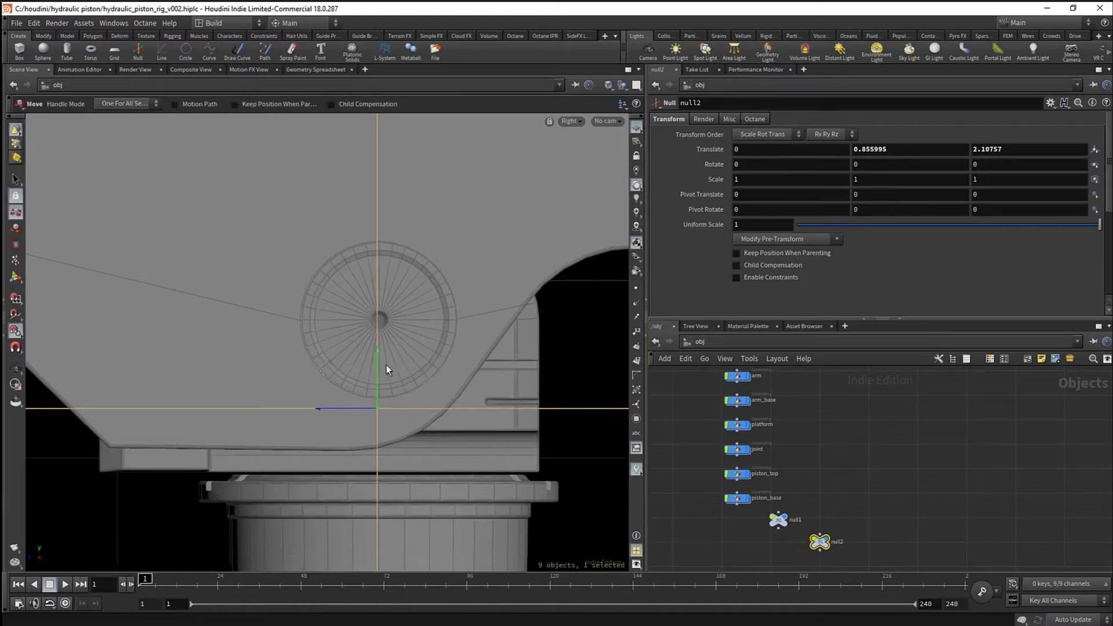
- Snap the base null to the pivot pin centre at 0.243777, 0.955708, 2.10525
{"action": "left_click_drag", "start_coordinate": [377, 358], "coordinate": [381, 321]}
{"action": "key", "text": "Escape"}
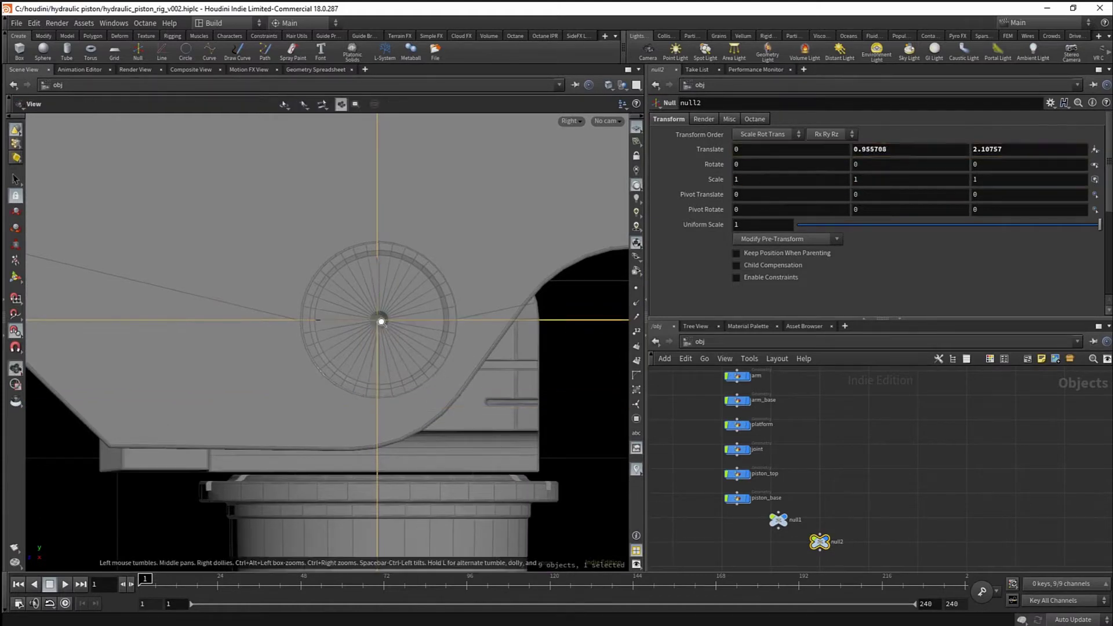
{"action": "right_click_drag", "start_coordinate": [380, 321], "coordinate": [448, 327], "text": "alt"}
{"action": "left_click_drag", "start_coordinate": [359, 342], "coordinate": [375, 342]}
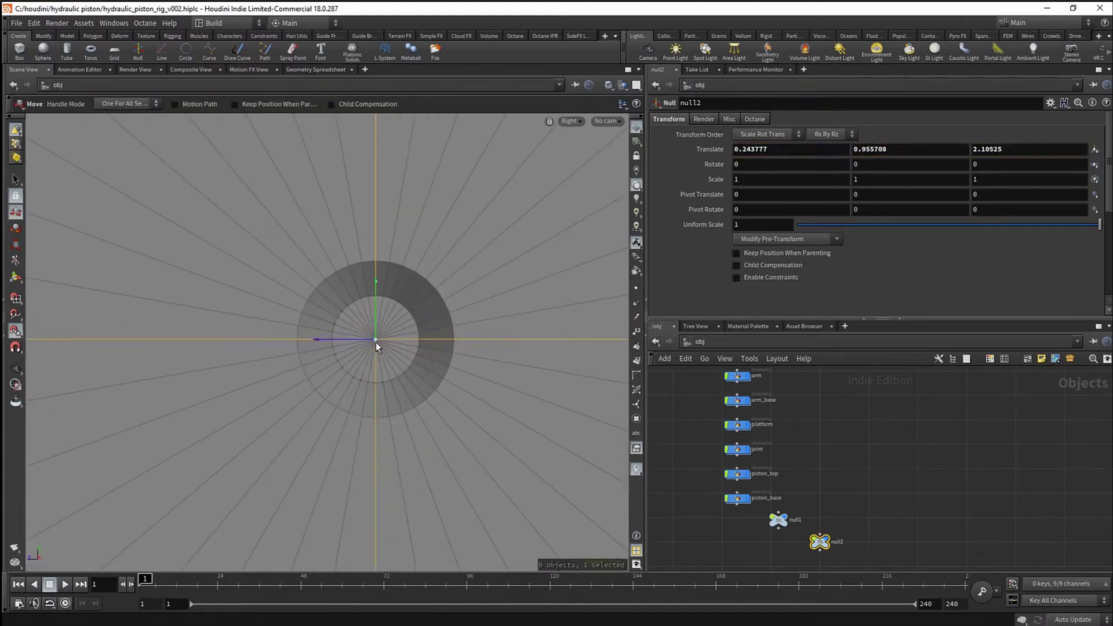
{"action": "key", "text": "Escape"}
{"action": "right_click_drag", "start_coordinate": [376, 342], "coordinate": [390, 423]}
{"action": "middle_click_drag", "start_coordinate": [390, 423], "coordinate": [400, 457]}
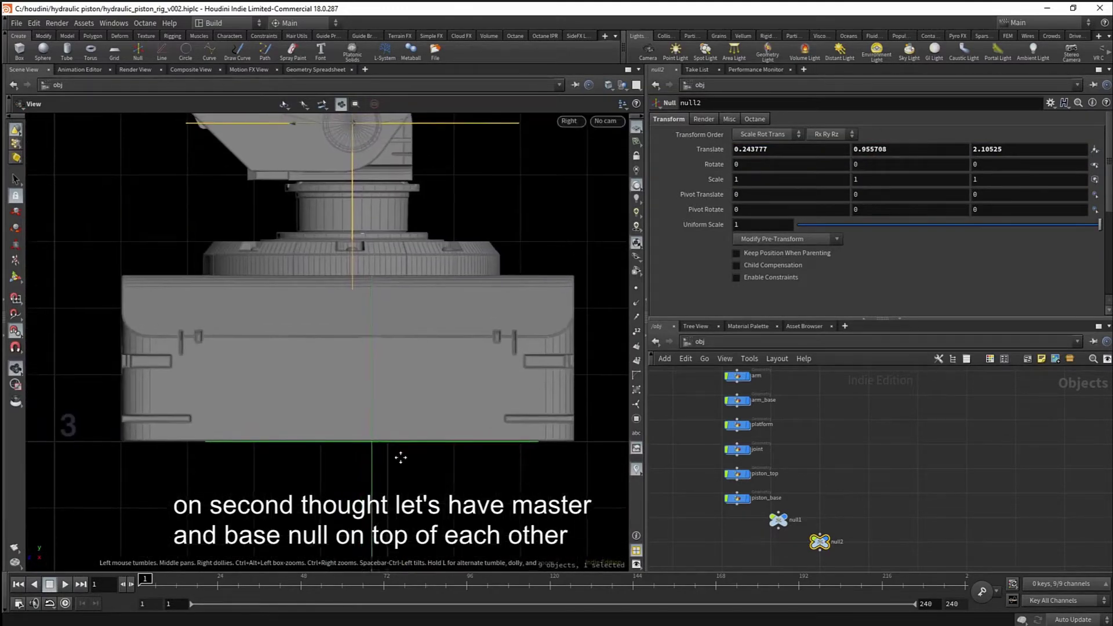
- Select null1 on the base and slide it along Z toward null2
{"action": "key", "text": "space+1"}
{"action": "left_click_drag", "start_coordinate": [399, 430], "coordinate": [349, 483]}
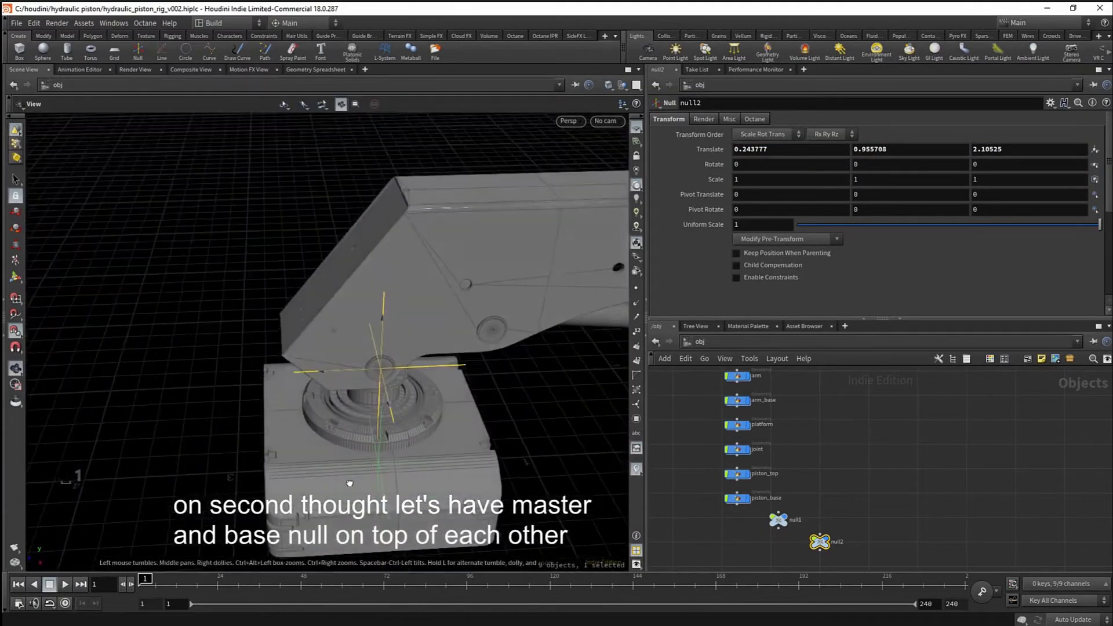
{"action": "middle_click_drag", "start_coordinate": [349, 483], "coordinate": [398, 407]}
{"action": "left_click_drag", "start_coordinate": [398, 407], "coordinate": [370, 425]}
{"action": "right_click_drag", "start_coordinate": [370, 425], "coordinate": [352, 372]}
{"action": "key", "text": "s"}
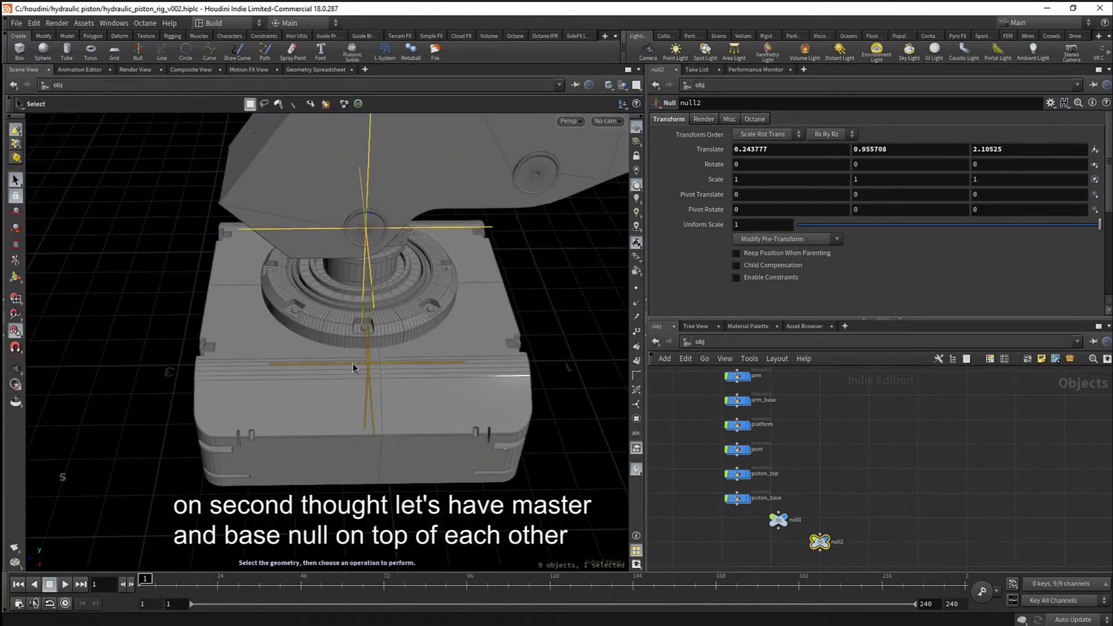
{"action": "left_click", "coordinate": [352, 363]}
{"action": "key", "text": "t"}
{"action": "left_click_drag", "start_coordinate": [332, 365], "coordinate": [368, 227]}
- In the Right view, fine-tune null1's Translate Z to about 2.11, matching null2
{"action": "key", "text": "Escape"}
{"action": "right_click_drag", "start_coordinate": [368, 228], "coordinate": [404, 236]}
{"action": "left_click_drag", "start_coordinate": [404, 236], "coordinate": [359, 284]}
{"action": "right_click_drag", "start_coordinate": [359, 284], "coordinate": [338, 306]}
{"action": "left_click_drag", "start_coordinate": [338, 305], "coordinate": [338, 249]}
{"action": "key", "text": "space+2"}
{"action": "key", "text": "space+3"}
{"action": "key", "text": "space+4"}
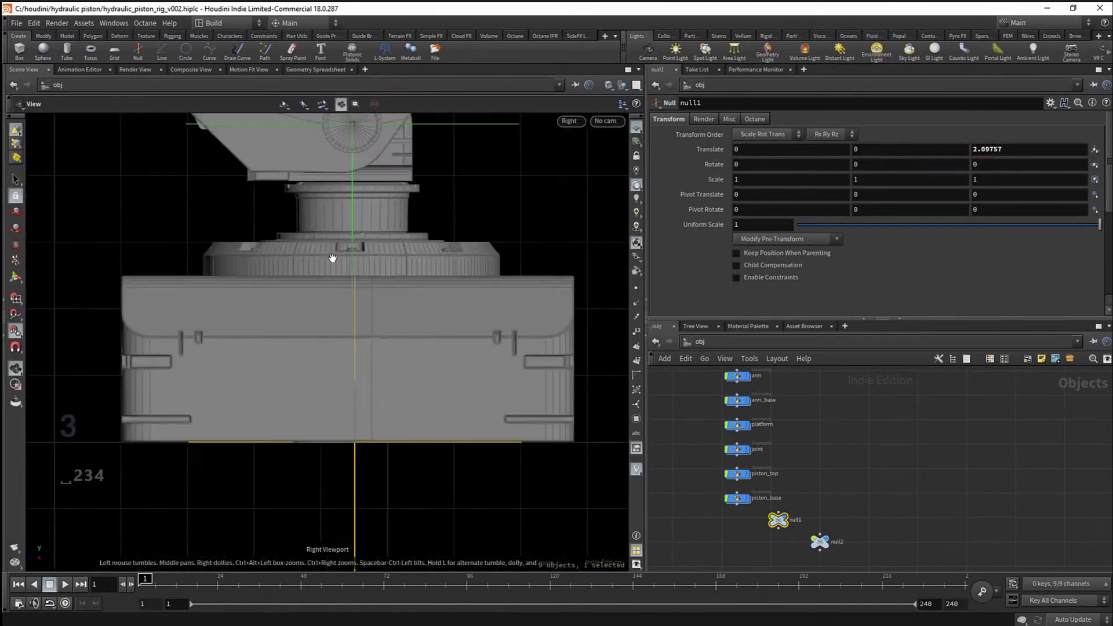
{"action": "middle_click_drag", "start_coordinate": [345, 341], "coordinate": [337, 422]}
{"action": "right_click_drag", "start_coordinate": [338, 422], "coordinate": [345, 374]}
{"action": "left_click_drag", "start_coordinate": [319, 502], "coordinate": [342, 224]}
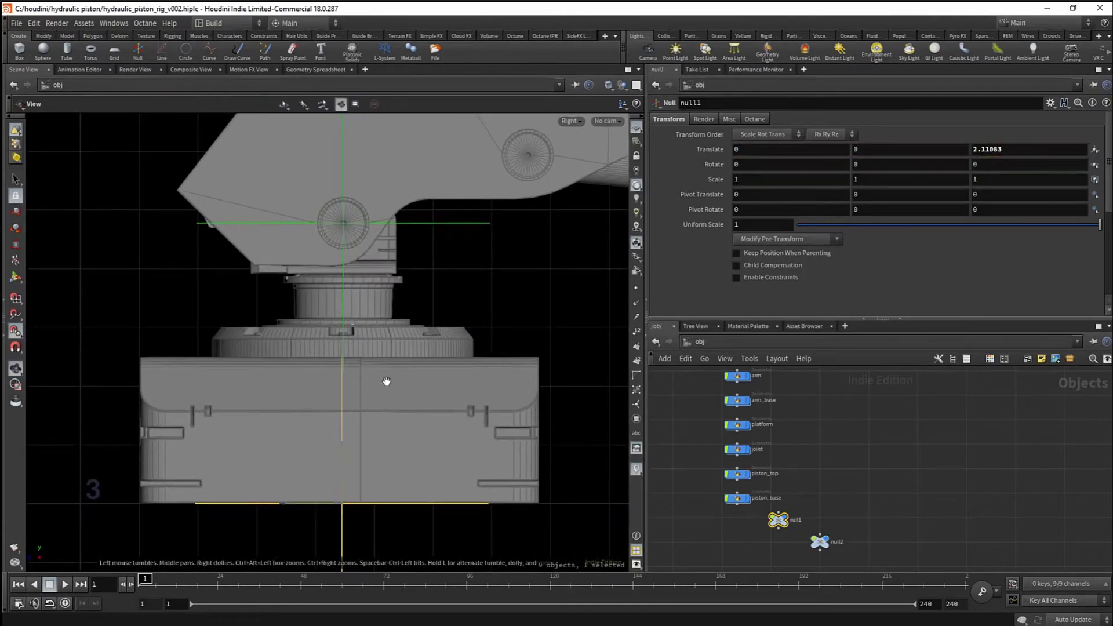
- Zoom out to the whole arm and select both nulls in the network
{"action": "right_click_drag", "start_coordinate": [385, 383], "coordinate": [200, 402]}
{"action": "key", "text": "space+1"}
{"action": "middle_click_drag", "start_coordinate": [364, 371], "coordinate": [268, 376]}
{"action": "left_click_drag", "start_coordinate": [784, 547], "coordinate": [784, 548], "text": "shift"}
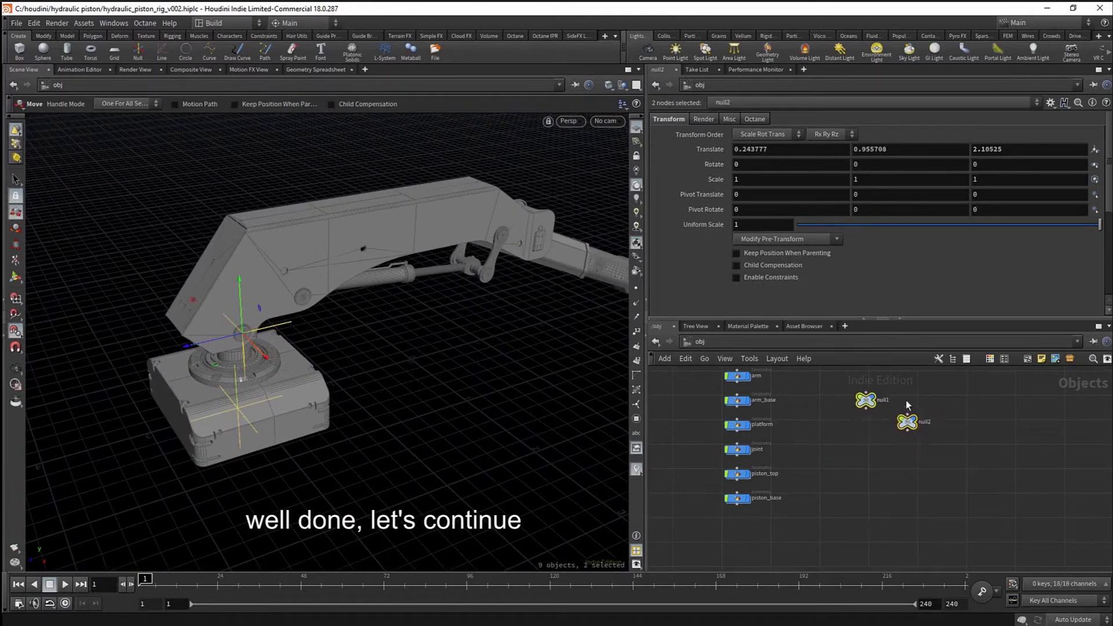
{"action": "middle_click_drag", "start_coordinate": [903, 430], "coordinate": [833, 478]}
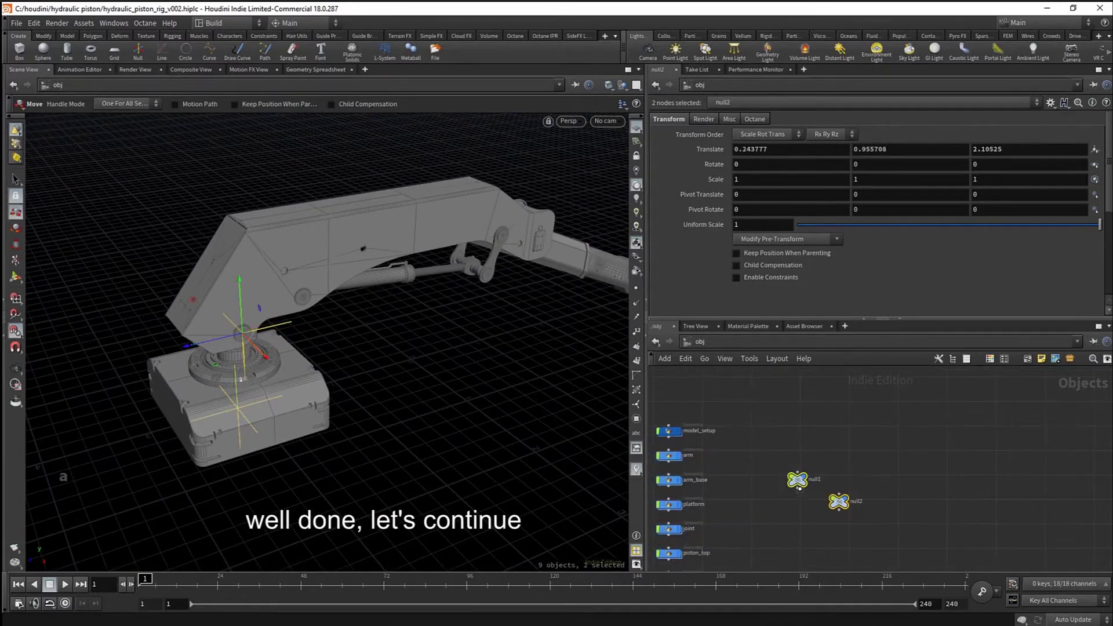
{"action": "scroll", "coordinate": [824, 509], "scroll_direction": "up", "scroll_amount": 3}
- Rename null1 to master and null2 to base
{"action": "left_click", "coordinate": [785, 470]}
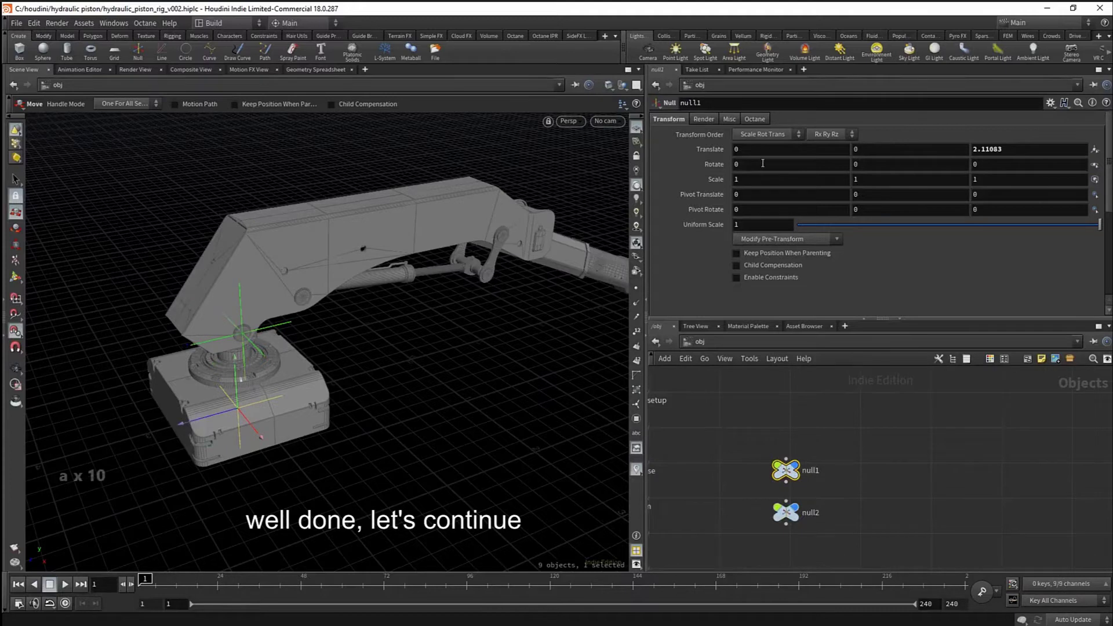
{"action": "left_click", "coordinate": [762, 105]}
{"action": "type", "text": "master"}
{"action": "key", "text": "Return"}
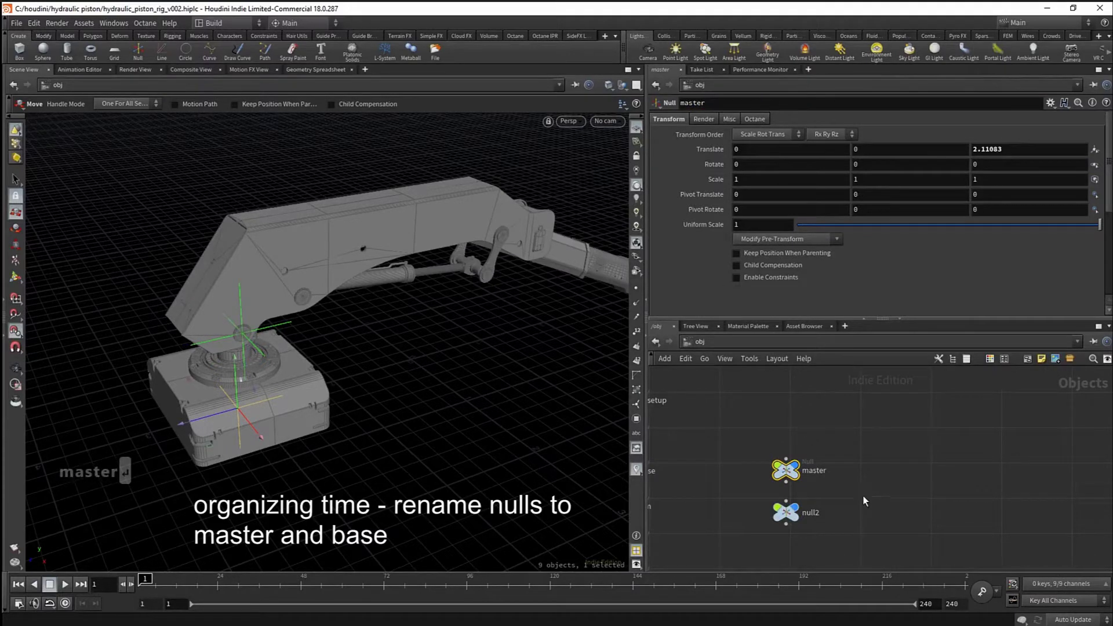
{"action": "middle_click_drag", "start_coordinate": [864, 501], "coordinate": [870, 480]}
{"action": "left_click", "coordinate": [793, 491]}
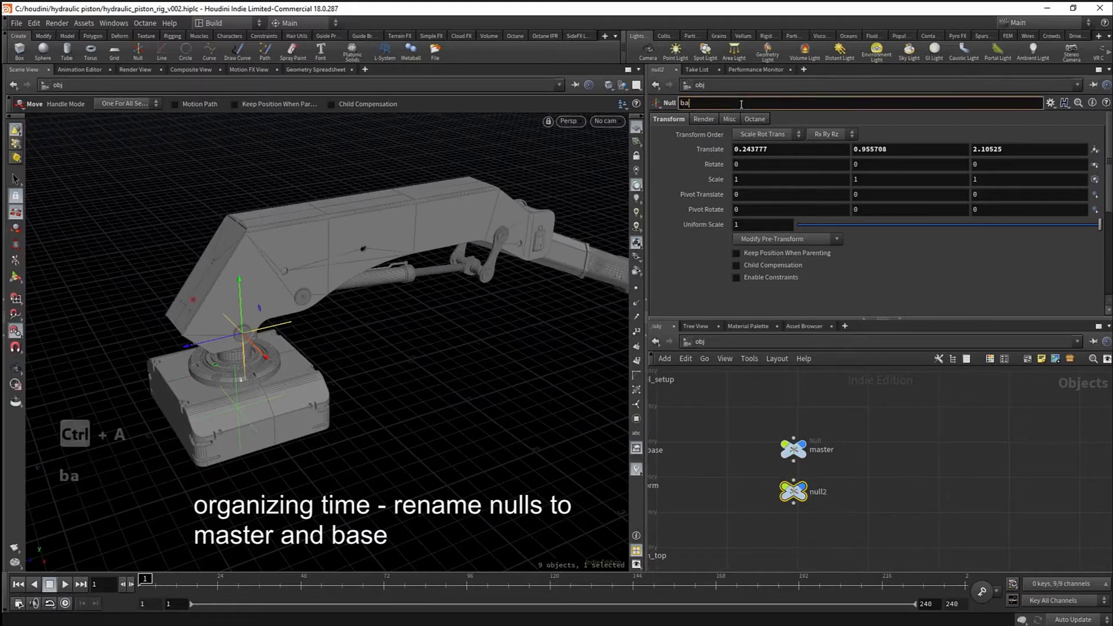
{"action": "key", "text": "Return"}
- Move both renamed nulls to a clear spot in the network
{"action": "left_click_drag", "start_coordinate": [871, 438], "coordinate": [774, 513]}
{"action": "middle_click_drag", "start_coordinate": [778, 512], "coordinate": [787, 499]}
{"action": "scroll", "coordinate": [806, 481], "scroll_direction": "down", "scroll_amount": 1}
{"action": "middle_click_drag", "start_coordinate": [832, 450], "coordinate": [813, 474]}
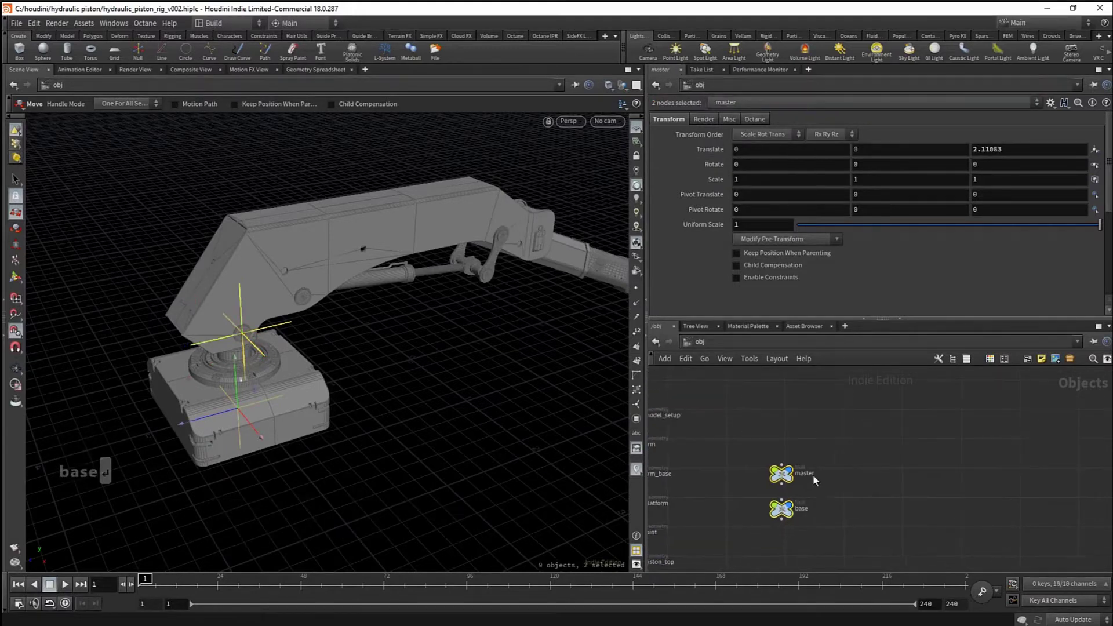
{"action": "left_click_drag", "start_coordinate": [787, 476], "coordinate": [836, 427]}
- Display master as a Circles control with Display Uniform Scale 6
{"action": "left_click", "coordinate": [842, 410]}
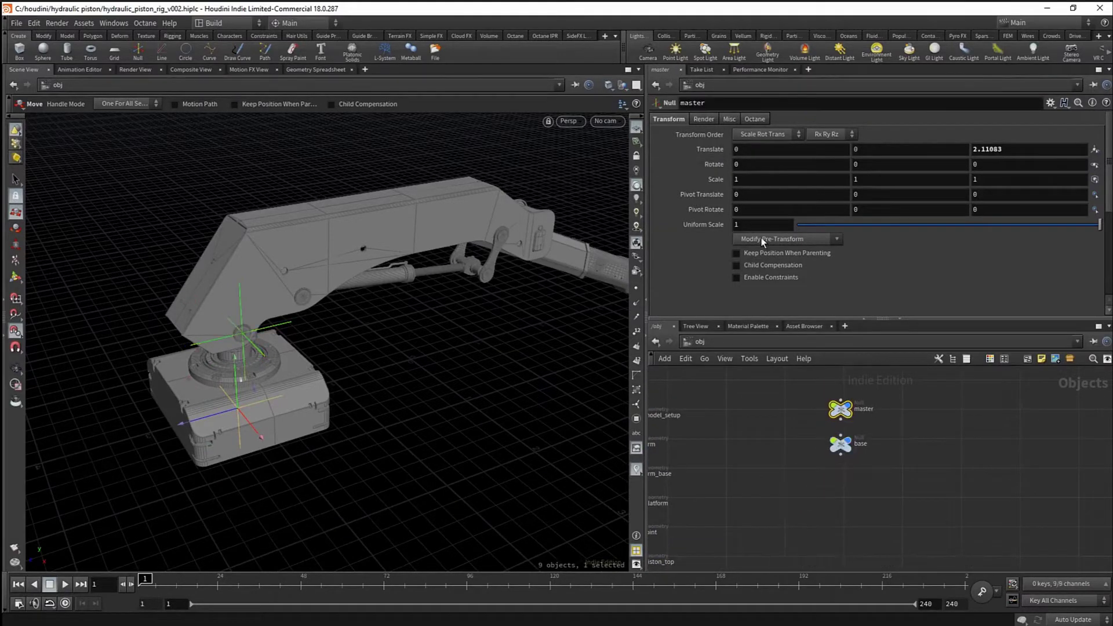
{"action": "left_click", "coordinate": [728, 120]}
{"action": "left_click", "coordinate": [765, 276]}
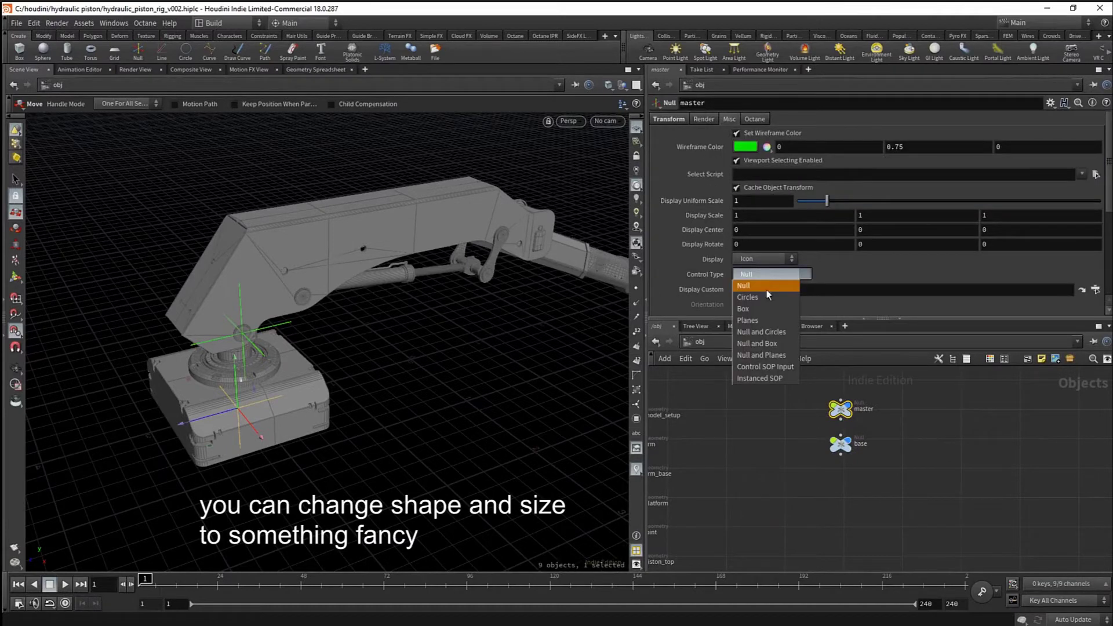
{"action": "left_click", "coordinate": [764, 285]}
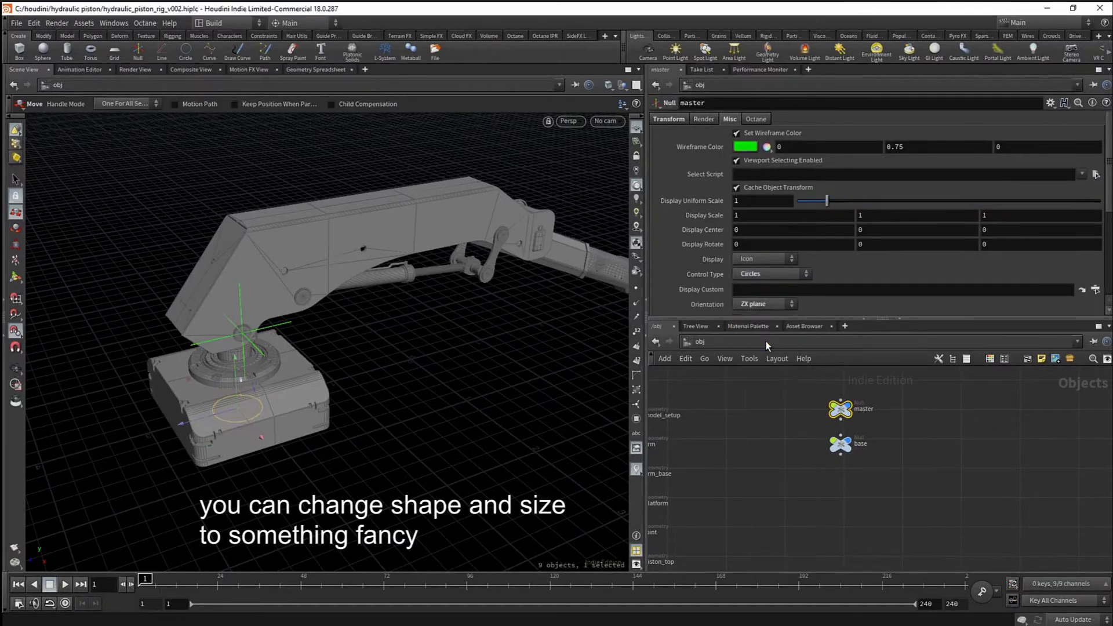
{"action": "left_click_drag", "start_coordinate": [752, 201], "coordinate": [701, 199]}
{"action": "type", "text": "6"}
{"action": "key", "text": "Return"}
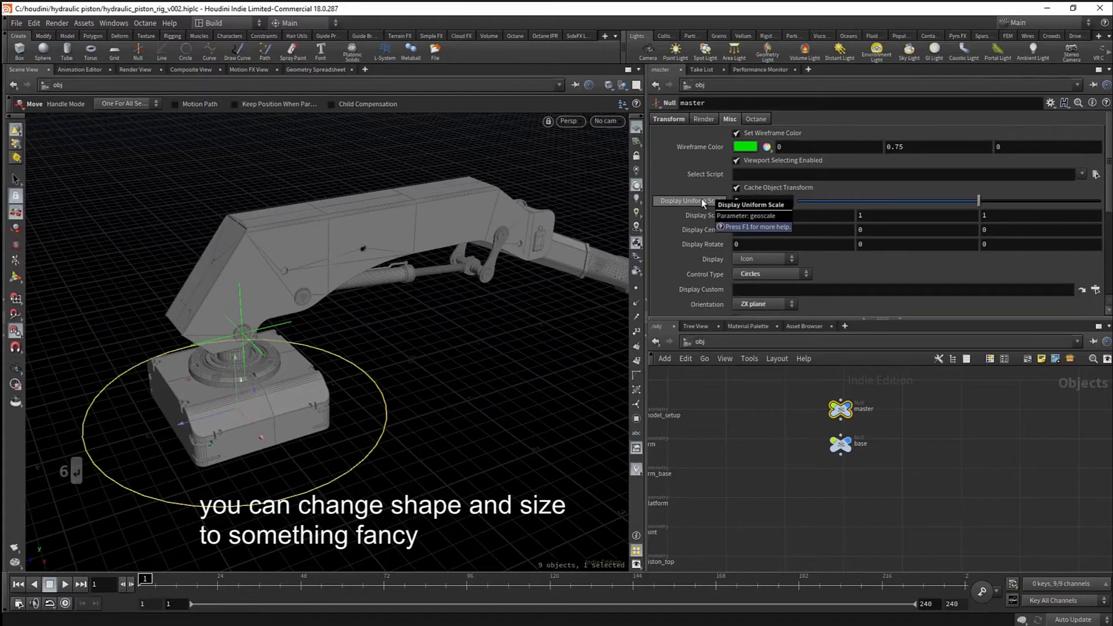
- Clean Transform on master and base so translates read 0, then view the arm from the right
{"action": "left_click_drag", "start_coordinate": [824, 399], "coordinate": [872, 458]}
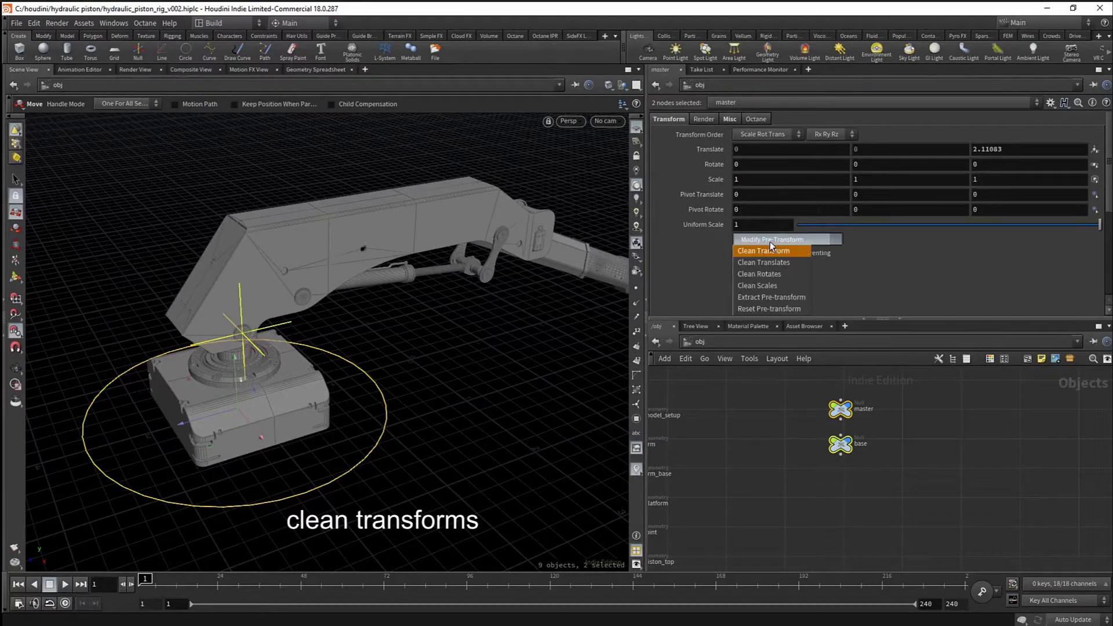
{"action": "left_click", "coordinate": [773, 257]}
{"action": "left_click", "coordinate": [797, 453]}
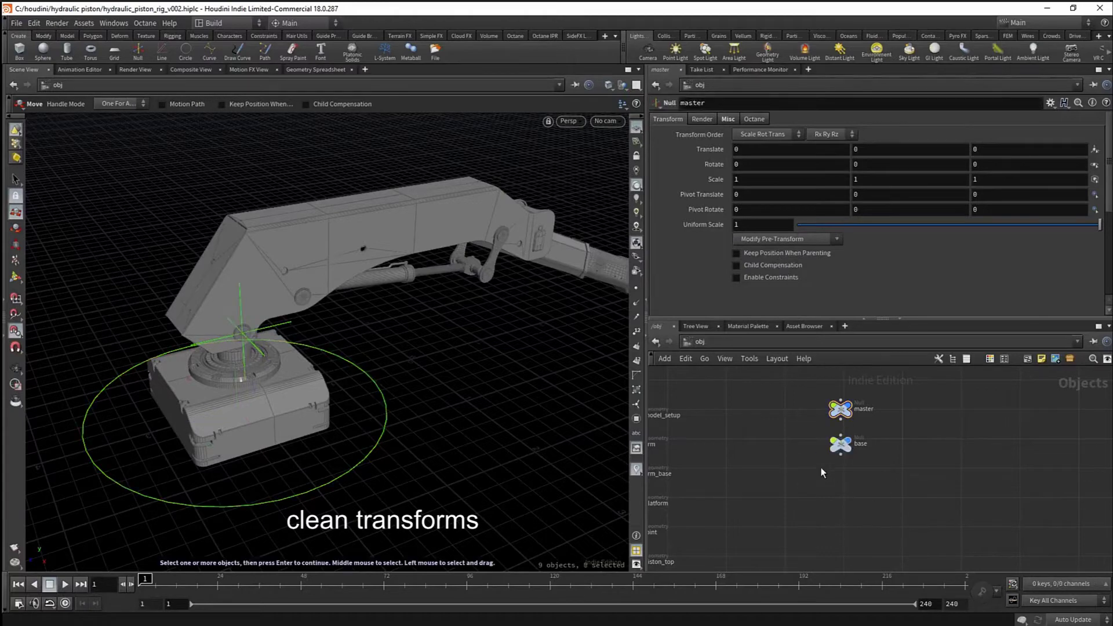
{"action": "key", "text": "Escape"}
{"action": "left_click_drag", "start_coordinate": [361, 424], "coordinate": [241, 388]}
{"action": "right_click_drag", "start_coordinate": [241, 388], "coordinate": [375, 408]}
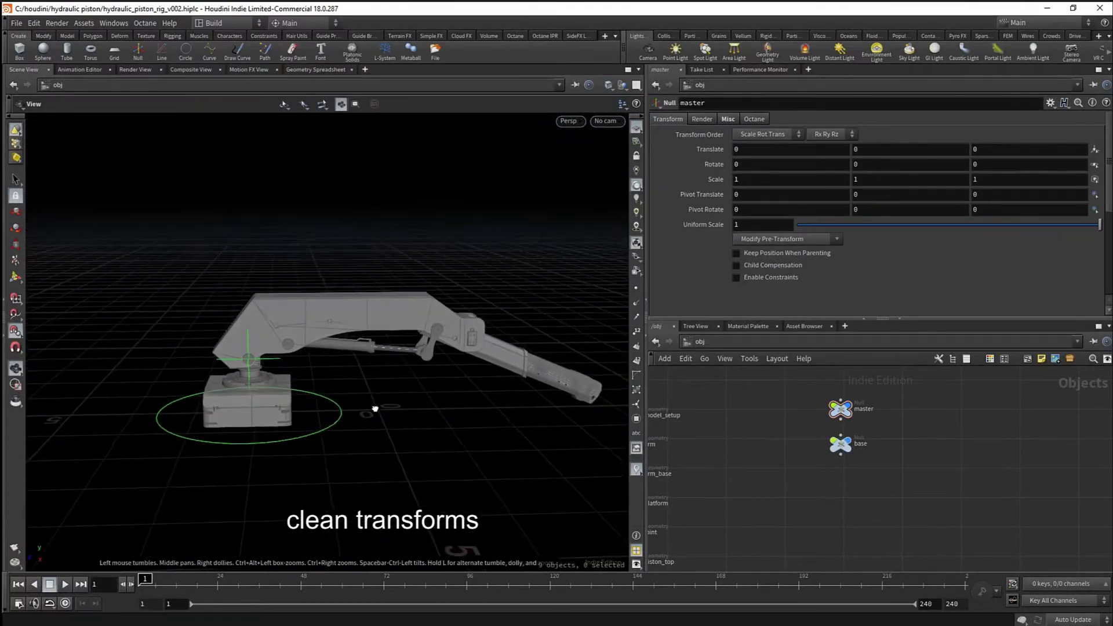
{"action": "middle_click_drag", "start_coordinate": [383, 408], "coordinate": [367, 398]}
{"action": "key", "text": "space+4"}
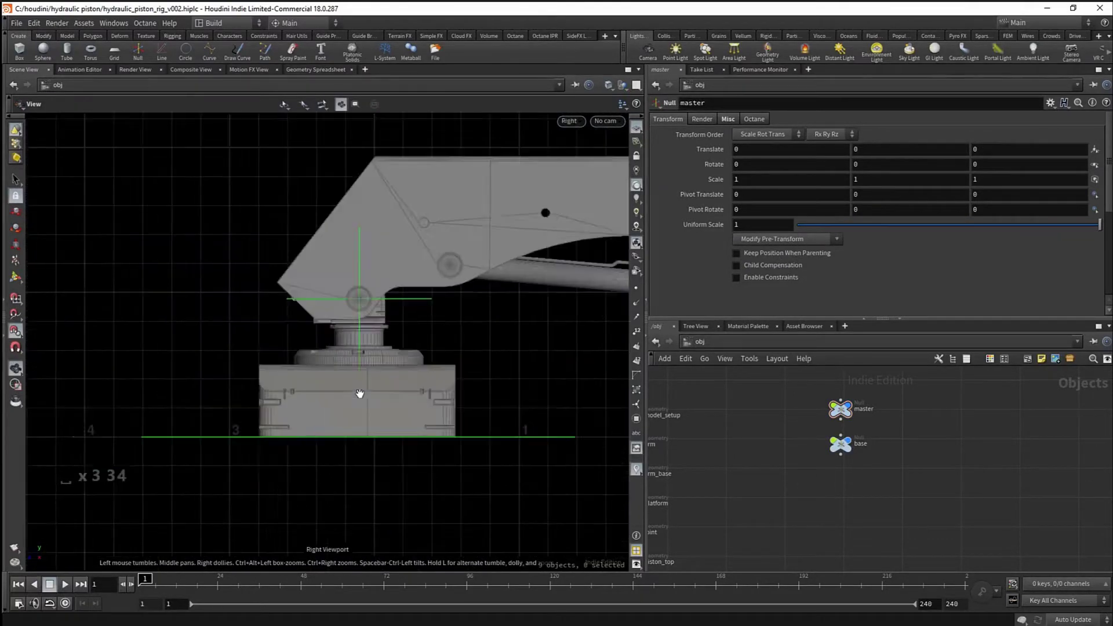
{"action": "right_click_drag", "start_coordinate": [175, 373], "coordinate": [382, 377]}
{"action": "middle_click_drag", "start_coordinate": [400, 379], "coordinate": [233, 360]}
{"action": "right_click_drag", "start_coordinate": [298, 360], "coordinate": [320, 365]}
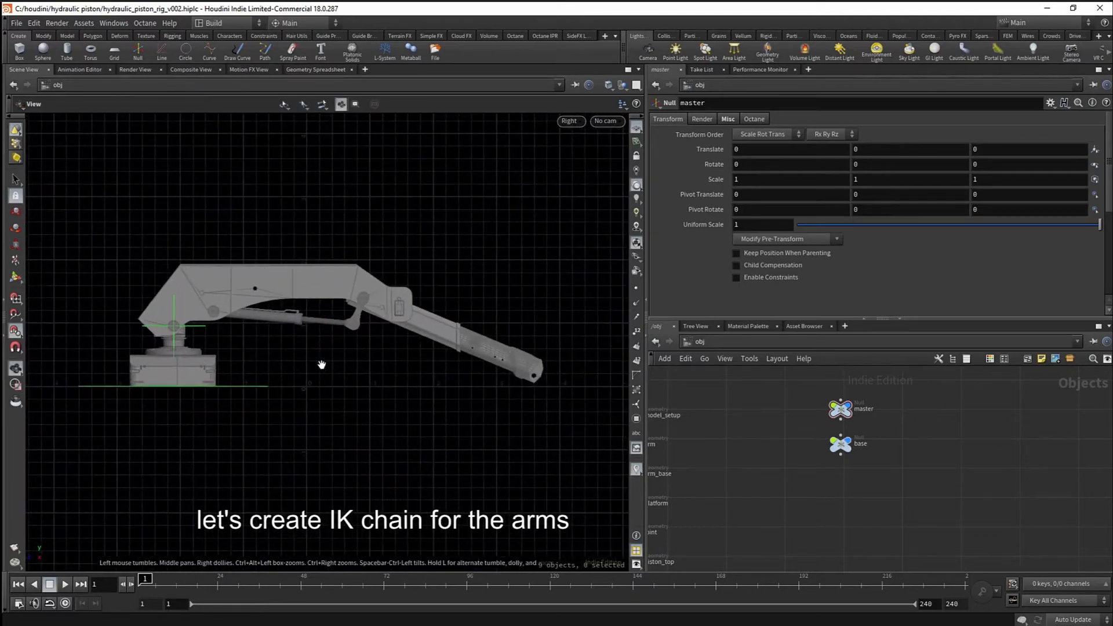
- Start the Rigging shelf's Bones tool with the IK With Twist Affector solver
{"action": "left_click", "coordinate": [171, 36]}
{"action": "left_click", "coordinate": [19, 50]}
{"action": "left_click", "coordinate": [461, 103]}
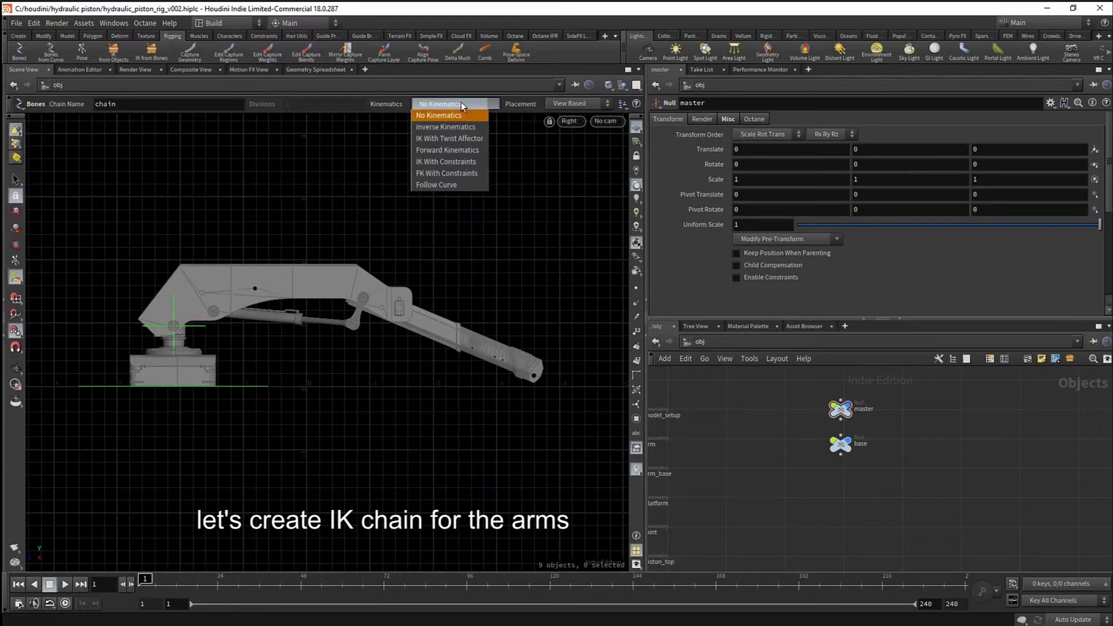
{"action": "left_click", "coordinate": [455, 138]}
- Frame the base pivot, then place a joint at the arm's pivot circle
{"action": "middle_click_drag", "start_coordinate": [291, 223], "coordinate": [305, 221]}
{"action": "right_click_drag", "start_coordinate": [305, 221], "coordinate": [287, 281]}
{"action": "middle_click_drag", "start_coordinate": [286, 281], "coordinate": [406, 261]}
{"action": "right_click_drag", "start_coordinate": [405, 260], "coordinate": [301, 371]}
{"action": "middle_click_drag", "start_coordinate": [301, 371], "coordinate": [331, 360]}
{"action": "right_click_drag", "start_coordinate": [331, 360], "coordinate": [290, 348]}
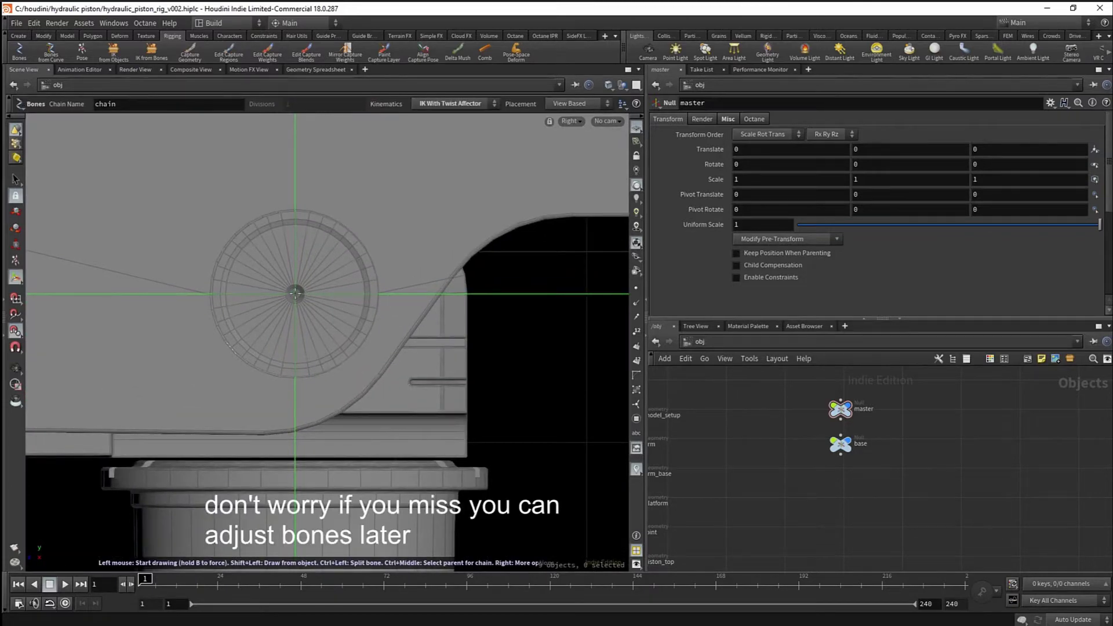
{"action": "right_click_drag", "start_coordinate": [351, 247], "coordinate": [237, 275]}
{"action": "middle_click_drag", "start_coordinate": [545, 229], "coordinate": [281, 290]}
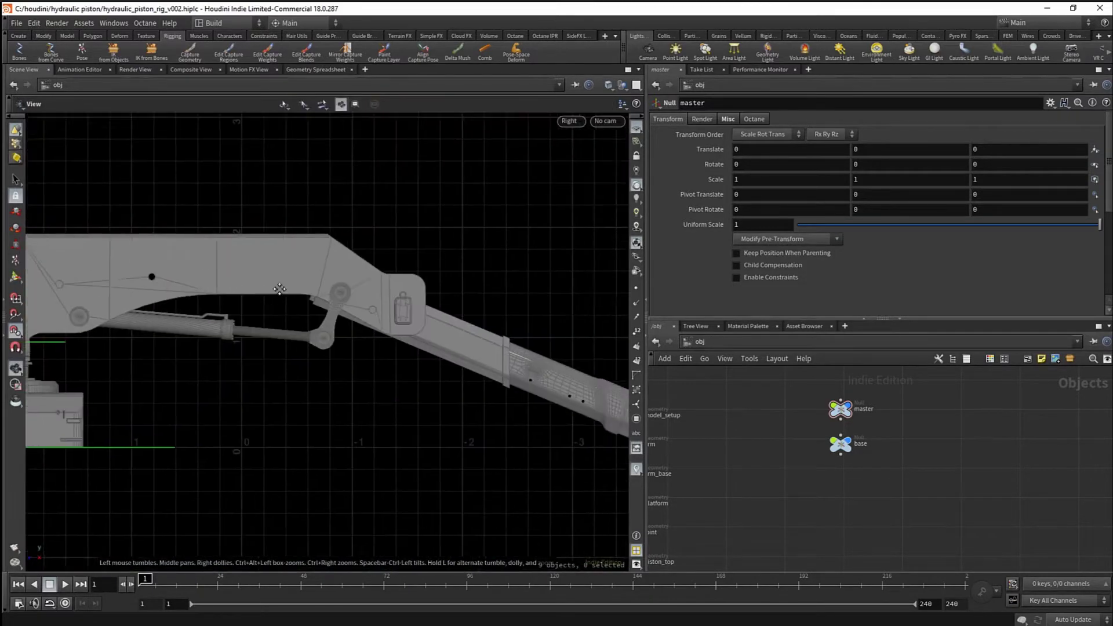
{"action": "right_click_drag", "start_coordinate": [284, 291], "coordinate": [511, 324]}
{"action": "scroll", "coordinate": [384, 296], "scroll_direction": "up", "scroll_amount": 6}
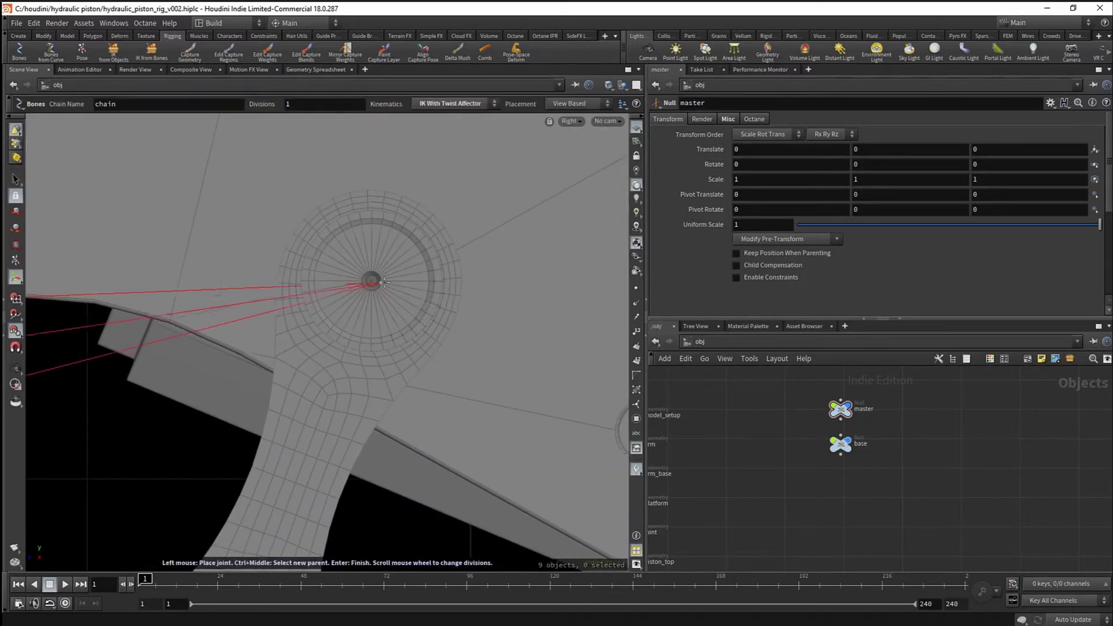
{"action": "left_click", "coordinate": [372, 281]}
- Place the last joint at the hole in the arm tip and finish the IK chain
{"action": "right_click_drag", "start_coordinate": [301, 289], "coordinate": [93, 308]}
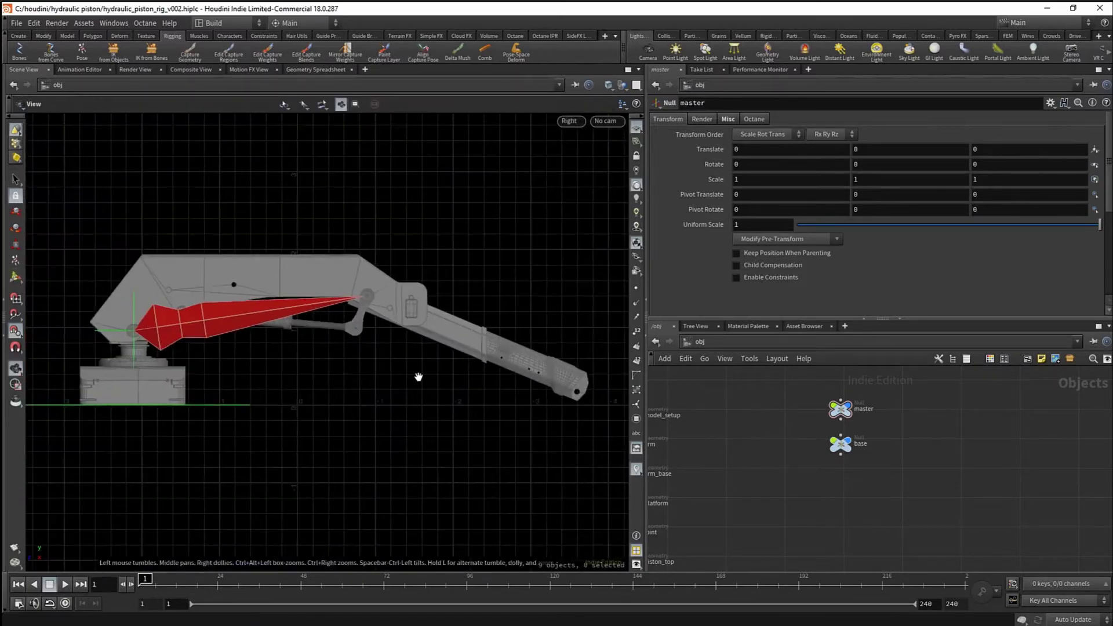
{"action": "middle_click_drag", "start_coordinate": [574, 391], "coordinate": [329, 333]}
{"action": "right_click_drag", "start_coordinate": [452, 347], "coordinate": [643, 343]}
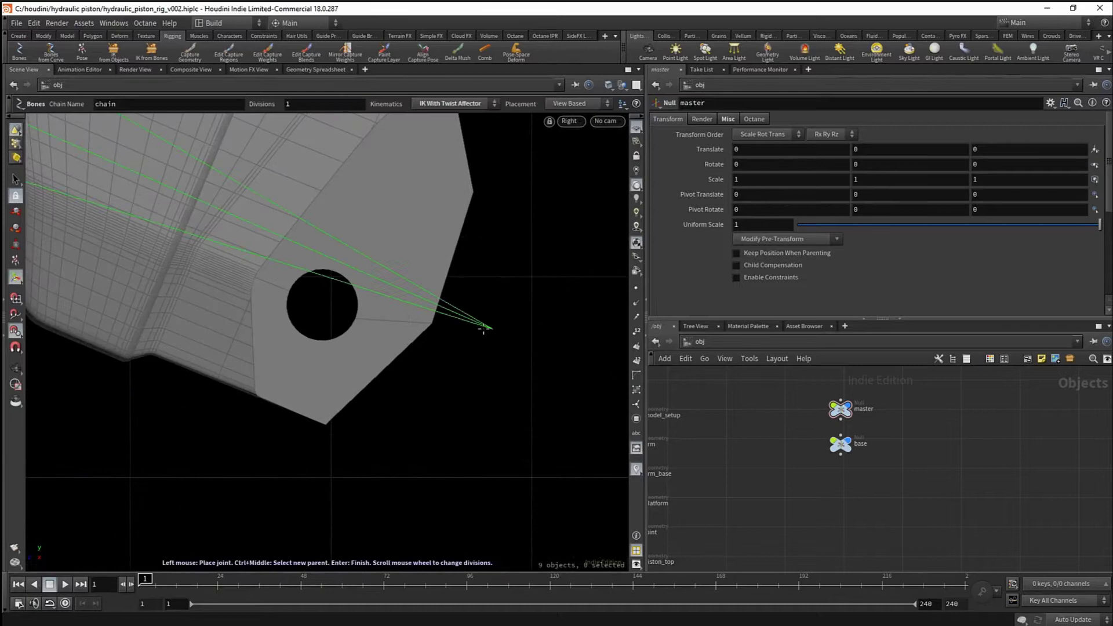
{"action": "left_click", "coordinate": [437, 324]}
{"action": "right_click_drag", "start_coordinate": [437, 325], "coordinate": [224, 318]}
{"action": "key", "text": "Return"}
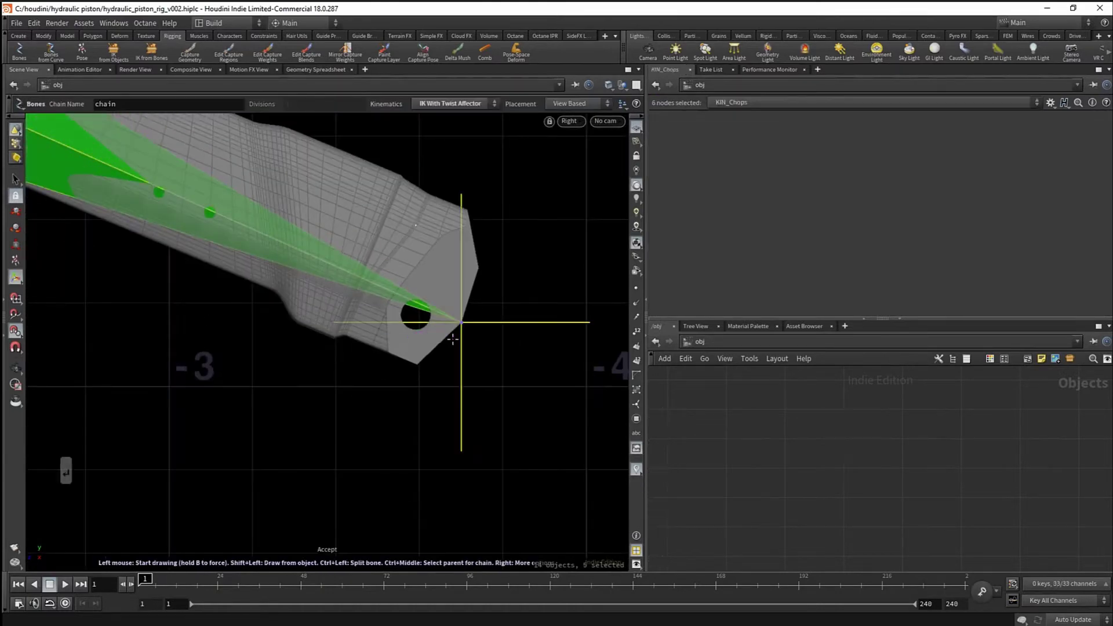
- Switch to the perspective view and orbit around the new bone chain
{"action": "right_click_drag", "start_coordinate": [454, 340], "coordinate": [133, 353]}
{"action": "key", "text": "space+1"}
{"action": "left_click_drag", "start_coordinate": [481, 342], "coordinate": [333, 366]}
{"action": "middle_click_drag", "start_coordinate": [501, 473], "coordinate": [421, 421]}
{"action": "right_click_drag", "start_coordinate": [421, 421], "coordinate": [385, 365]}
{"action": "left_click_drag", "start_coordinate": [385, 365], "coordinate": [321, 353]}
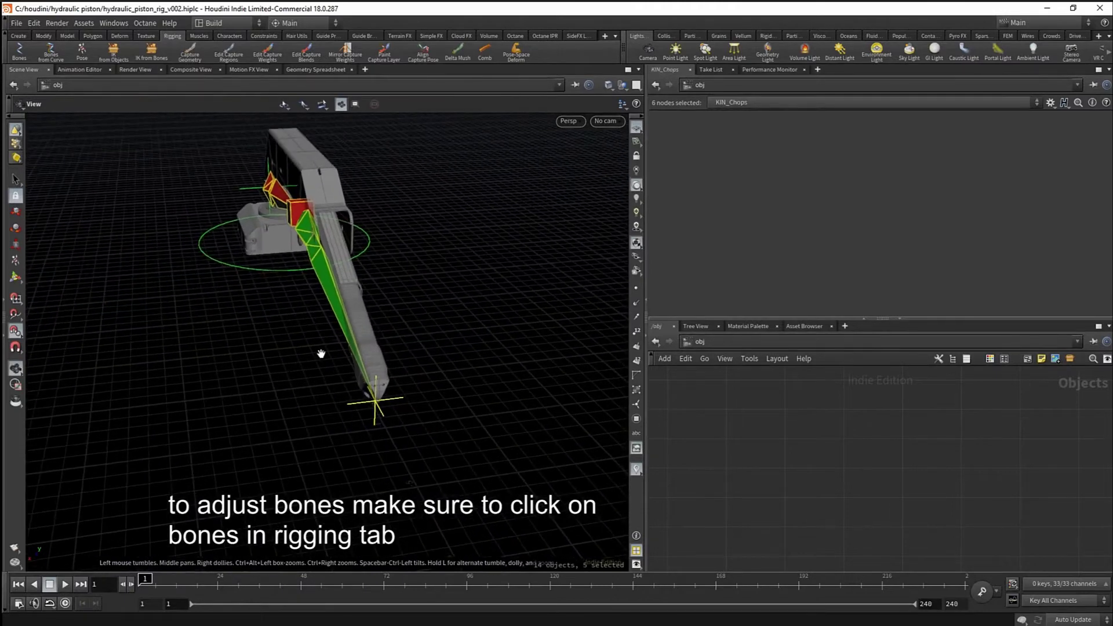
{"action": "middle_click_drag", "start_coordinate": [320, 353], "coordinate": [338, 384]}
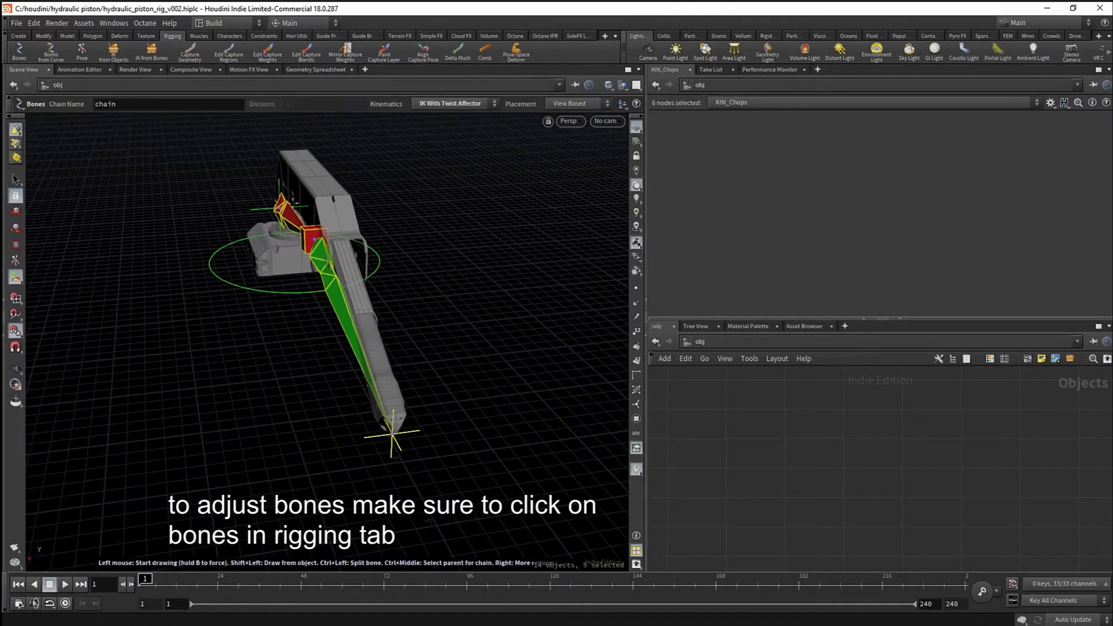
- Resume bone editing and shift the bone end slightly along X at the arm tip
{"action": "left_click", "coordinate": [23, 57]}
{"action": "right_click_drag", "start_coordinate": [383, 428], "coordinate": [580, 487]}
{"action": "middle_click_drag", "start_coordinate": [579, 487], "coordinate": [468, 432]}
{"action": "left_click_drag", "start_coordinate": [467, 433], "coordinate": [382, 435]}
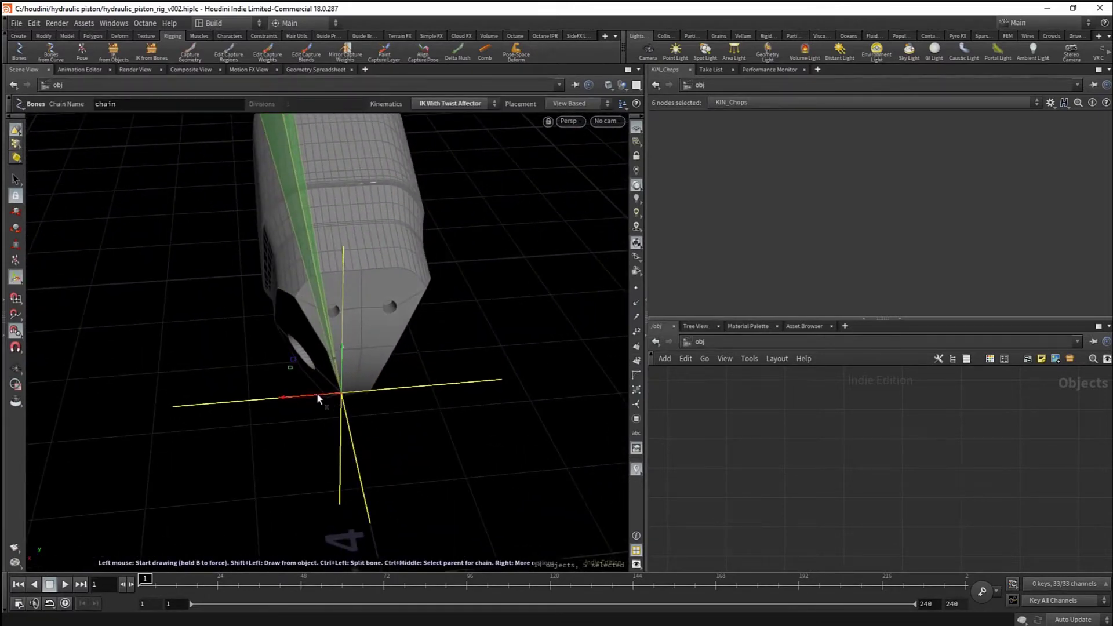
{"action": "left_click_drag", "start_coordinate": [343, 395], "coordinate": [354, 392]}
- From a top-down view, pick the chain-end joint and set it onto the elbow joint
{"action": "right_click_drag", "start_coordinate": [354, 393], "coordinate": [223, 248]}
{"action": "middle_click_drag", "start_coordinate": [224, 249], "coordinate": [320, 458]}
{"action": "right_click_drag", "start_coordinate": [320, 458], "coordinate": [400, 290]}
{"action": "left_click_drag", "start_coordinate": [400, 291], "coordinate": [360, 276]}
{"action": "right_click_drag", "start_coordinate": [360, 276], "coordinate": [325, 246]}
{"action": "middle_click_drag", "start_coordinate": [324, 246], "coordinate": [331, 297]}
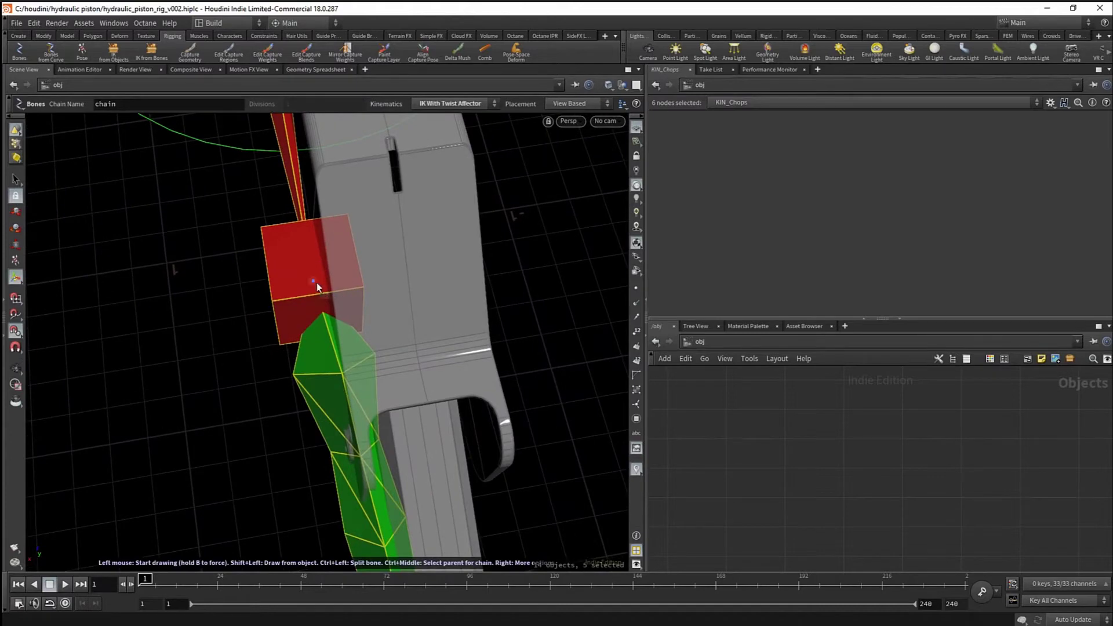
{"action": "left_click", "coordinate": [315, 282]}
{"action": "left_click_drag", "start_coordinate": [292, 283], "coordinate": [419, 345]}
{"action": "right_click_drag", "start_coordinate": [419, 346], "coordinate": [318, 224]}
- Orbit around the arm to check the chain, then finish drawing it
{"action": "middle_click_drag", "start_coordinate": [318, 224], "coordinate": [324, 355]}
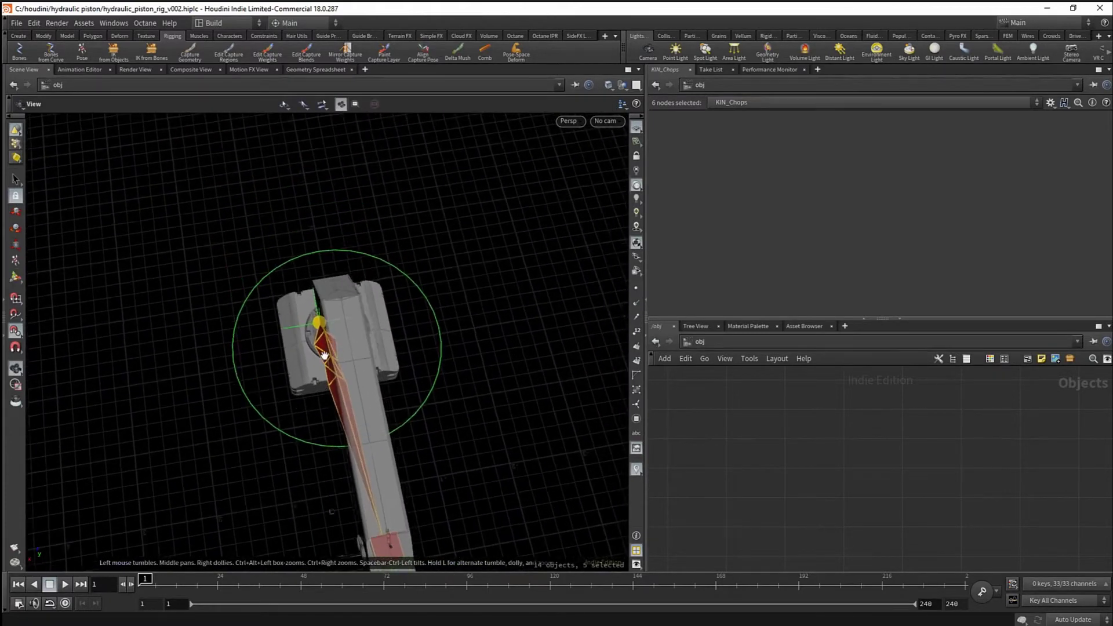
{"action": "scroll", "coordinate": [324, 355], "scroll_direction": "up", "scroll_amount": 10}
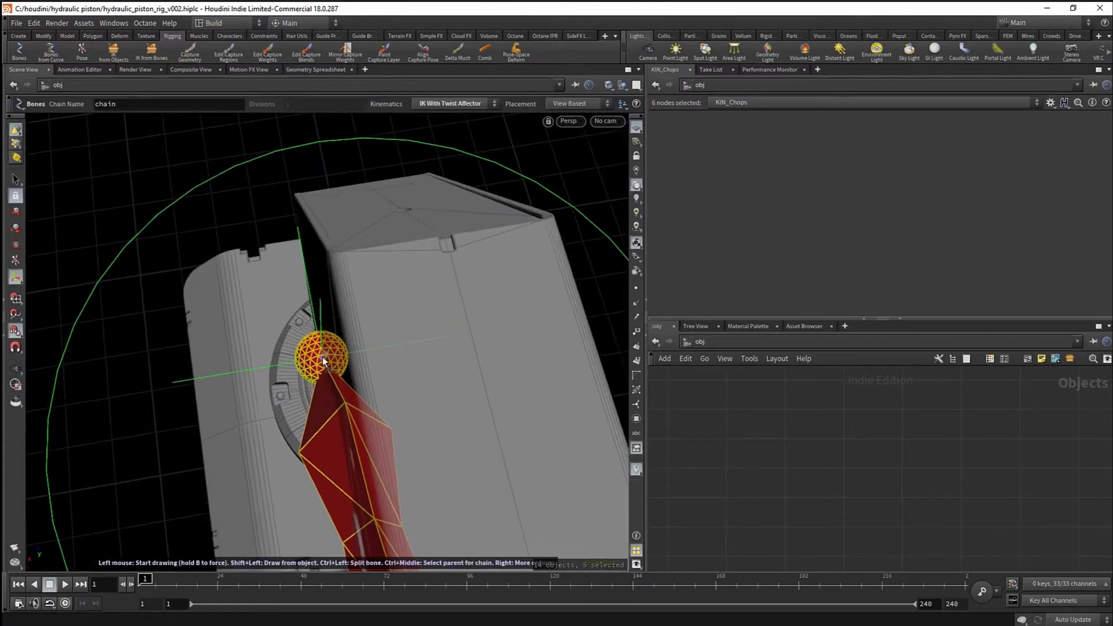
{"action": "left_click_drag", "start_coordinate": [375, 353], "coordinate": [334, 192]}
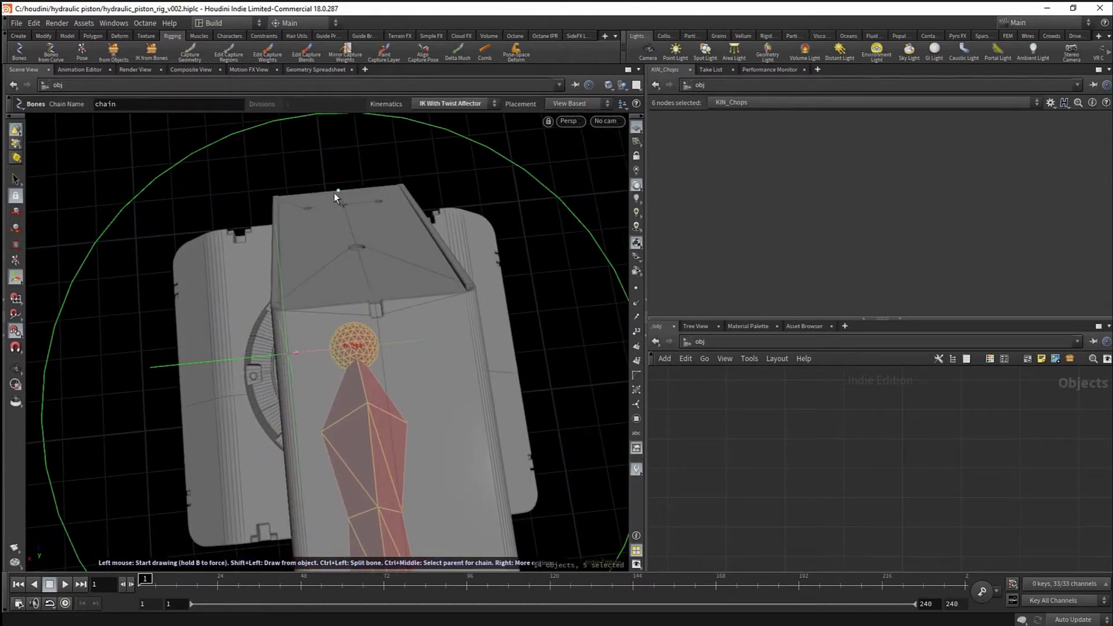
{"action": "scroll", "coordinate": [382, 330], "scroll_direction": "down", "scroll_amount": 5}
{"action": "left_click_drag", "start_coordinate": [383, 329], "coordinate": [548, 266]}
{"action": "left_click_drag", "start_coordinate": [356, 340], "coordinate": [392, 342]}
{"action": "key", "text": "Return"}
- Select the base null and activate the move handle on it
{"action": "middle_click_drag", "start_coordinate": [392, 342], "coordinate": [398, 358]}
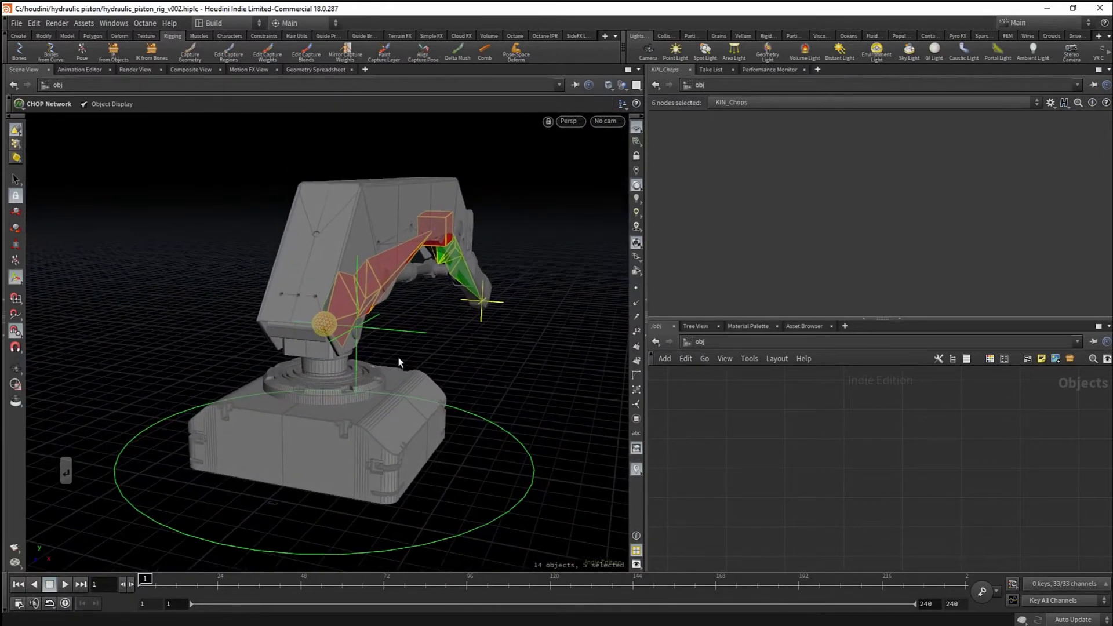
{"action": "left_click", "coordinate": [398, 331]}
{"action": "left_click_drag", "start_coordinate": [398, 333], "coordinate": [417, 385], "text": "alt"}
{"action": "key", "text": "w"}
{"action": "left_click_drag", "start_coordinate": [369, 349], "coordinate": [249, 311], "text": "alt"}
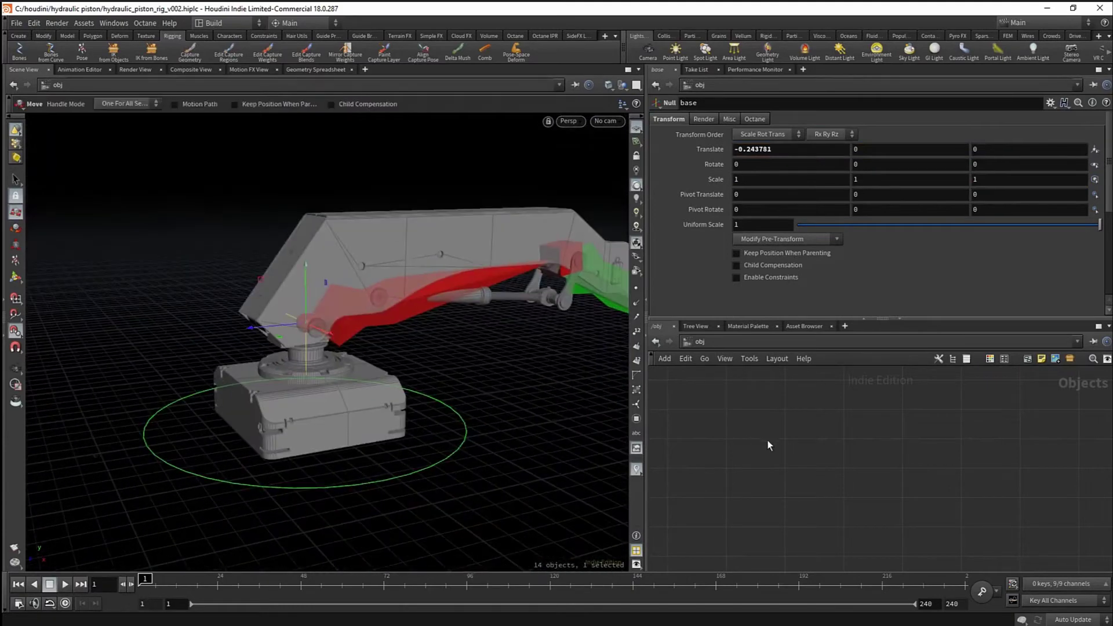
- Box-select the six chain nodes and move them up beside master and base
{"action": "scroll", "coordinate": [807, 459], "scroll_direction": "up", "scroll_amount": 3}
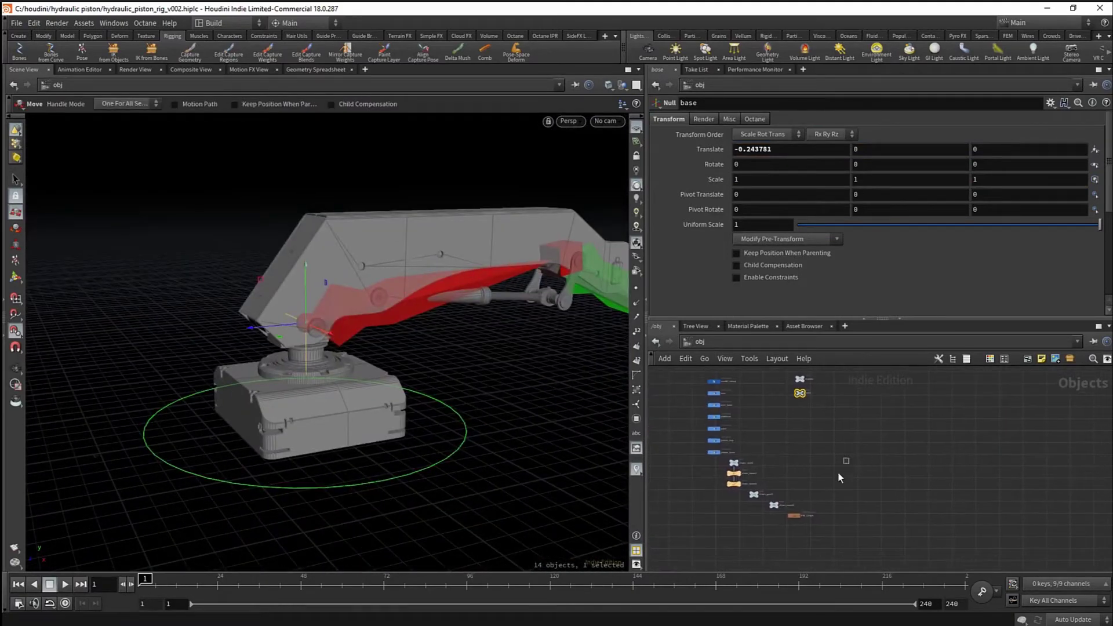
{"action": "left_click_drag", "start_coordinate": [845, 458], "coordinate": [732, 531]}
{"action": "left_click_drag", "start_coordinate": [747, 465], "coordinate": [866, 423]}
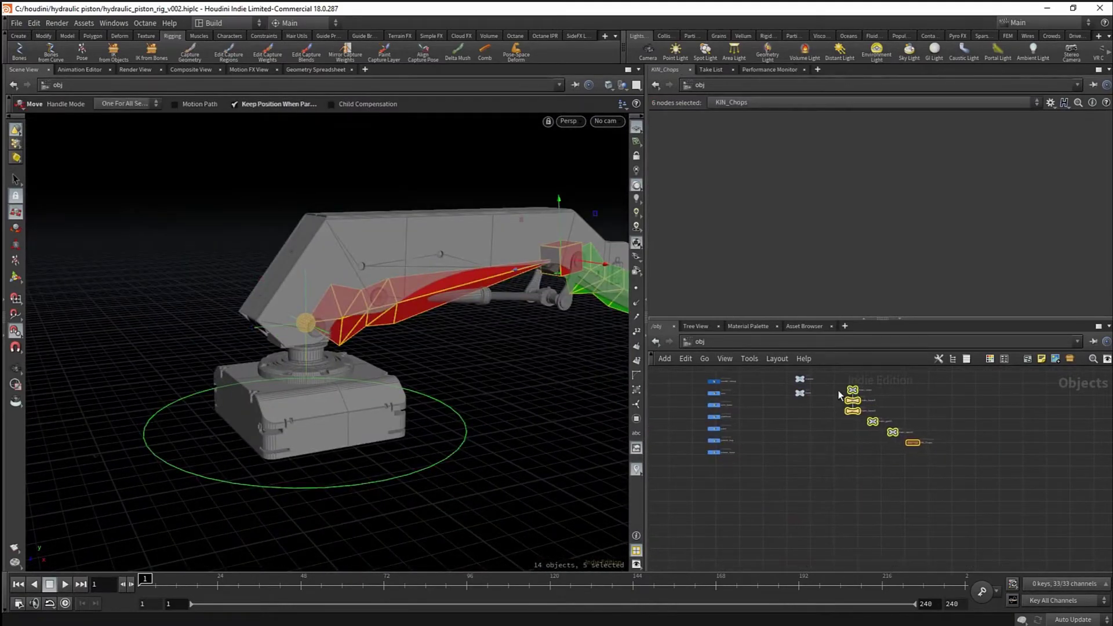
{"action": "scroll", "coordinate": [838, 396], "scroll_direction": "up", "scroll_amount": 3}
{"action": "middle_click_drag", "start_coordinate": [817, 400], "coordinate": [810, 450]}
{"action": "left_click_drag", "start_coordinate": [353, 340], "coordinate": [397, 350], "text": "alt"}
{"action": "right_click_drag", "start_coordinate": [397, 350], "coordinate": [355, 349], "text": "alt"}
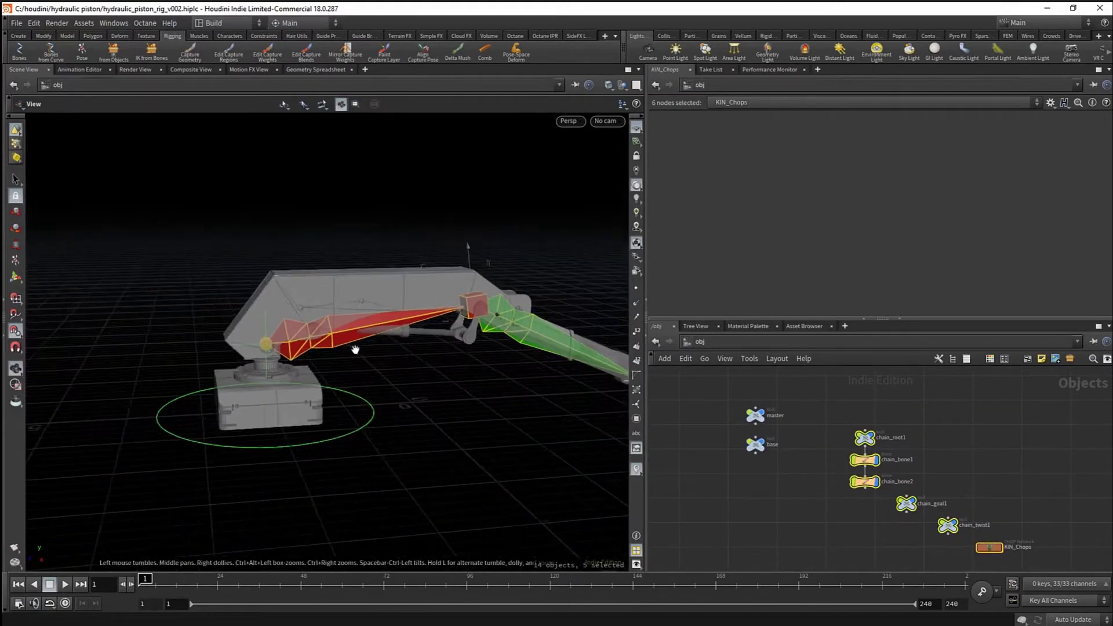
{"action": "middle_click_drag", "start_coordinate": [355, 349], "coordinate": [291, 362], "text": "alt"}
{"action": "mouse_move", "coordinate": [955, 474]}
{"action": "middle_mouse_down"}
{"action": "mouse_move", "coordinate": [931, 451]}
{"action": "mouse_move", "coordinate": [952, 465]}
{"action": "middle_mouse_up"}
{"action": "scroll", "coordinate": [932, 466], "scroll_direction": "up", "scroll_amount": 3}
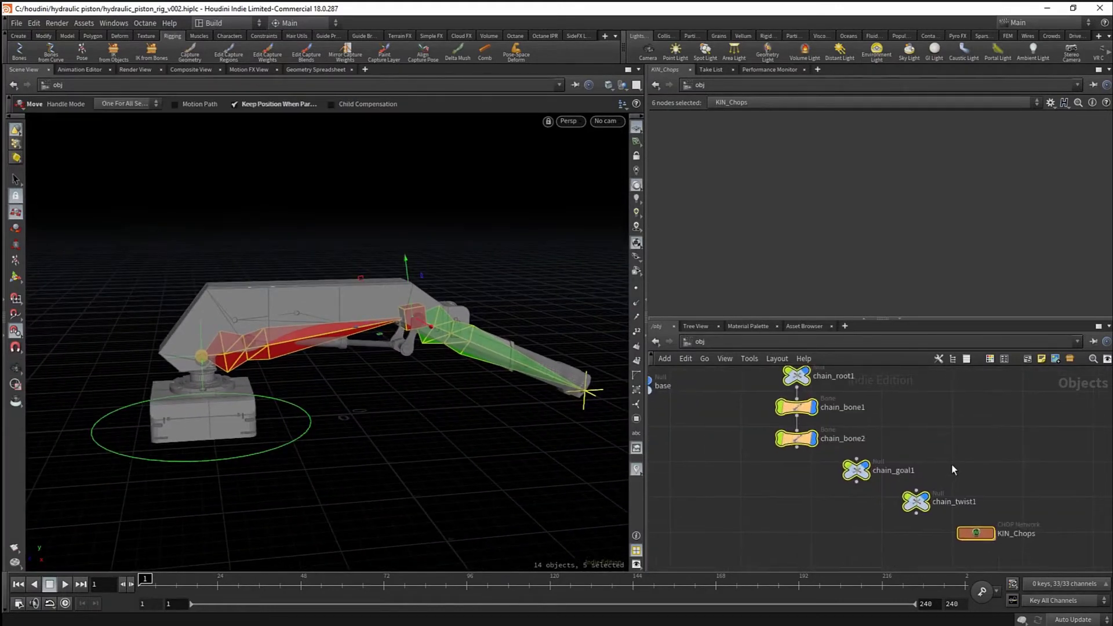
- Slide chain_twist1 sideways along X to test the twist, then undo
{"action": "left_click", "coordinate": [915, 501]}
{"action": "left_click_drag", "start_coordinate": [390, 327], "coordinate": [327, 346], "text": "alt"}
{"action": "middle_click_drag", "start_coordinate": [327, 345], "coordinate": [346, 314], "text": "alt"}
{"action": "left_click_drag", "start_coordinate": [266, 204], "coordinate": [138, 258]}
{"action": "key", "text": "ctrl+z"}
- Move chain_goal1 to test the arm bending, then undo the move
{"action": "key", "text": "s"}
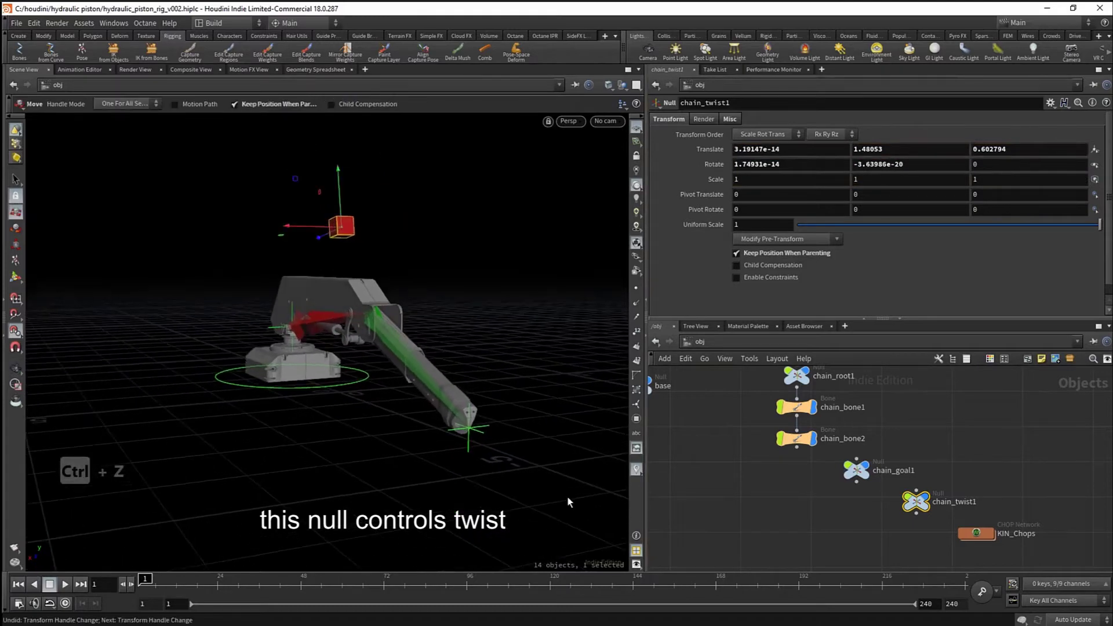
{"action": "left_click", "coordinate": [471, 429]}
{"action": "key", "text": "w"}
{"action": "left_click_drag", "start_coordinate": [444, 384], "coordinate": [441, 409]}
{"action": "key", "text": "ctrl+z"}
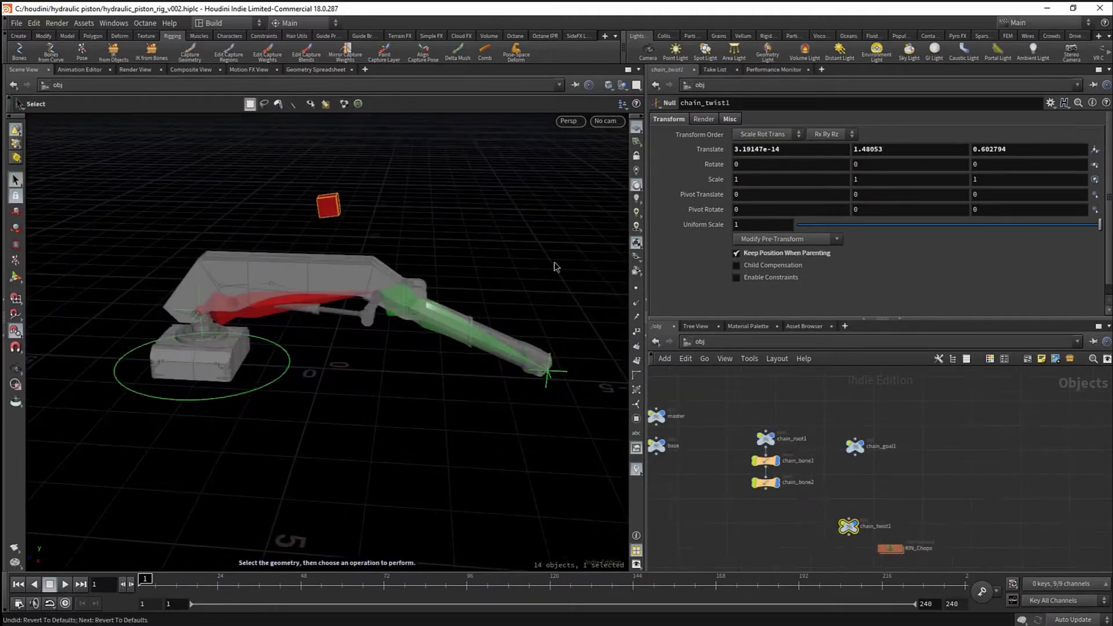
- Place chain_twist1 next to the base node in the network
{"action": "left_click_drag", "start_coordinate": [848, 526], "coordinate": [757, 400]}
{"action": "middle_click_drag", "start_coordinate": [707, 416], "coordinate": [849, 458]}
{"action": "scroll", "coordinate": [826, 452], "scroll_direction": "up", "scroll_amount": 3}
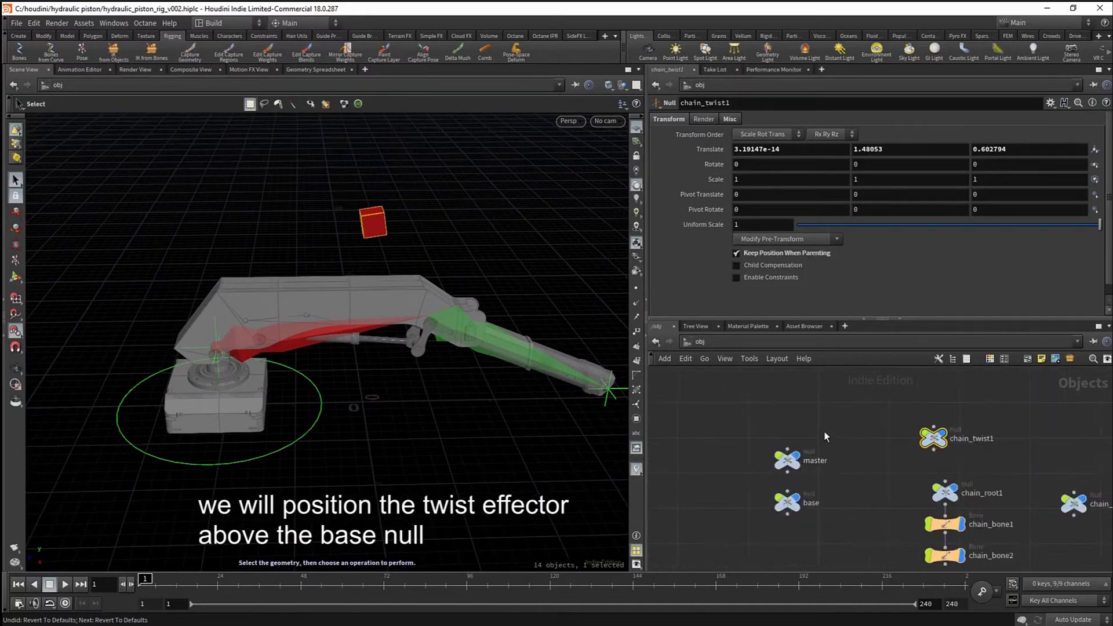
{"action": "left_click_drag", "start_coordinate": [800, 453], "coordinate": [813, 464]}
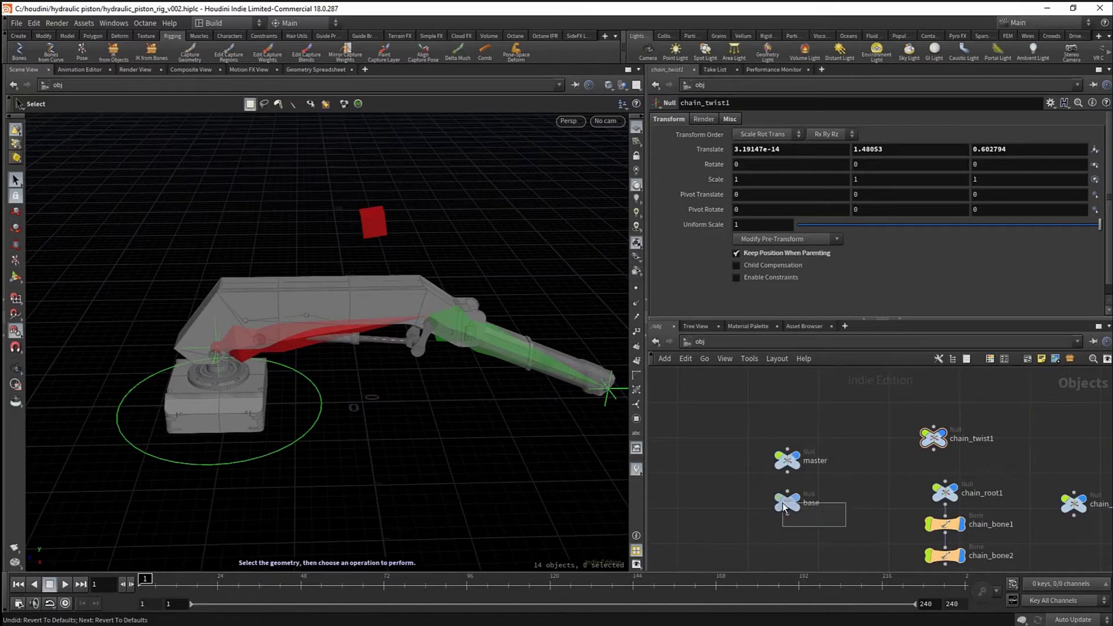
{"action": "left_click_drag", "start_coordinate": [784, 508], "coordinate": [785, 490]}
{"action": "left_click_drag", "start_coordinate": [914, 445], "coordinate": [831, 537]}
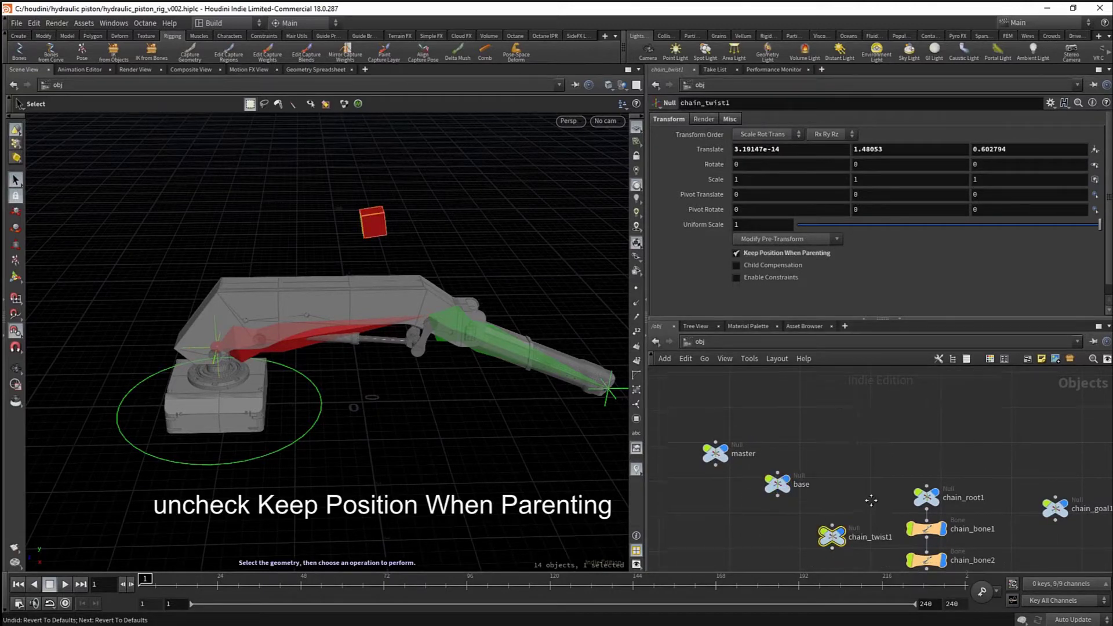
- Without Keep Position When Parenting, wire base into chain_twist1 and zero its translate
{"action": "left_click", "coordinate": [767, 258]}
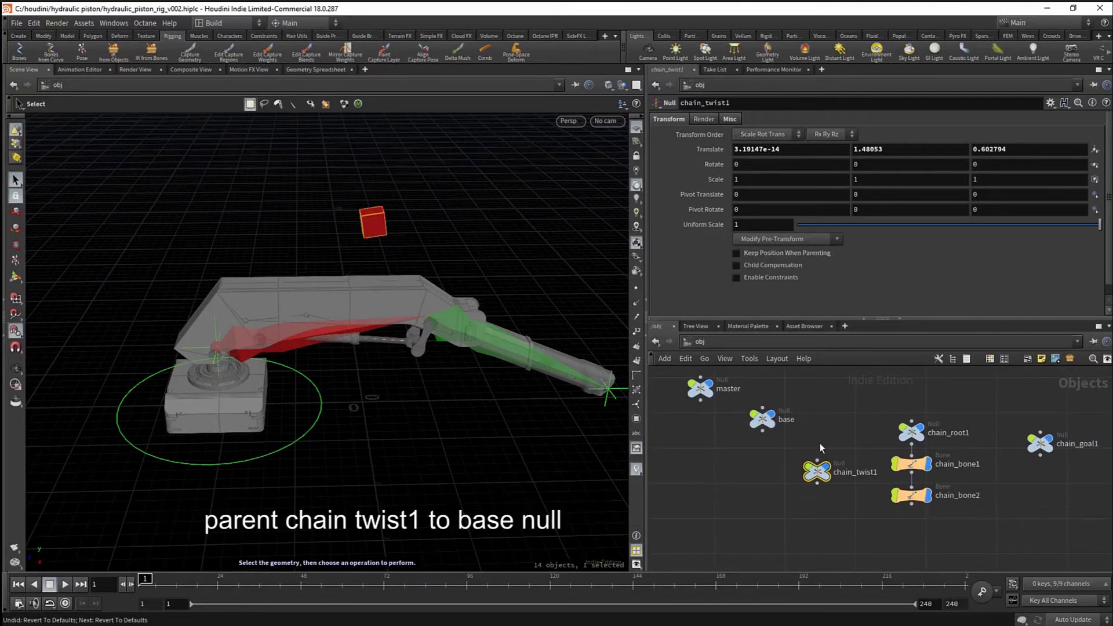
{"action": "left_click_drag", "start_coordinate": [762, 431], "coordinate": [816, 458]}
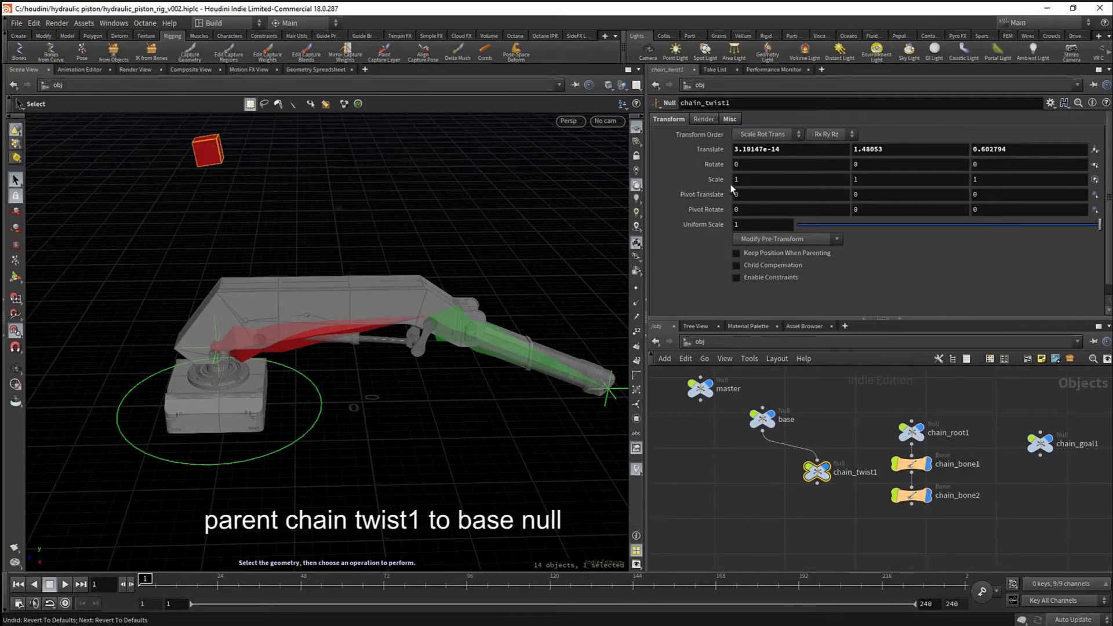
{"action": "middle_click", "coordinate": [707, 153]}
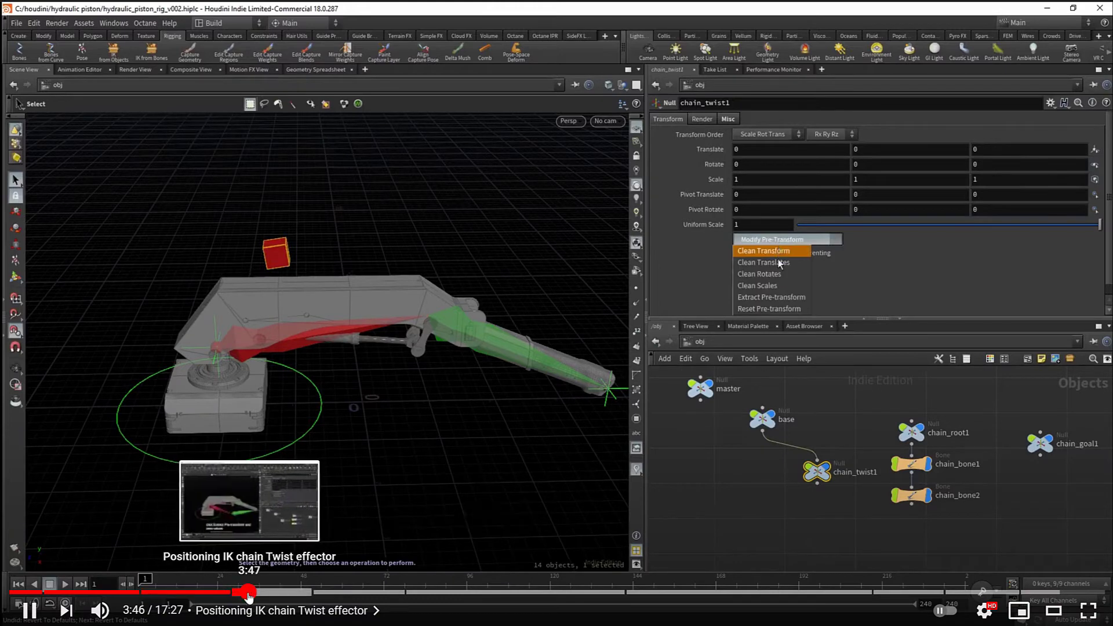
- Rewind the tutorial to the parenting step and play on to the cleanup step
{"action": "key", "text": "Left"}
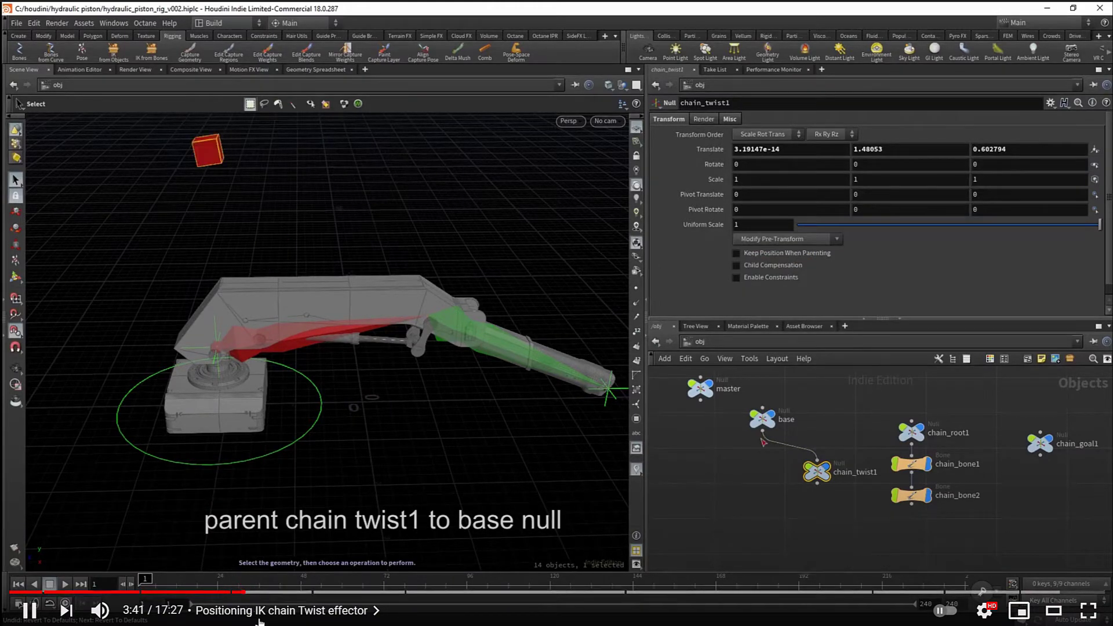
{"action": "left_click", "coordinate": [222, 550]}
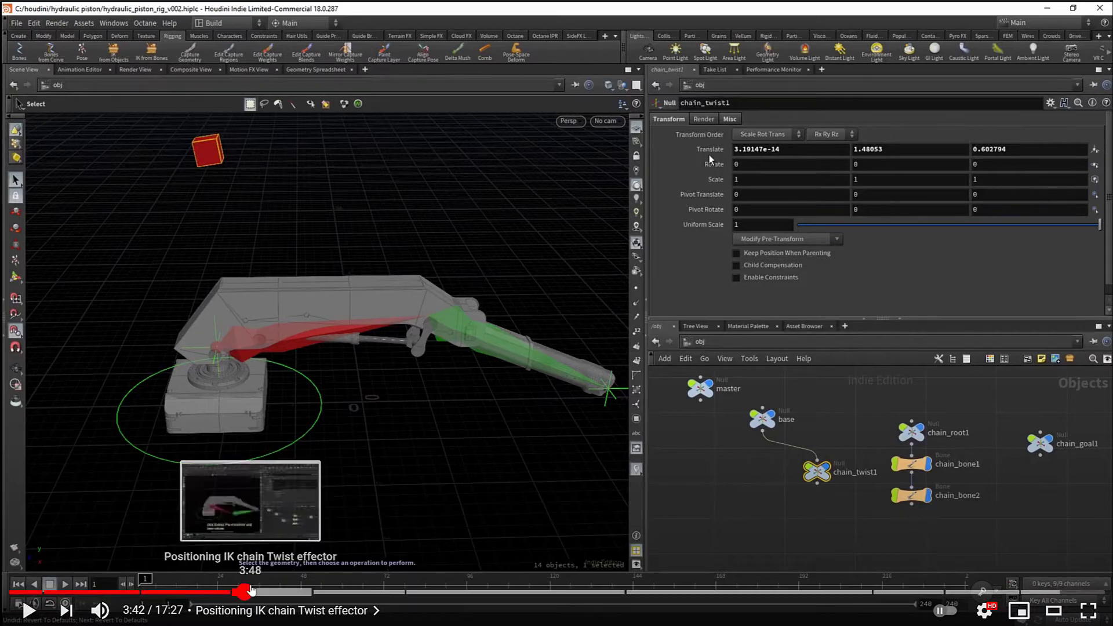
{"action": "left_click", "coordinate": [243, 591]}
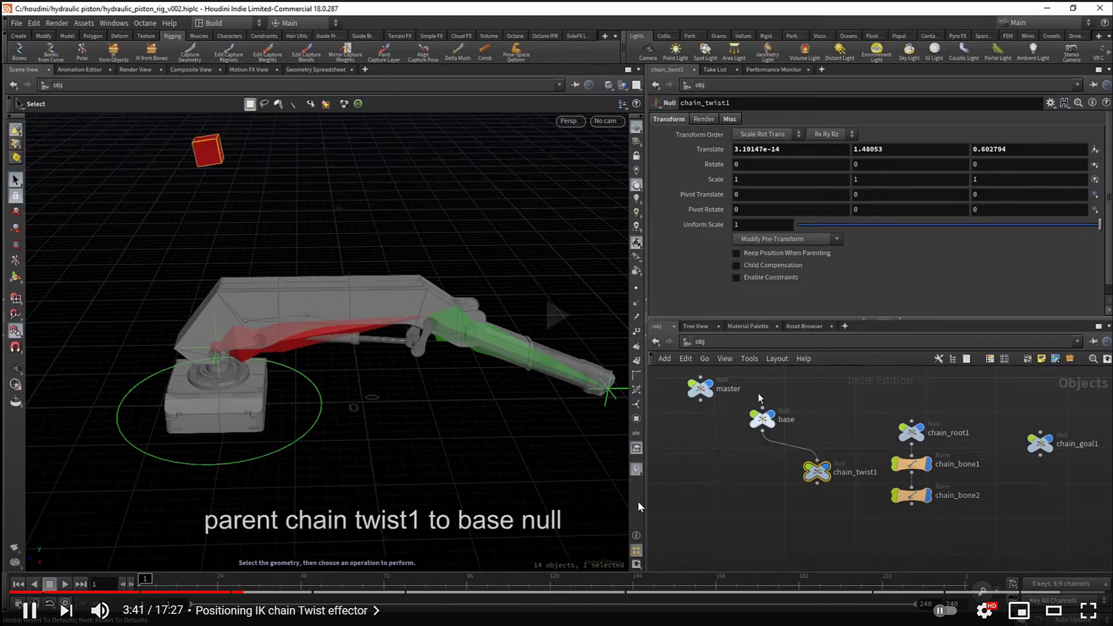
{"action": "left_click", "coordinate": [1050, 541]}
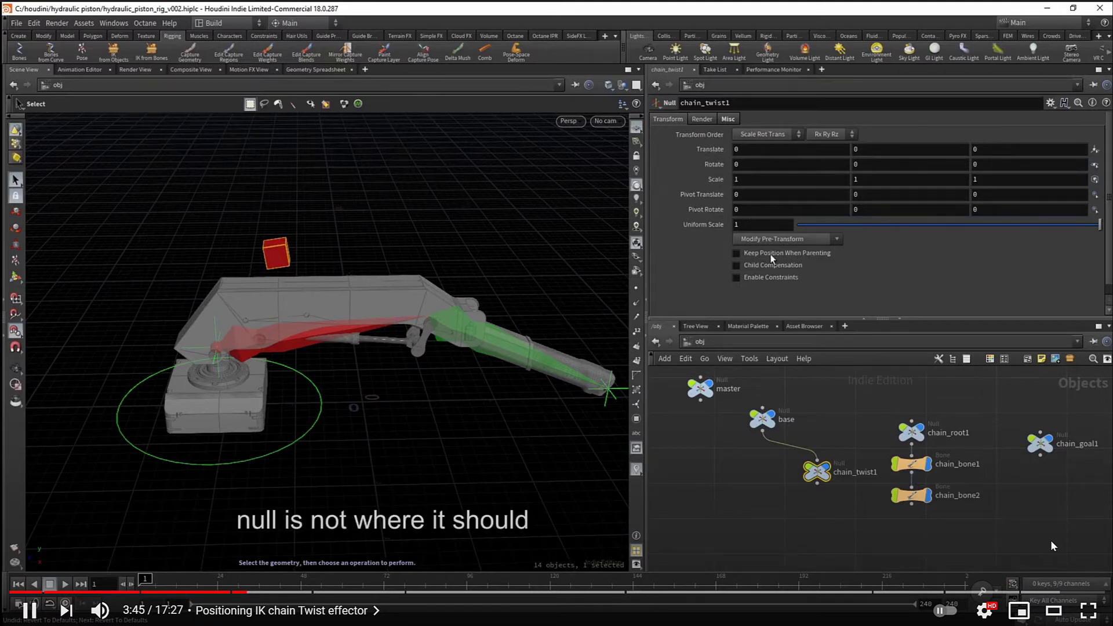
{"action": "left_click", "coordinate": [1051, 542]}
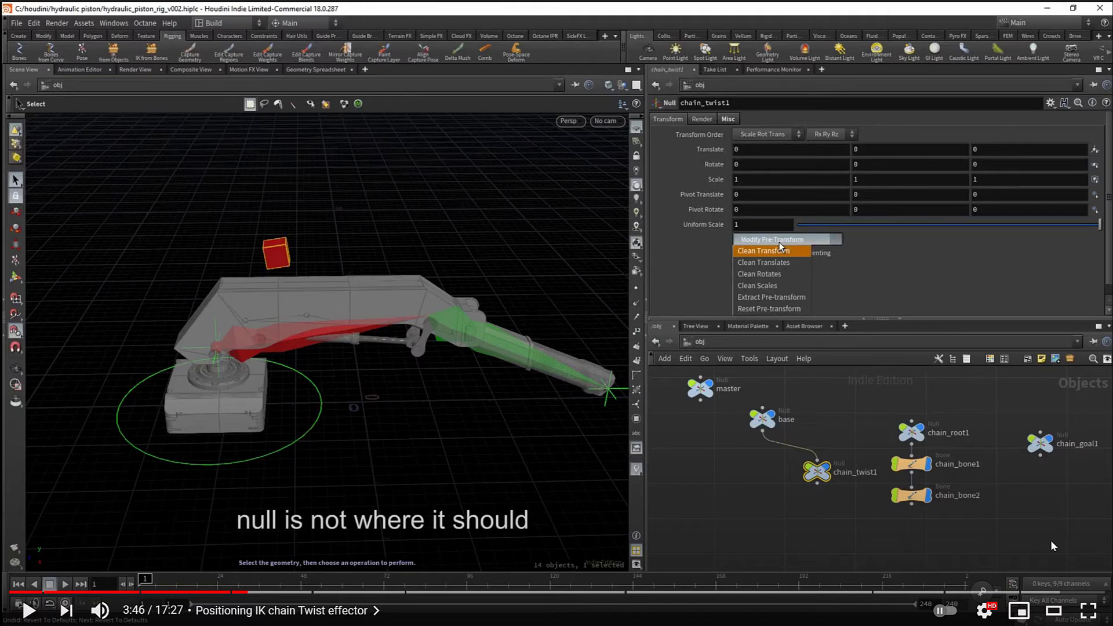
{"action": "left_click", "coordinate": [1051, 541]}
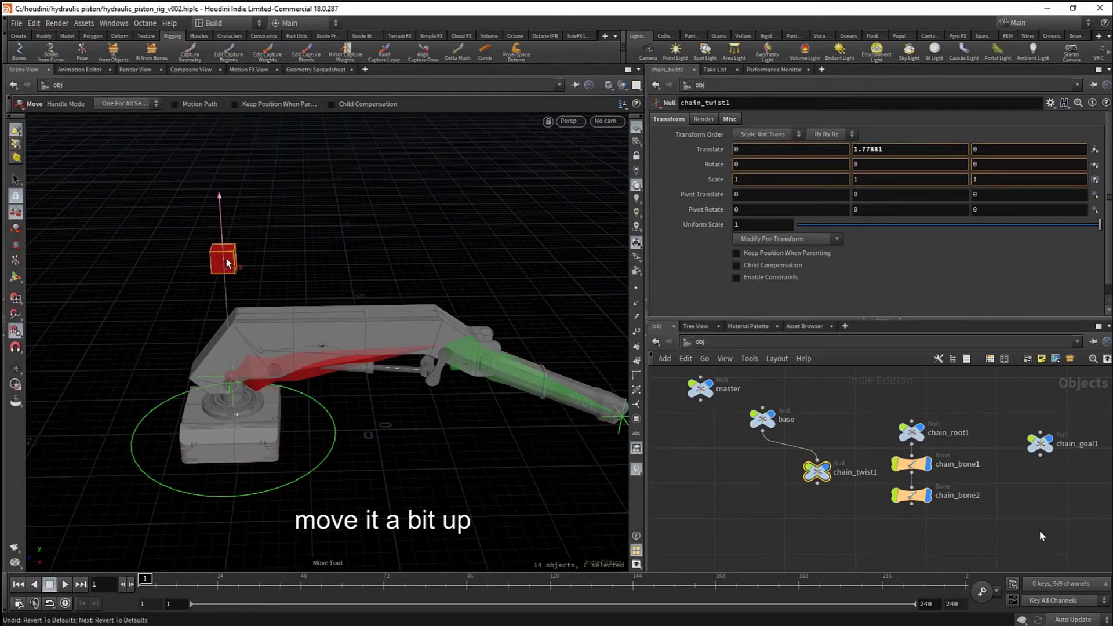
- Pause and resume the tutorial while following the chain_goal1 parenting under base
{"action": "key", "text": "space"}
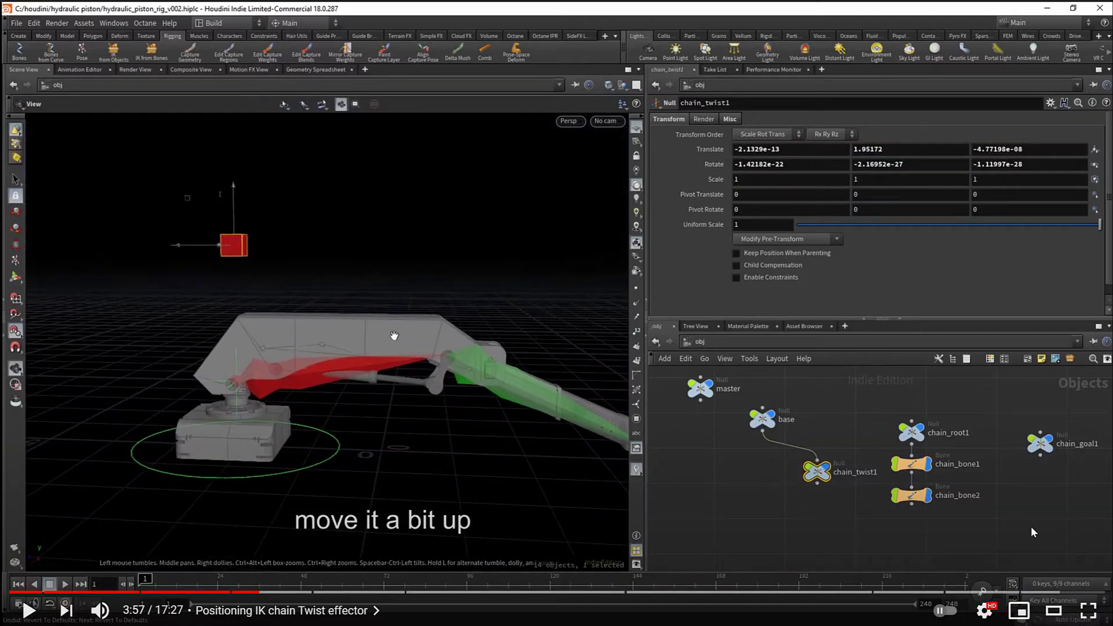
{"action": "key", "text": "space"}
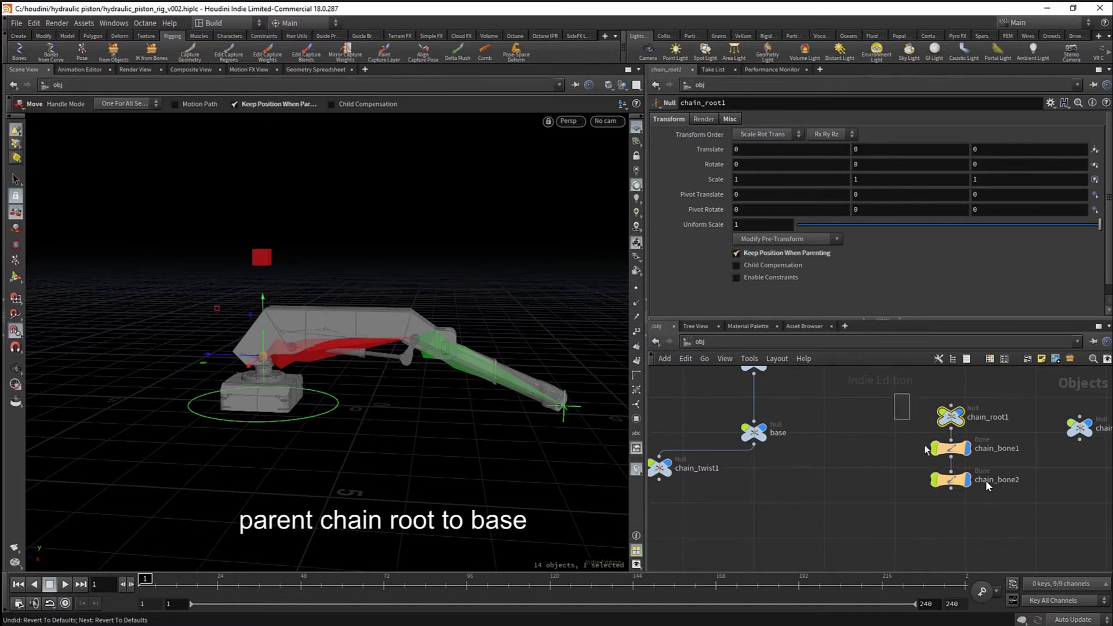
{"action": "key", "text": "space"}
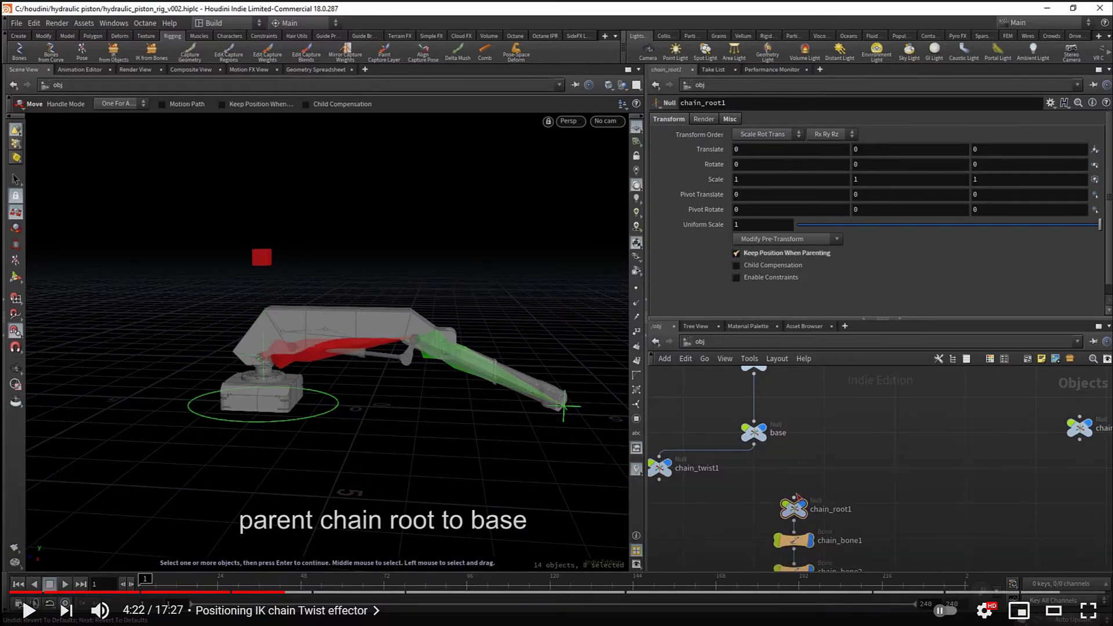
{"action": "left_click", "coordinate": [986, 482]}
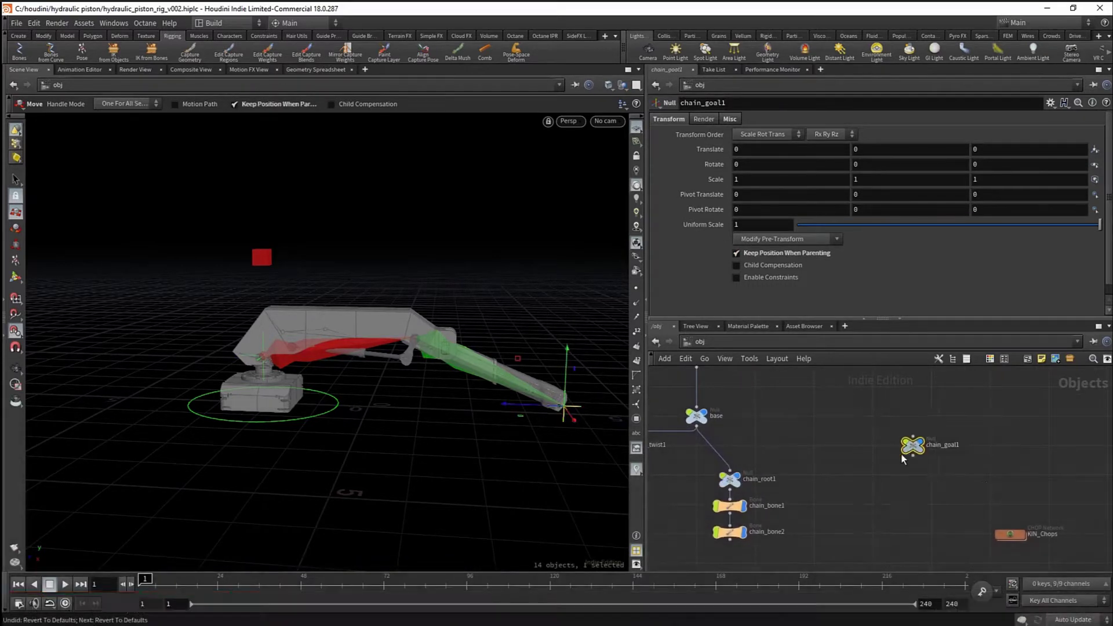
{"action": "left_click", "coordinate": [1011, 474]}
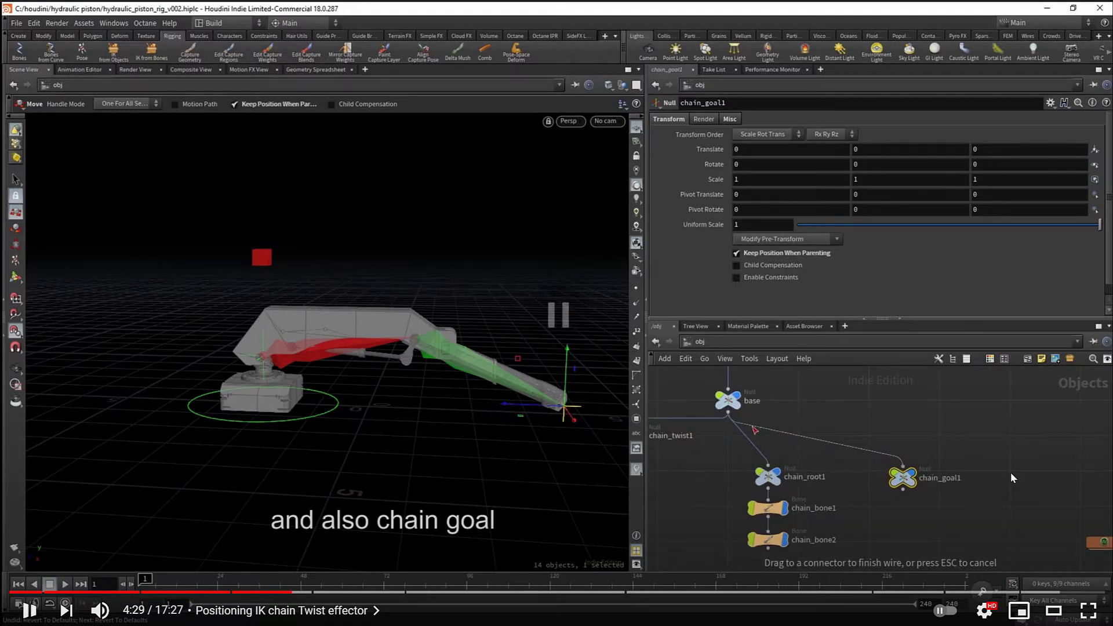
{"action": "left_click", "coordinate": [1011, 472]}
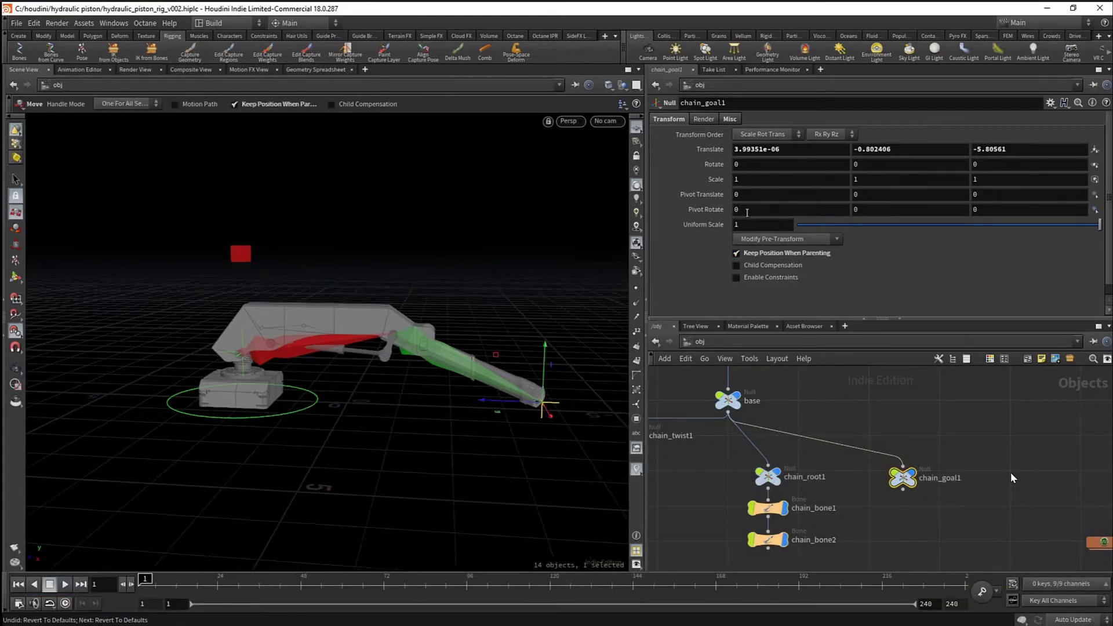
{"action": "left_click", "coordinate": [1011, 471]}
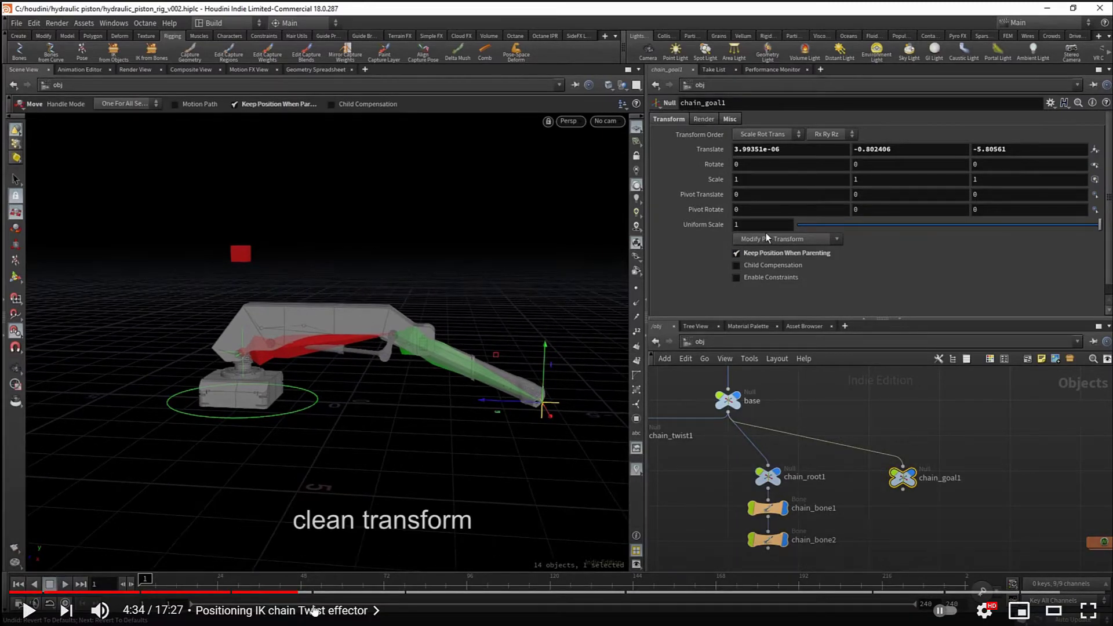
{"action": "left_click", "coordinate": [295, 596]}
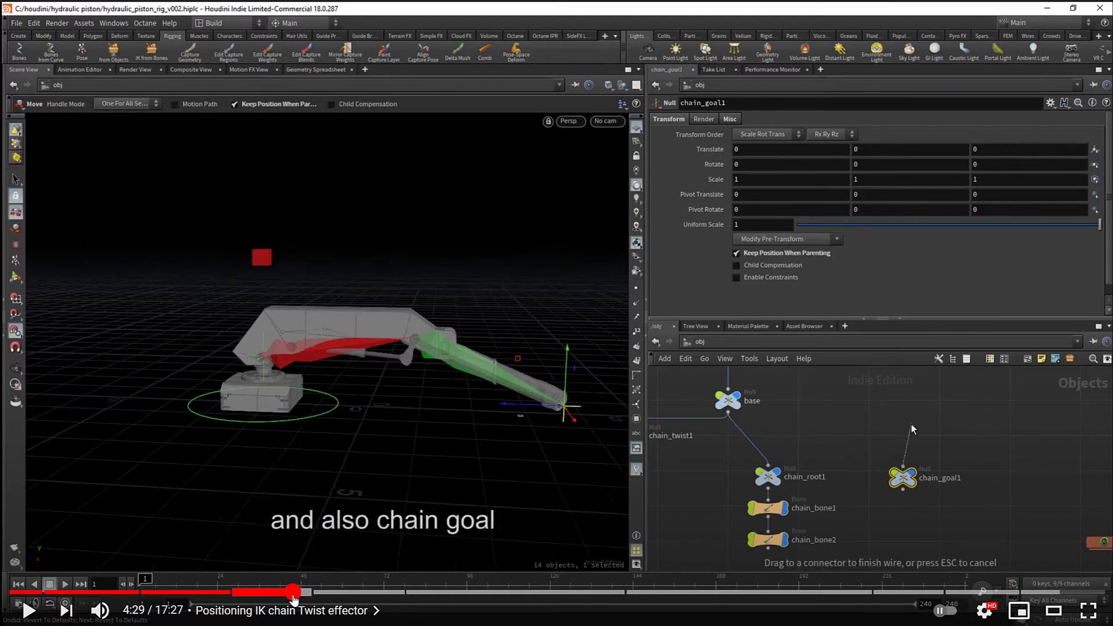
{"action": "left_click", "coordinate": [295, 595]}
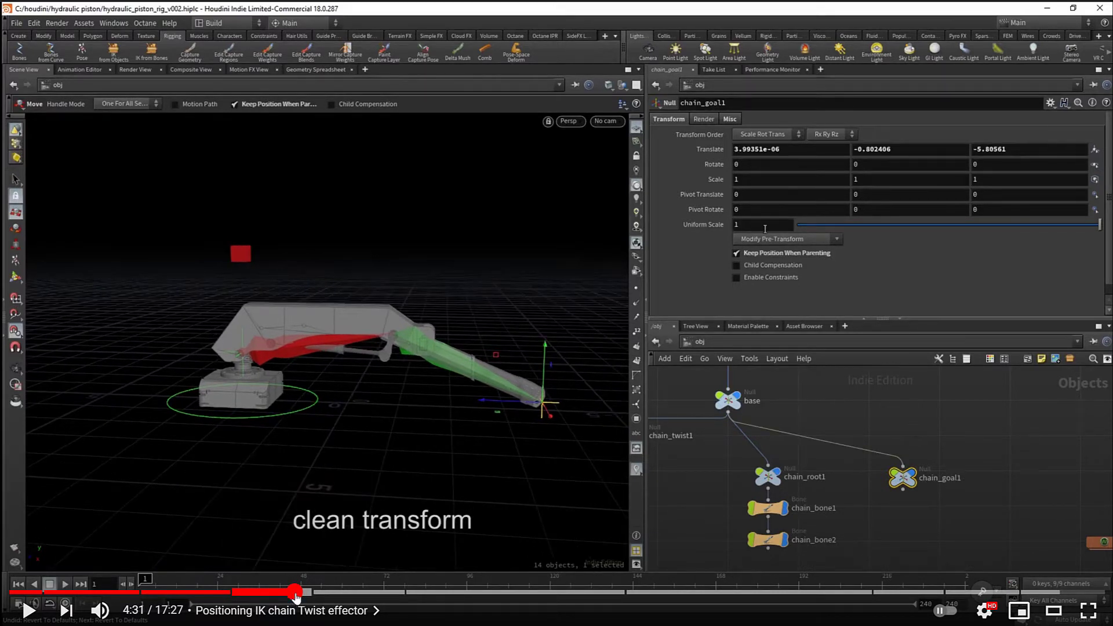
{"action": "left_click", "coordinate": [1026, 529]}
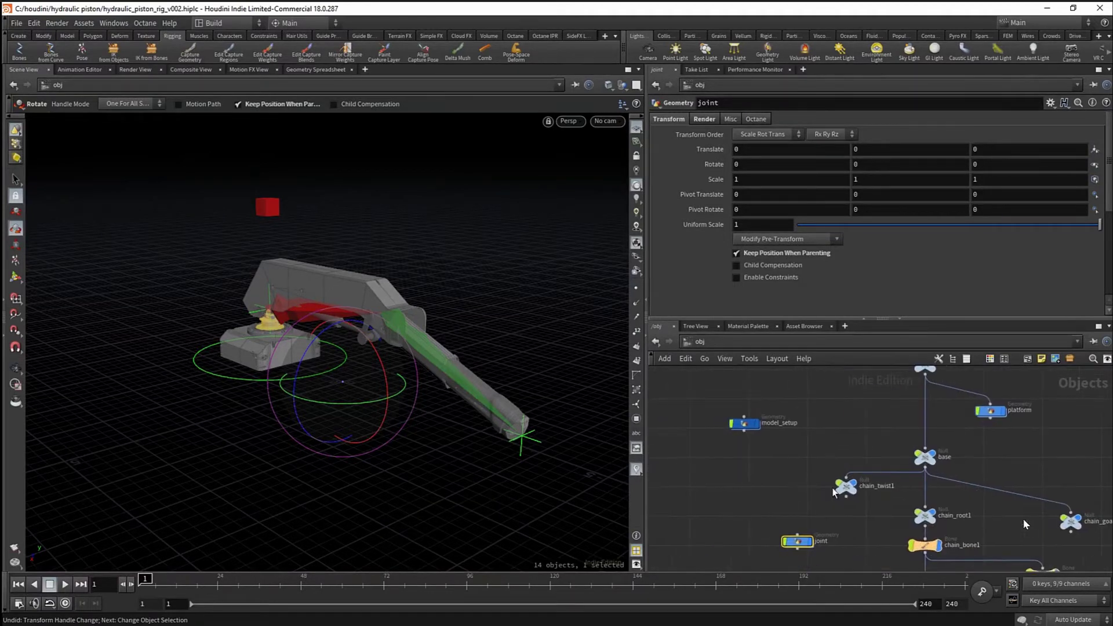
- Wire the joint node under base, then select master and rotate it to test
{"action": "middle_click_drag", "start_coordinate": [798, 495], "coordinate": [766, 492]}
{"action": "left_click", "coordinate": [751, 523]}
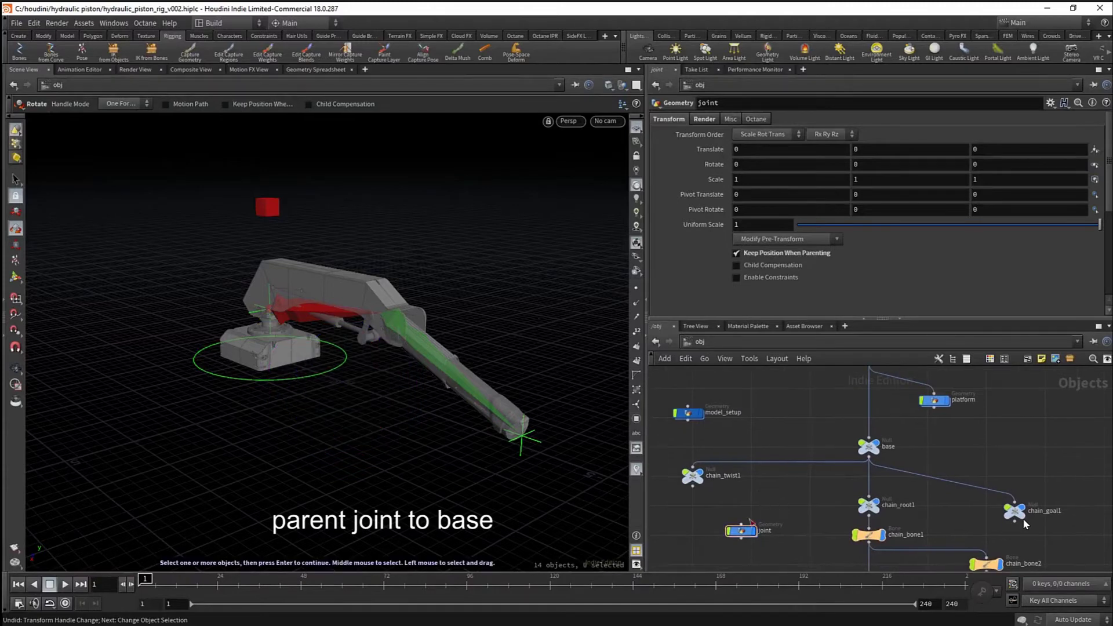
{"action": "left_click_drag", "start_coordinate": [845, 467], "coordinate": [862, 463]}
{"action": "scroll", "coordinate": [800, 441], "scroll_direction": "down", "scroll_amount": 3}
{"action": "middle_click_drag", "start_coordinate": [795, 425], "coordinate": [782, 470]}
{"action": "left_click_drag", "start_coordinate": [804, 416], "coordinate": [840, 449]}
{"action": "left_click_drag", "start_coordinate": [267, 338], "coordinate": [221, 338]}
- Undo the master's test rotation and scale, then test-move chain_goal1 and reset it
{"action": "key", "text": "ctrl+z"}
{"action": "key", "text": "ctrl+z"}
{"action": "key", "text": "ctrl+z"}
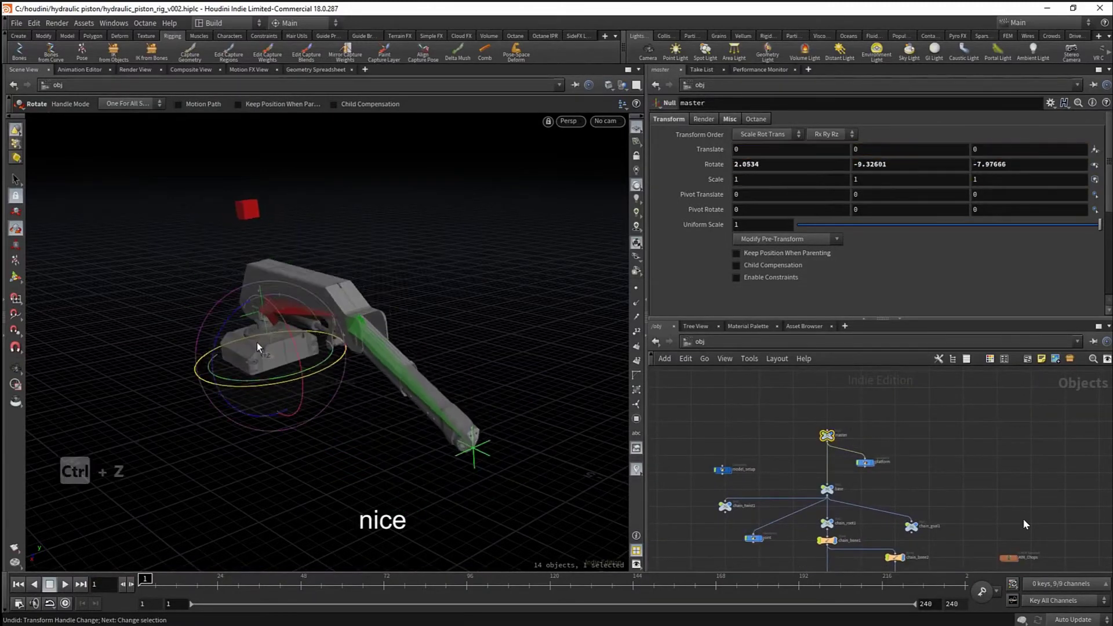
{"action": "key", "text": "ctrl+z"}
{"action": "key", "text": "ctrl+z"}
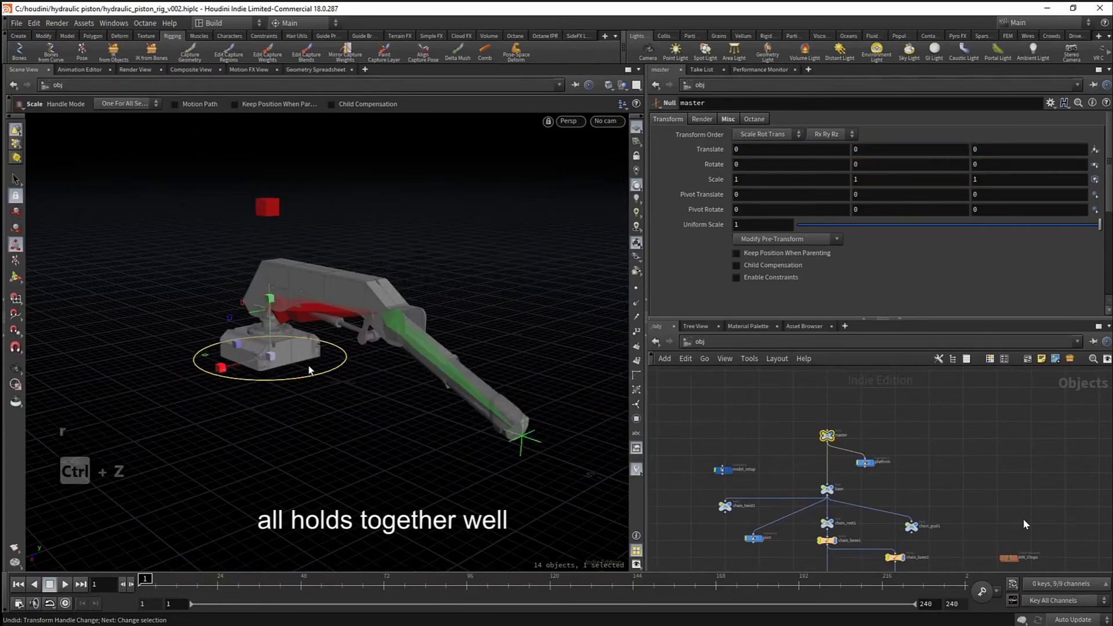
{"action": "key", "text": "s"}
{"action": "left_click", "coordinate": [446, 426]}
{"action": "key", "text": "w"}
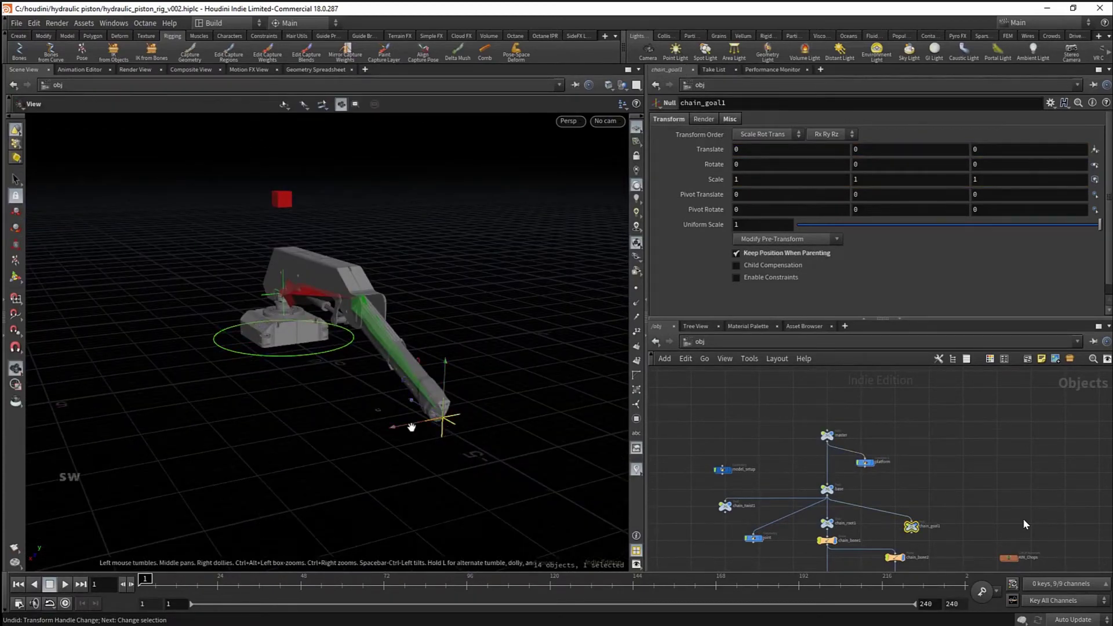
{"action": "left_click_drag", "start_coordinate": [410, 426], "coordinate": [458, 423], "text": "alt"}
{"action": "right_click_drag", "start_coordinate": [457, 423], "coordinate": [484, 447], "text": "alt"}
{"action": "left_click_drag", "start_coordinate": [464, 433], "coordinate": [409, 313]}
{"action": "key", "text": "ctrl+z"}
{"action": "left_click_drag", "start_coordinate": [291, 299], "coordinate": [353, 333], "text": "alt"}
{"action": "scroll", "coordinate": [899, 487], "scroll_direction": "down", "scroll_amount": 2}
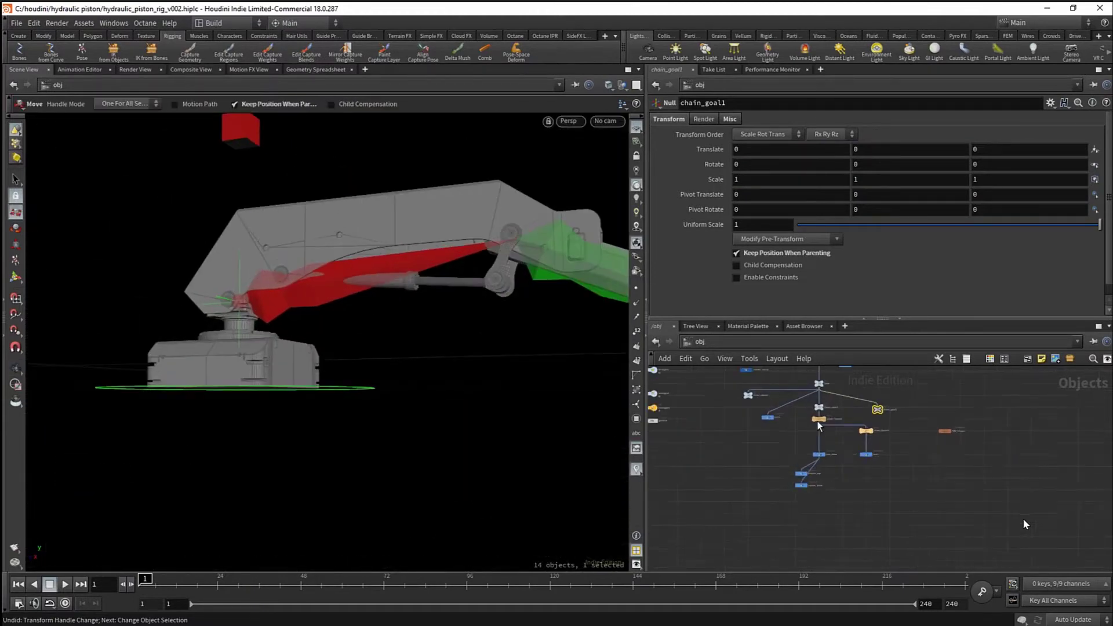
{"action": "scroll", "coordinate": [819, 426], "scroll_direction": "up", "scroll_amount": 3}
- Hide the chain_bone1 and chain_bone2 bones
{"action": "left_click", "coordinate": [821, 418]}
{"action": "left_click_drag", "start_coordinate": [910, 431], "coordinate": [901, 427]}
{"action": "key", "text": "r"}
{"action": "scroll", "coordinate": [888, 412], "scroll_direction": "down", "scroll_amount": 3}
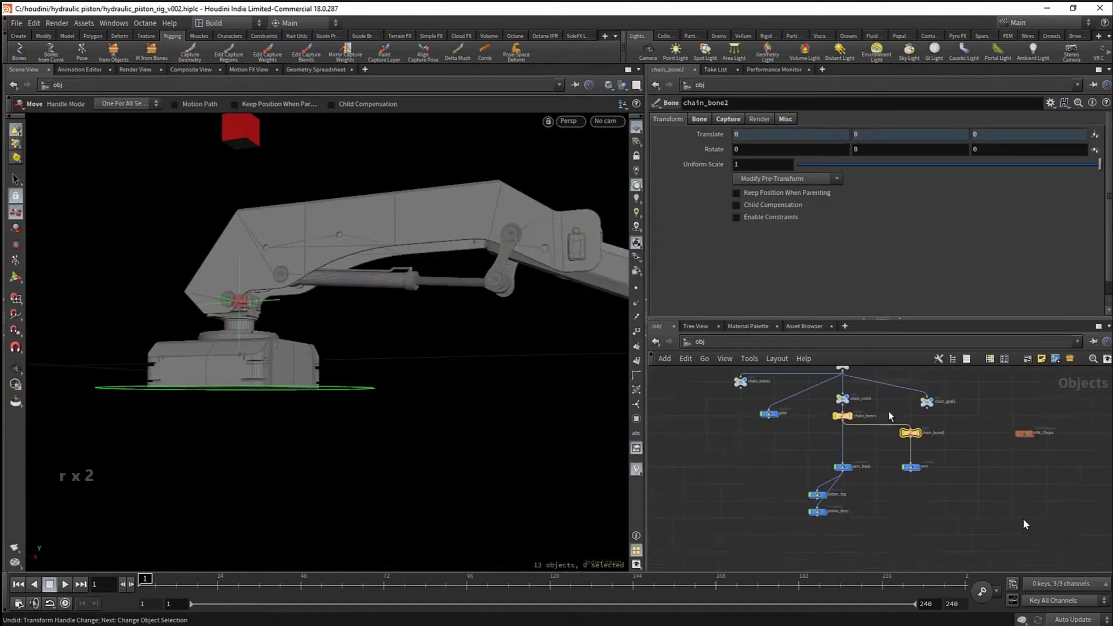
- Drag chain_goal1 left and around to bend and swing the IK arm
{"action": "middle_click_drag", "start_coordinate": [888, 412], "coordinate": [860, 491]}
{"action": "left_click", "coordinate": [899, 481]}
{"action": "middle_click_drag", "start_coordinate": [512, 310], "coordinate": [355, 326], "text": "alt"}
{"action": "right_click_drag", "start_coordinate": [355, 326], "coordinate": [231, 332], "text": "alt"}
{"action": "left_click_drag", "start_coordinate": [231, 331], "coordinate": [258, 336], "text": "alt"}
{"action": "right_click_drag", "start_coordinate": [258, 336], "coordinate": [457, 350], "text": "alt"}
{"action": "right_click_drag", "start_coordinate": [354, 349], "coordinate": [277, 354], "text": "alt"}
{"action": "middle_click_drag", "start_coordinate": [276, 354], "coordinate": [226, 358], "text": "alt"}
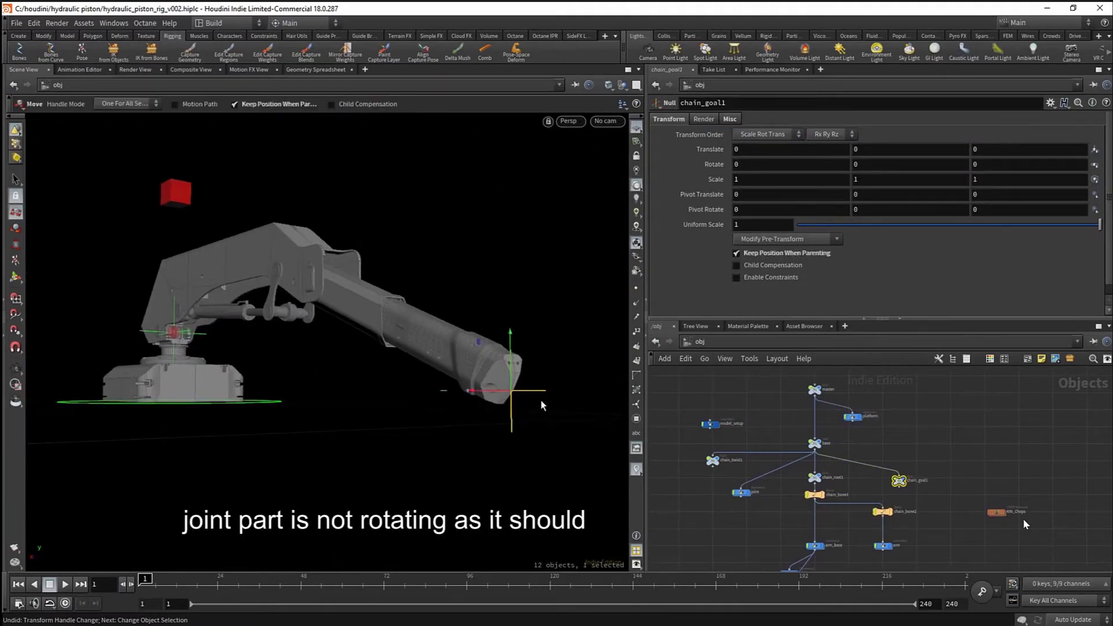
{"action": "left_click_drag", "start_coordinate": [515, 393], "coordinate": [60, 309]}
{"action": "left_click_drag", "start_coordinate": [214, 325], "coordinate": [326, 418], "text": "alt"}
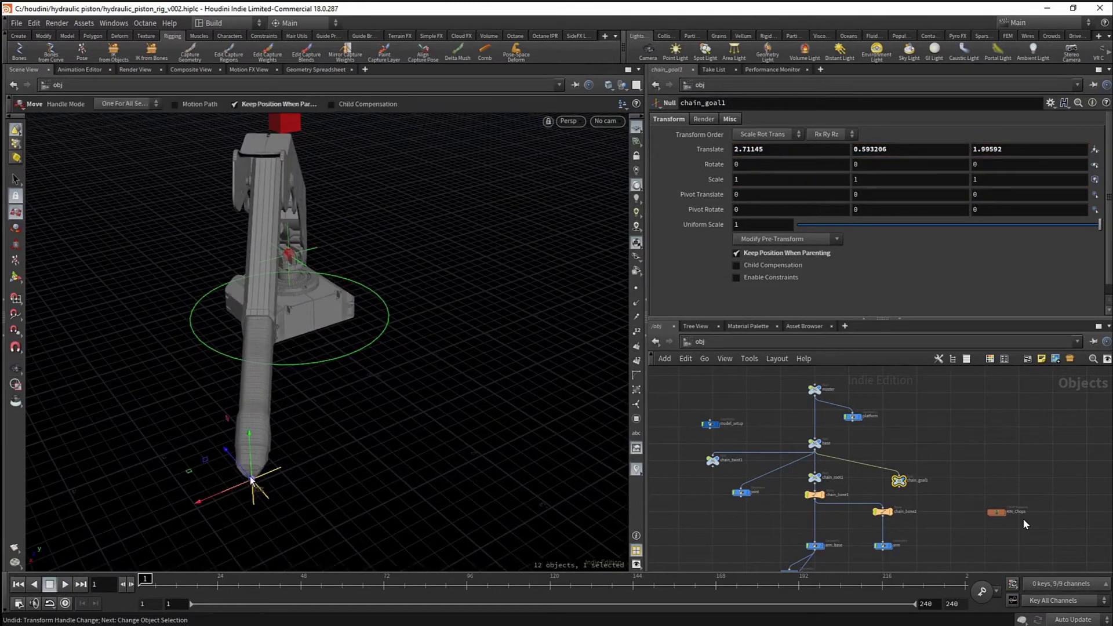
{"action": "left_click_drag", "start_coordinate": [253, 479], "coordinate": [39, 396]}
{"action": "right_click_drag", "start_coordinate": [296, 243], "coordinate": [531, 248], "text": "alt"}
{"action": "right_click_drag", "start_coordinate": [238, 279], "coordinate": [313, 304], "text": "alt"}
{"action": "left_click_drag", "start_coordinate": [313, 303], "coordinate": [367, 321], "text": "alt"}
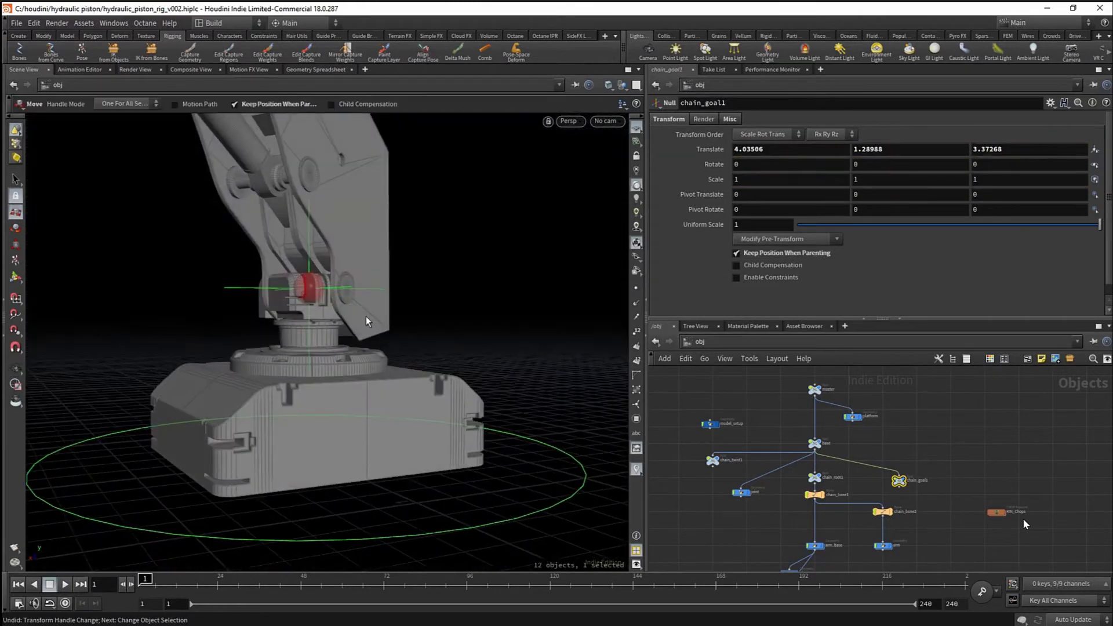
{"action": "right_click_drag", "start_coordinate": [343, 302], "coordinate": [137, 342], "text": "alt"}
{"action": "left_click_drag", "start_coordinate": [290, 325], "coordinate": [371, 372], "text": "alt"}
- Undo the chain_goal1 test moves to restore the rest pose, then clear the selection
{"action": "key", "text": "ctrl+z"}
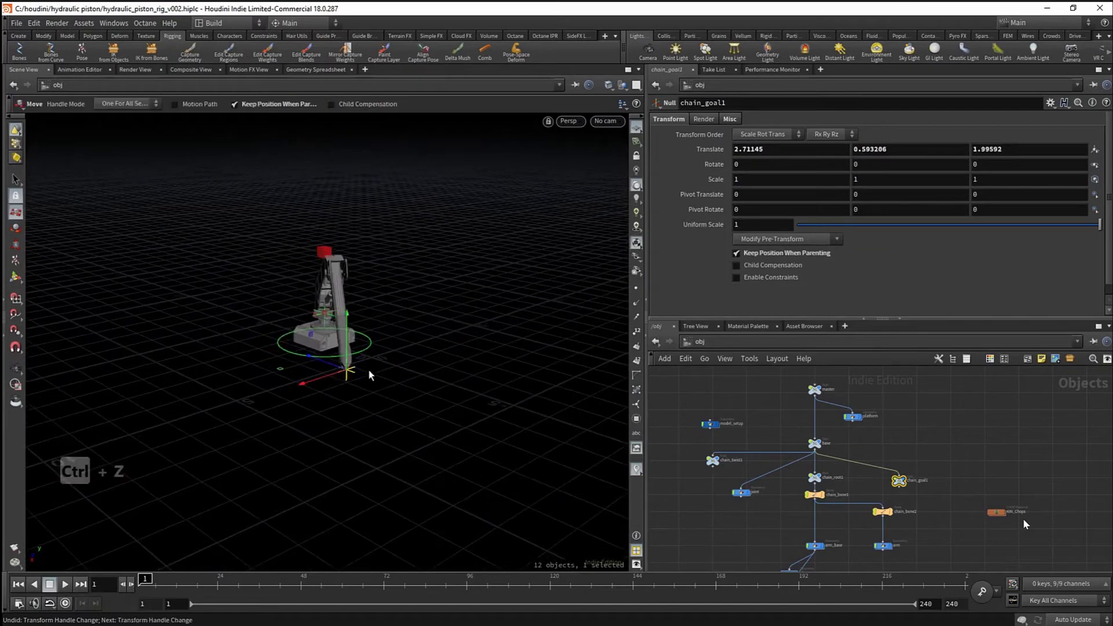
{"action": "key", "text": "ctrl+z"}
{"action": "right_click_drag", "start_coordinate": [417, 376], "coordinate": [510, 380], "text": "alt"}
{"action": "left_click_drag", "start_coordinate": [405, 380], "coordinate": [453, 378], "text": "alt"}
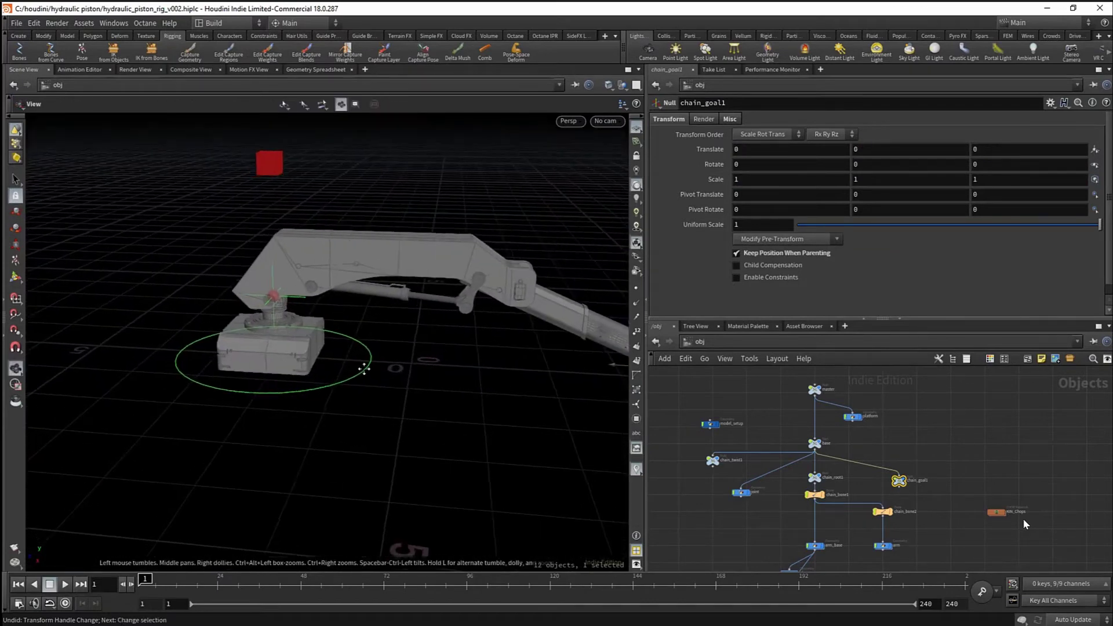
{"action": "middle_click_drag", "start_coordinate": [742, 497], "coordinate": [814, 506]}
{"action": "middle_click_drag", "start_coordinate": [279, 304], "coordinate": [286, 323], "text": "alt"}
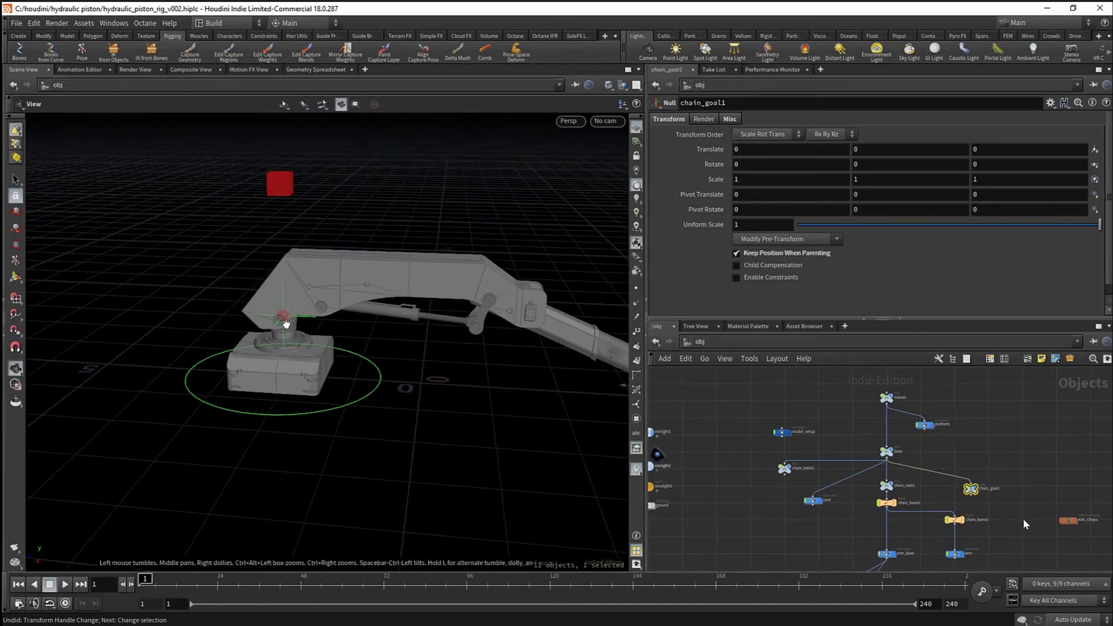
{"action": "right_click_drag", "start_coordinate": [286, 323], "coordinate": [371, 325], "text": "alt"}
{"action": "left_click_drag", "start_coordinate": [288, 328], "coordinate": [237, 299], "text": "alt"}
{"action": "scroll", "coordinate": [804, 482], "scroll_direction": "up", "scroll_amount": 3}
{"action": "middle_click_drag", "start_coordinate": [803, 487], "coordinate": [847, 505]}
{"action": "scroll", "coordinate": [859, 503], "scroll_direction": "down", "scroll_amount": 3}
{"action": "scroll", "coordinate": [850, 448], "scroll_direction": "up", "scroll_amount": 1}
{"action": "scroll", "coordinate": [836, 452], "scroll_direction": "down", "scroll_amount": 2}
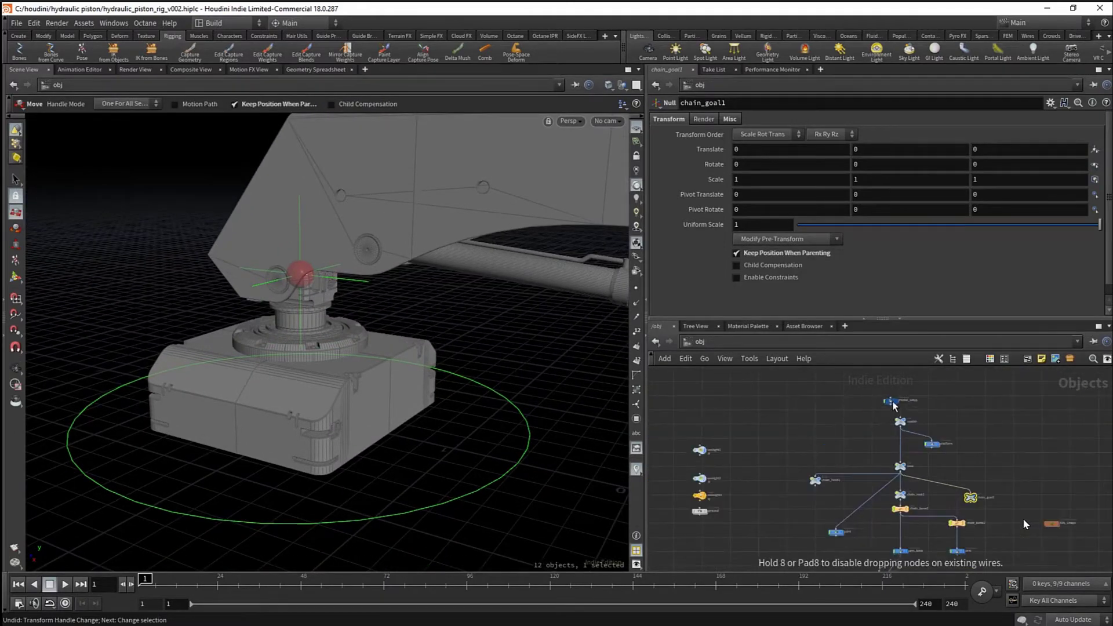
{"action": "left_click", "coordinate": [835, 411]}
{"action": "middle_click_drag", "start_coordinate": [803, 423], "coordinate": [761, 427]}
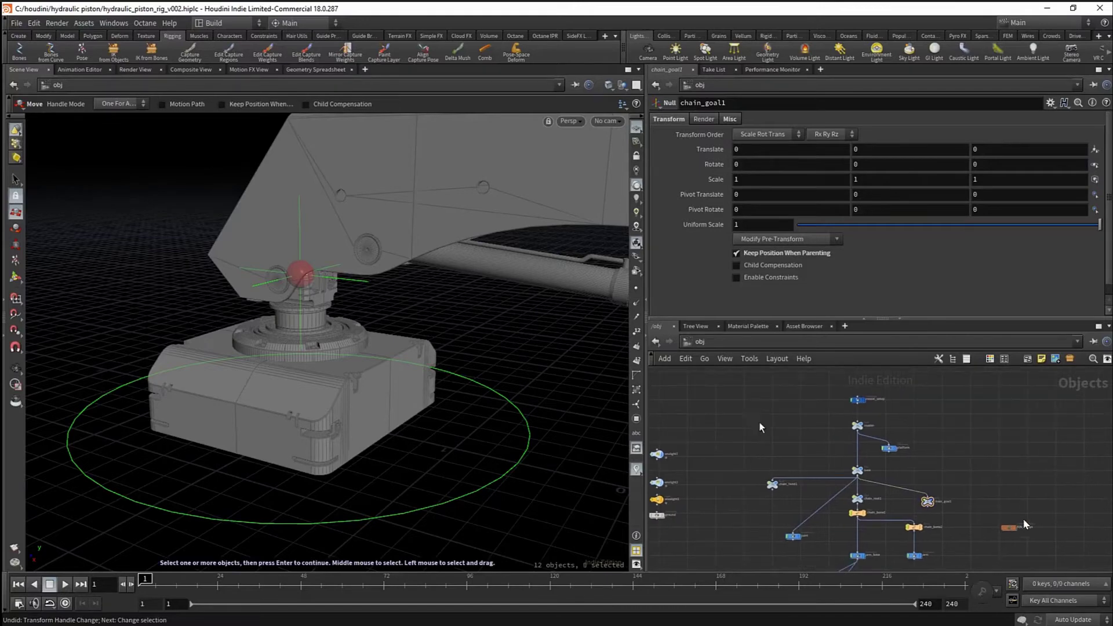
- Create a null beside the base and parent it under base
{"action": "left_click", "coordinate": [19, 36]}
{"action": "left_click", "coordinate": [137, 50]}
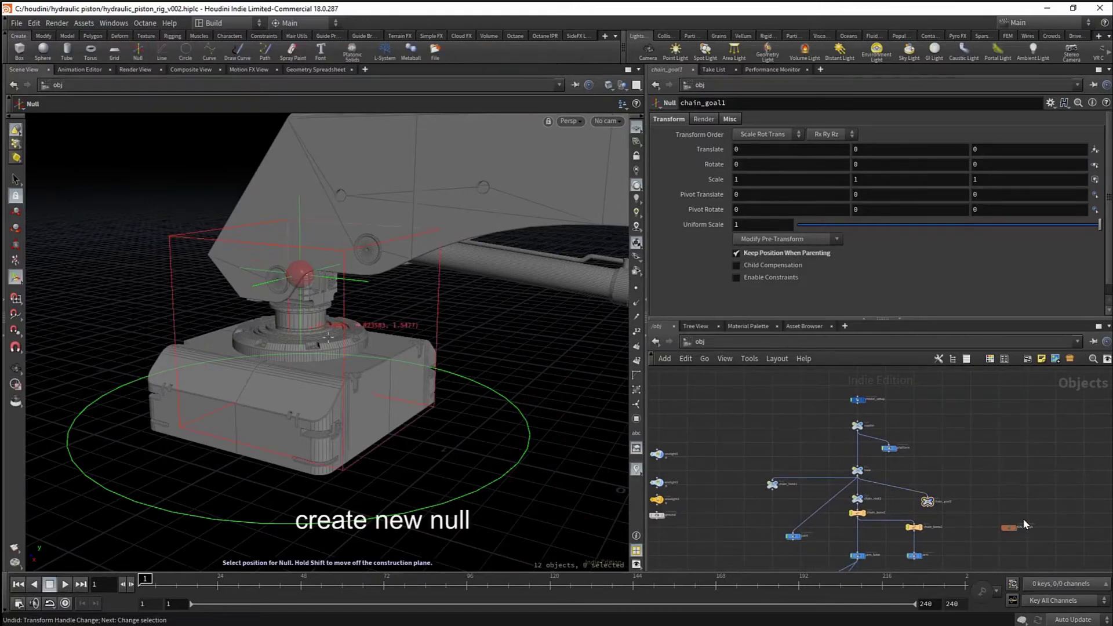
{"action": "left_click", "coordinate": [423, 367]}
{"action": "left_click_drag", "start_coordinate": [427, 368], "coordinate": [458, 400], "text": "alt"}
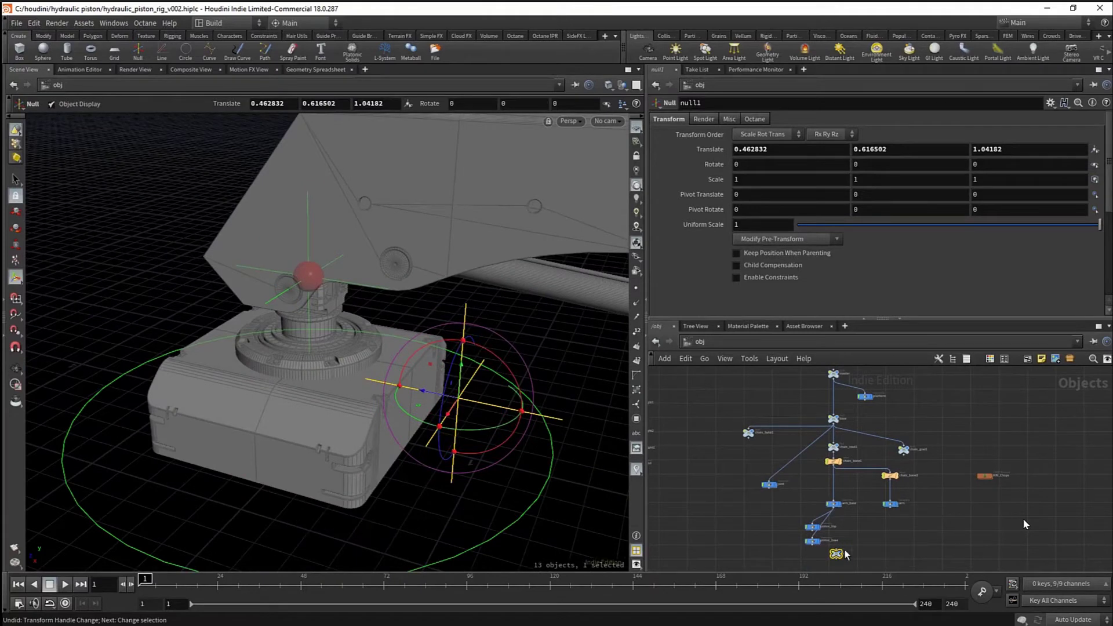
{"action": "left_click_drag", "start_coordinate": [837, 554], "coordinate": [794, 455]}
{"action": "scroll", "coordinate": [804, 437], "scroll_direction": "up", "scroll_amount": 3}
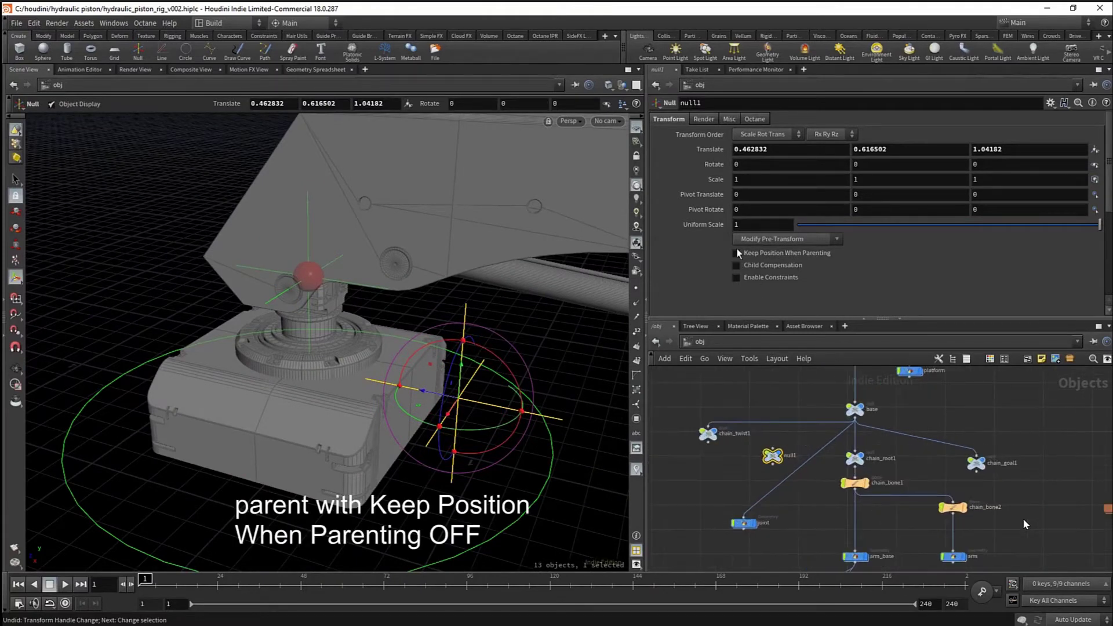
{"action": "scroll", "coordinate": [798, 437], "scroll_direction": "up", "scroll_amount": 3}
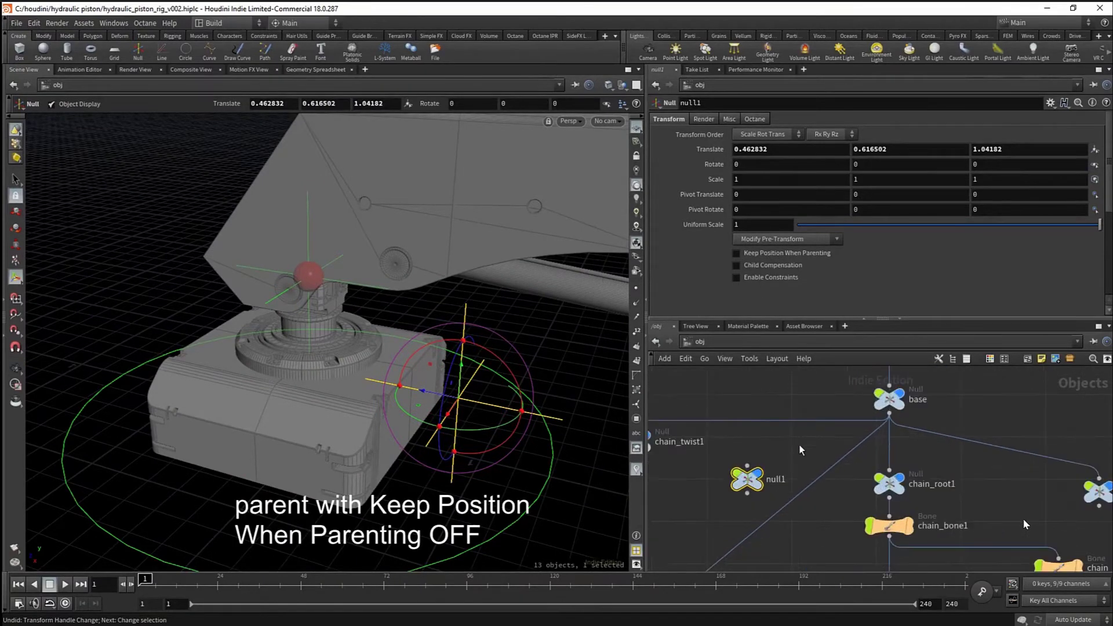
{"action": "left_click", "coordinate": [859, 415]}
- Zero null1's translate values and set its control display to a box
{"action": "middle_click", "coordinate": [712, 152], "text": "ctrl"}
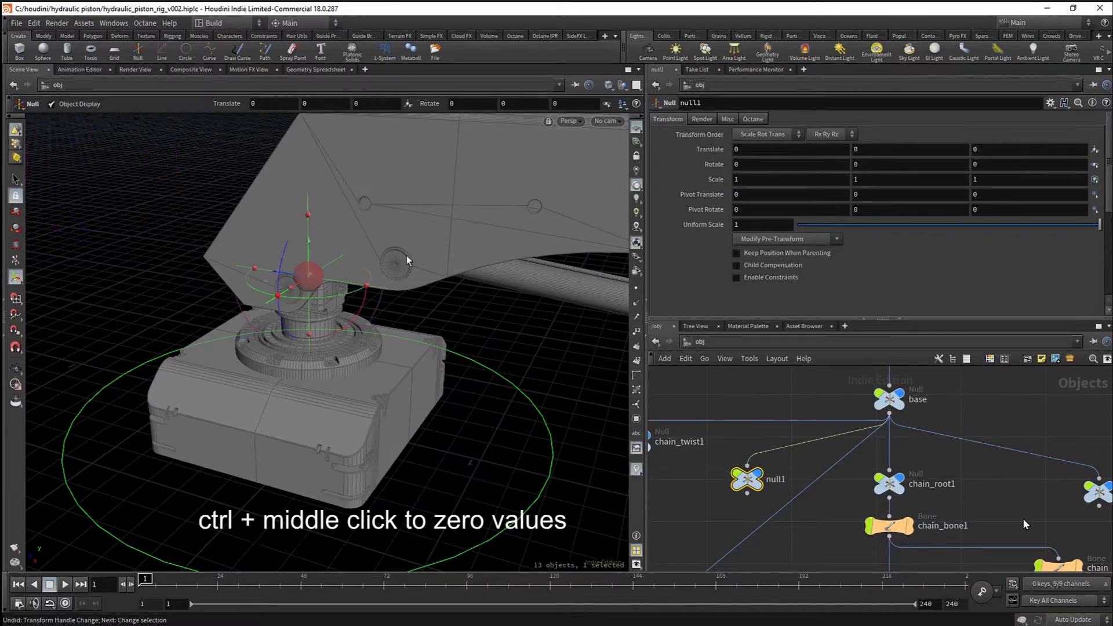
{"action": "scroll", "coordinate": [371, 278], "scroll_direction": "up", "scroll_amount": 3}
{"action": "left_click", "coordinate": [728, 119]}
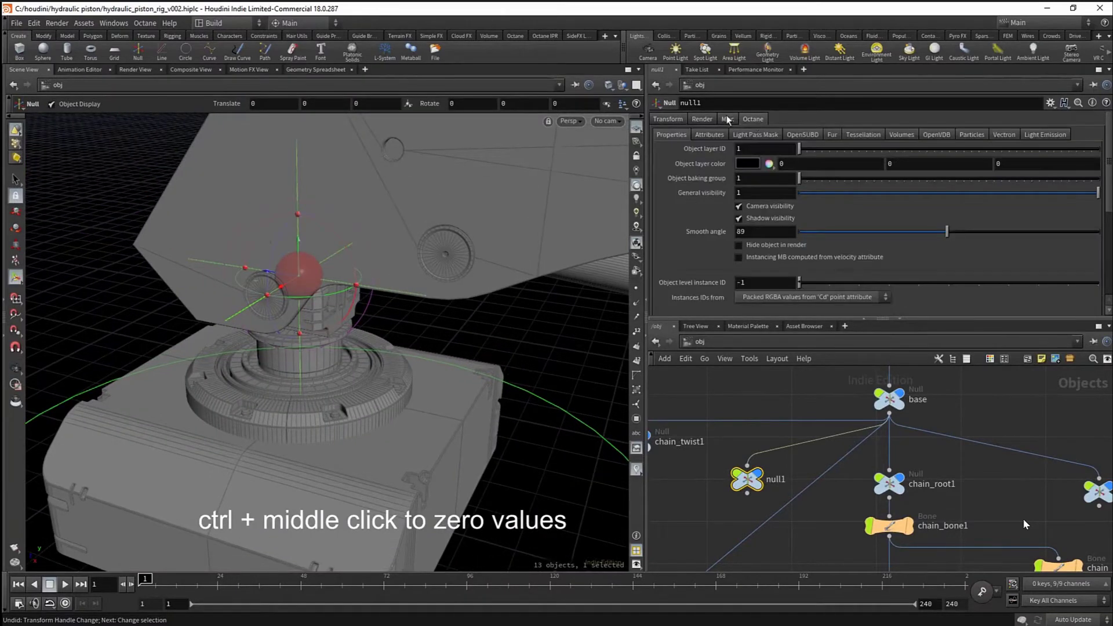
{"action": "left_click", "coordinate": [756, 312]}
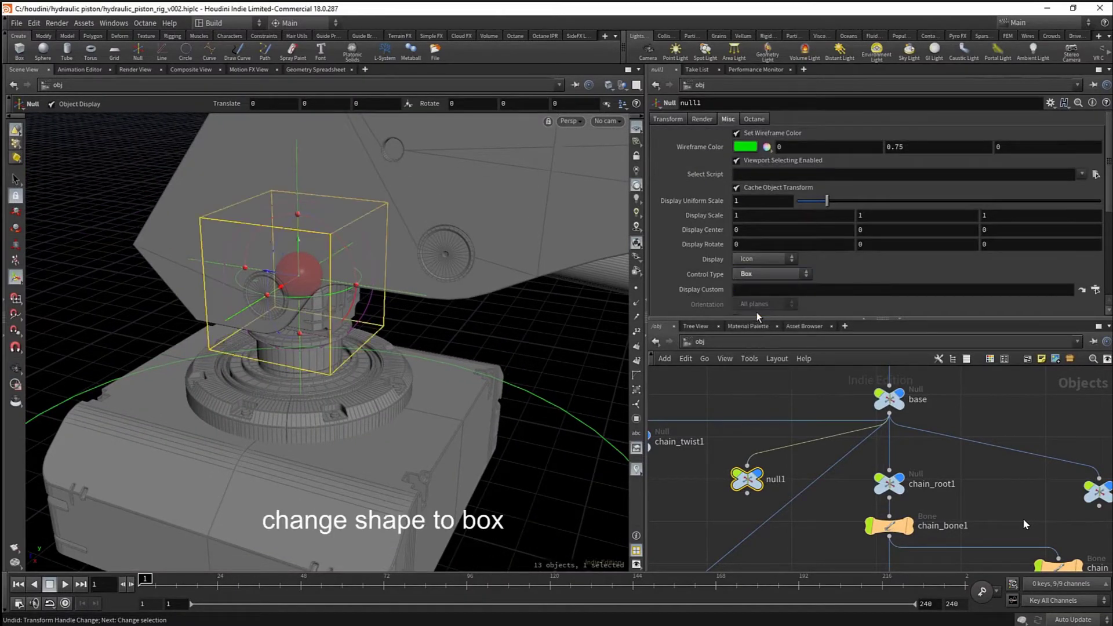
{"action": "right_click_drag", "start_coordinate": [355, 316], "coordinate": [313, 307], "text": "alt"}
{"action": "left_click_drag", "start_coordinate": [347, 301], "coordinate": [513, 307], "text": "alt"}
{"action": "middle_click_drag", "start_coordinate": [513, 307], "coordinate": [428, 313], "text": "alt"}
{"action": "right_click_drag", "start_coordinate": [427, 313], "coordinate": [390, 311], "text": "alt"}
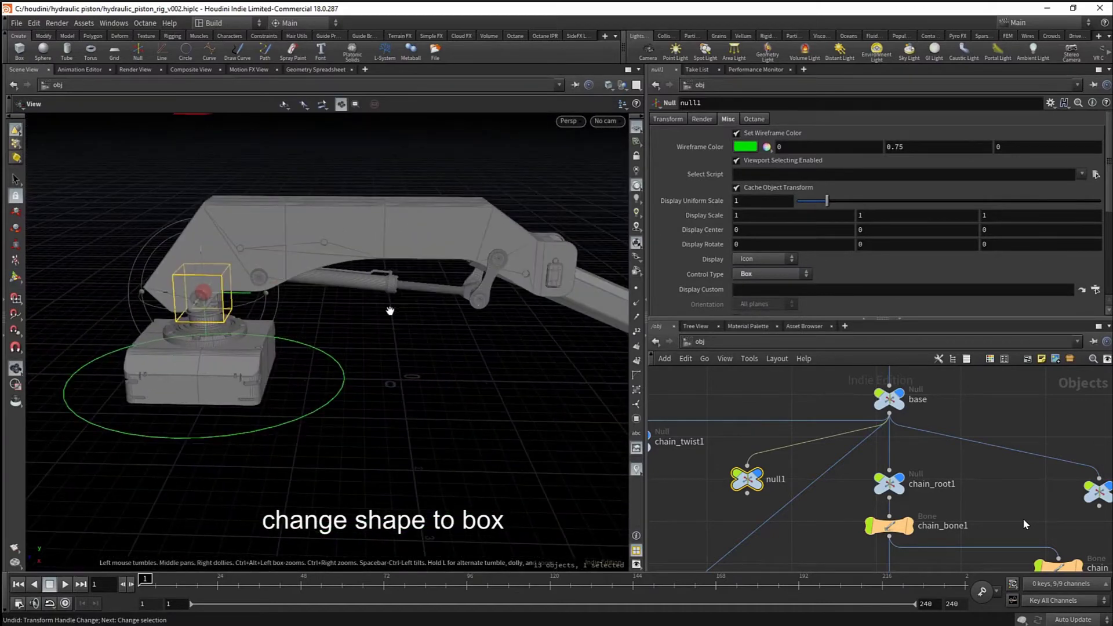
{"action": "middle_click_drag", "start_coordinate": [390, 311], "coordinate": [338, 323], "text": "alt"}
{"action": "right_click_drag", "start_coordinate": [338, 323], "coordinate": [336, 336], "text": "alt"}
{"action": "left_click_drag", "start_coordinate": [336, 337], "coordinate": [342, 354], "text": "alt"}
{"action": "middle_click_drag", "start_coordinate": [966, 483], "coordinate": [968, 457]}
{"action": "scroll", "coordinate": [969, 457], "scroll_direction": "down", "scroll_amount": 3}
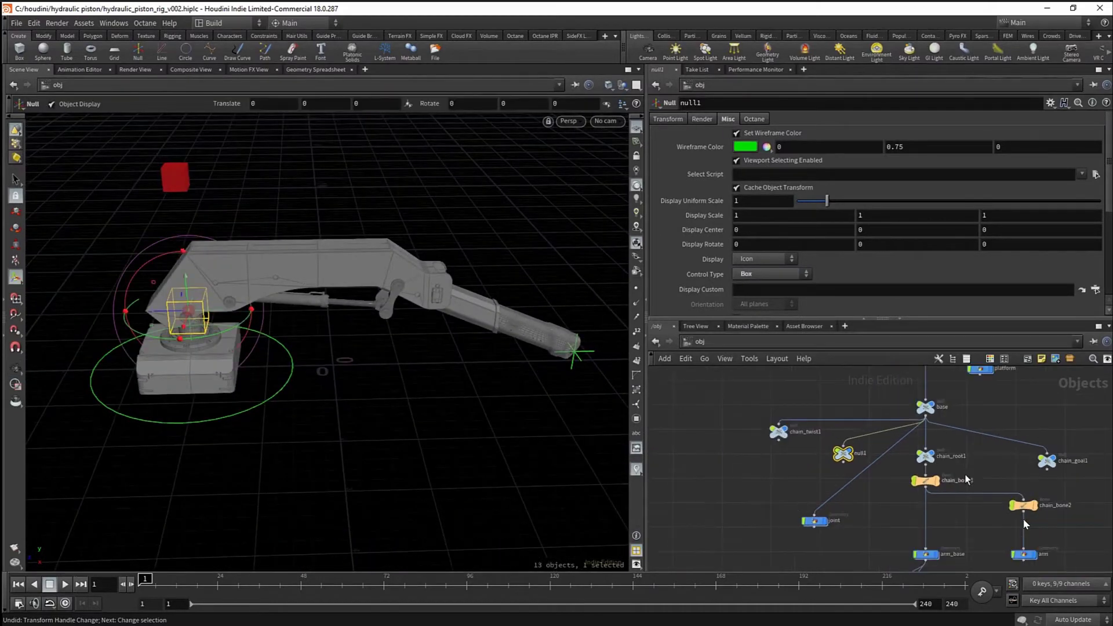
{"action": "middle_click_drag", "start_coordinate": [789, 410], "coordinate": [796, 447]}
{"action": "scroll", "coordinate": [796, 447], "scroll_direction": "up", "scroll_amount": 2}
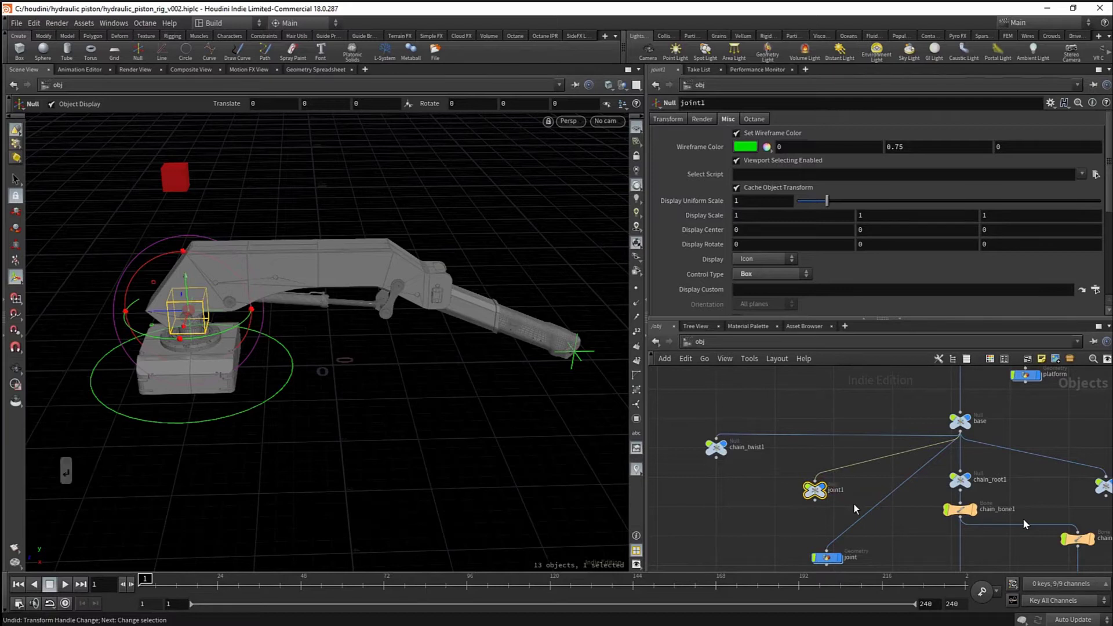
{"action": "middle_click", "coordinate": [807, 488]}
{"action": "left_click_drag", "start_coordinate": [806, 488], "coordinate": [784, 479]}
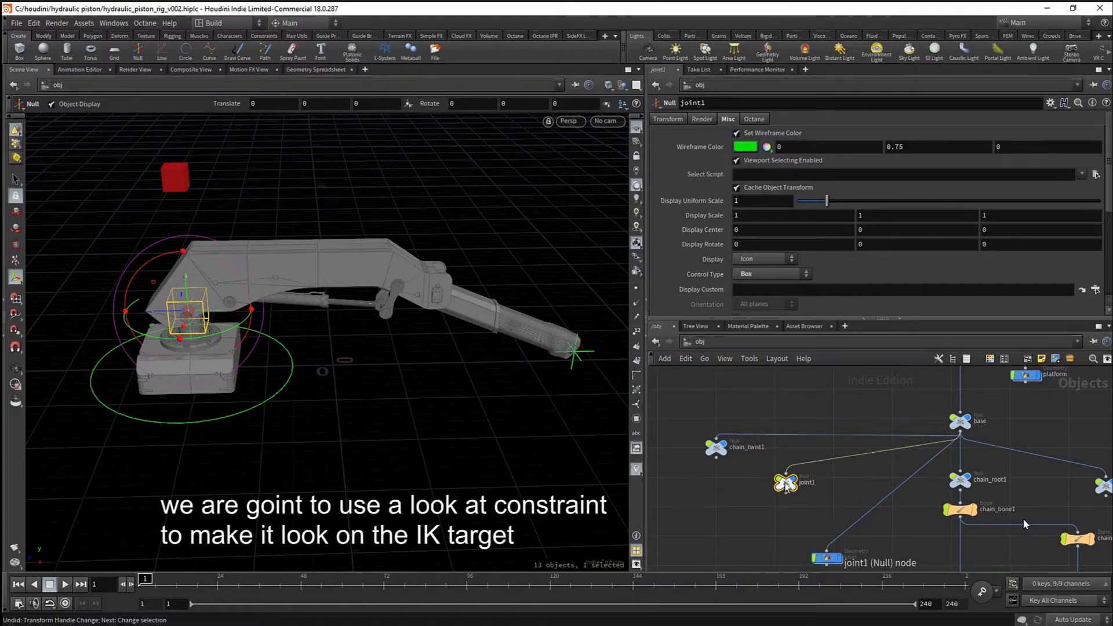
{"action": "scroll", "coordinate": [812, 489], "scroll_direction": "down", "scroll_amount": 3}
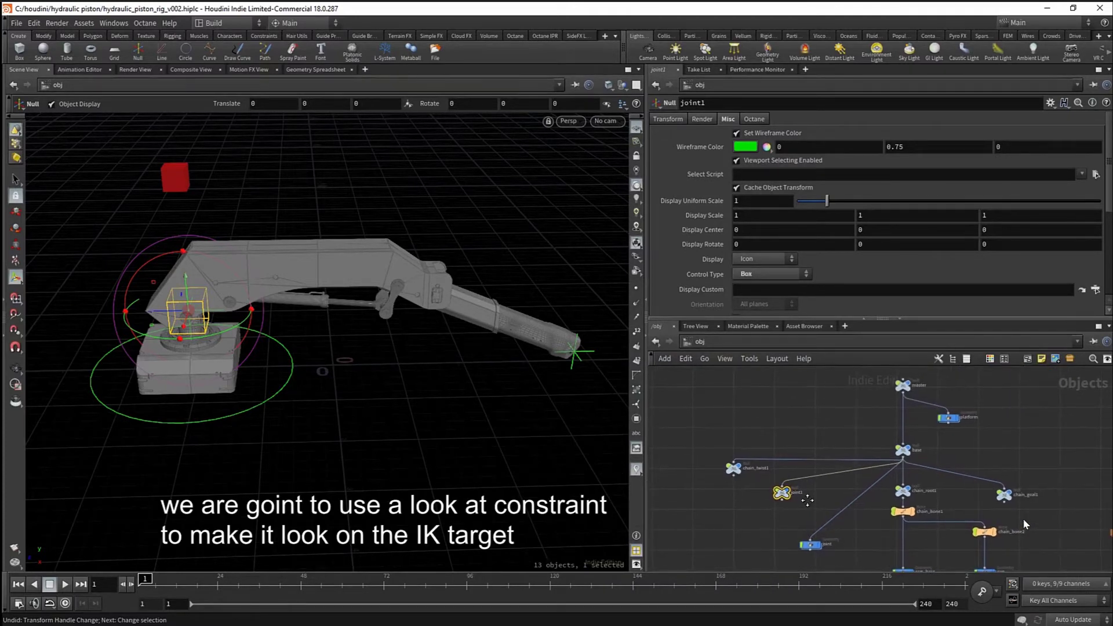
{"action": "middle_click_drag", "start_coordinate": [807, 499], "coordinate": [790, 487]}
{"action": "right_click_drag", "start_coordinate": [479, 384], "coordinate": [424, 374], "text": "alt"}
{"action": "key", "text": "s"}
{"action": "left_click", "coordinate": [507, 364]}
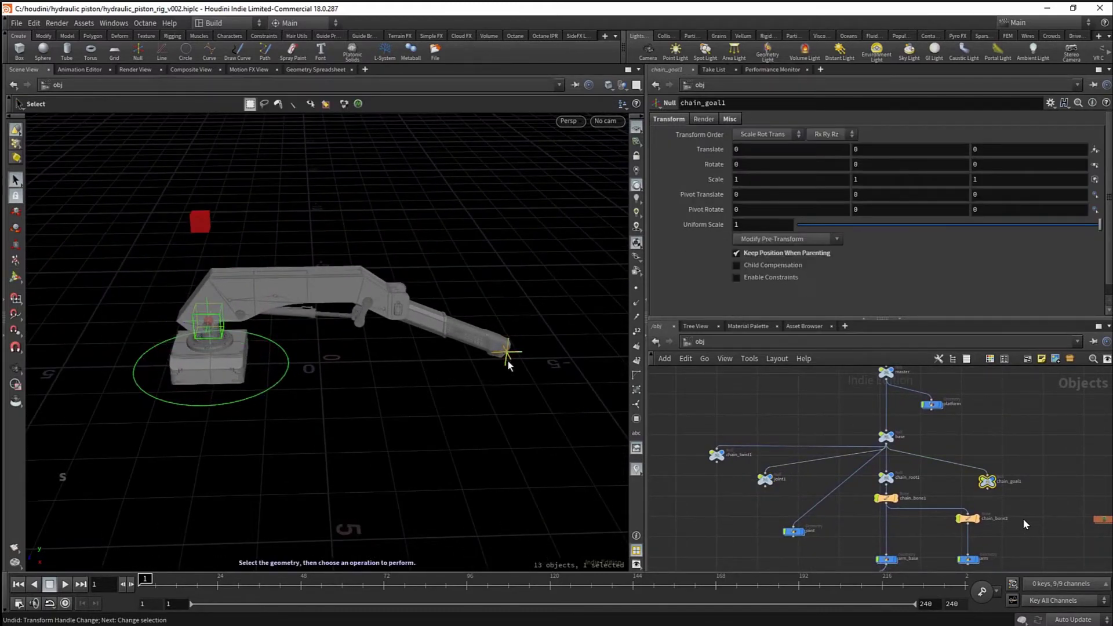
{"action": "left_click_drag", "start_coordinate": [507, 353], "coordinate": [455, 323]}
{"action": "key", "text": "ctrl+z"}
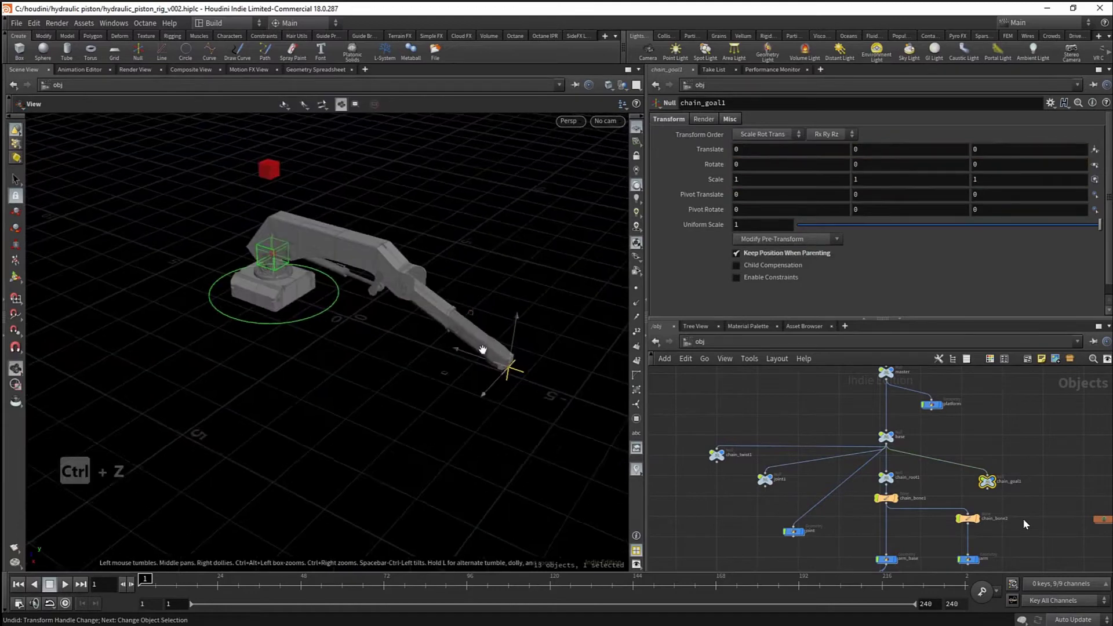
{"action": "left_click_drag", "start_coordinate": [476, 395], "coordinate": [406, 341]}
{"action": "key", "text": "ctrl+z"}
{"action": "right_click_drag", "start_coordinate": [405, 341], "coordinate": [480, 367], "text": "alt"}
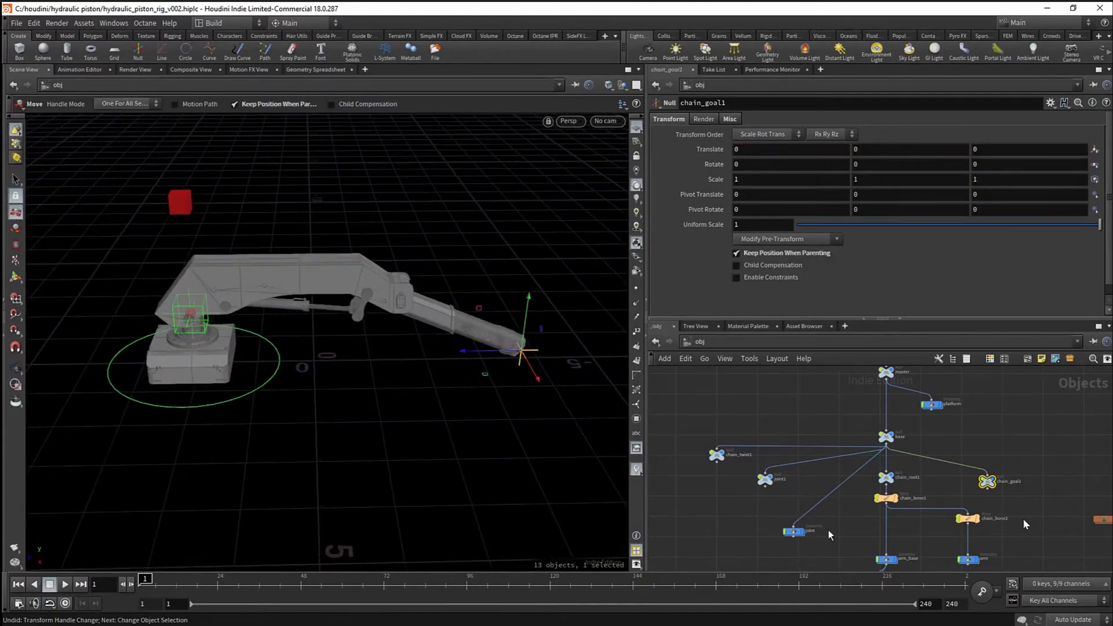
{"action": "scroll", "coordinate": [759, 503], "scroll_direction": "up", "scroll_amount": 3}
{"action": "left_click", "coordinate": [710, 463]}
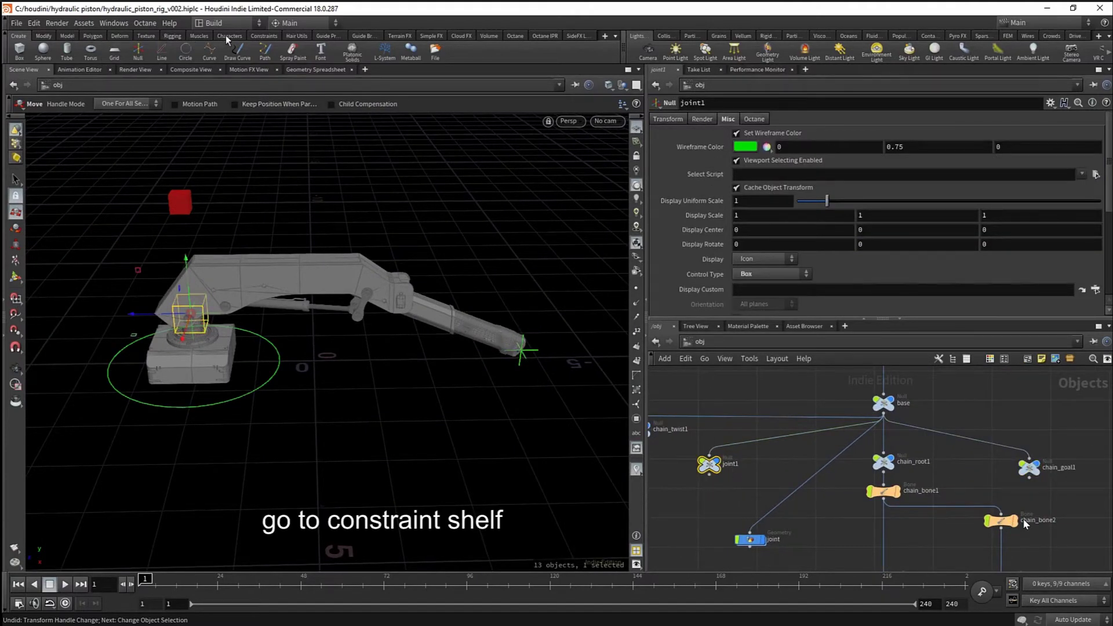
- Add a Look At constraint to joint1 targeting chain_goal1
{"action": "left_click", "coordinate": [80, 52]}
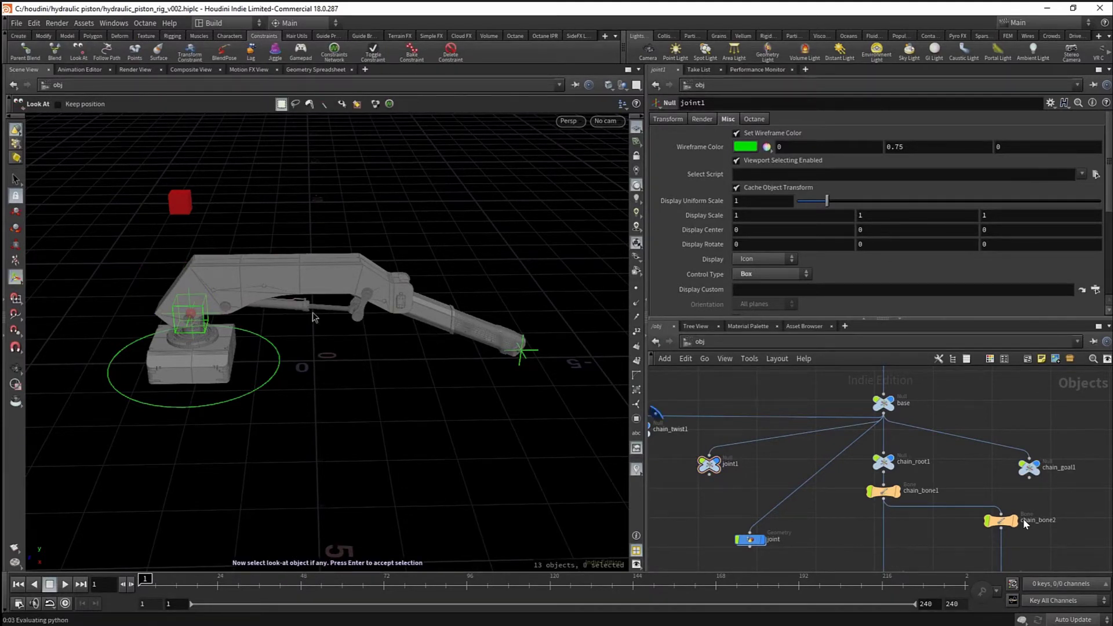
{"action": "middle_click_drag", "start_coordinate": [976, 465], "coordinate": [954, 456]}
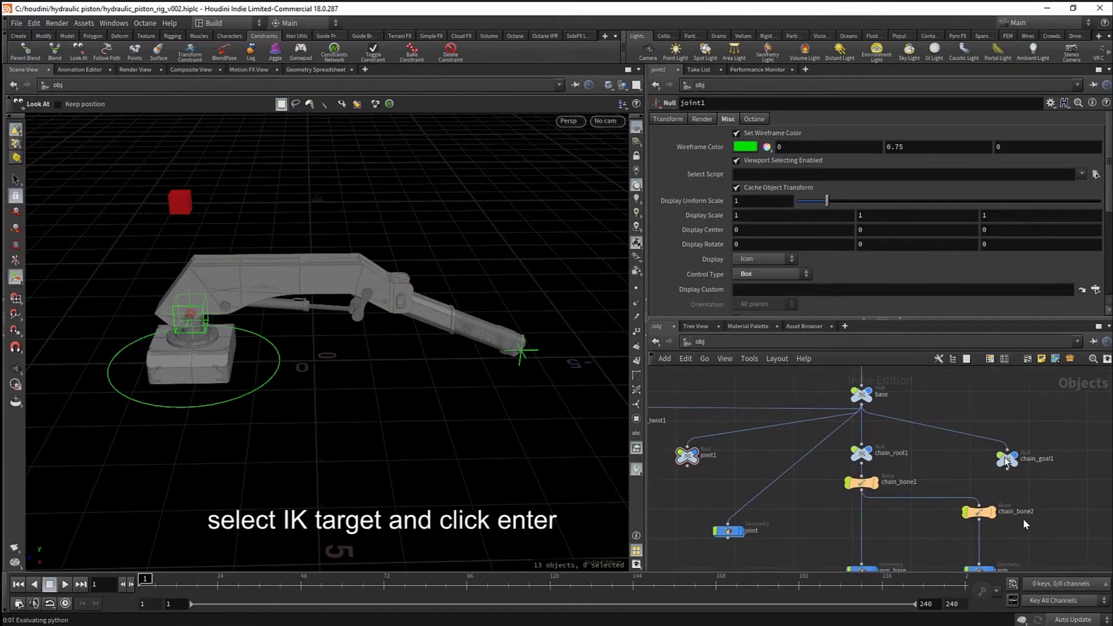
{"action": "left_click_drag", "start_coordinate": [992, 478], "coordinate": [992, 478]}
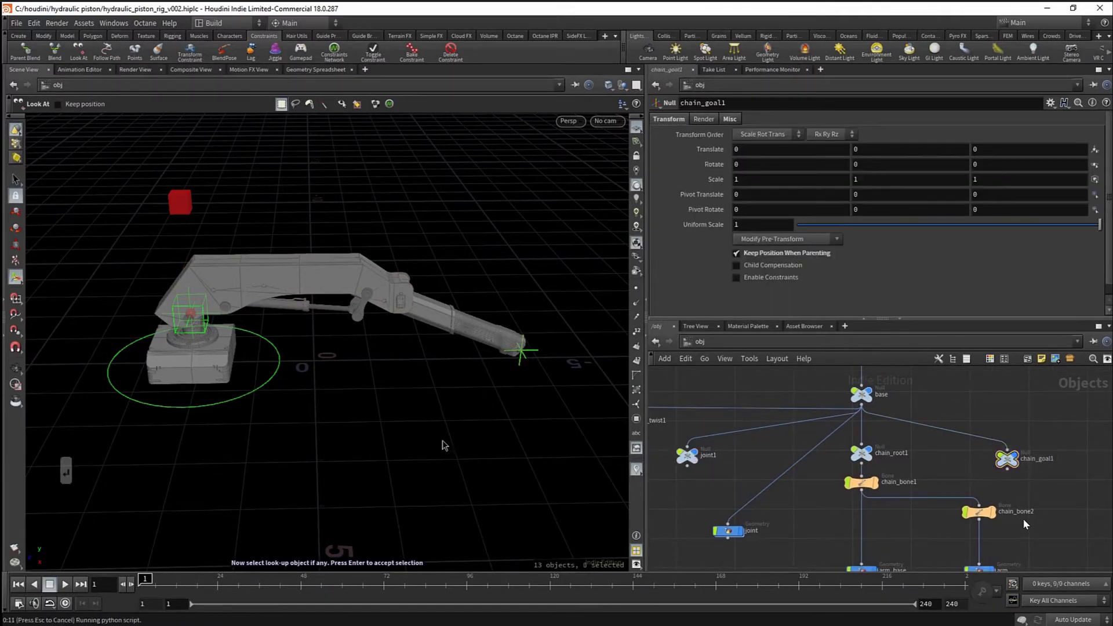
{"action": "key", "text": "Return"}
{"action": "middle_click_drag", "start_coordinate": [439, 430], "coordinate": [448, 422]}
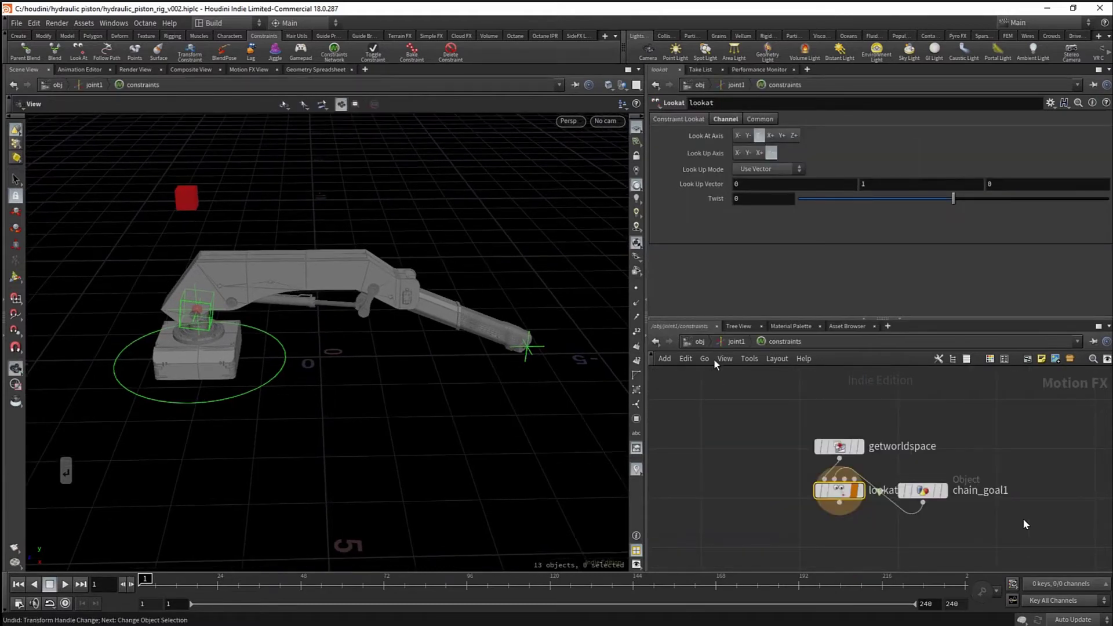
{"action": "left_click", "coordinate": [700, 342]}
- Move the IK target to check joint1 follows it, undoing each test move
{"action": "left_click_drag", "start_coordinate": [792, 509], "coordinate": [699, 570]}
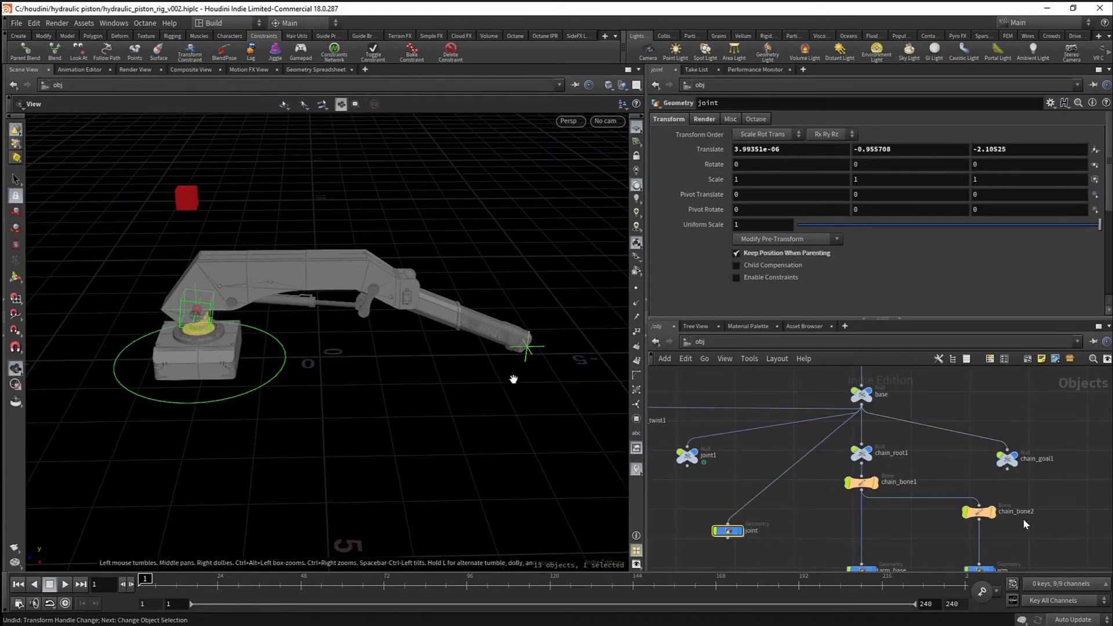
{"action": "key", "text": "w"}
{"action": "left_click_drag", "start_coordinate": [528, 348], "coordinate": [467, 348]}
{"action": "key", "text": "ctrl+z"}
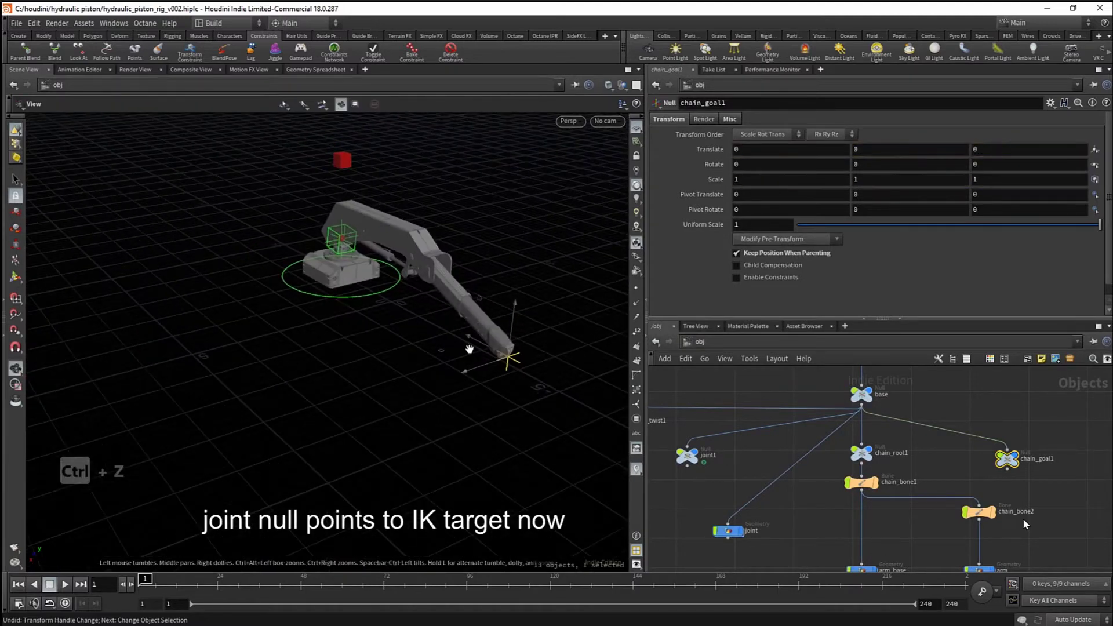
{"action": "right_click_drag", "start_coordinate": [467, 348], "coordinate": [533, 440], "text": "alt"}
{"action": "left_click_drag", "start_coordinate": [488, 430], "coordinate": [393, 241]}
{"action": "key", "text": "ctrl+z"}
{"action": "left_click_drag", "start_coordinate": [232, 294], "coordinate": [244, 288], "text": "alt"}
{"action": "middle_click_drag", "start_coordinate": [244, 288], "coordinate": [282, 269], "text": "alt"}
{"action": "left_click_drag", "start_coordinate": [282, 269], "coordinate": [271, 278], "text": "alt"}
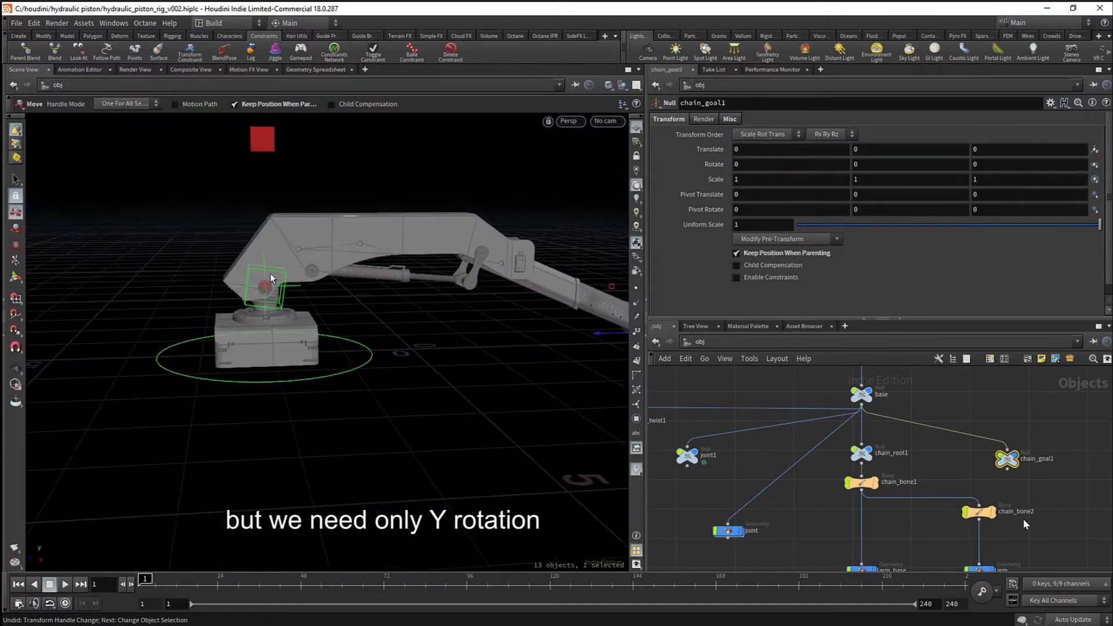
{"action": "middle_click_drag", "start_coordinate": [779, 500], "coordinate": [825, 489]}
- Create a blend node below joint1 and wire joint1's output into blend1
{"action": "left_click", "coordinate": [731, 444]}
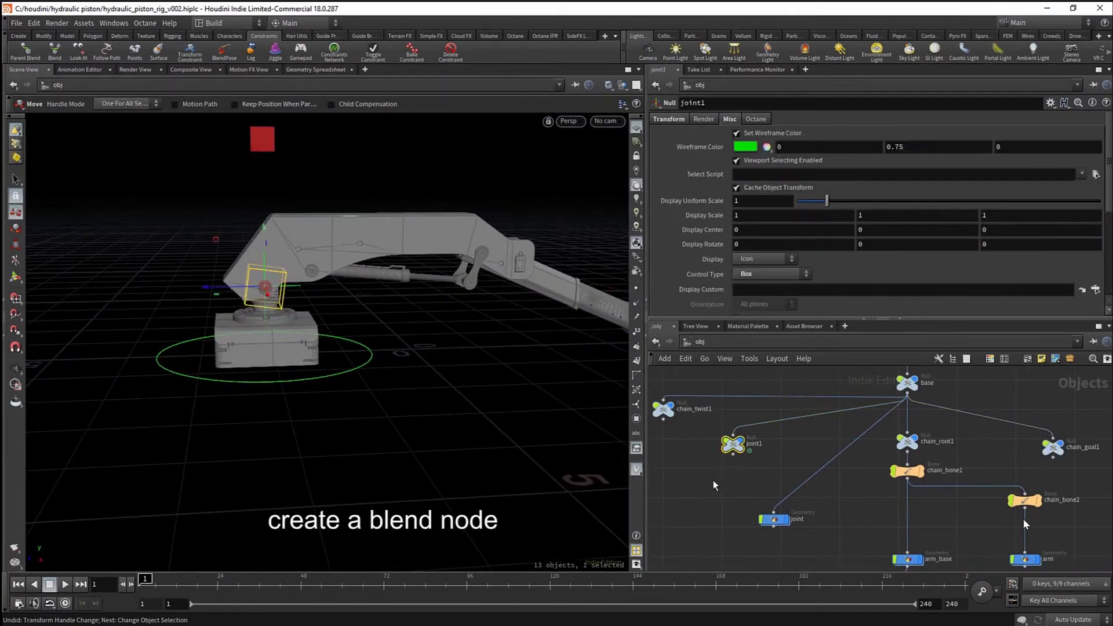
{"action": "left_click", "coordinate": [713, 480]}
{"action": "key", "text": "Tab"}
{"action": "type", "text": "blend"}
{"action": "key", "text": "Return"}
{"action": "key", "text": "Return"}
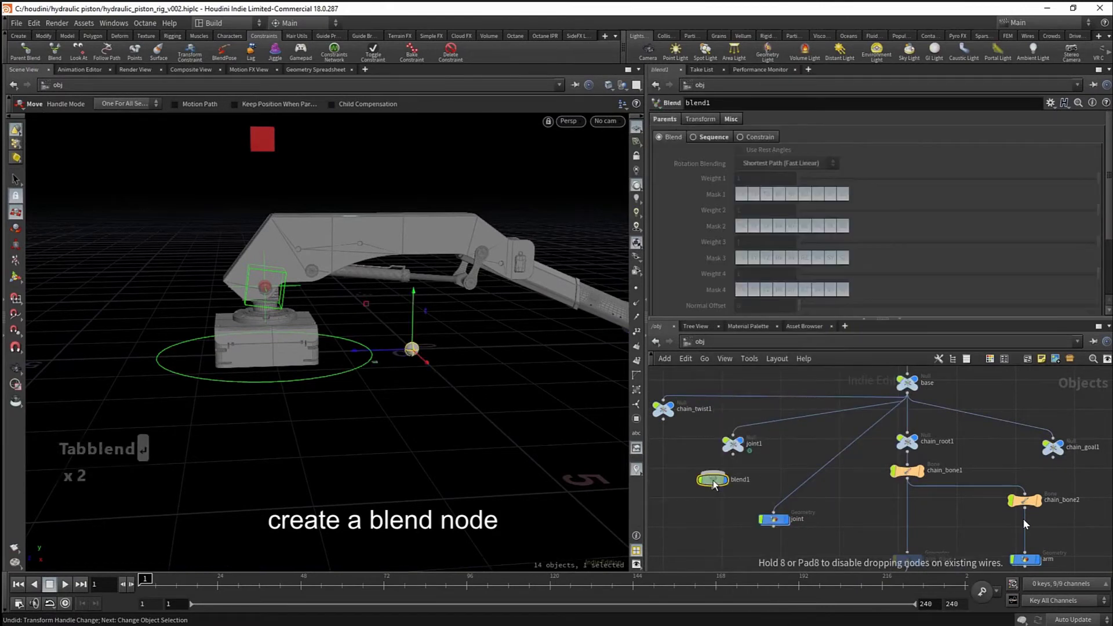
{"action": "scroll", "coordinate": [713, 480], "scroll_direction": "up", "scroll_amount": 4}
{"action": "left_click_drag", "start_coordinate": [714, 482], "coordinate": [743, 493]}
{"action": "left_click_drag", "start_coordinate": [755, 426], "coordinate": [743, 475]}
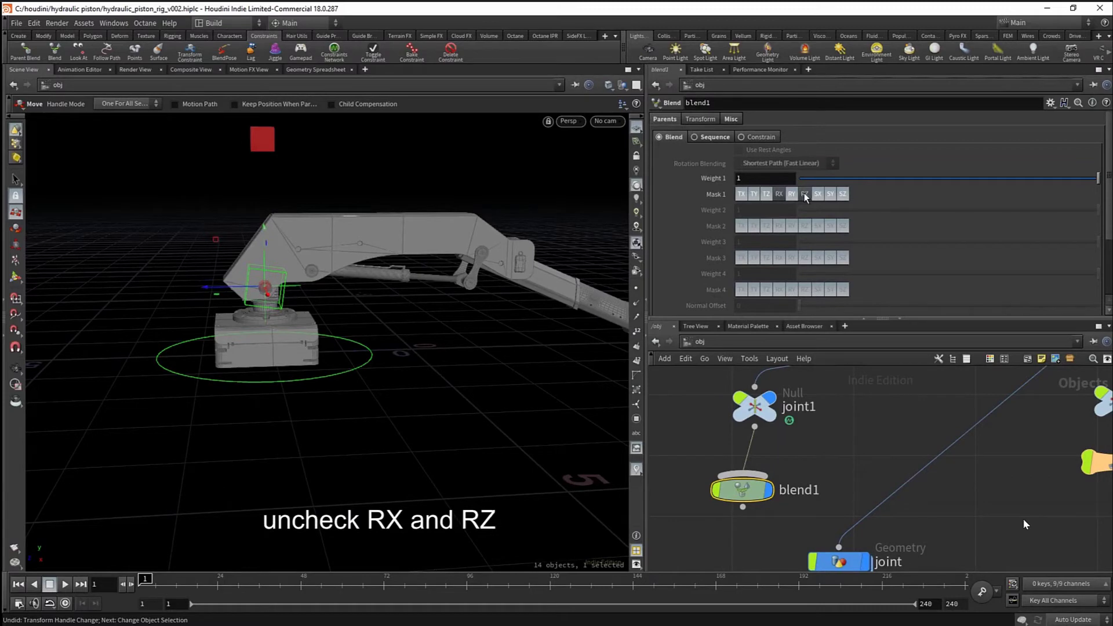
- Select blend1 and reposition the joint geometry node beneath it
{"action": "mouse_move", "coordinate": [339, 336]}
{"action": "left_mouse_down", "text": "alt"}
{"action": "mouse_move", "coordinate": [318, 340]}
{"action": "mouse_move", "coordinate": [341, 332]}
{"action": "left_mouse_up", "text": "alt"}
{"action": "scroll", "coordinate": [826, 465], "scroll_direction": "down", "scroll_amount": 3}
{"action": "middle_click_drag", "start_coordinate": [834, 459], "coordinate": [800, 480]}
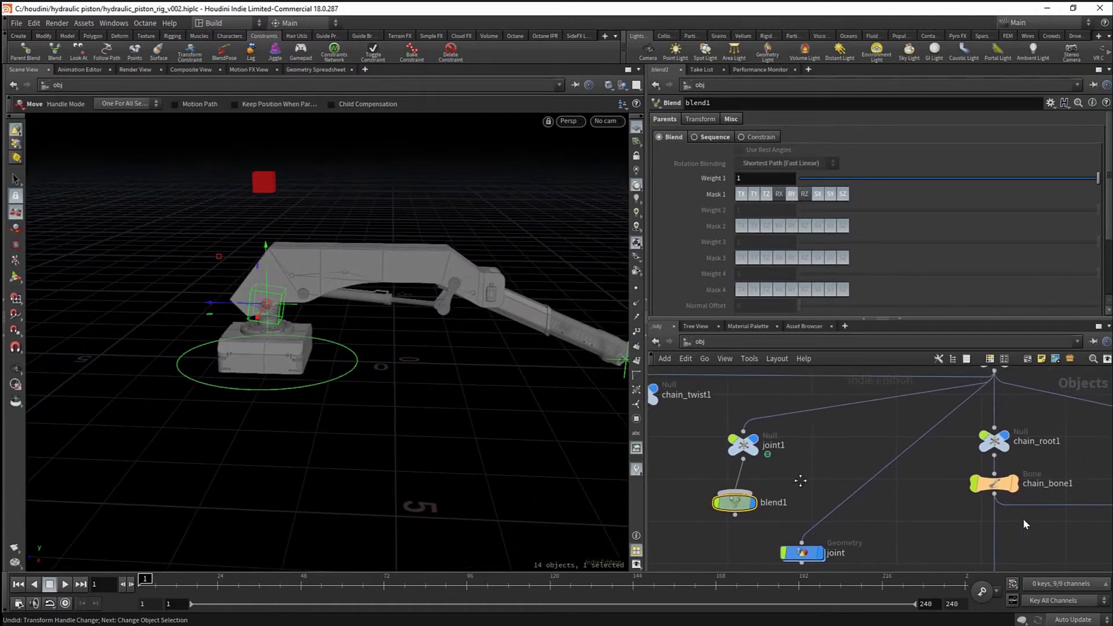
{"action": "scroll", "coordinate": [359, 402], "scroll_direction": "down", "scroll_amount": 2}
{"action": "middle_click_drag", "start_coordinate": [422, 387], "coordinate": [365, 392], "text": "alt"}
{"action": "scroll", "coordinate": [365, 392], "scroll_direction": "up", "scroll_amount": 2}
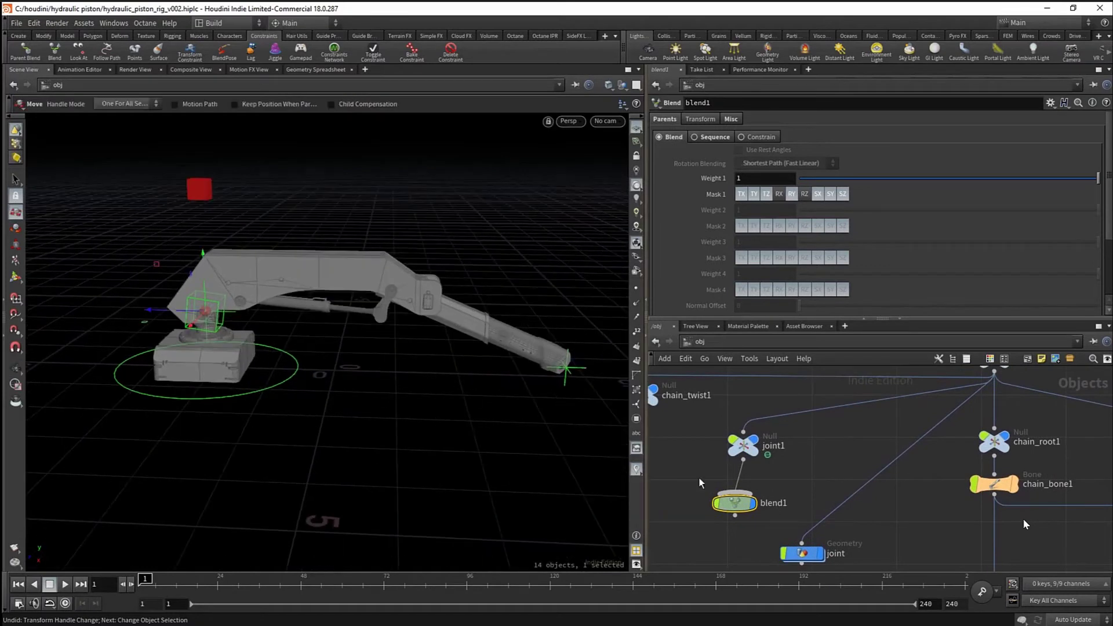
{"action": "left_click", "coordinate": [743, 445]}
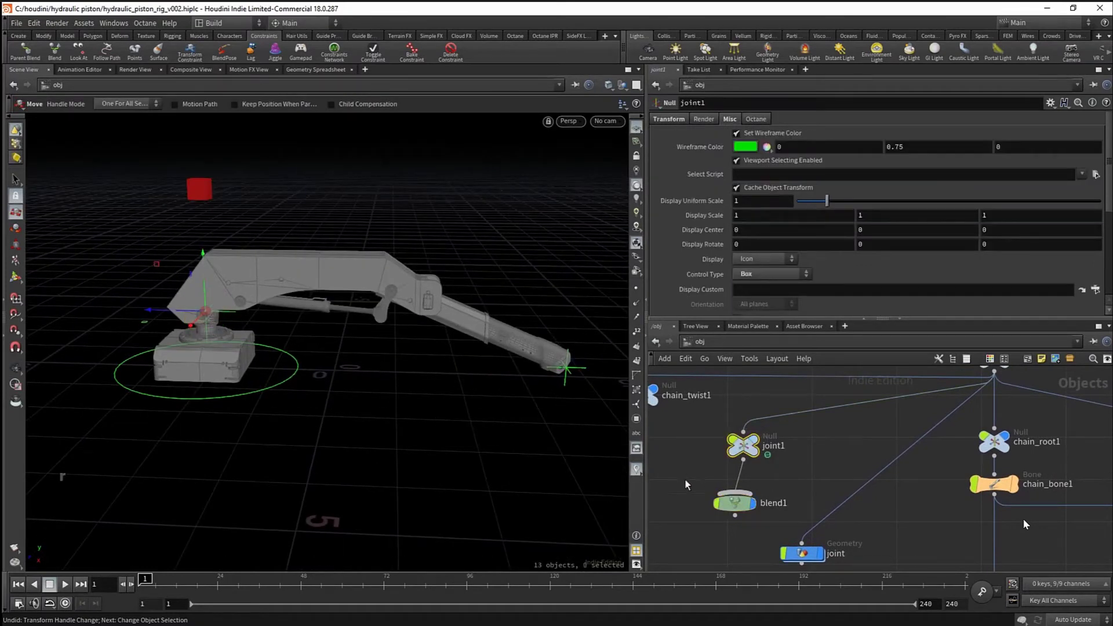
{"action": "left_click", "coordinate": [734, 503]}
{"action": "scroll", "coordinate": [755, 422], "scroll_direction": "down", "scroll_amount": 3}
{"action": "left_click_drag", "start_coordinate": [797, 521], "coordinate": [799, 529]}
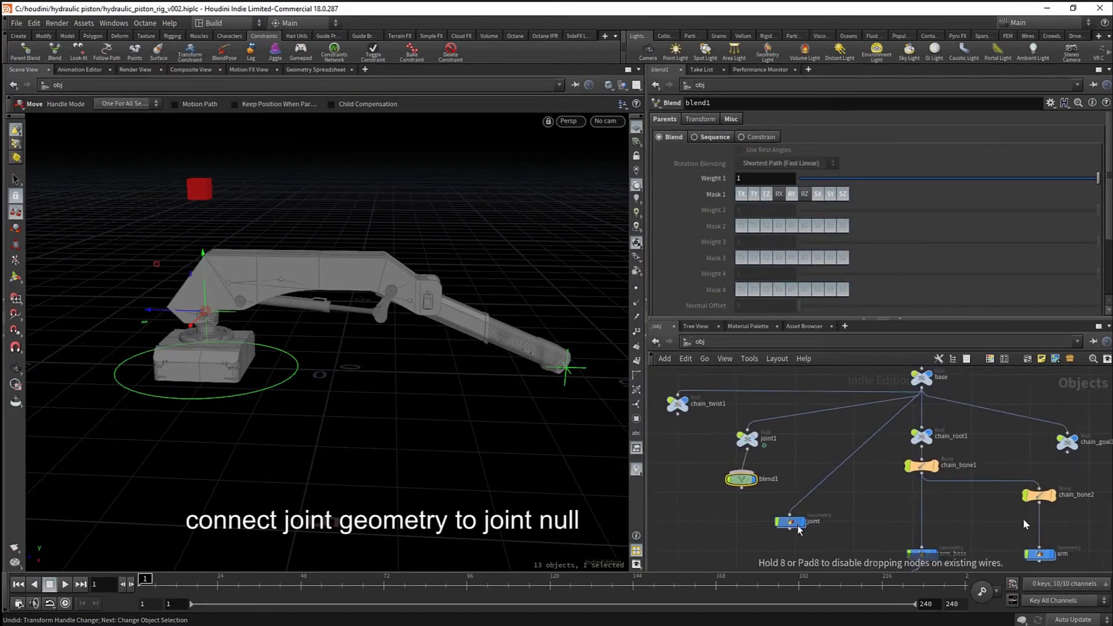
- Align joint1, blend1 and the joint node vertically in the network
{"action": "left_click", "coordinate": [779, 529]}
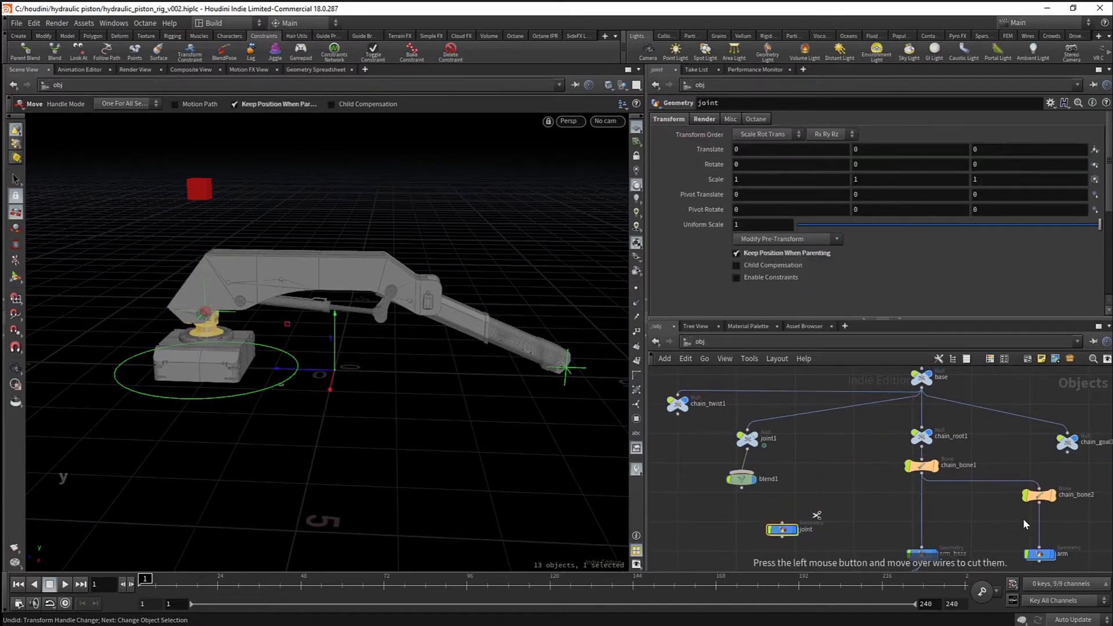
{"action": "left_click_drag", "start_coordinate": [708, 433], "coordinate": [772, 533]}
{"action": "key", "text": "a"}
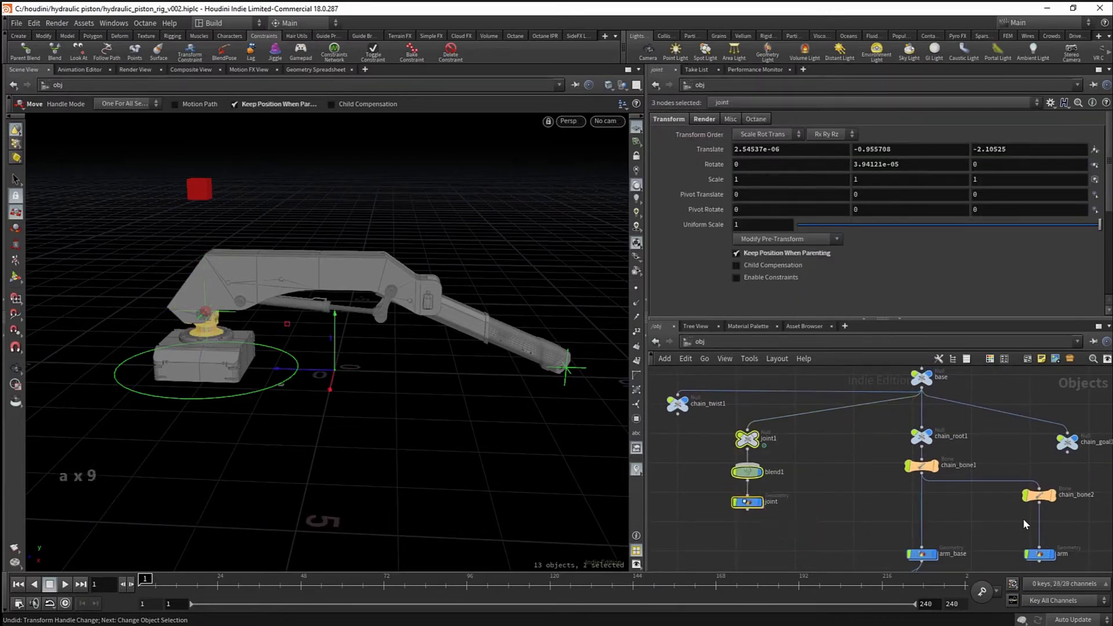
{"action": "left_click_drag", "start_coordinate": [746, 444], "coordinate": [735, 439]}
{"action": "middle_click_drag", "start_coordinate": [809, 460], "coordinate": [801, 462]}
{"action": "left_click", "coordinate": [801, 462]}
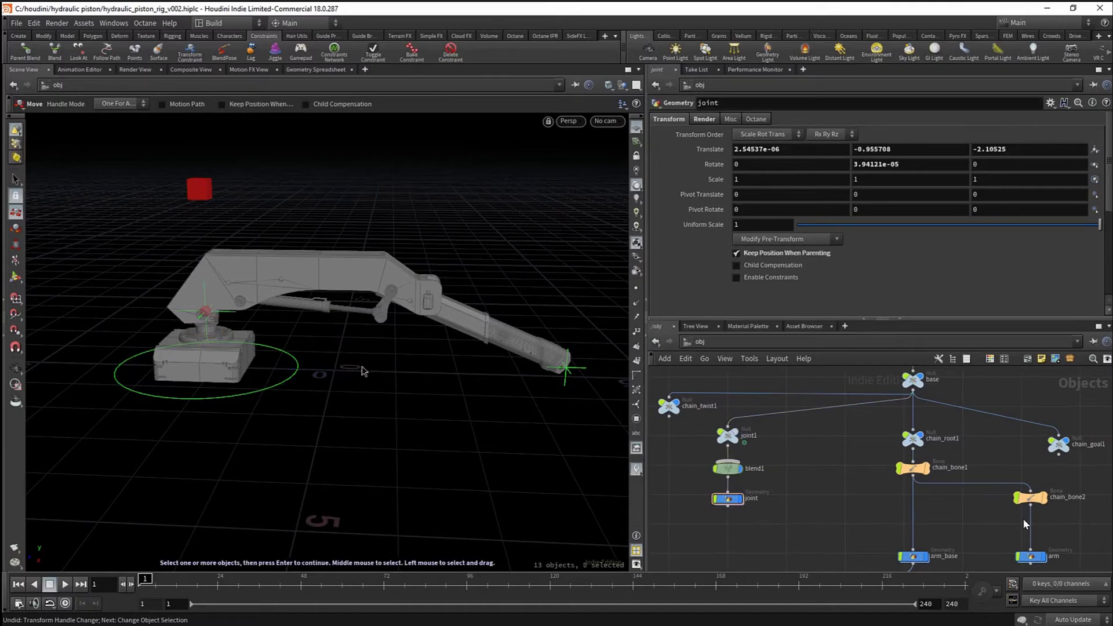
{"action": "right_click_drag", "start_coordinate": [203, 310], "coordinate": [628, 412], "text": "alt"}
- Move chain_goal1 up and back and forth to test the joint's Y-only swivel
{"action": "key", "text": "t"}
{"action": "middle_click_drag", "start_coordinate": [999, 450], "coordinate": [916, 466]}
{"action": "left_click_drag", "start_coordinate": [972, 477], "coordinate": [964, 483]}
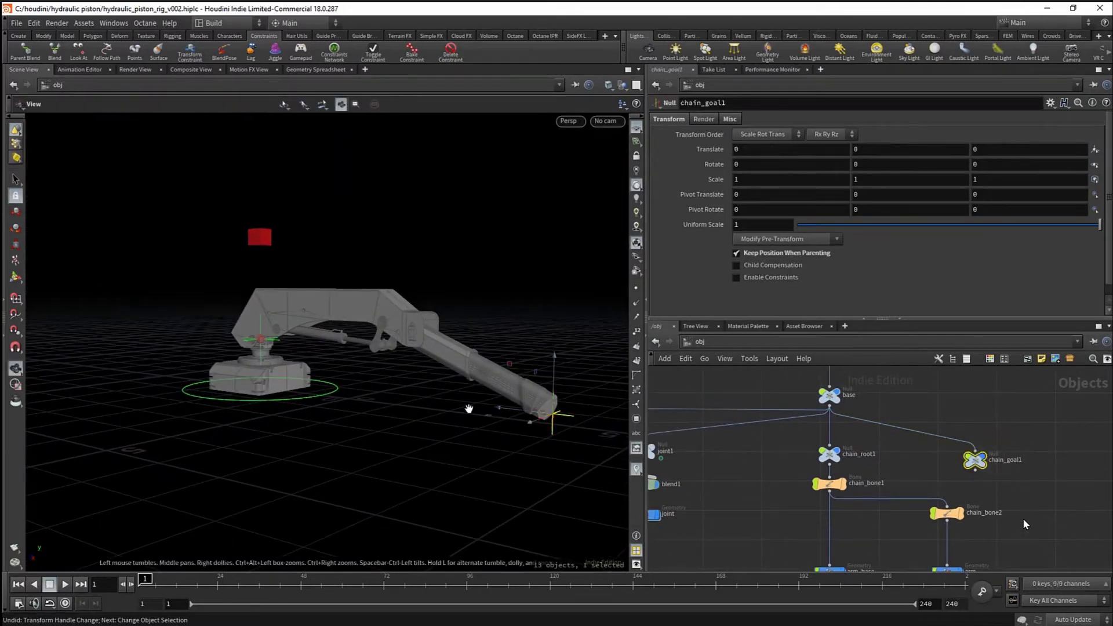
{"action": "right_click_drag", "start_coordinate": [467, 406], "coordinate": [573, 425], "text": "alt"}
{"action": "left_click_drag", "start_coordinate": [618, 421], "coordinate": [83, 300]}
{"action": "middle_click_drag", "start_coordinate": [201, 317], "coordinate": [358, 348], "text": "alt"}
{"action": "right_click_drag", "start_coordinate": [358, 349], "coordinate": [409, 331], "text": "alt"}
{"action": "mouse_move", "coordinate": [409, 331]}
{"action": "left_mouse_down", "text": "alt"}
{"action": "mouse_move", "coordinate": [295, 316]}
{"action": "mouse_move", "coordinate": [303, 340]}
{"action": "mouse_move", "coordinate": [406, 335]}
{"action": "left_mouse_up", "text": "alt"}
{"action": "right_click_drag", "start_coordinate": [406, 335], "coordinate": [255, 326], "text": "alt"}
{"action": "left_click_drag", "start_coordinate": [255, 326], "coordinate": [214, 333], "text": "alt"}
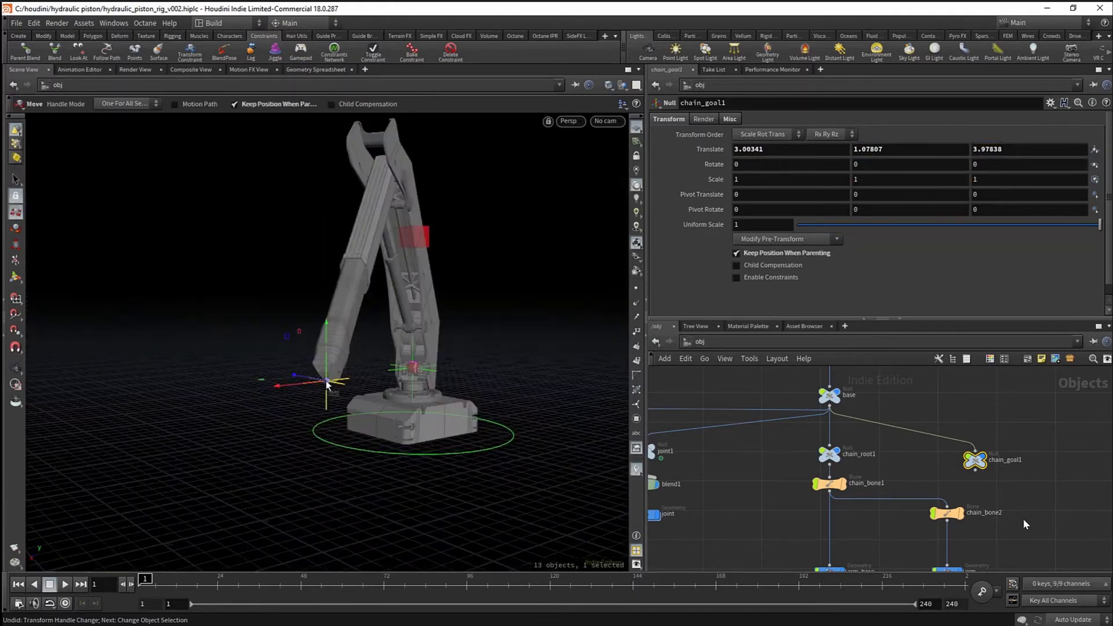
{"action": "left_click_drag", "start_coordinate": [328, 381], "coordinate": [455, 386]}
- Undo the test moves to return chain_goal1 to its original pose
{"action": "key", "text": "ctrl+z"}
{"action": "key", "text": "ctrl+z"}
{"action": "key", "text": "ctrl+z"}
{"action": "key", "text": "ctrl+z"}
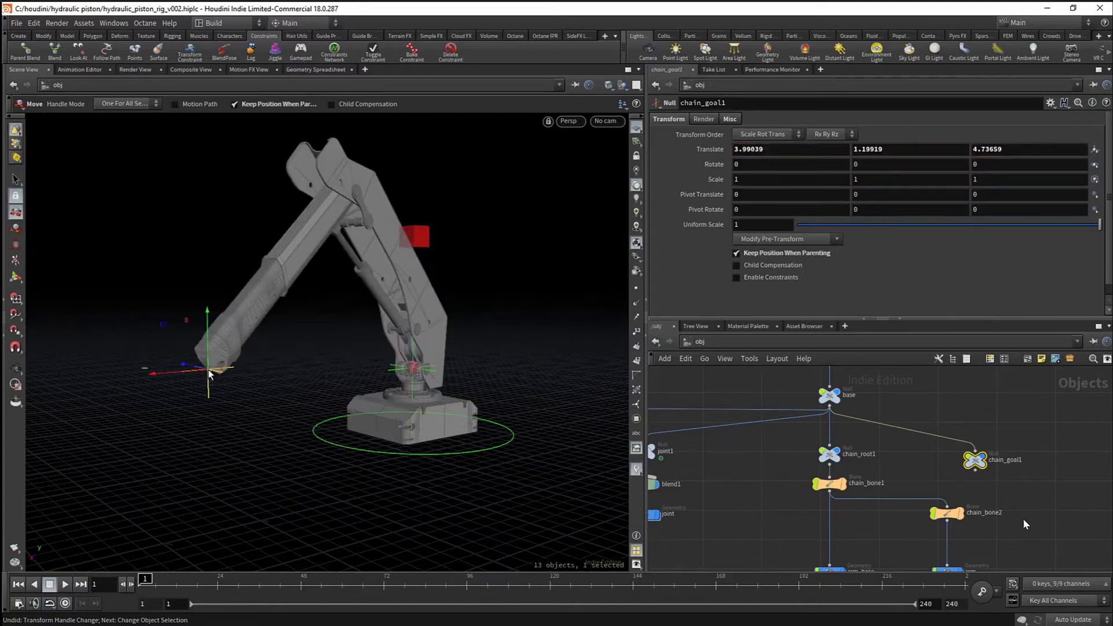
{"action": "key", "text": "ctrl+z"}
{"action": "key", "text": "ctrl+z"}
{"action": "key", "text": "ctrl+z"}
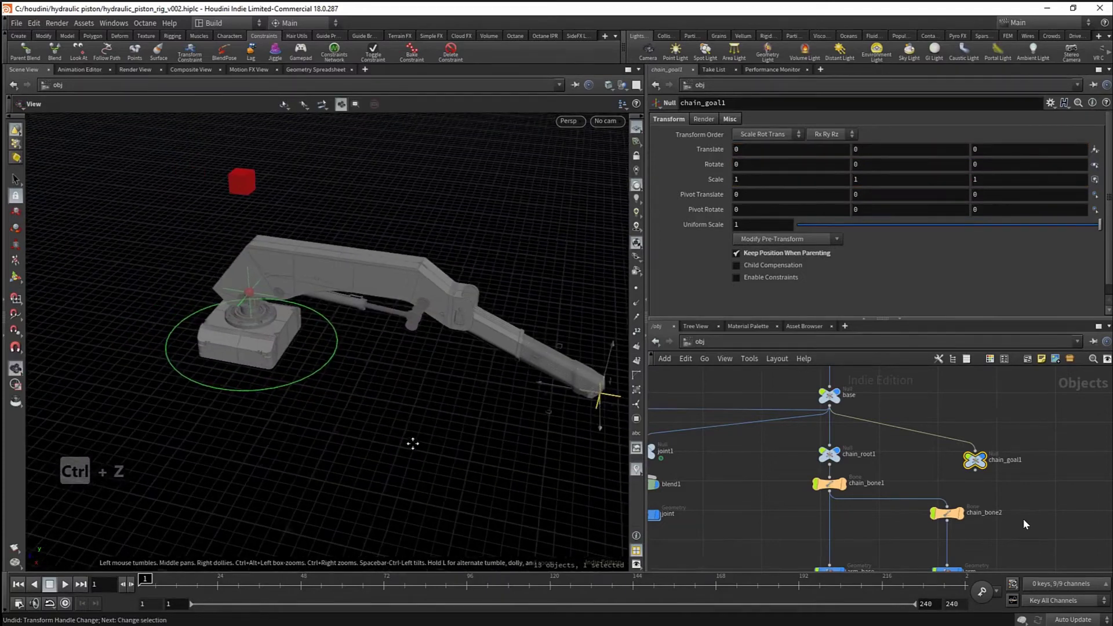
{"action": "key", "text": "Escape"}
- Add a dot on the base-to-joint1 wire and move platform right of the master-base wire
{"action": "scroll", "coordinate": [924, 500], "scroll_direction": "down", "scroll_amount": 4}
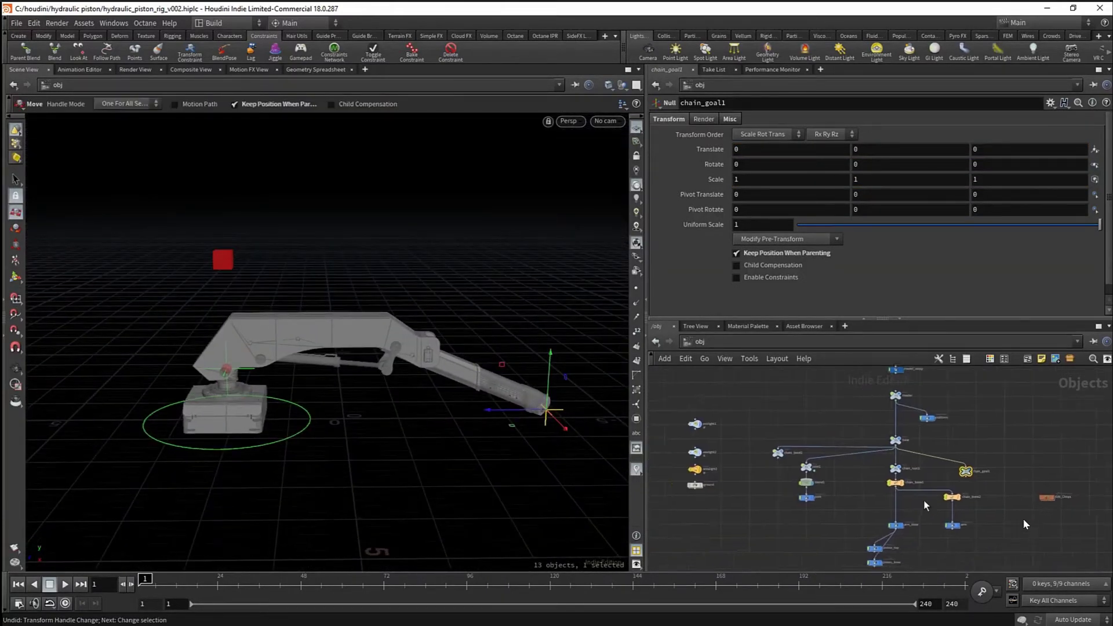
{"action": "scroll", "coordinate": [830, 467], "scroll_direction": "up", "scroll_amount": 4}
{"action": "scroll", "coordinate": [830, 467], "scroll_direction": "down", "scroll_amount": 4}
{"action": "scroll", "coordinate": [829, 461], "scroll_direction": "up", "scroll_amount": 4}
{"action": "left_click_drag", "start_coordinate": [829, 459], "coordinate": [807, 442], "text": "alt"}
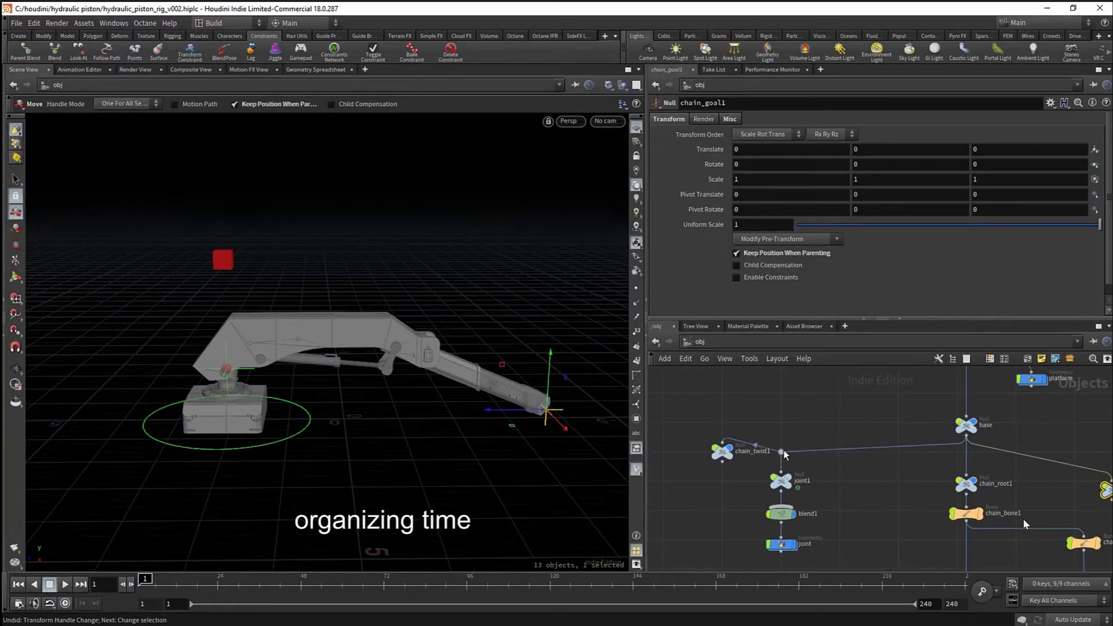
{"action": "scroll", "coordinate": [965, 450], "scroll_direction": "down", "scroll_amount": 2}
{"action": "key", "text": "ctrl+a"}
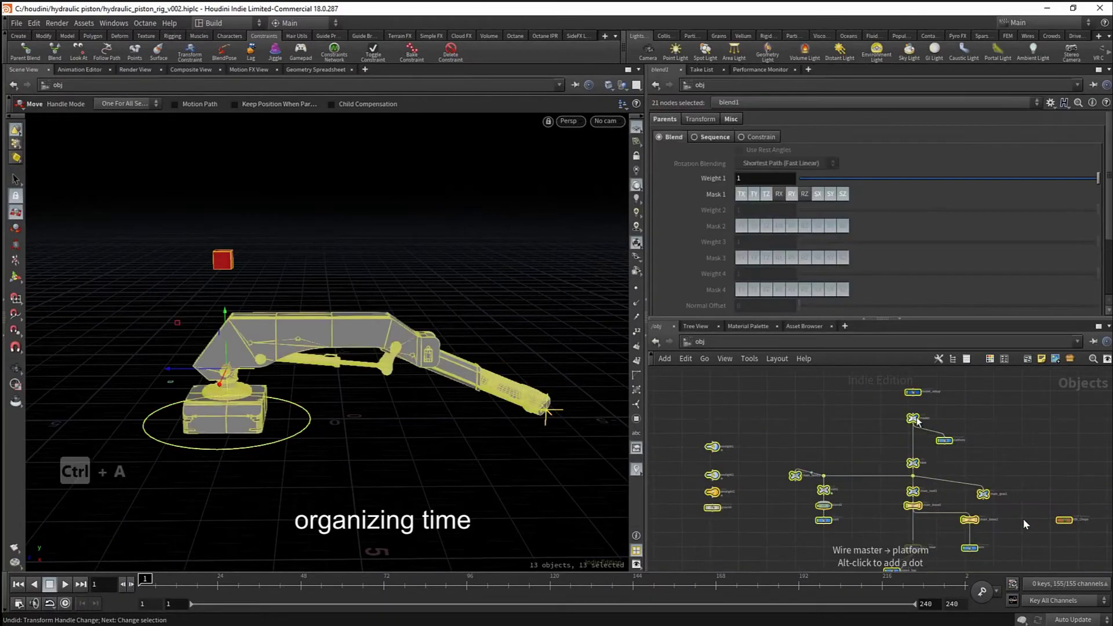
{"action": "scroll", "coordinate": [905, 425], "scroll_direction": "down", "scroll_amount": 2}
{"action": "left_click", "coordinate": [979, 503]}
{"action": "scroll", "coordinate": [977, 467], "scroll_direction": "up", "scroll_amount": 3}
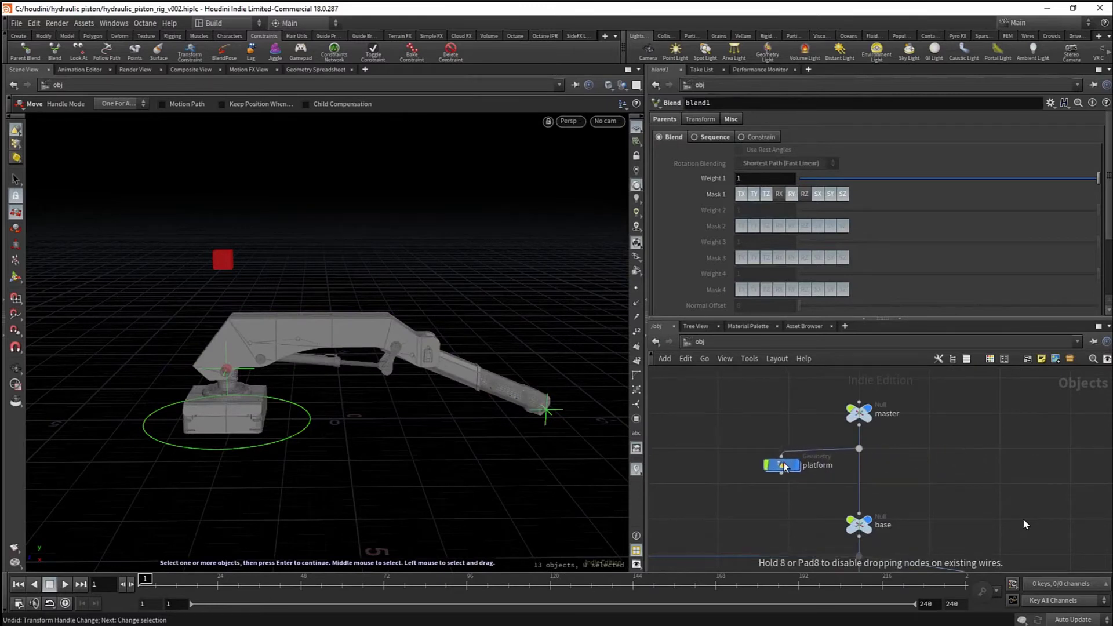
{"action": "left_click_drag", "start_coordinate": [784, 463], "coordinate": [937, 464]}
- Move the KIN_Chops node up beside model_setup
{"action": "scroll", "coordinate": [927, 454], "scroll_direction": "down", "scroll_amount": 5}
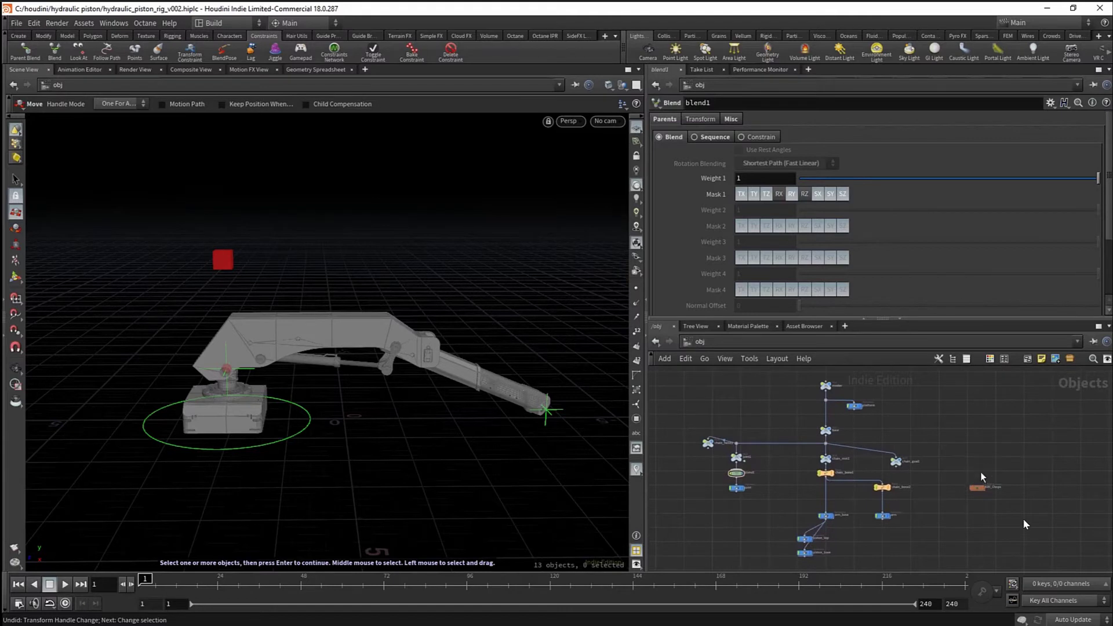
{"action": "scroll", "coordinate": [970, 490], "scroll_direction": "down", "scroll_amount": 3}
{"action": "scroll", "coordinate": [894, 432], "scroll_direction": "up", "scroll_amount": 4}
{"action": "left_click_drag", "start_coordinate": [894, 430], "coordinate": [882, 415]}
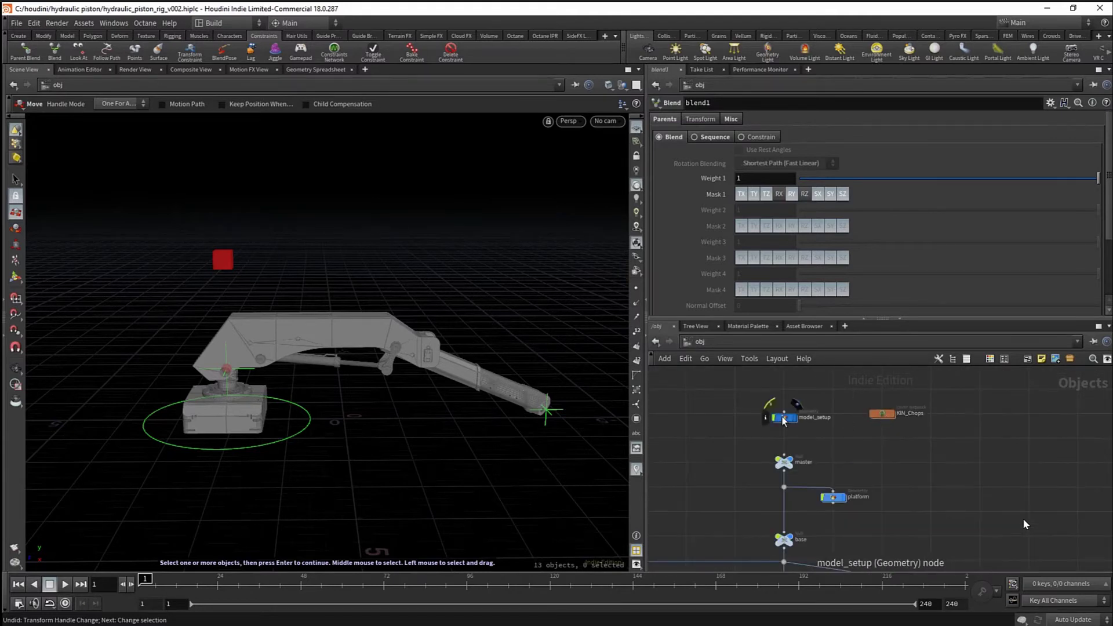
{"action": "scroll", "coordinate": [918, 539], "scroll_direction": "down", "scroll_amount": 3}
- Shift the joint1, blend1 and joint node group to the right
{"action": "middle_click_drag", "start_coordinate": [917, 539], "coordinate": [853, 441]}
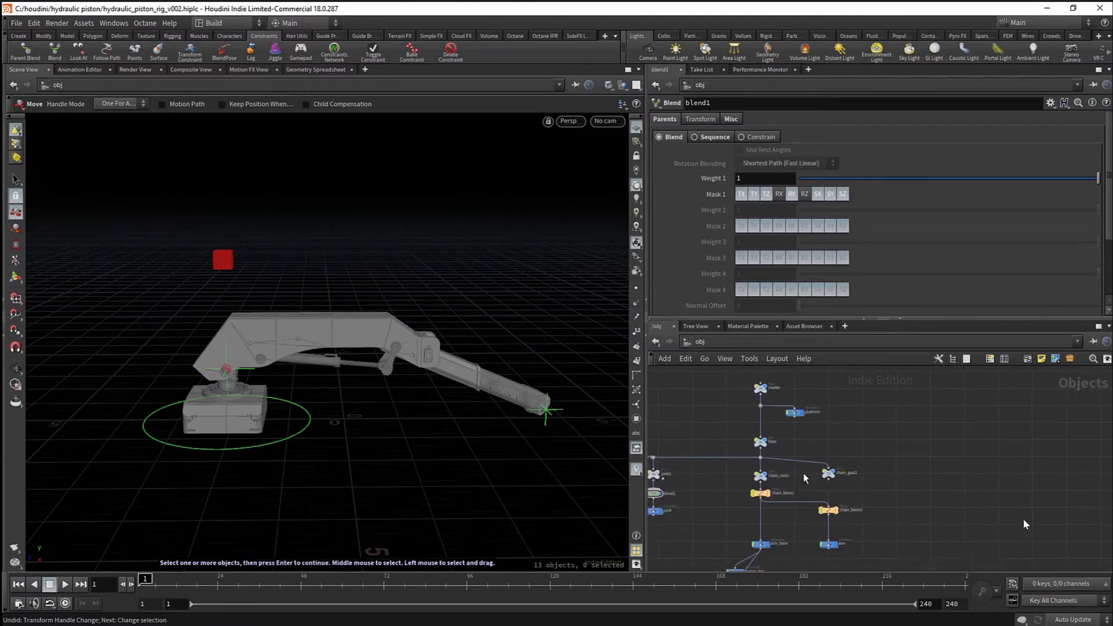
{"action": "middle_click_drag", "start_coordinate": [804, 475], "coordinate": [924, 472]}
{"action": "left_click_drag", "start_coordinate": [755, 430], "coordinate": [825, 511]}
{"action": "left_click_drag", "start_coordinate": [773, 457], "coordinate": [1026, 458]}
{"action": "scroll", "coordinate": [928, 465], "scroll_direction": "up", "scroll_amount": 6}
{"action": "left_click", "coordinate": [926, 466]}
- Move chain_twist1 to the right of joint1
{"action": "middle_click_drag", "start_coordinate": [927, 465], "coordinate": [871, 480]}
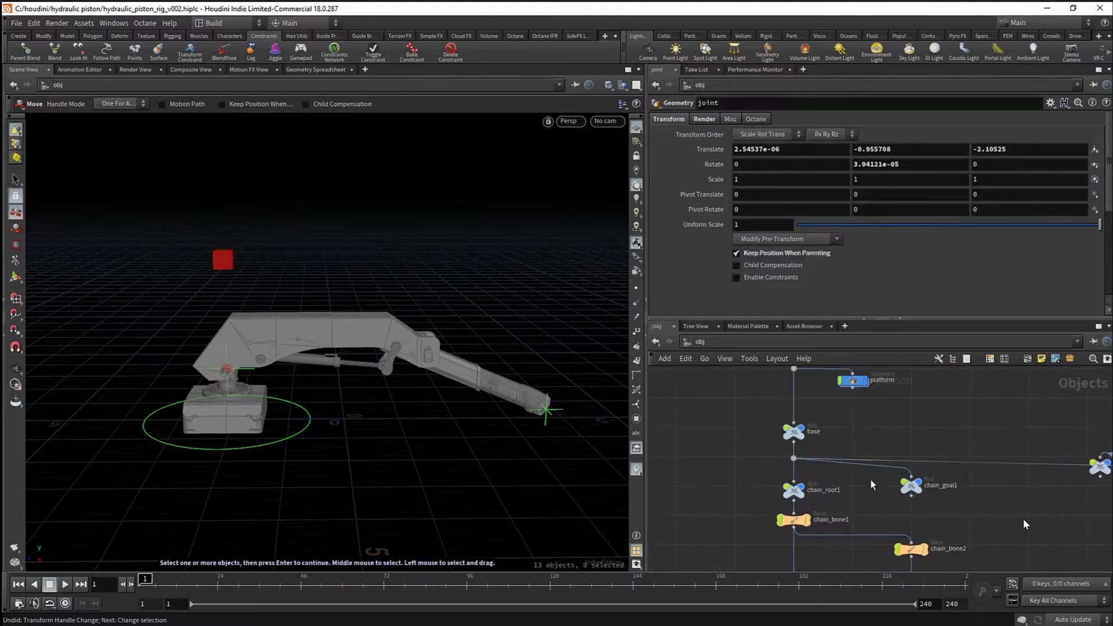
{"action": "scroll", "coordinate": [870, 481], "scroll_direction": "up", "scroll_amount": 3}
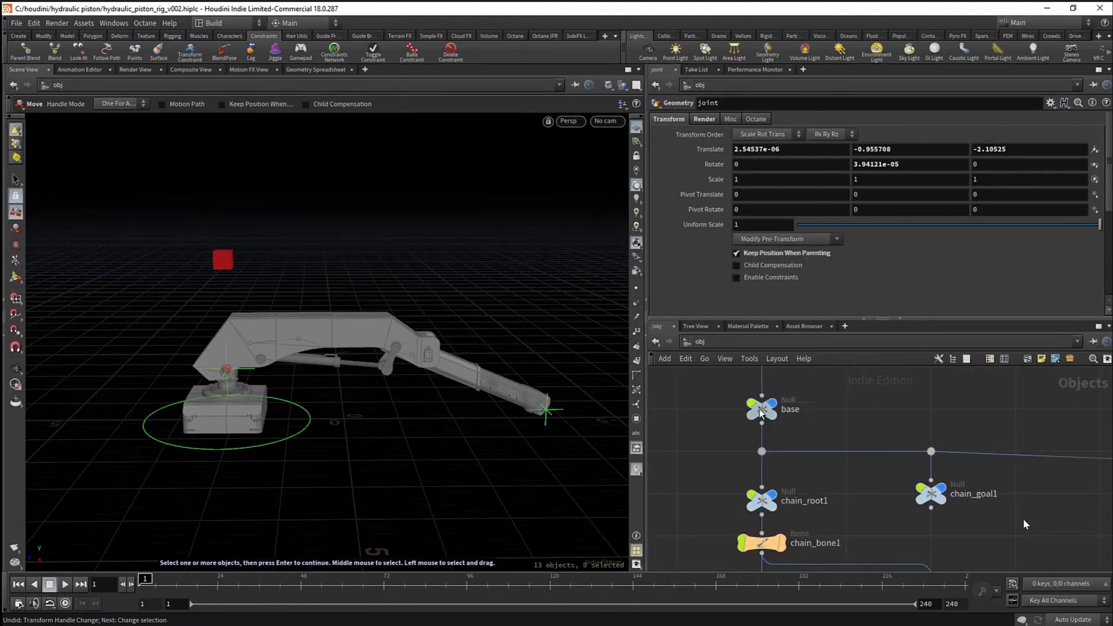
{"action": "scroll", "coordinate": [763, 414], "scroll_direction": "down", "scroll_amount": 3}
{"action": "scroll", "coordinate": [768, 466], "scroll_direction": "up", "scroll_amount": 2}
{"action": "scroll", "coordinate": [773, 510], "scroll_direction": "down", "scroll_amount": 1}
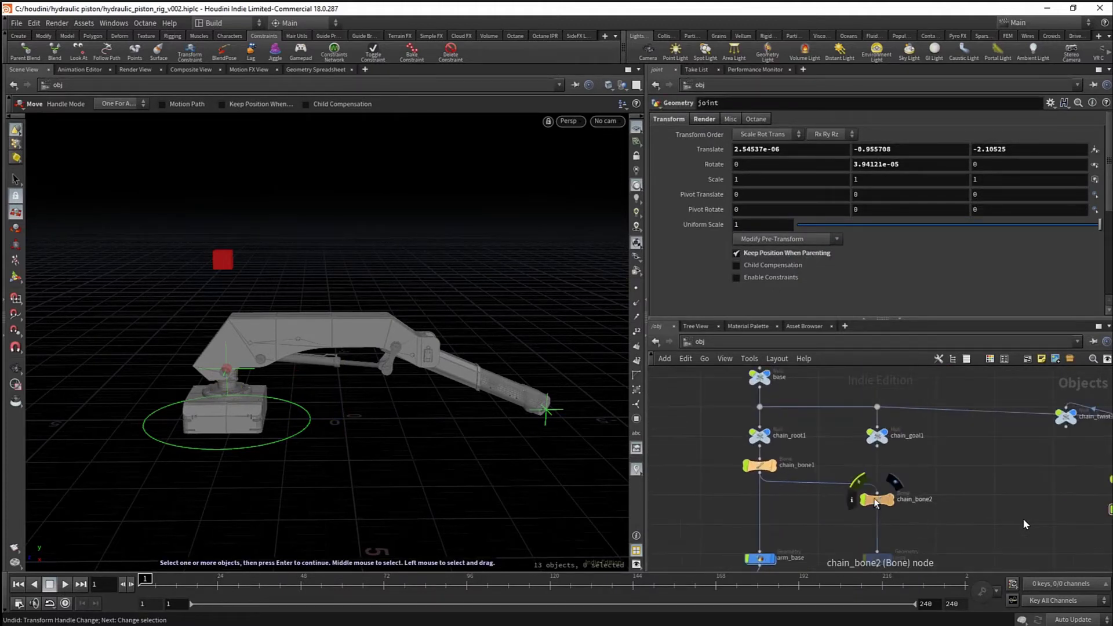
{"action": "middle_click_drag", "start_coordinate": [850, 517], "coordinate": [864, 504]}
{"action": "middle_click_drag", "start_coordinate": [1021, 411], "coordinate": [832, 497]}
{"action": "scroll", "coordinate": [832, 496], "scroll_direction": "up", "scroll_amount": 1}
{"action": "left_click_drag", "start_coordinate": [892, 444], "coordinate": [1045, 441]}
- Add a dot on chain_twist1's parent wire and place chain_twist1 beneath it
{"action": "scroll", "coordinate": [913, 418], "scroll_direction": "down", "scroll_amount": 3}
{"action": "left_click_drag", "start_coordinate": [890, 413], "coordinate": [976, 508]}
{"action": "scroll", "coordinate": [940, 431], "scroll_direction": "up", "scroll_amount": 2}
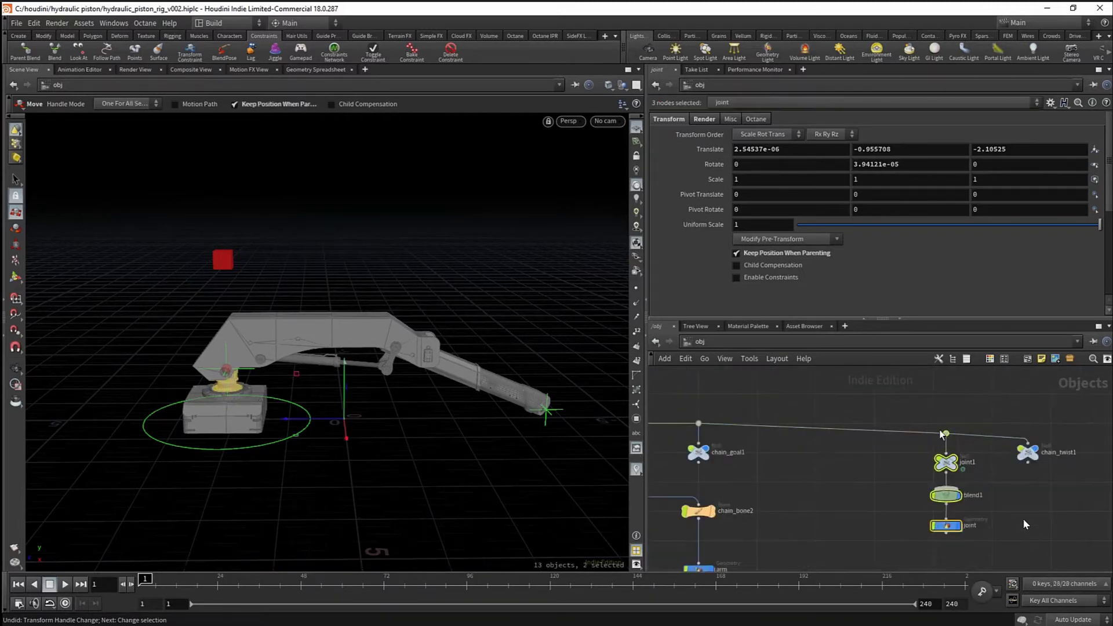
{"action": "left_click", "coordinate": [918, 430]}
{"action": "left_click_drag", "start_coordinate": [920, 429], "coordinate": [933, 424], "text": "alt"}
{"action": "left_click_drag", "start_coordinate": [1033, 454], "coordinate": [940, 454]}
{"action": "scroll", "coordinate": [940, 457], "scroll_direction": "down", "scroll_amount": 2}
- Make the chain_twist1 null invisible and unselectable in the viewport
{"action": "left_click", "coordinate": [933, 458]}
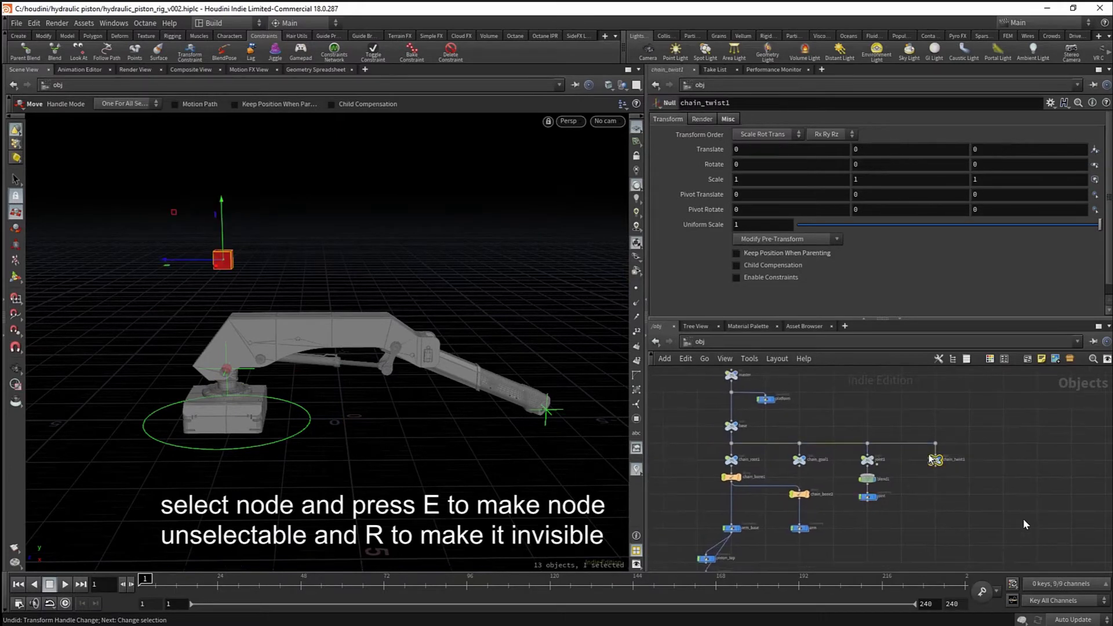
{"action": "key", "text": "r"}
{"action": "key", "text": "e"}
{"action": "scroll", "coordinate": [916, 472], "scroll_direction": "up", "scroll_amount": 4}
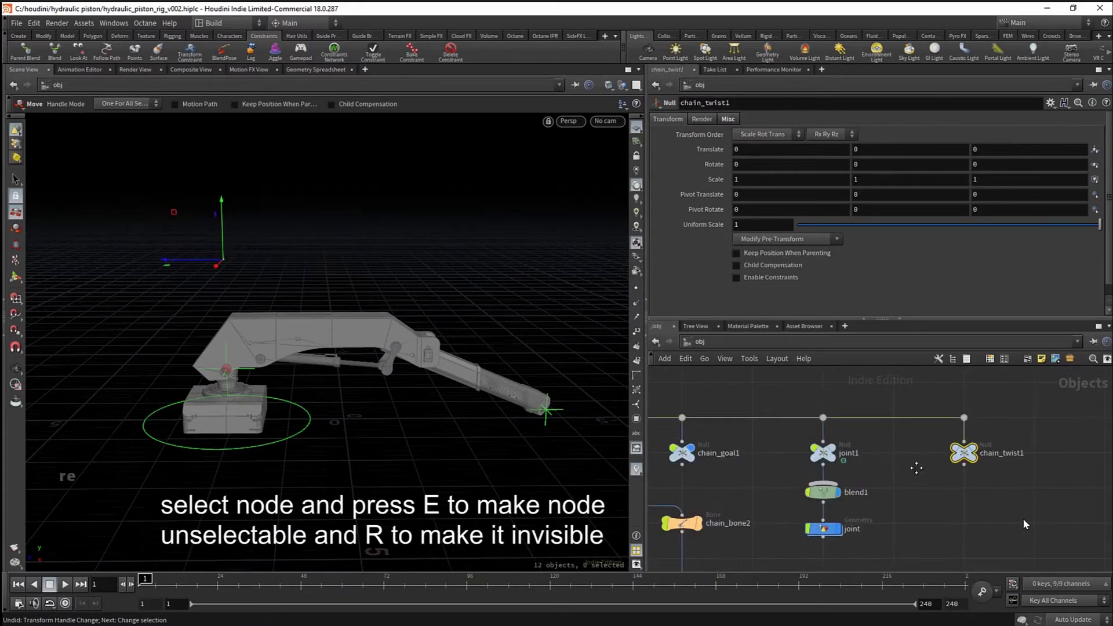
- Select joint1 and blend1 and change their settings, leaving blend1 greyed out
{"action": "left_click", "coordinate": [875, 461]}
{"action": "left_click", "coordinate": [879, 495]}
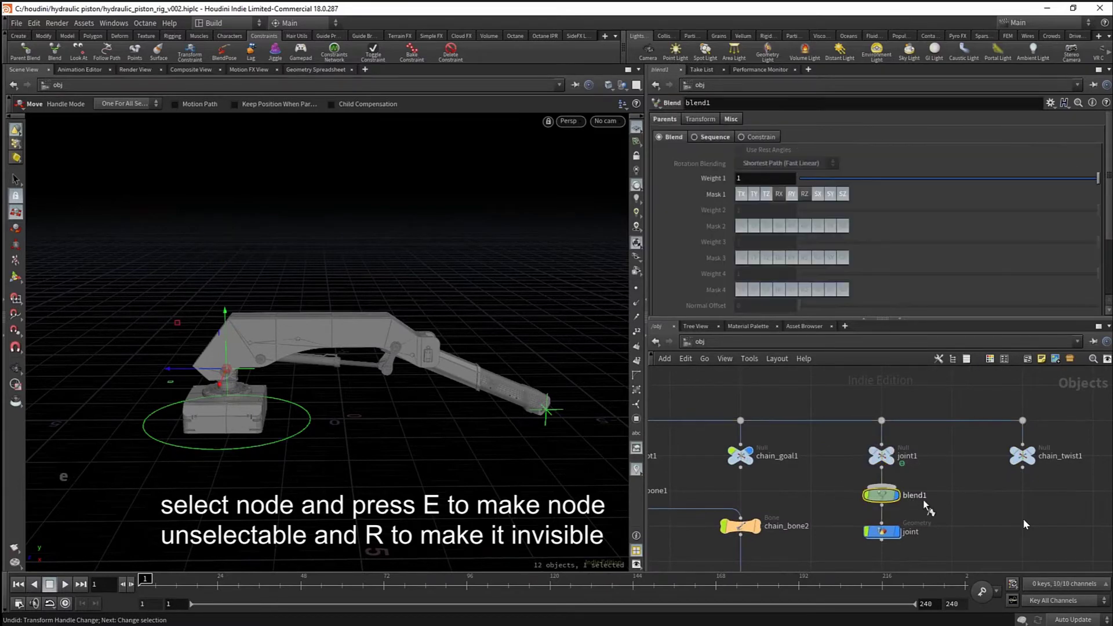
{"action": "middle_click_drag", "start_coordinate": [793, 501], "coordinate": [875, 500]}
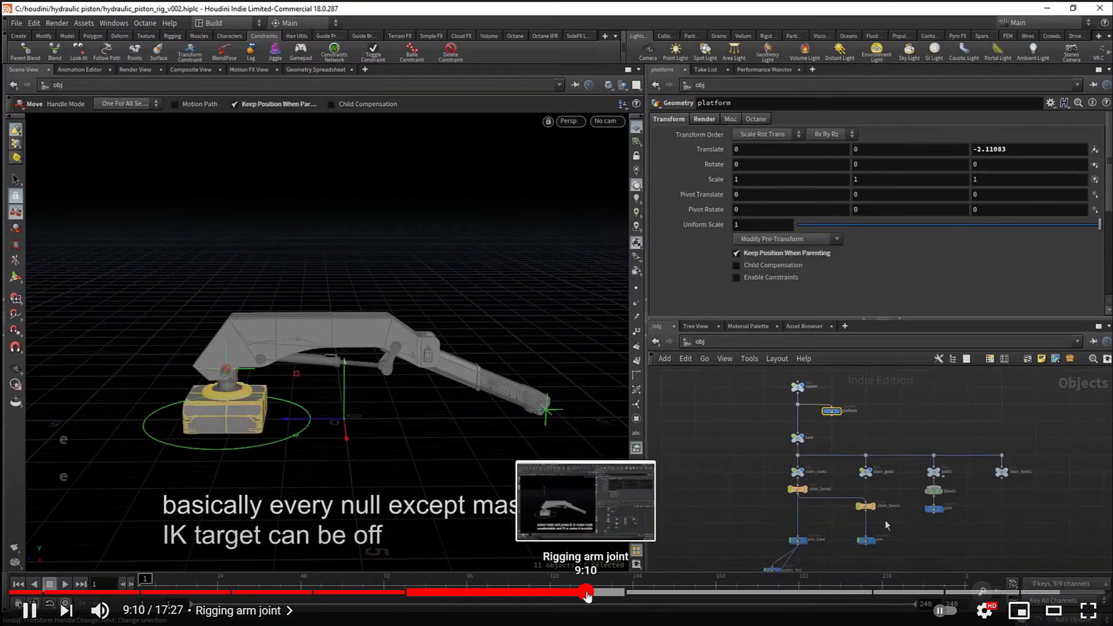
{"action": "left_click", "coordinate": [587, 593]}
{"action": "left_click", "coordinate": [554, 536]}
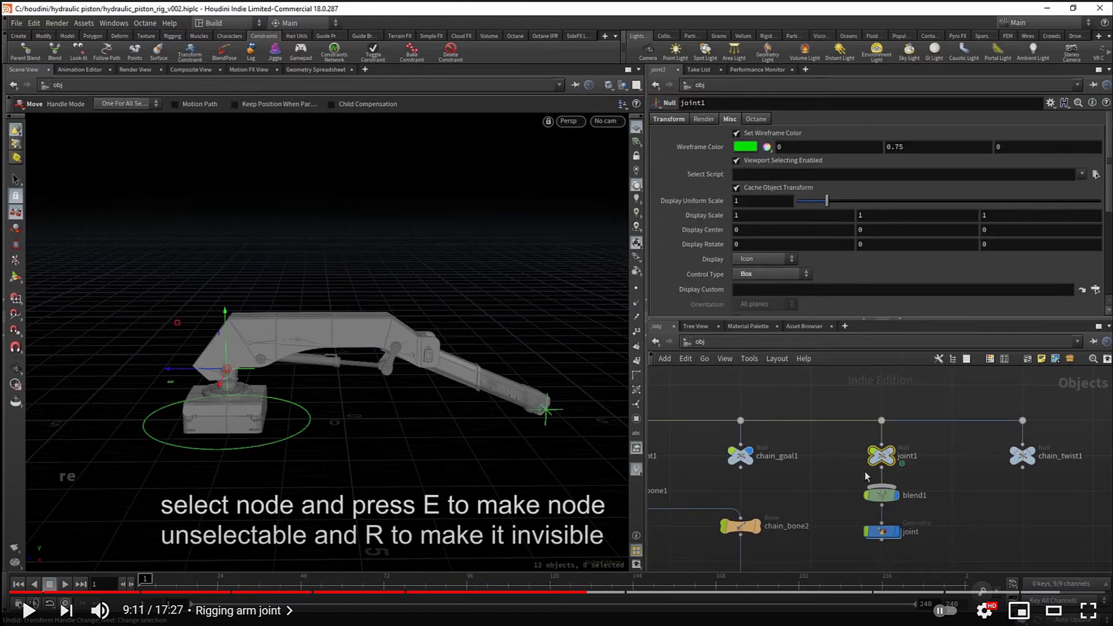
{"action": "left_click", "coordinate": [618, 487]}
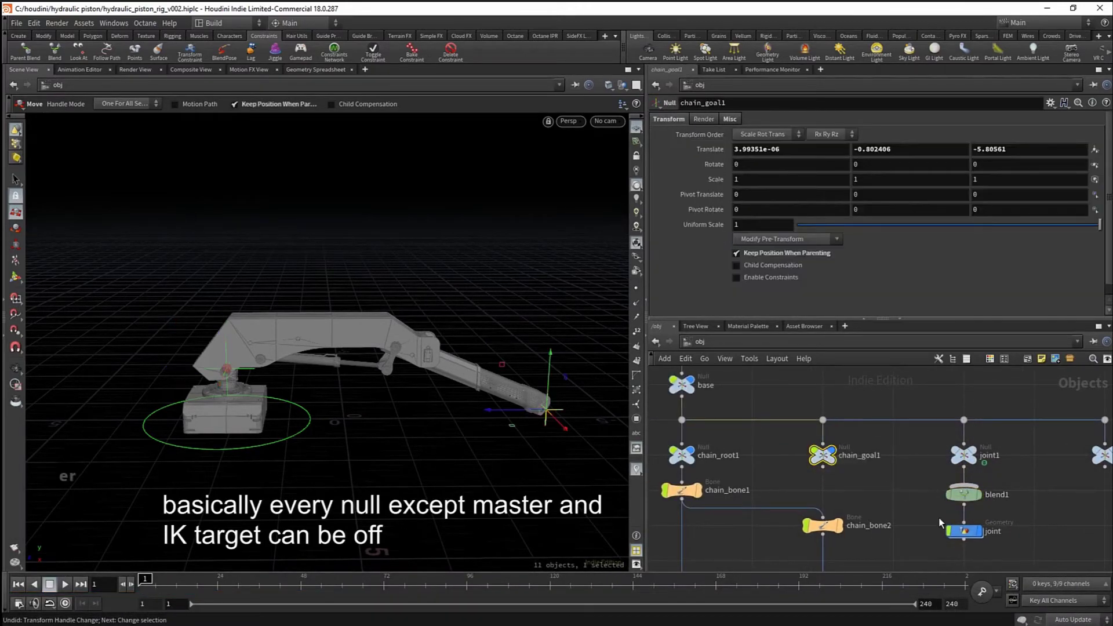
{"action": "left_click", "coordinate": [1014, 488]}
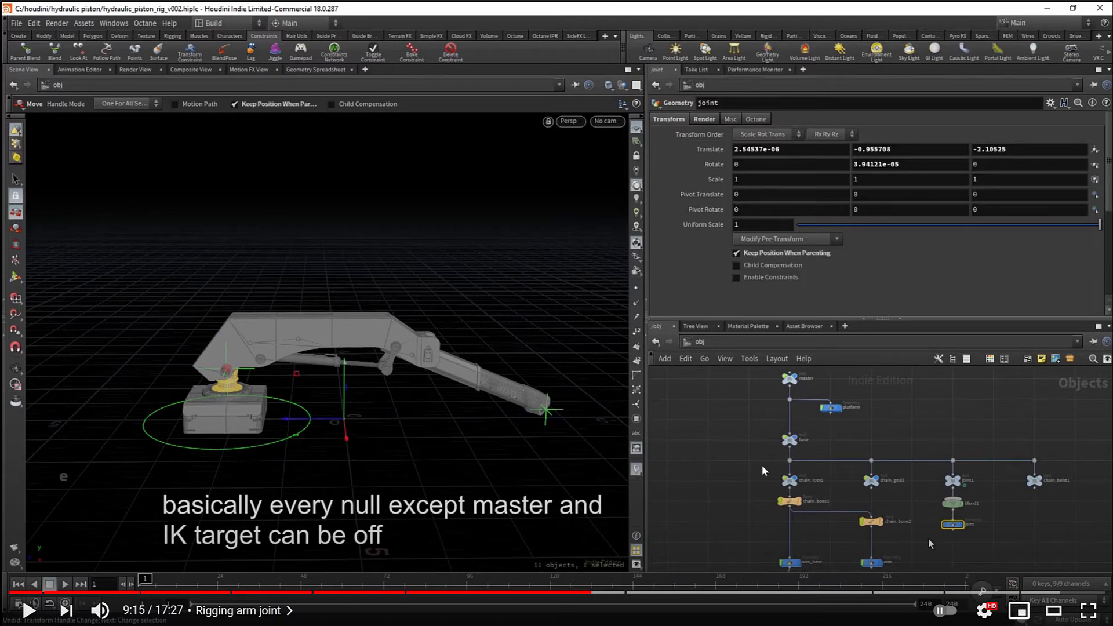
{"action": "left_click", "coordinate": [927, 538]}
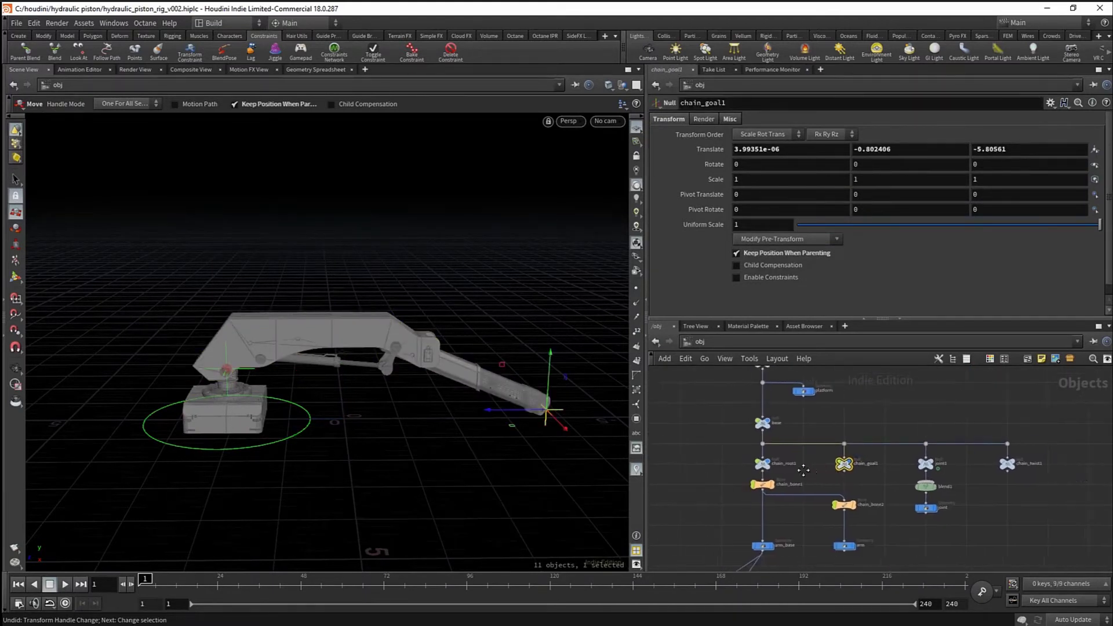
- Parent chain_goal1 to the dot above chain_twist1 and place it beside chain_twist1
{"action": "middle_click_drag", "start_coordinate": [804, 471], "coordinate": [744, 469]}
{"action": "left_click_drag", "start_coordinate": [784, 462], "coordinate": [1033, 407]}
{"action": "middle_click_drag", "start_coordinate": [989, 433], "coordinate": [979, 443]}
{"action": "left_click_drag", "start_coordinate": [1021, 410], "coordinate": [942, 453]}
{"action": "middle_click_drag", "start_coordinate": [1035, 421], "coordinate": [1000, 414]}
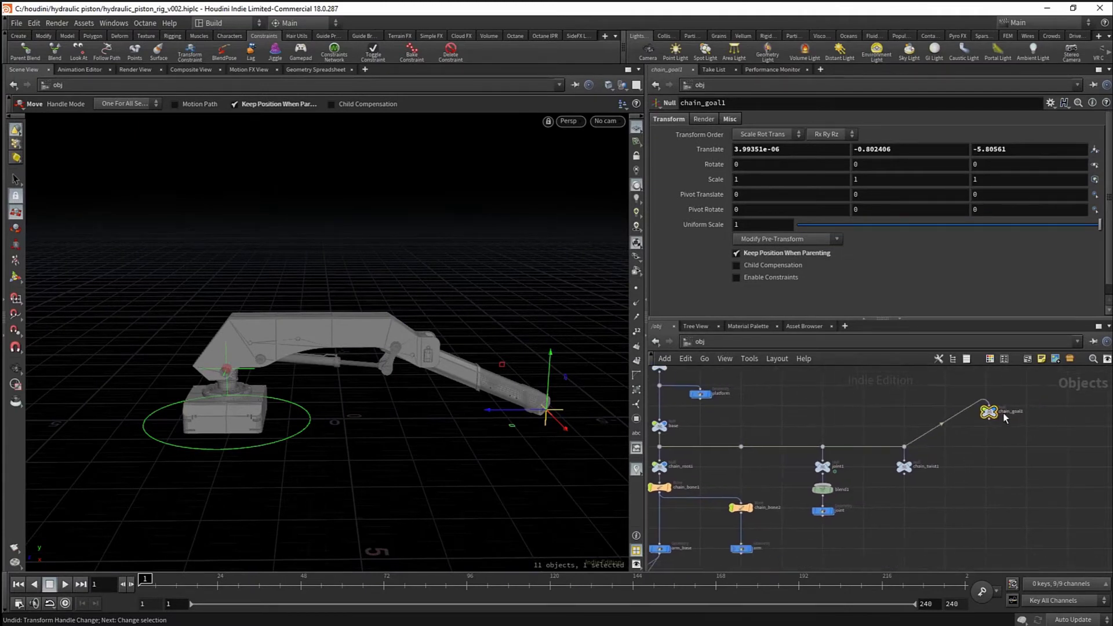
{"action": "left_click_drag", "start_coordinate": [992, 413], "coordinate": [989, 470]}
{"action": "scroll", "coordinate": [982, 450], "scroll_direction": "up", "scroll_amount": 3}
{"action": "scroll", "coordinate": [982, 450], "scroll_direction": "down", "scroll_amount": 3}
- Delete the leftover wire dot
{"action": "middle_click_drag", "start_coordinate": [863, 438], "coordinate": [905, 437]}
{"action": "left_click", "coordinate": [783, 447]}
{"action": "key", "text": "Delete"}
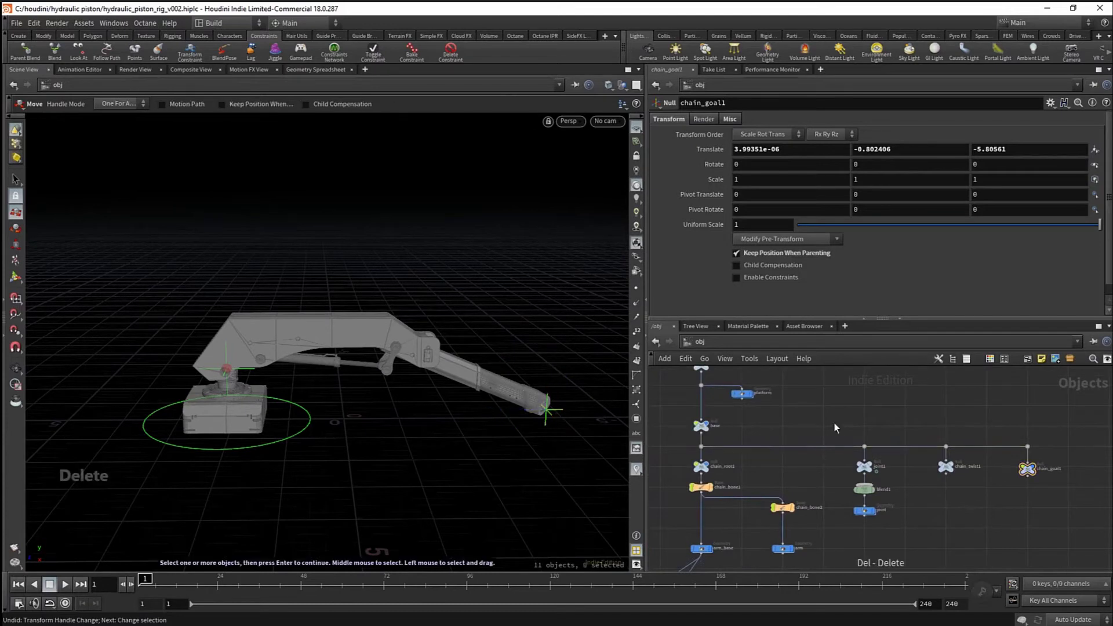
{"action": "scroll", "coordinate": [818, 443], "scroll_direction": "down", "scroll_amount": 2}
- Move the arm chain nodes, including chain_root1, downward
{"action": "middle_click_drag", "start_coordinate": [817, 443], "coordinate": [874, 395]}
{"action": "left_click_drag", "start_coordinate": [718, 428], "coordinate": [858, 536]}
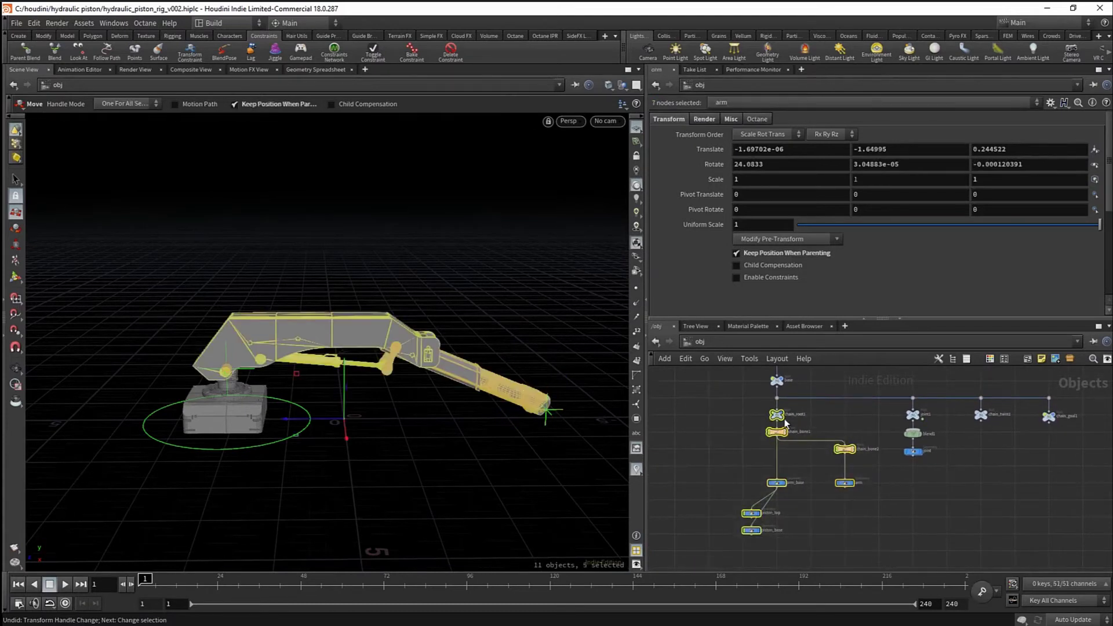
{"action": "left_click_drag", "start_coordinate": [768, 418], "coordinate": [782, 504]}
{"action": "scroll", "coordinate": [768, 505], "scroll_direction": "up", "scroll_amount": 4}
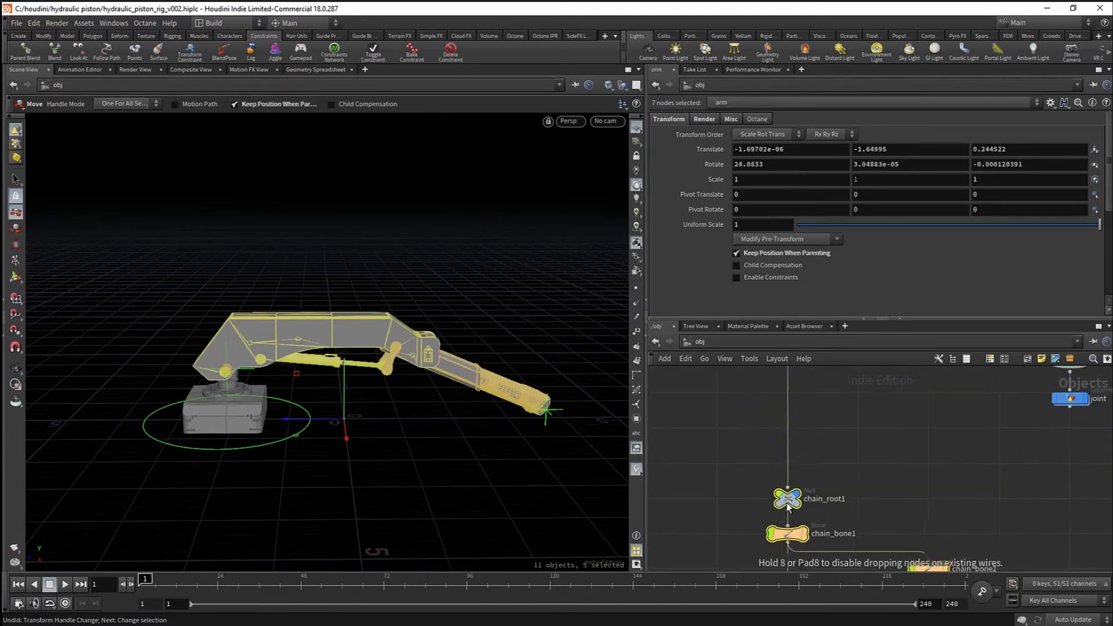
{"action": "scroll", "coordinate": [783, 505], "scroll_direction": "down", "scroll_amount": 4}
- Move the joint, chain_twist1 and chain_goal1 nodes left under base
{"action": "left_click_drag", "start_coordinate": [854, 411], "coordinate": [1035, 493]}
{"action": "scroll", "coordinate": [886, 428], "scroll_direction": "up", "scroll_amount": 3}
{"action": "middle_click_drag", "start_coordinate": [885, 427], "coordinate": [967, 436]}
{"action": "left_click_drag", "start_coordinate": [967, 436], "coordinate": [787, 435]}
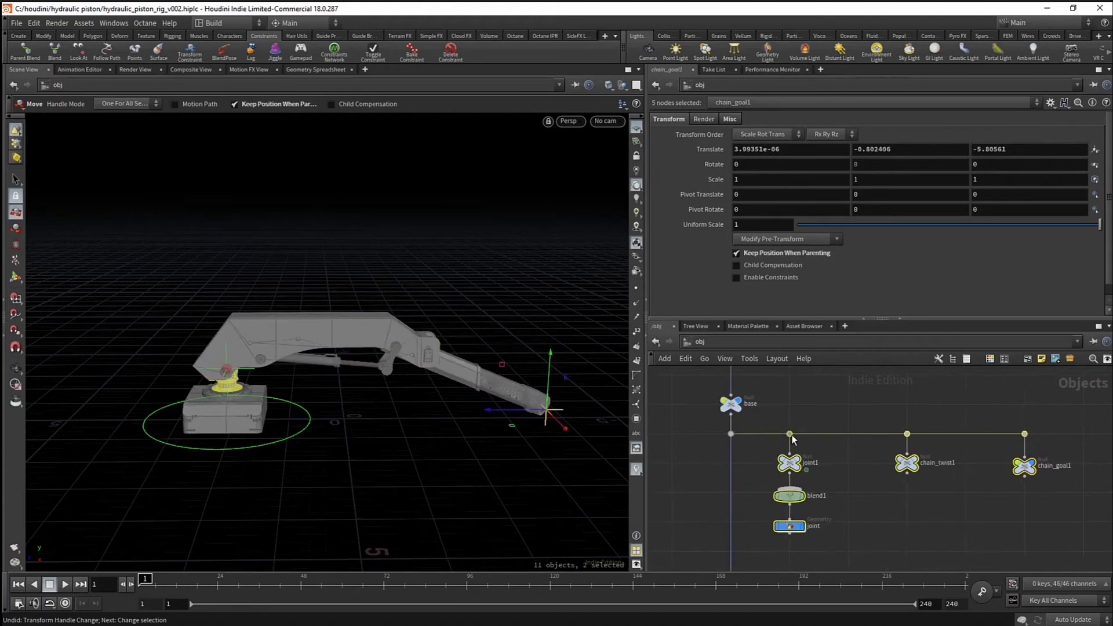
{"action": "left_click", "coordinate": [891, 537]}
{"action": "scroll", "coordinate": [892, 536], "scroll_direction": "down", "scroll_amount": 3}
- Shift the five joint and chain nodes right and select the chain_goal1 IK target
{"action": "middle_click_drag", "start_coordinate": [891, 536], "coordinate": [855, 502]}
{"action": "scroll", "coordinate": [878, 395], "scroll_direction": "down", "scroll_amount": 1}
{"action": "left_click_drag", "start_coordinate": [937, 416], "coordinate": [813, 480]}
{"action": "scroll", "coordinate": [757, 474], "scroll_direction": "up", "scroll_amount": 3}
{"action": "scroll", "coordinate": [799, 468], "scroll_direction": "down", "scroll_amount": 3}
{"action": "left_click", "coordinate": [862, 502]}
{"action": "middle_click_drag", "start_coordinate": [863, 502], "coordinate": [892, 404]}
{"action": "mouse_move", "coordinate": [889, 467]}
{"action": "middle_mouse_down"}
{"action": "mouse_move", "coordinate": [850, 533]}
{"action": "mouse_move", "coordinate": [870, 499]}
{"action": "middle_mouse_up"}
{"action": "left_click_drag", "start_coordinate": [944, 441], "coordinate": [906, 386]}
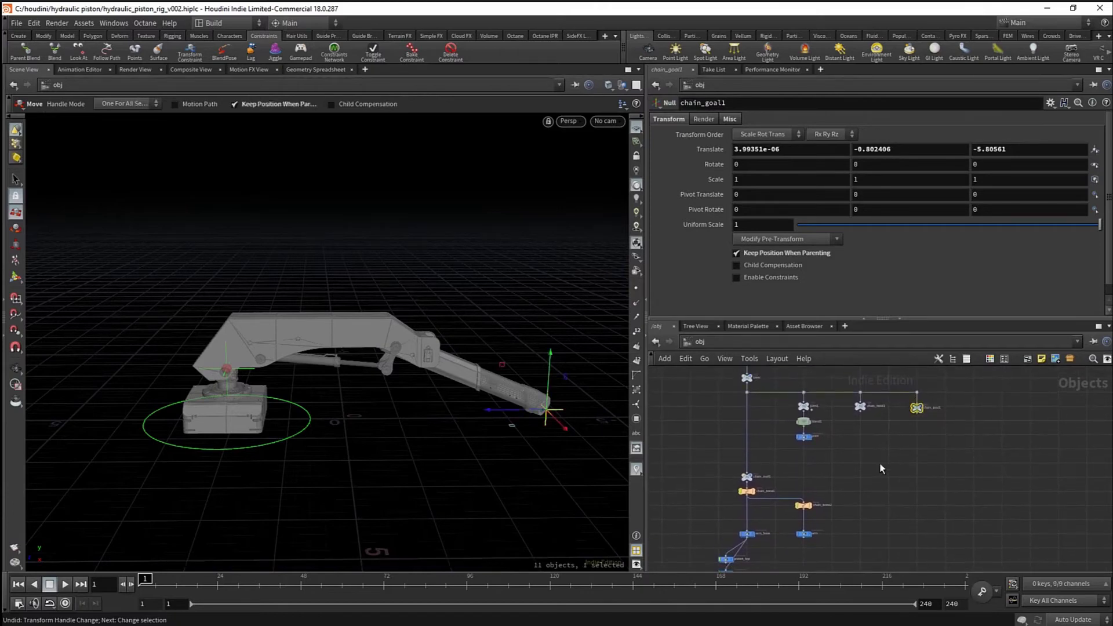
{"action": "left_click_drag", "start_coordinate": [482, 448], "coordinate": [400, 427], "text": "alt"}
- Test-bend the arm by pulling the chain_goal1 IK handle, then undo it
{"action": "left_click_drag", "start_coordinate": [499, 445], "coordinate": [401, 430], "text": "alt"}
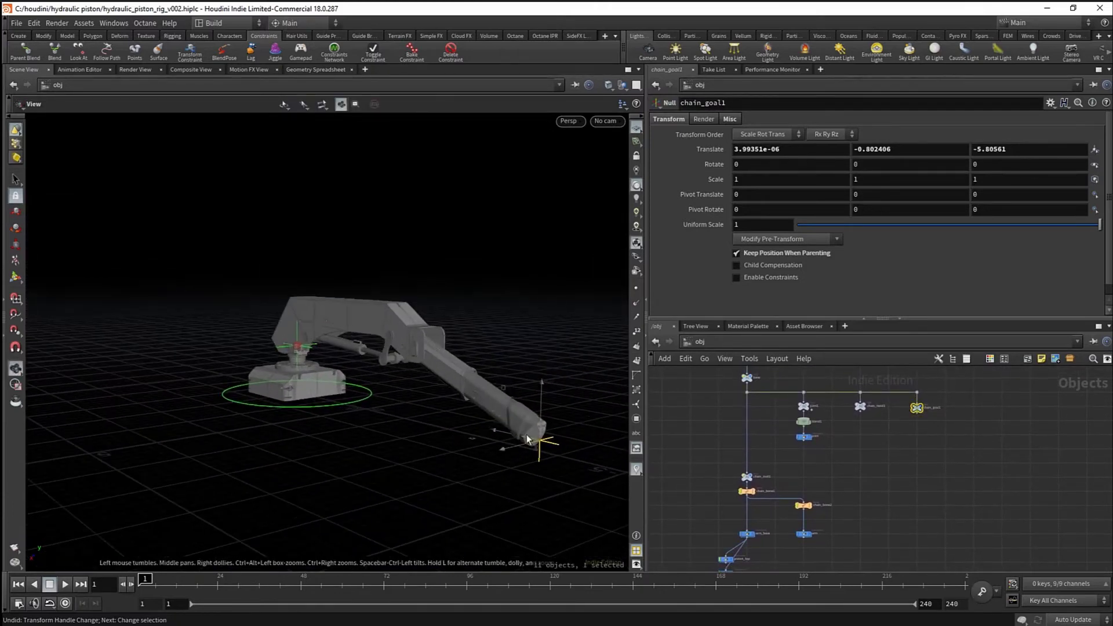
{"action": "left_click_drag", "start_coordinate": [539, 442], "coordinate": [459, 385]}
{"action": "key", "text": "ctrl+z"}
{"action": "right_click_drag", "start_coordinate": [459, 385], "coordinate": [537, 437], "text": "alt"}
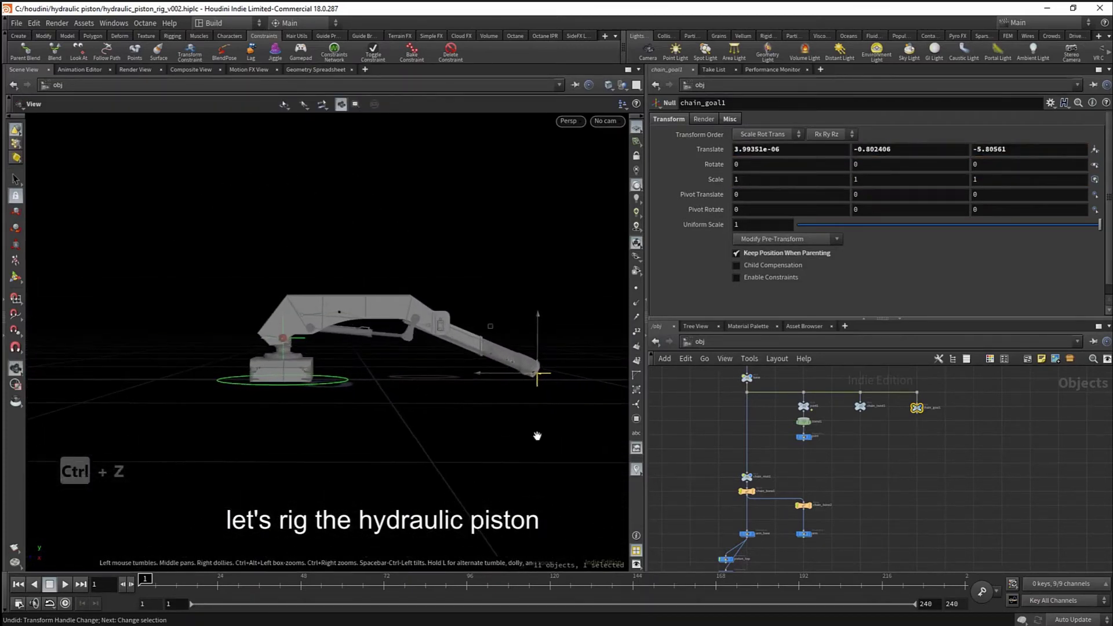
- Place piston_base and piston_top side by side beneath arm_base
{"action": "middle_click_drag", "start_coordinate": [867, 520], "coordinate": [914, 430]}
{"action": "scroll", "coordinate": [812, 467], "scroll_direction": "up", "scroll_amount": 3}
{"action": "left_click_drag", "start_coordinate": [758, 501], "coordinate": [825, 510]}
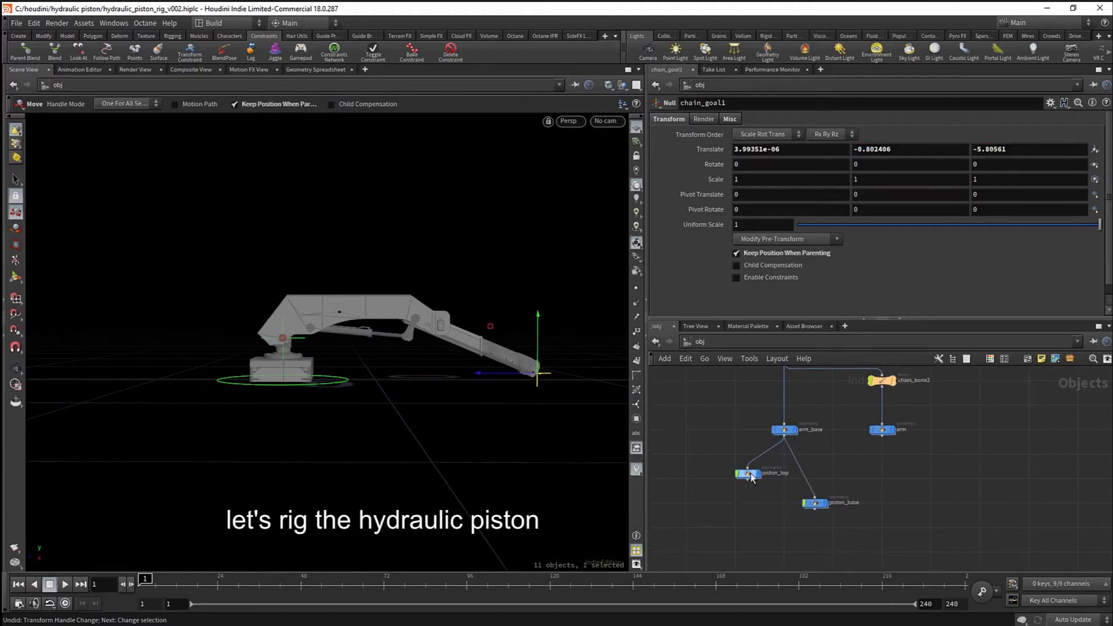
{"action": "left_click_drag", "start_coordinate": [748, 474], "coordinate": [925, 510]}
{"action": "left_click_drag", "start_coordinate": [817, 505], "coordinate": [834, 505]}
{"action": "middle_click_drag", "start_coordinate": [920, 466], "coordinate": [893, 482]}
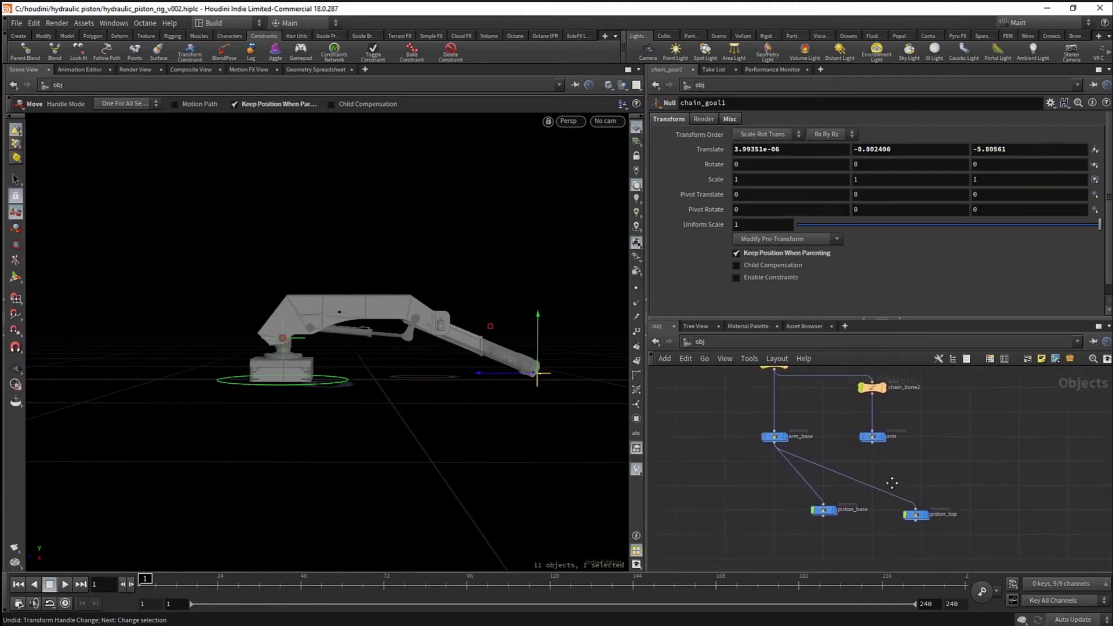
- Switch to the right-side orthographic view framed on the arm's piston
{"action": "right_click_drag", "start_coordinate": [447, 385], "coordinate": [435, 377], "text": "alt"}
{"action": "key", "text": "t"}
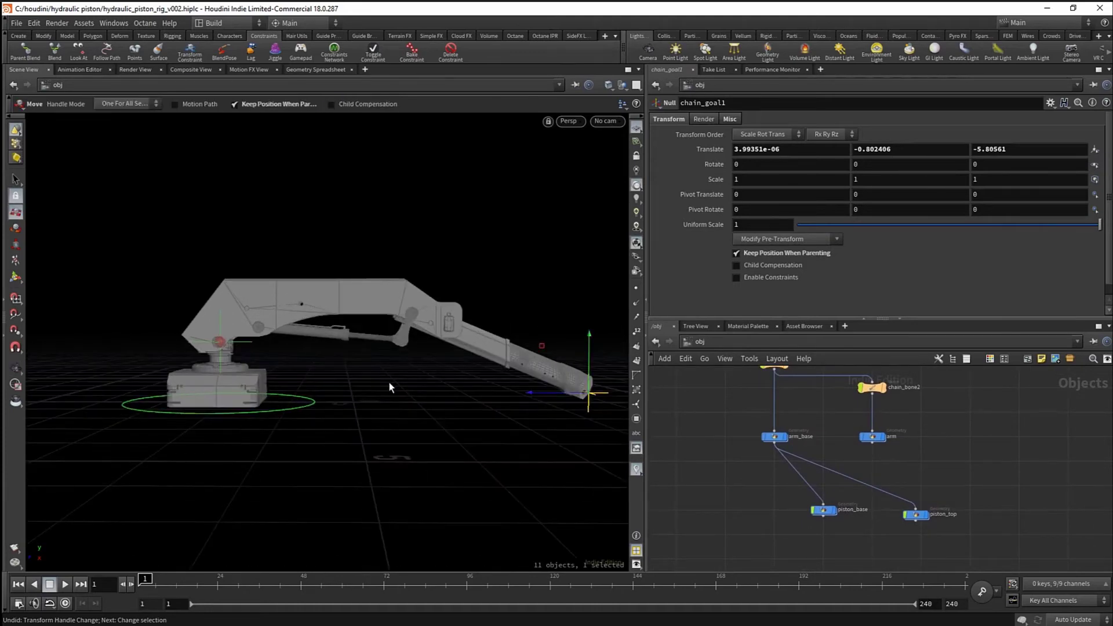
{"action": "key", "text": "space+3"}
{"action": "key", "text": "space+4"}
{"action": "middle_click_drag", "start_coordinate": [325, 328], "coordinate": [320, 378], "text": "alt"}
{"action": "mouse_move", "coordinate": [320, 379]}
{"action": "right_mouse_down", "text": "alt"}
{"action": "mouse_move", "coordinate": [365, 344]}
{"action": "mouse_move", "coordinate": [357, 332]}
{"action": "mouse_move", "coordinate": [330, 362]}
{"action": "right_mouse_up", "text": "alt"}
{"action": "middle_click_drag", "start_coordinate": [368, 362], "coordinate": [318, 351], "text": "alt"}
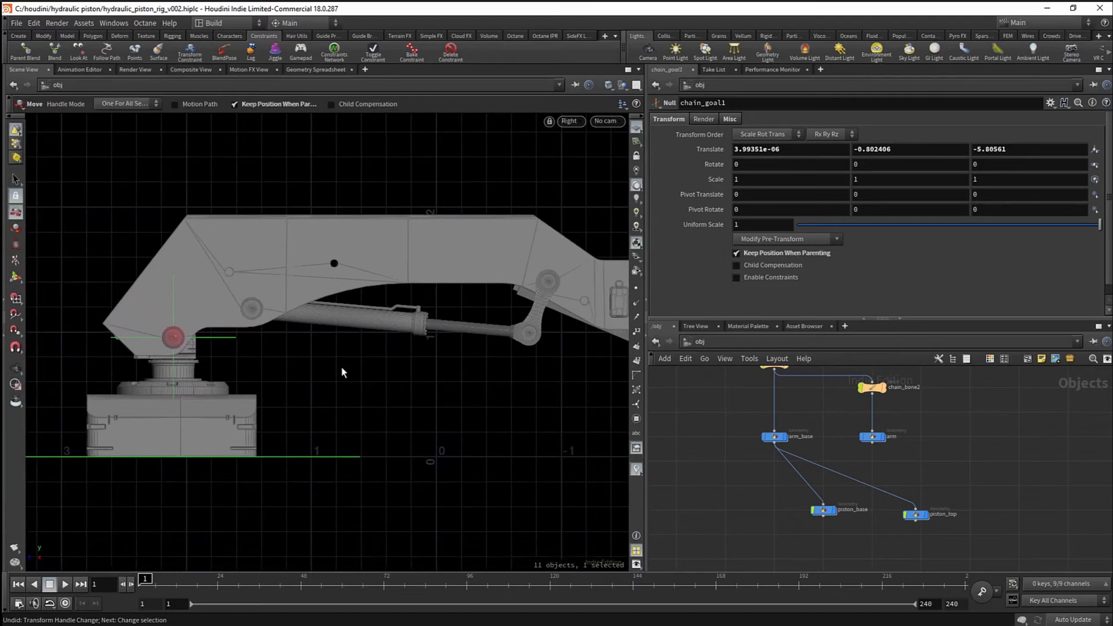
{"action": "left_click", "coordinate": [19, 36]}
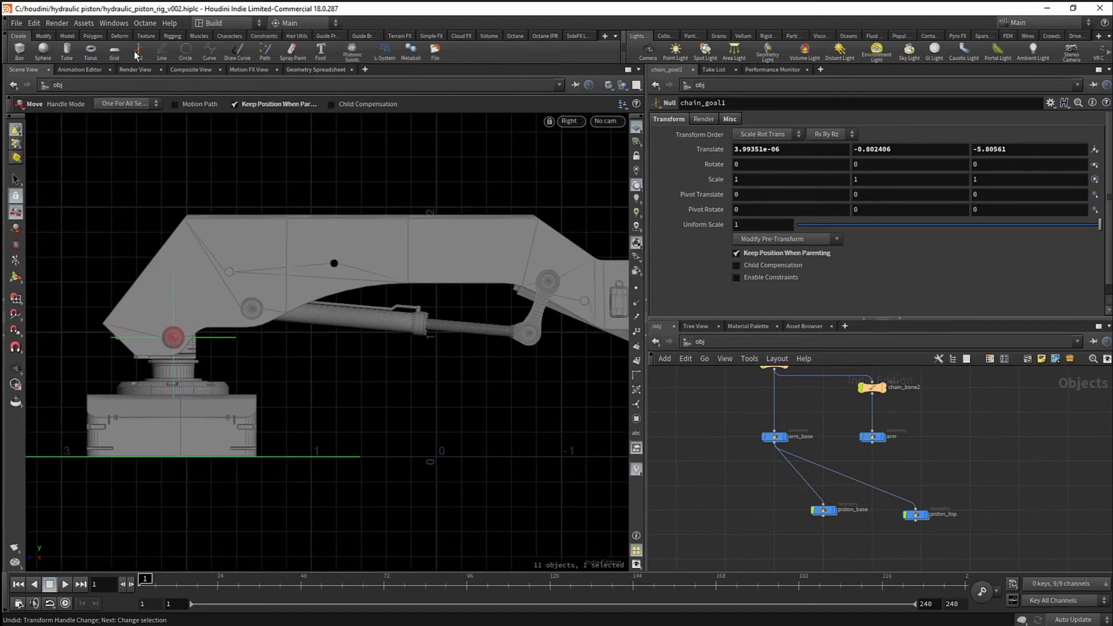
- Create two Null objects near the piston's base and top pivots
{"action": "left_click", "coordinate": [138, 51]}
{"action": "left_click", "coordinate": [252, 309]}
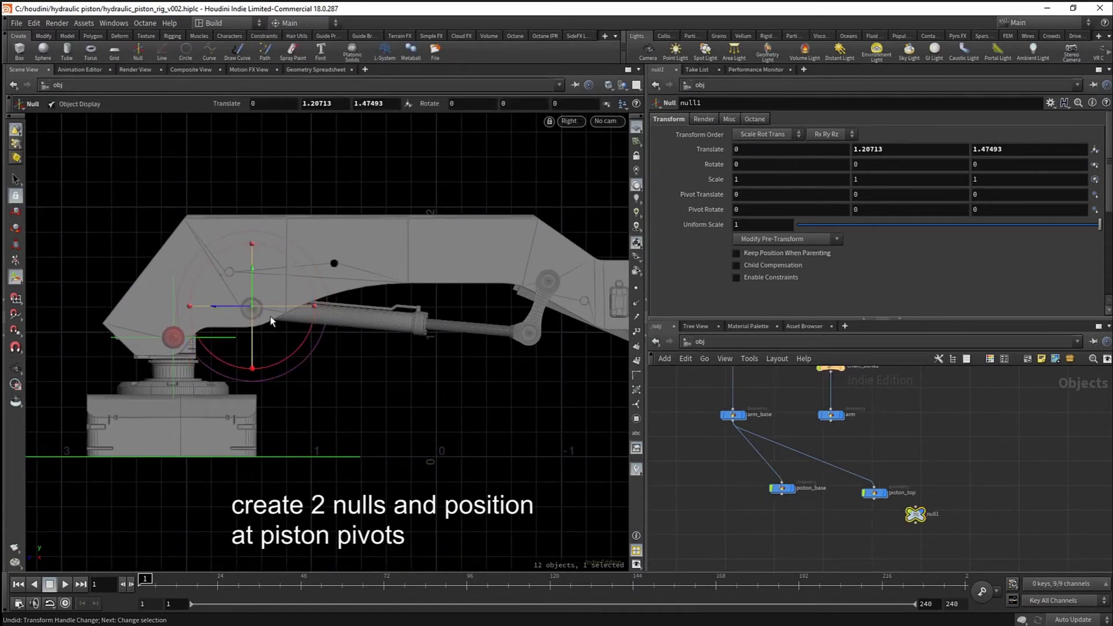
{"action": "left_click_drag", "start_coordinate": [915, 514], "coordinate": [893, 525], "text": "alt"}
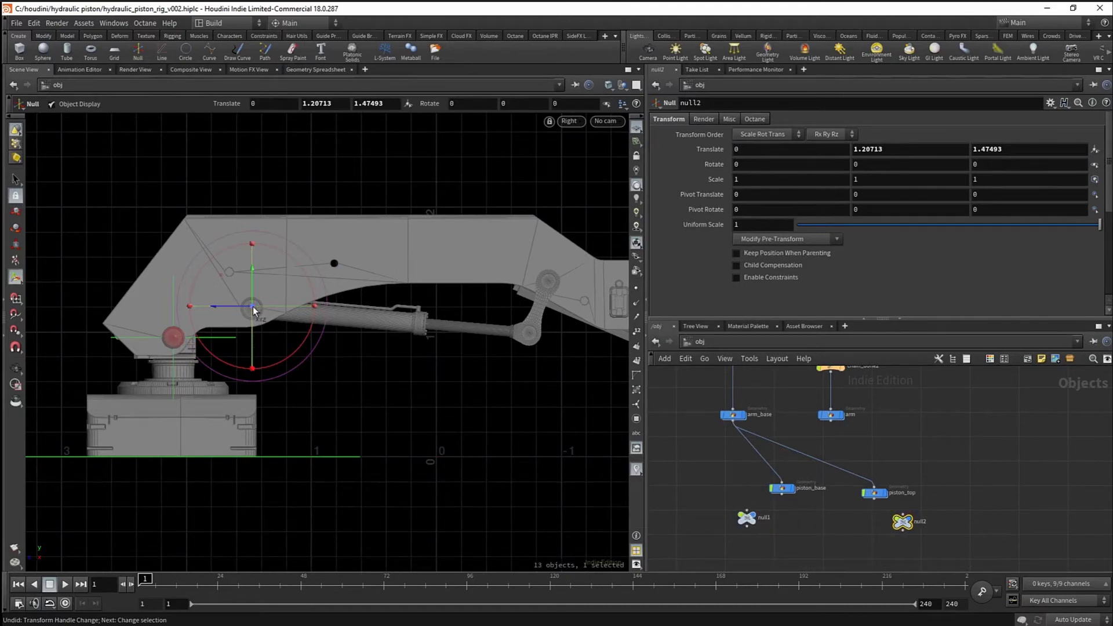
{"action": "left_click_drag", "start_coordinate": [252, 308], "coordinate": [537, 336]}
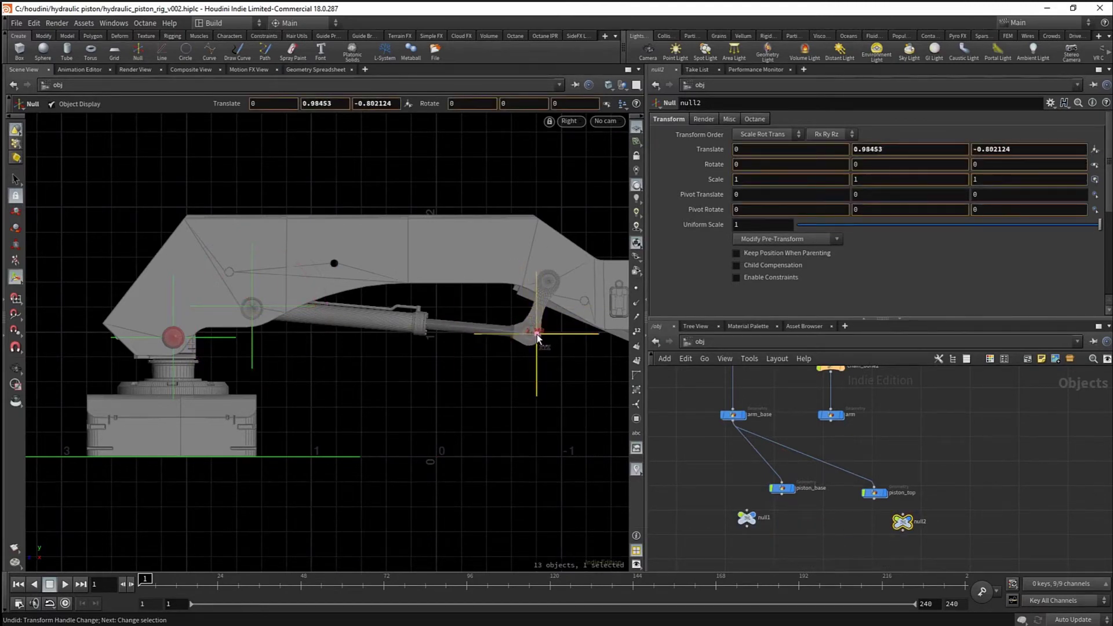
- With point snapping on, snap the first null to the piston-base joint centre
{"action": "left_click_drag", "start_coordinate": [740, 502], "coordinate": [735, 498]}
{"action": "right_click_drag", "start_coordinate": [246, 318], "coordinate": [298, 317], "text": "alt"}
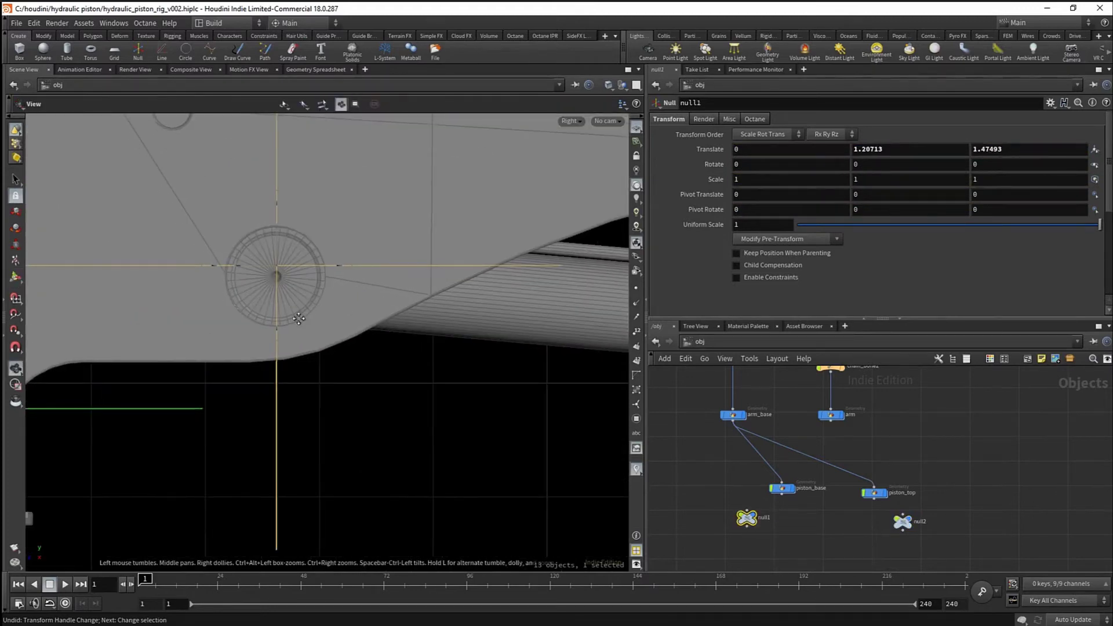
{"action": "middle_click_drag", "start_coordinate": [298, 316], "coordinate": [352, 373], "text": "alt"}
{"action": "key", "text": "x"}
{"action": "right_click_drag", "start_coordinate": [247, 353], "coordinate": [571, 329], "text": "alt"}
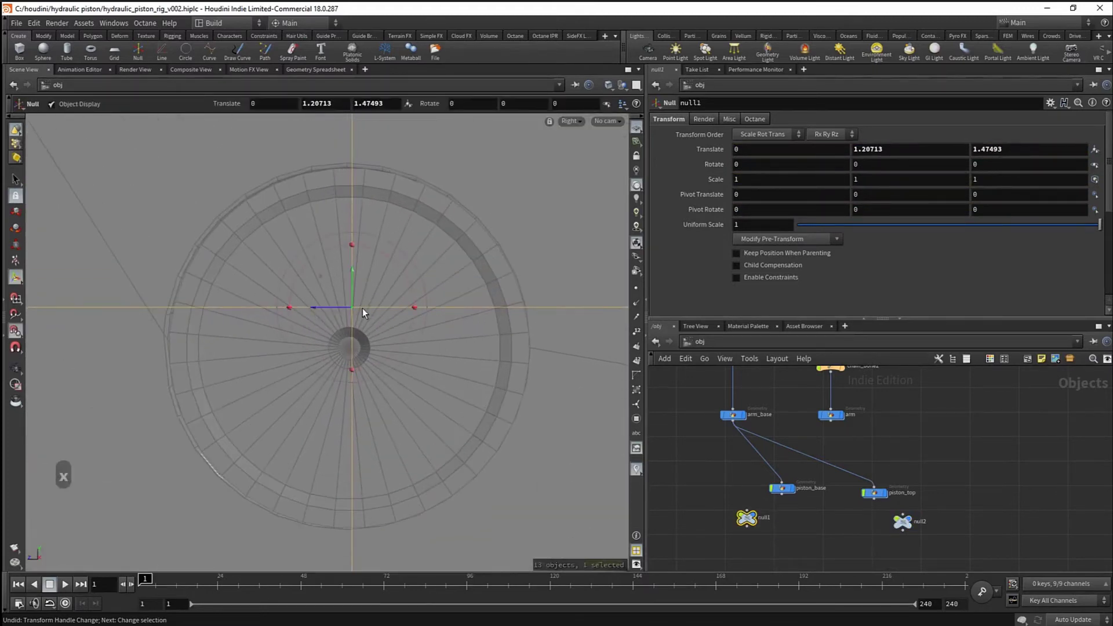
{"action": "left_click_drag", "start_coordinate": [352, 310], "coordinate": [353, 351]}
{"action": "mouse_move", "coordinate": [382, 352]}
{"action": "right_mouse_down", "text": "alt"}
{"action": "mouse_move", "coordinate": [427, 371]}
{"action": "mouse_move", "coordinate": [377, 348]}
{"action": "right_mouse_up", "text": "alt"}
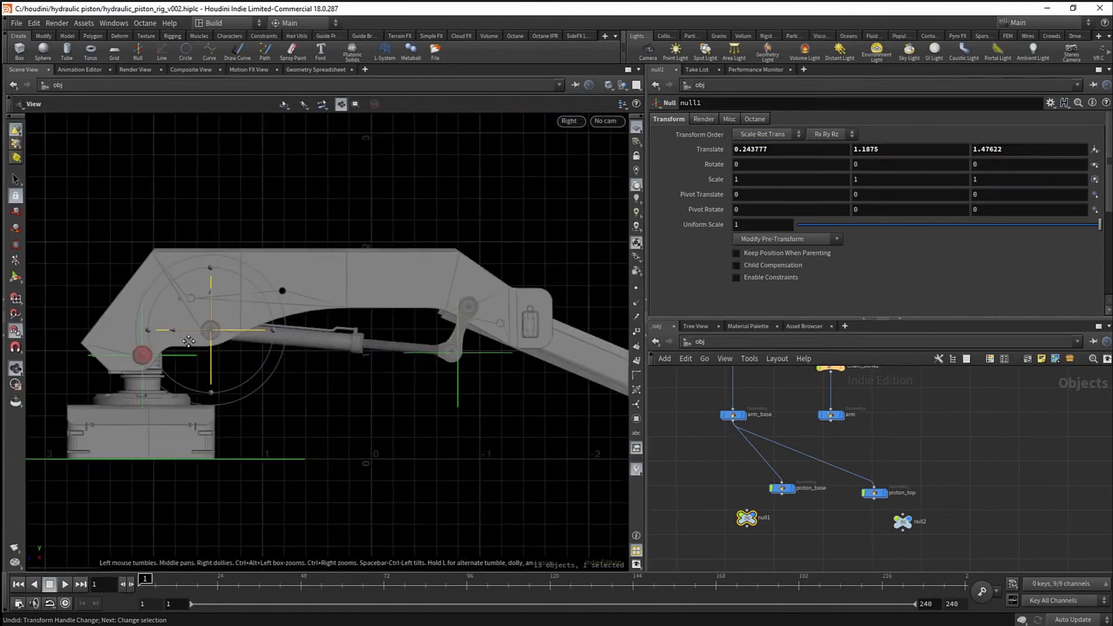
{"action": "middle_click_drag", "start_coordinate": [377, 348], "coordinate": [224, 336], "text": "alt"}
{"action": "right_click_drag", "start_coordinate": [224, 336], "coordinate": [345, 353], "text": "alt"}
- Snap the second null to the piston-top joint centre
{"action": "left_click", "coordinate": [907, 526]}
{"action": "right_click_drag", "start_coordinate": [442, 407], "coordinate": [721, 418], "text": "alt"}
{"action": "left_click_drag", "start_coordinate": [436, 391], "coordinate": [363, 378]}
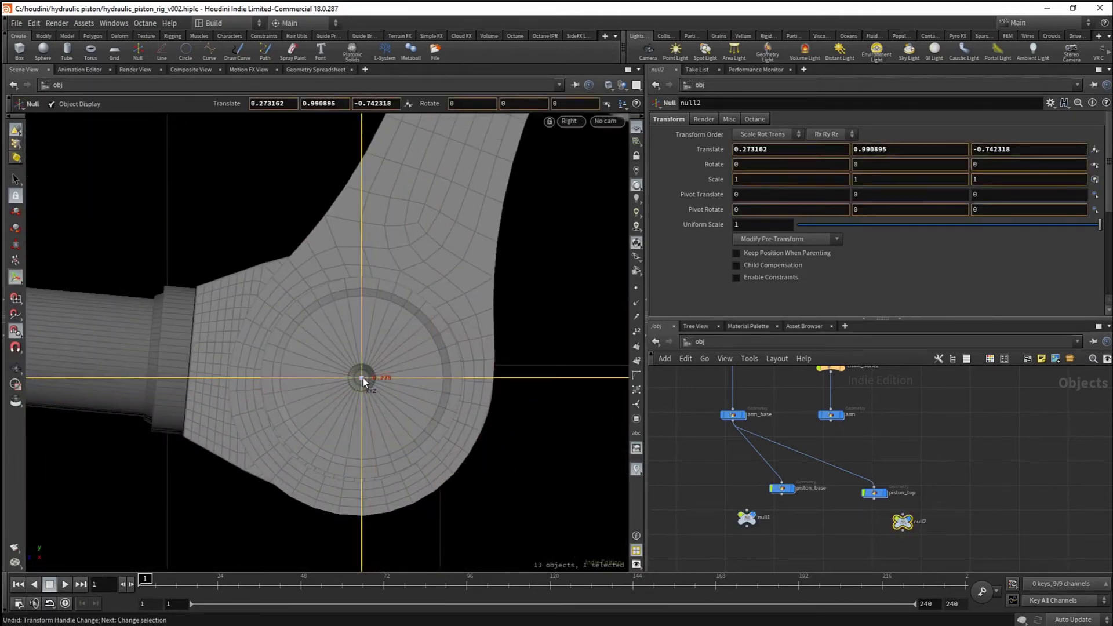
{"action": "right_click_drag", "start_coordinate": [443, 378], "coordinate": [141, 364], "text": "alt"}
- Set the second null's Translate X to 0, giving 0, 0.990895, -0.742318
{"action": "key", "text": "space+1"}
{"action": "left_click_drag", "start_coordinate": [373, 363], "coordinate": [261, 385], "text": "alt"}
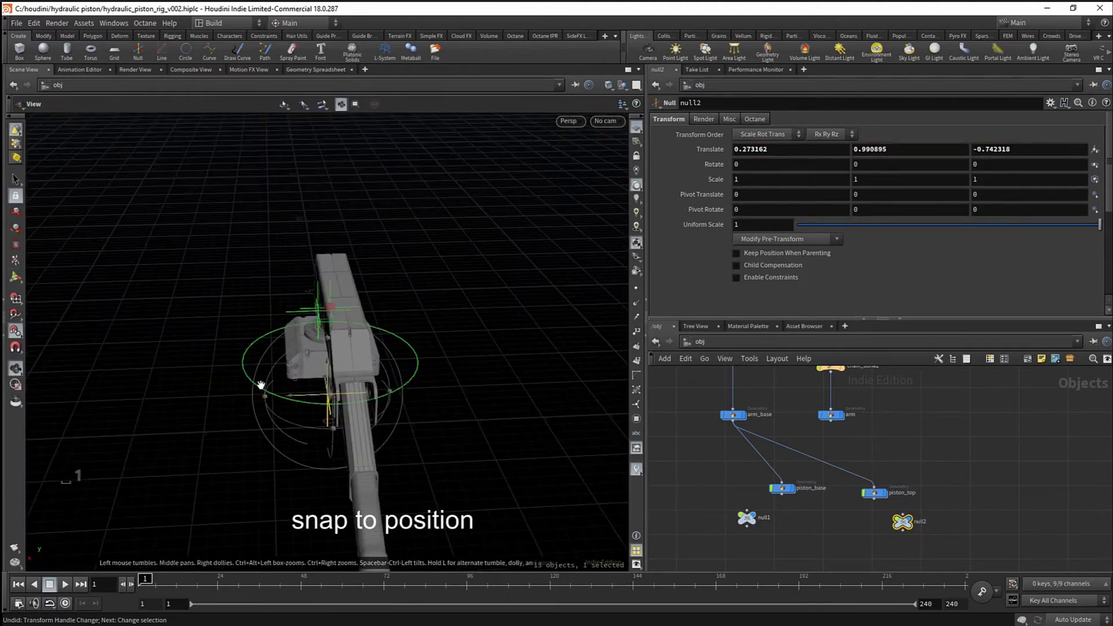
{"action": "right_click_drag", "start_coordinate": [261, 384], "coordinate": [395, 388], "text": "alt"}
{"action": "mouse_move", "coordinate": [395, 388]}
{"action": "left_mouse_down", "text": "alt"}
{"action": "mouse_move", "coordinate": [445, 408]}
{"action": "mouse_move", "coordinate": [363, 398]}
{"action": "mouse_move", "coordinate": [343, 422]}
{"action": "mouse_move", "coordinate": [419, 379]}
{"action": "mouse_move", "coordinate": [427, 388]}
{"action": "mouse_move", "coordinate": [393, 409]}
{"action": "left_mouse_up", "text": "alt"}
{"action": "middle_click_drag", "start_coordinate": [393, 409], "coordinate": [529, 439], "text": "alt"}
- Set the first null's Translate X to 0, giving 0, 1.1875, 1.47622
{"action": "left_click", "coordinate": [747, 518]}
{"action": "middle_click_drag", "start_coordinate": [307, 255], "coordinate": [357, 325], "text": "alt"}
{"action": "right_click_drag", "start_coordinate": [357, 324], "coordinate": [370, 332], "text": "alt"}
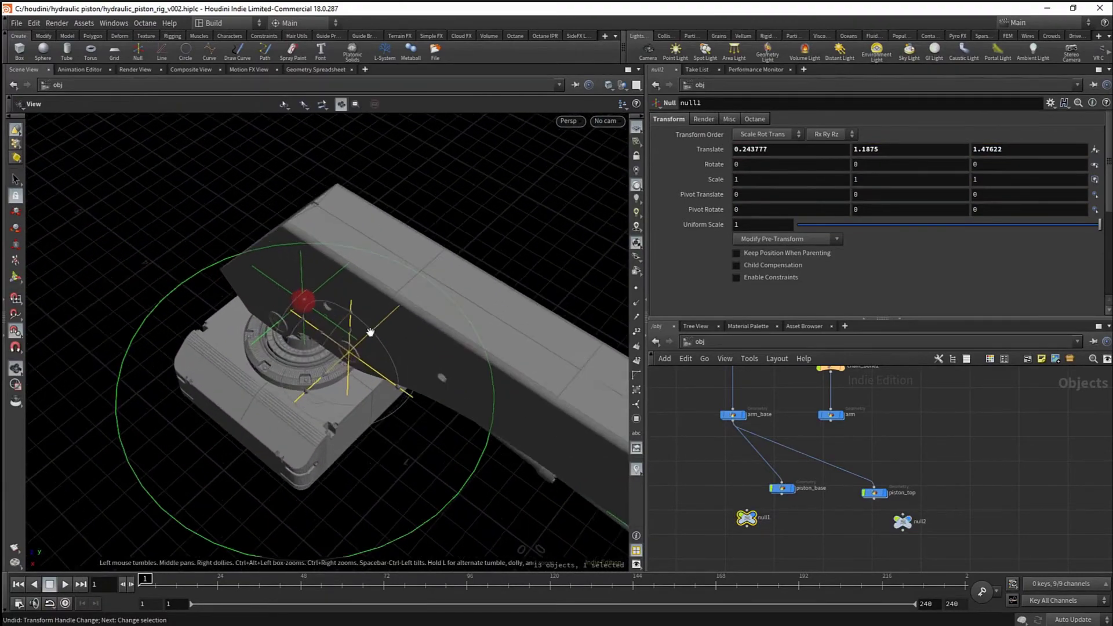
{"action": "left_click_drag", "start_coordinate": [370, 333], "coordinate": [406, 329], "text": "alt"}
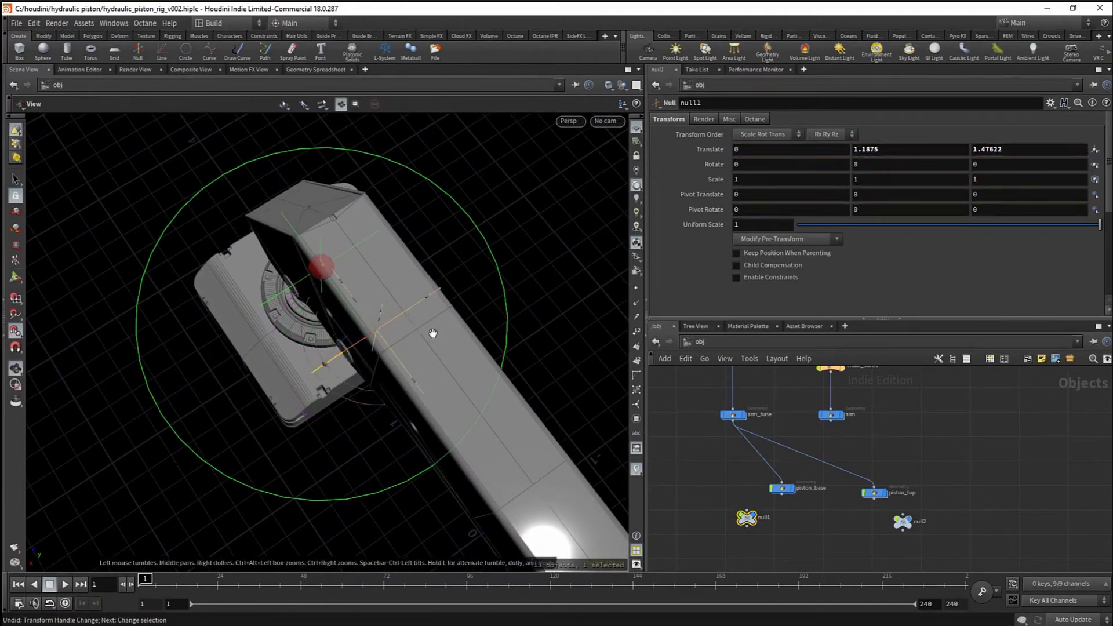
{"action": "right_click_drag", "start_coordinate": [432, 333], "coordinate": [316, 377], "text": "alt"}
{"action": "left_click_drag", "start_coordinate": [316, 377], "coordinate": [385, 283], "text": "alt"}
{"action": "right_click_drag", "start_coordinate": [385, 284], "coordinate": [427, 346], "text": "alt"}
{"action": "scroll", "coordinate": [794, 532], "scroll_direction": "up", "scroll_amount": 2}
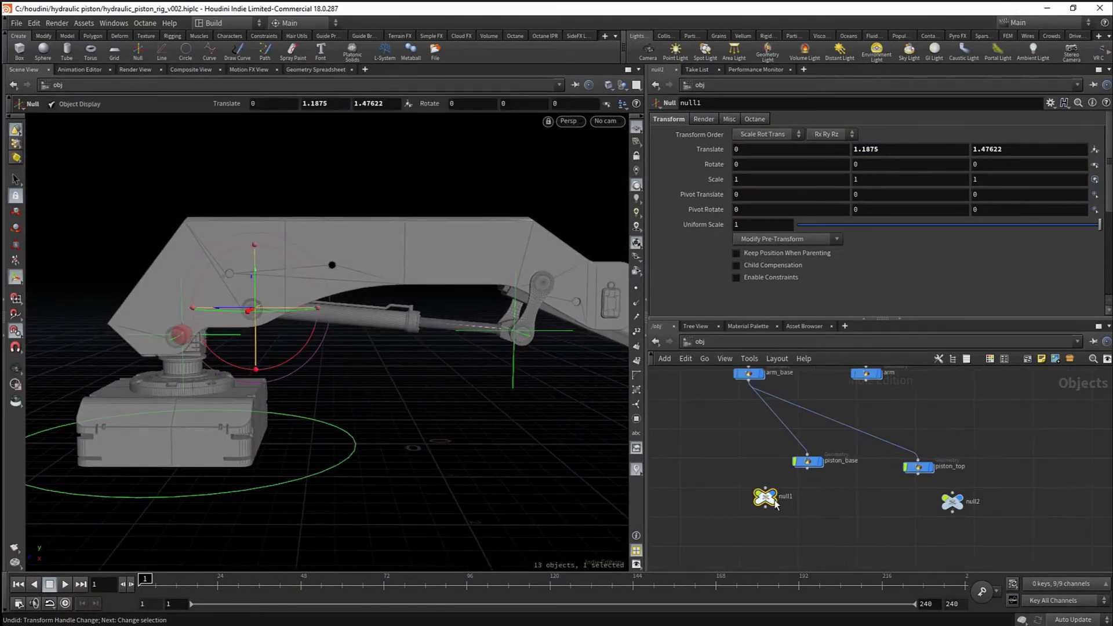
- Duplicate the first null and name the pair piston_master and piston_bottom
{"action": "double_click", "coordinate": [782, 497]}
{"action": "left_click_drag", "start_coordinate": [780, 510], "coordinate": [787, 536], "text": "alt"}
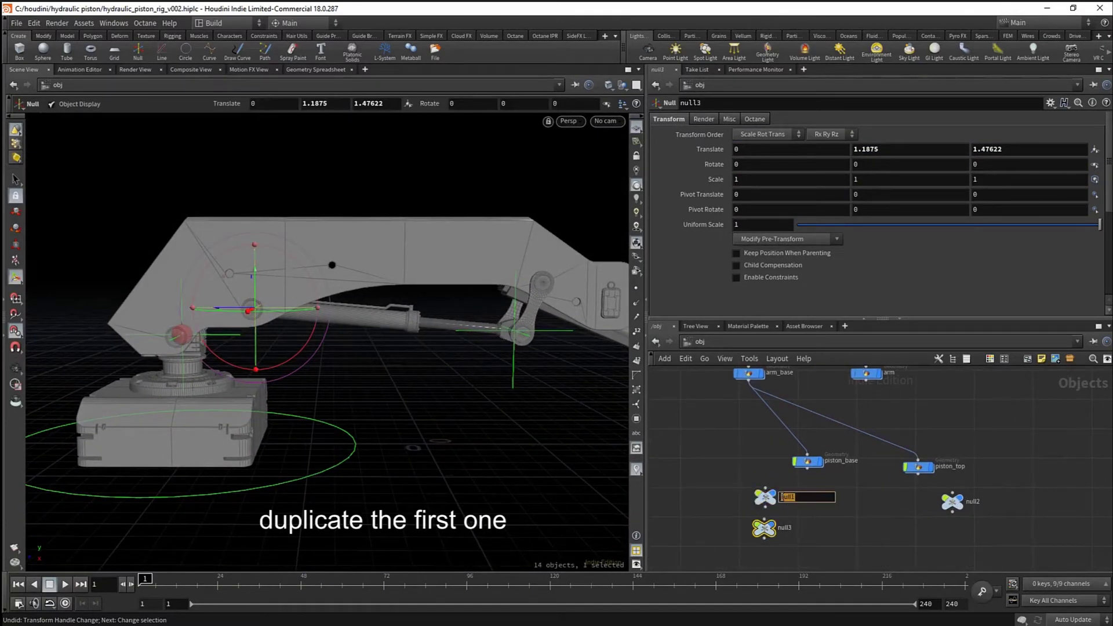
{"action": "type", "text": "piston_master"}
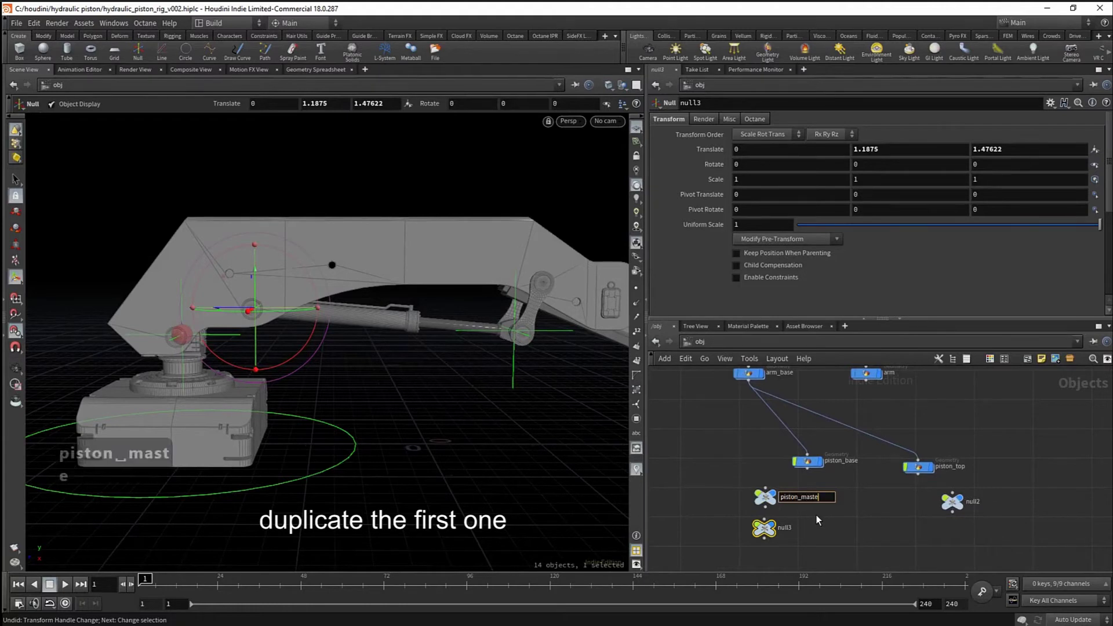
{"action": "key", "text": "Return"}
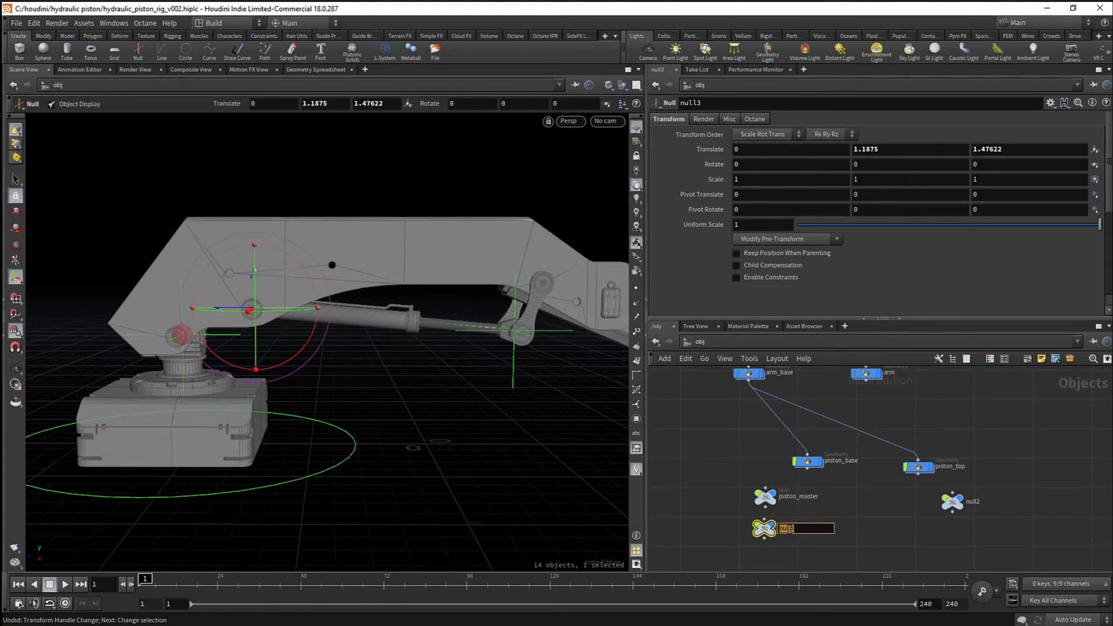
{"action": "key", "text": "BackSpace"}
{"action": "type", "text": "piston"}
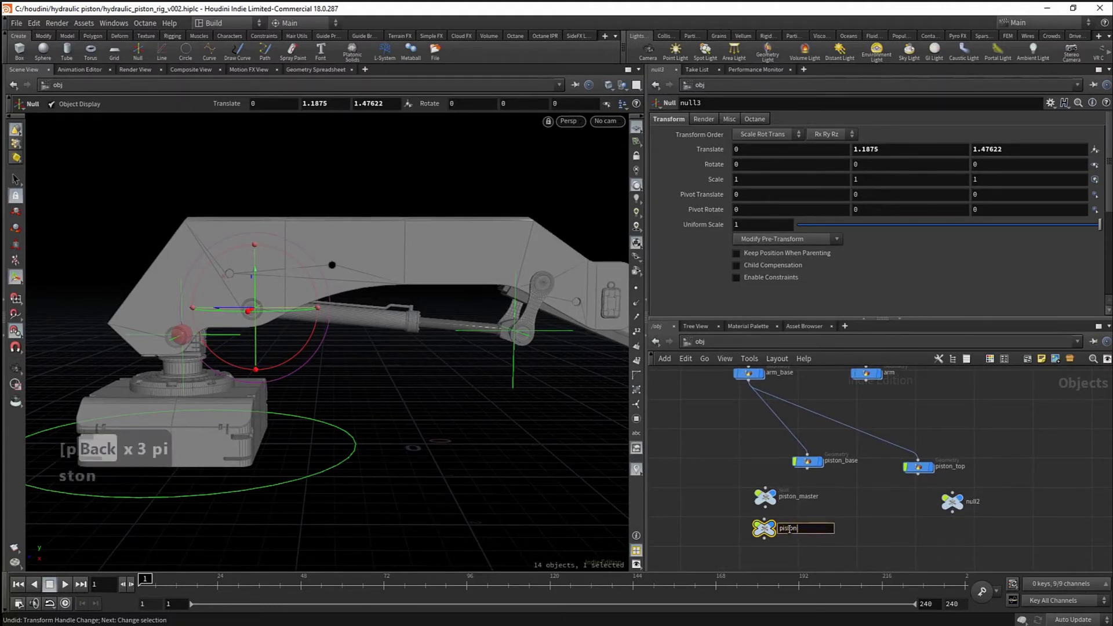
{"action": "type", "text": "_bottom"}
{"action": "key", "text": "Return"}
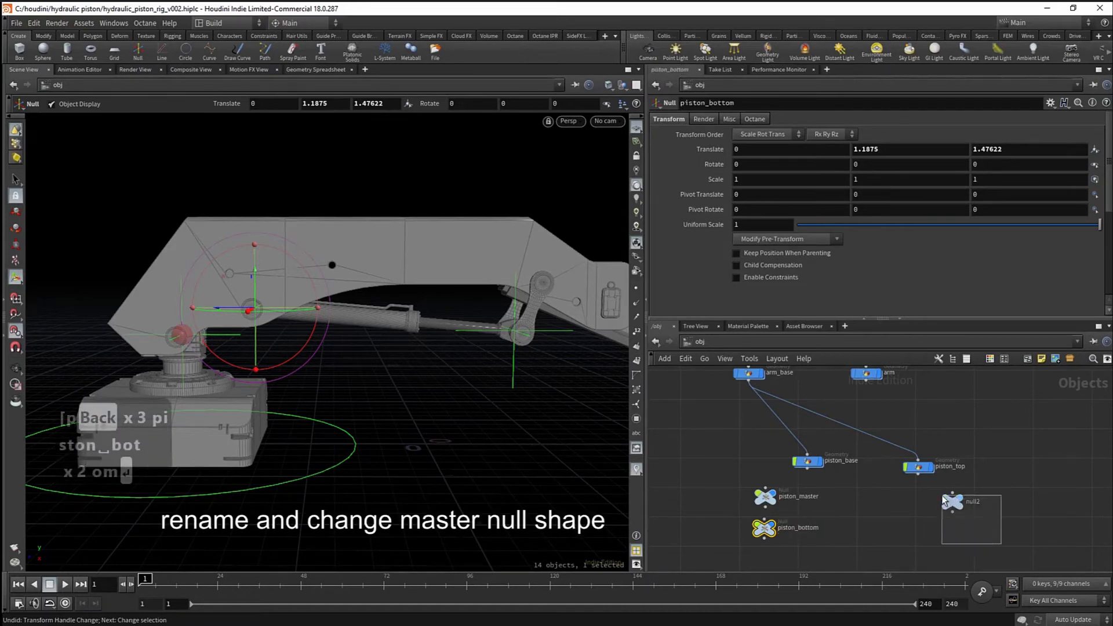
- Rename the top pivot null to Piston_top
{"action": "double_click", "coordinate": [973, 501]}
{"action": "key", "text": "ctrl+a"}
{"action": "type", "text": "P"}
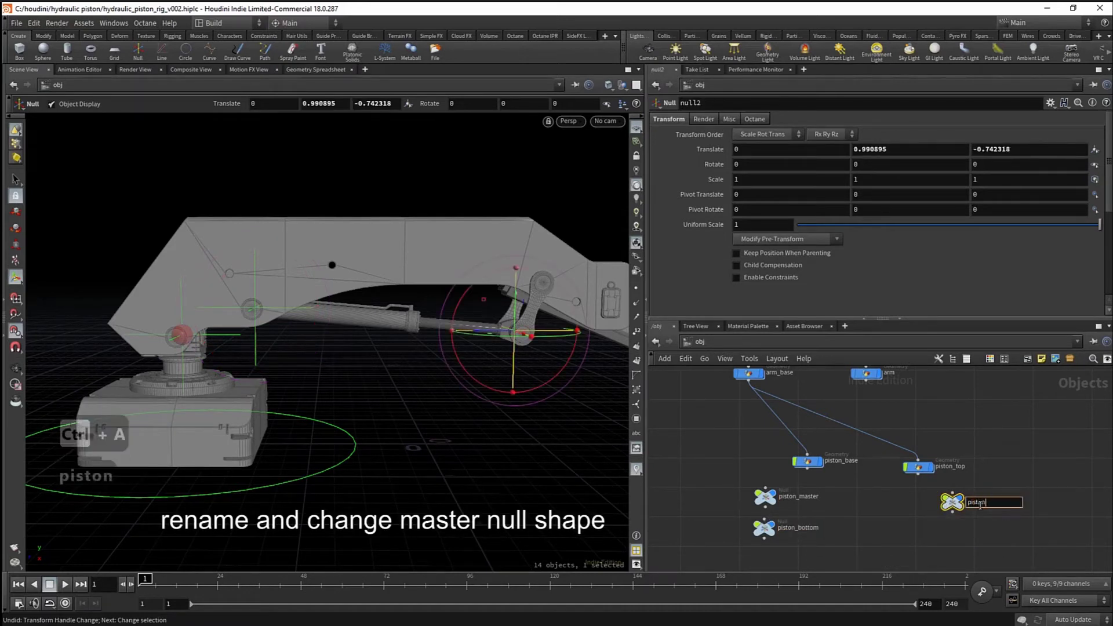
{"action": "type", "text": "iston_top1"}
{"action": "key", "text": "Return"}
{"action": "middle_click_drag", "start_coordinate": [828, 525], "coordinate": [811, 497]}
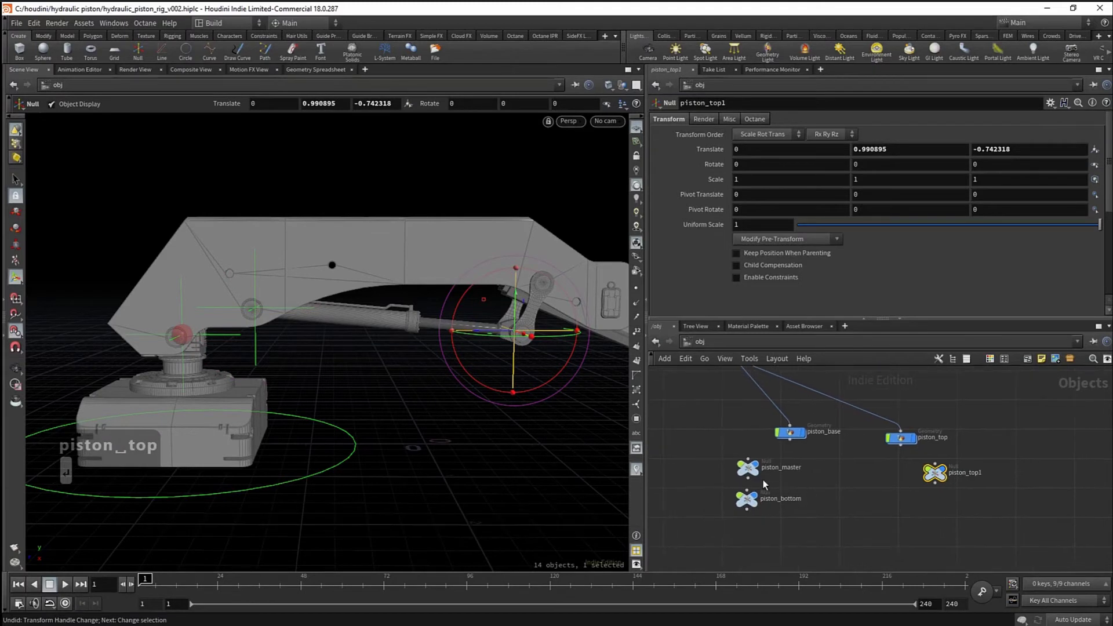
- Set piston_master's Control Type to Box
{"action": "left_click", "coordinate": [749, 469]}
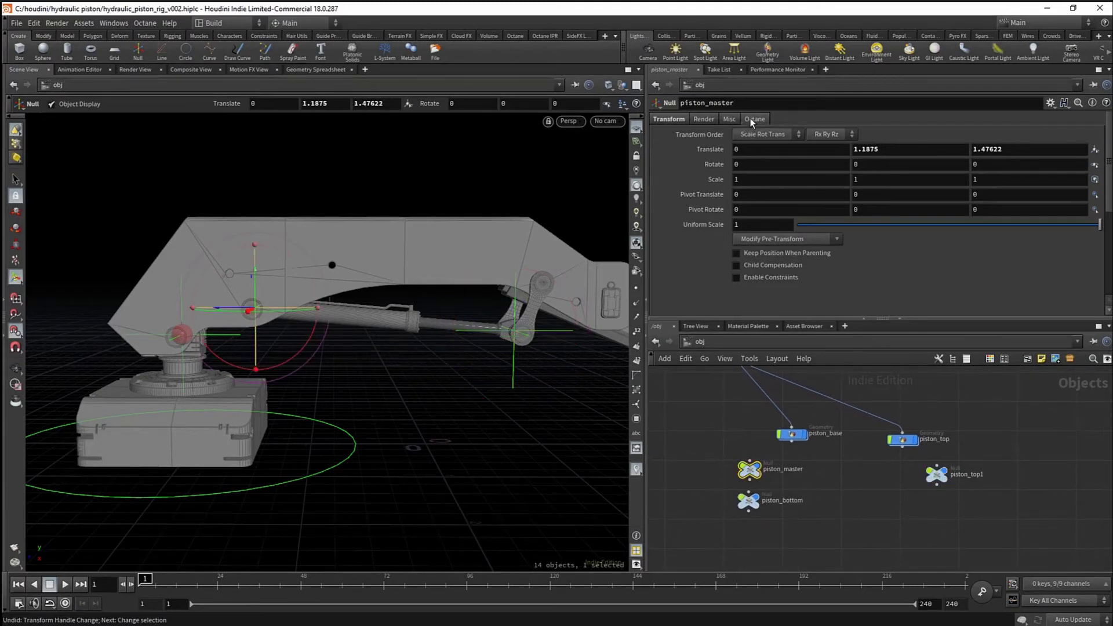
{"action": "left_click", "coordinate": [729, 119]}
{"action": "left_click", "coordinate": [762, 275]}
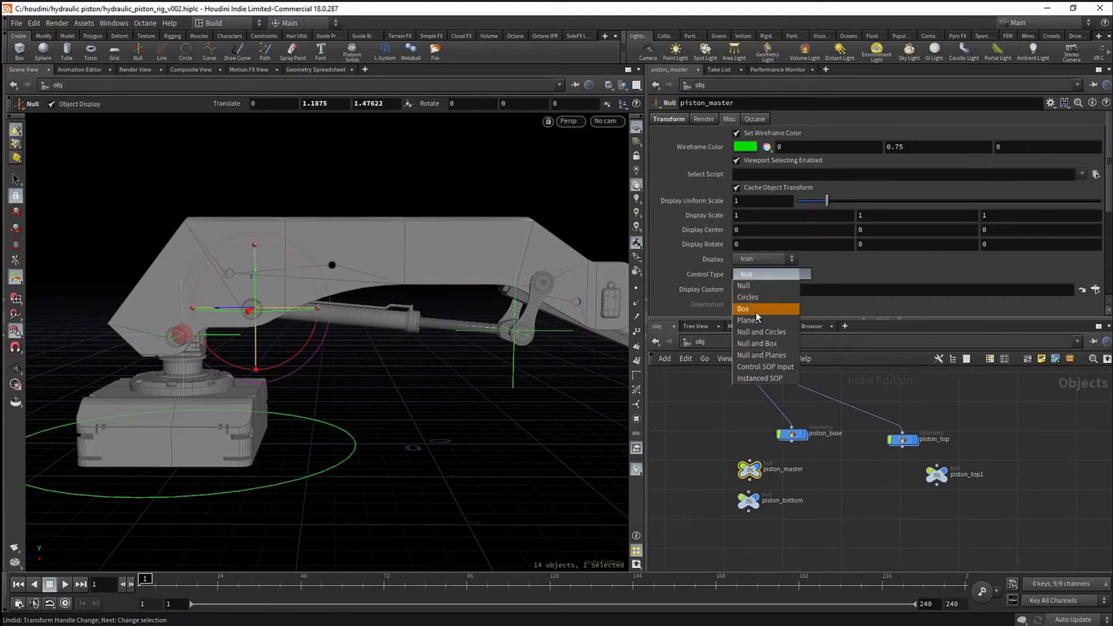
{"action": "left_click", "coordinate": [752, 309]}
- Give all three piston nulls Display Uniform Scale 0.5 and a purple wireframe colour
{"action": "middle_click_drag", "start_coordinate": [690, 527], "coordinate": [701, 523]}
{"action": "left_click_drag", "start_coordinate": [710, 455], "coordinate": [867, 527]}
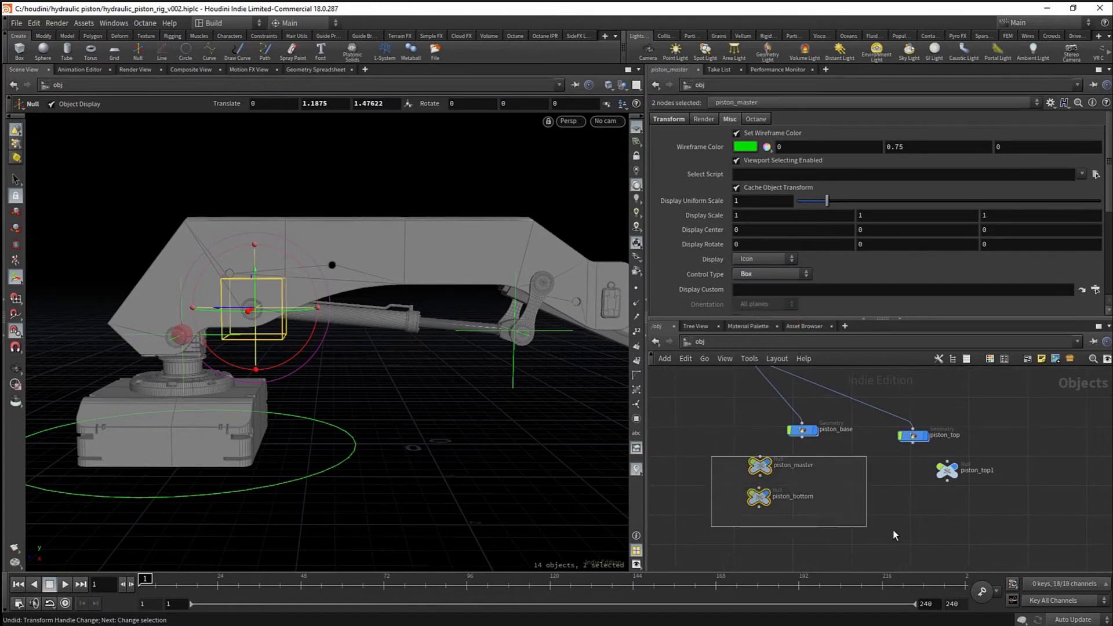
{"action": "left_click_drag", "start_coordinate": [1033, 532], "coordinate": [720, 456]}
{"action": "left_click", "coordinate": [730, 119]}
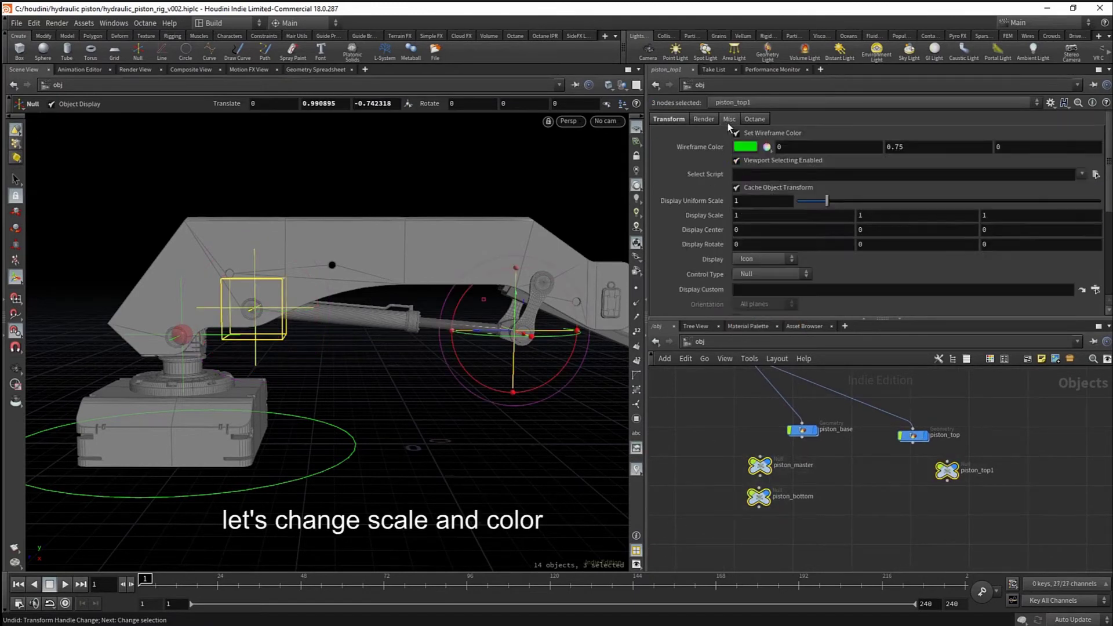
{"action": "left_click", "coordinate": [758, 198]}
{"action": "type", "text": "0.5"}
{"action": "key", "text": "Return"}
{"action": "left_click", "coordinate": [745, 149]}
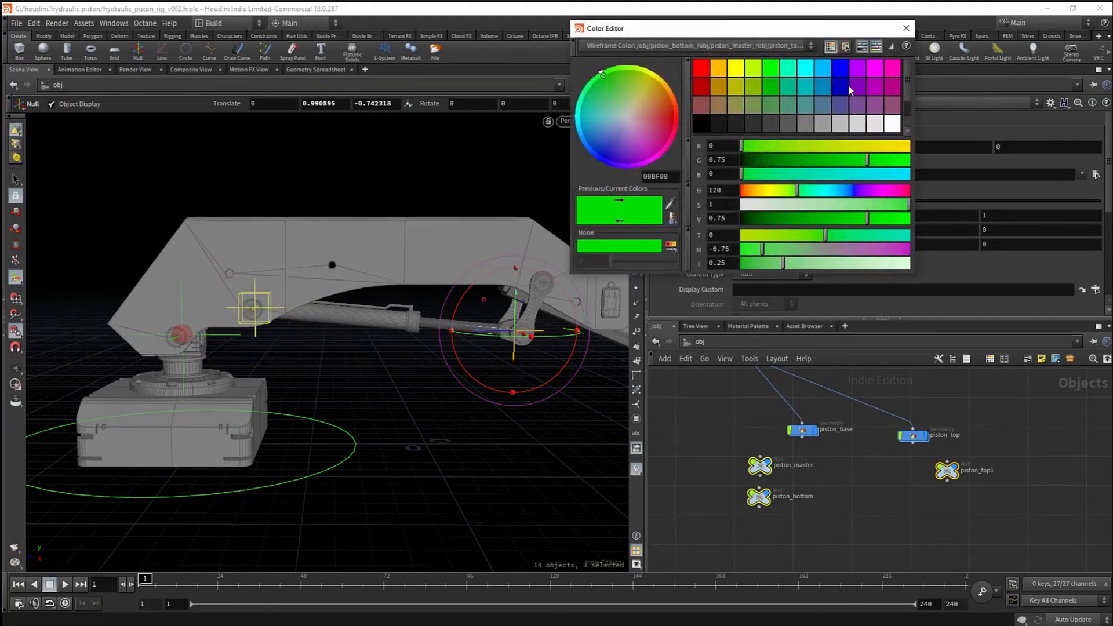
{"action": "left_click", "coordinate": [863, 71]}
{"action": "left_click", "coordinate": [905, 28]}
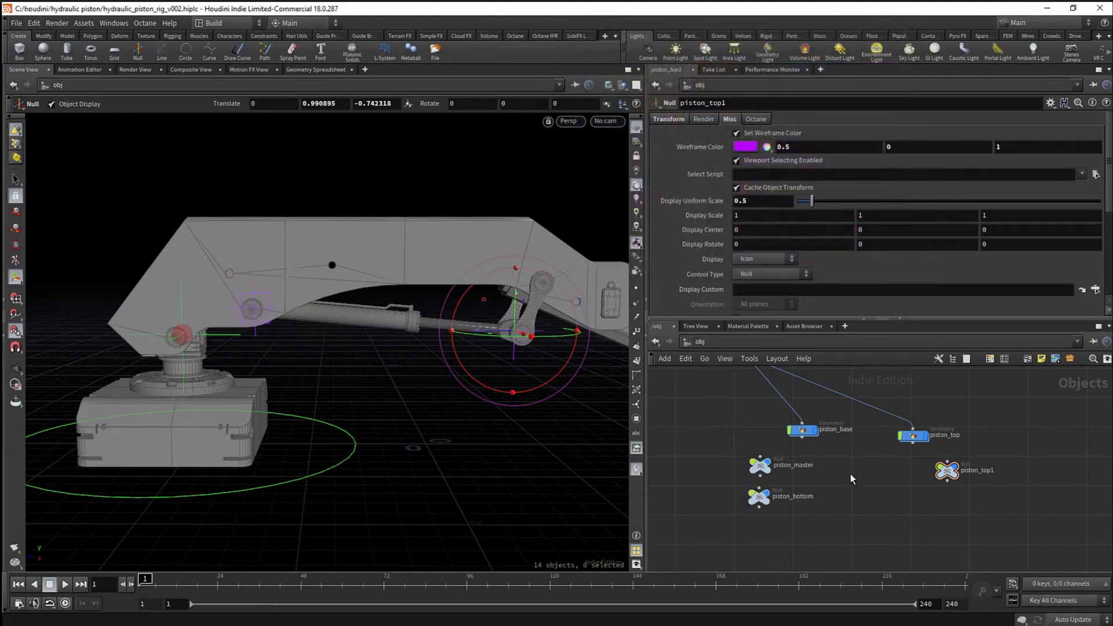
- Zoom out to see the whole arm and select the base null
{"action": "left_click_drag", "start_coordinate": [413, 376], "coordinate": [447, 394], "text": "alt"}
{"action": "right_click_drag", "start_coordinate": [448, 394], "coordinate": [362, 384], "text": "alt"}
{"action": "key", "text": "Escape"}
{"action": "scroll", "coordinate": [826, 450], "scroll_direction": "down", "scroll_amount": 6}
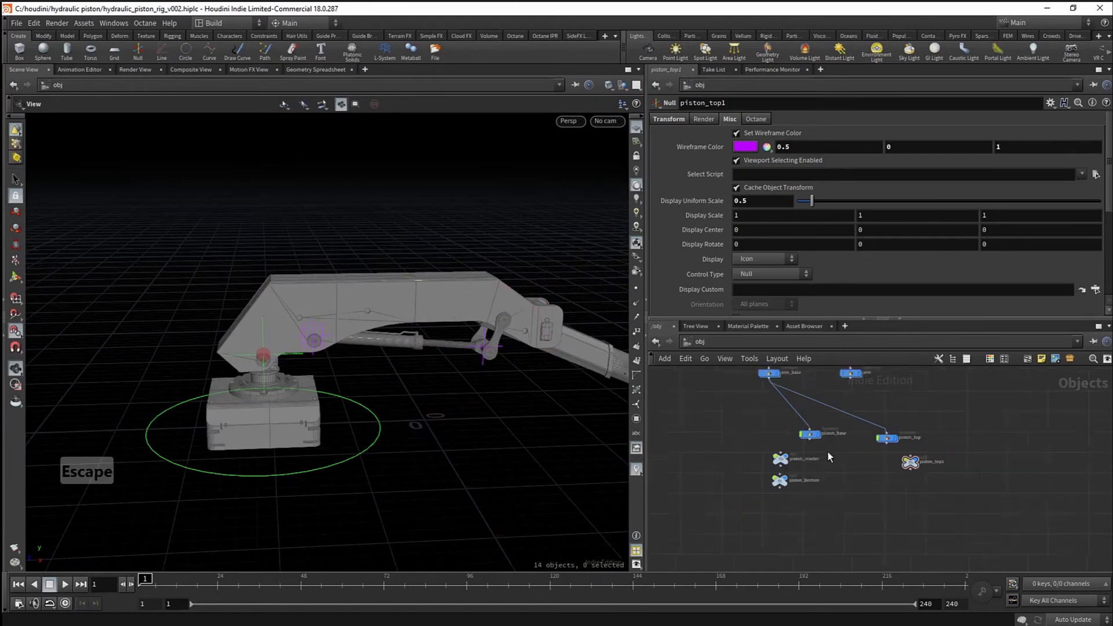
{"action": "middle_click_drag", "start_coordinate": [861, 451], "coordinate": [856, 517]}
{"action": "scroll", "coordinate": [857, 517], "scroll_direction": "up", "scroll_amount": 5}
{"action": "left_click", "coordinate": [826, 448]}
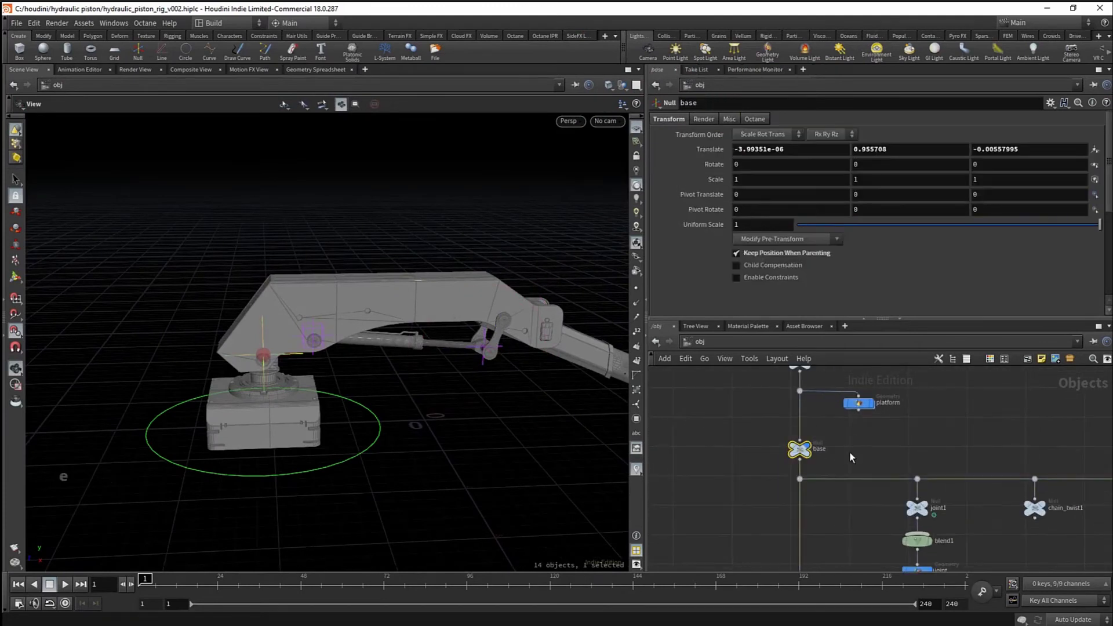
- Frame piston_master in the viewport, then select the piston_bottom null
{"action": "middle_click_drag", "start_coordinate": [845, 447], "coordinate": [812, 462]}
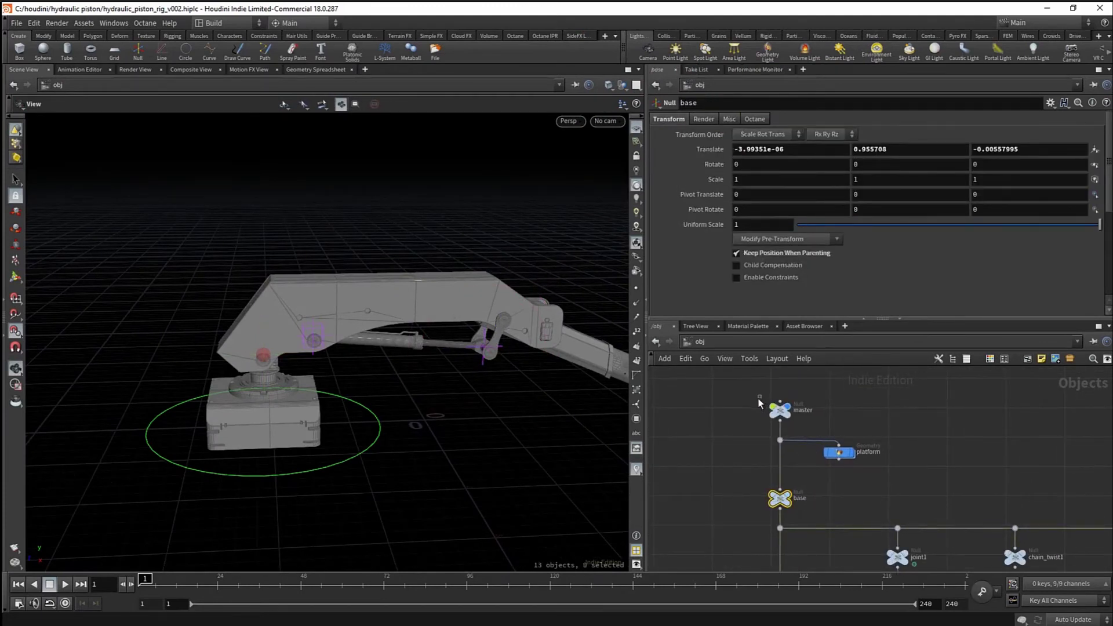
{"action": "scroll", "coordinate": [762, 399], "scroll_direction": "down", "scroll_amount": 3}
{"action": "middle_click_drag", "start_coordinate": [746, 490], "coordinate": [738, 386]}
{"action": "scroll", "coordinate": [809, 462], "scroll_direction": "up", "scroll_amount": 3}
{"action": "mouse_move", "coordinate": [802, 564]}
{"action": "middle_mouse_down"}
{"action": "mouse_move", "coordinate": [811, 463]}
{"action": "mouse_move", "coordinate": [811, 499]}
{"action": "middle_mouse_up"}
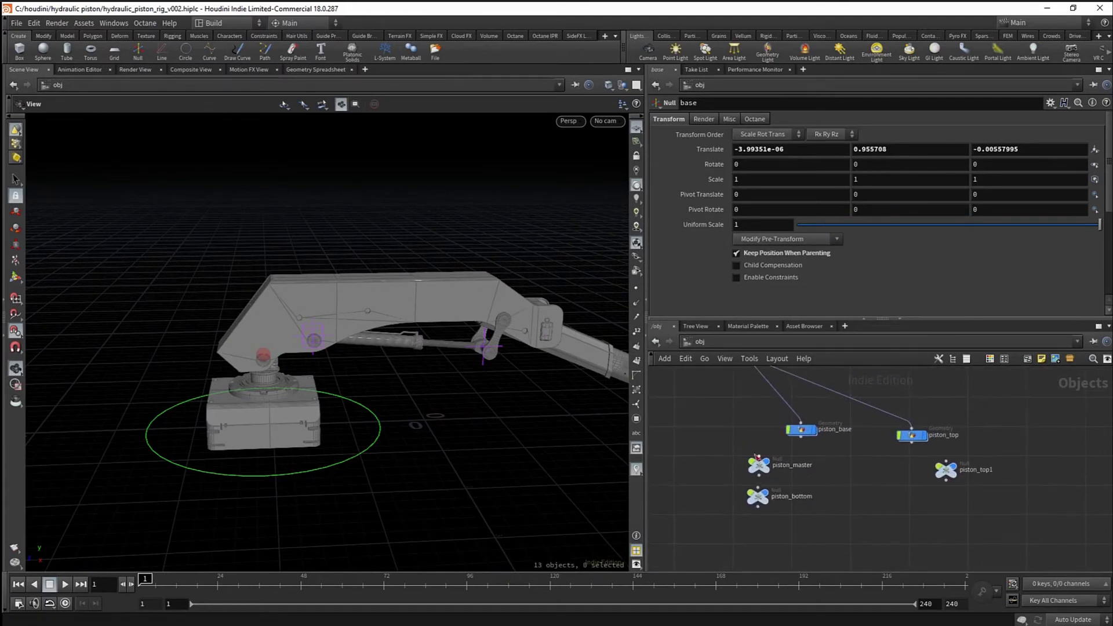
{"action": "left_click", "coordinate": [762, 471]}
{"action": "key", "text": "f"}
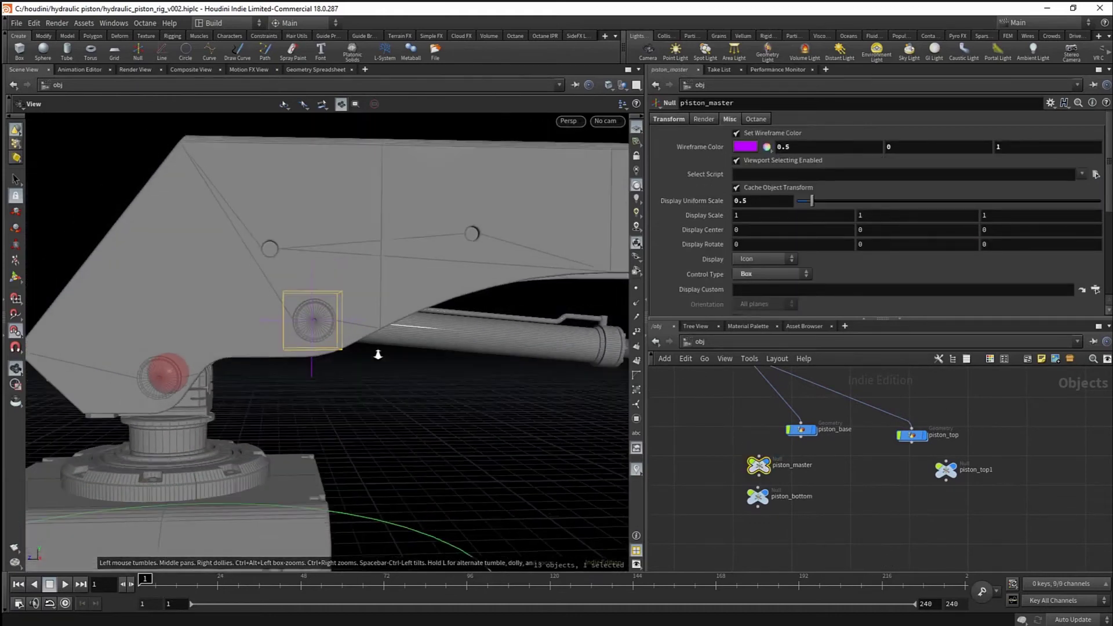
{"action": "left_click_drag", "start_coordinate": [468, 363], "coordinate": [505, 377]}
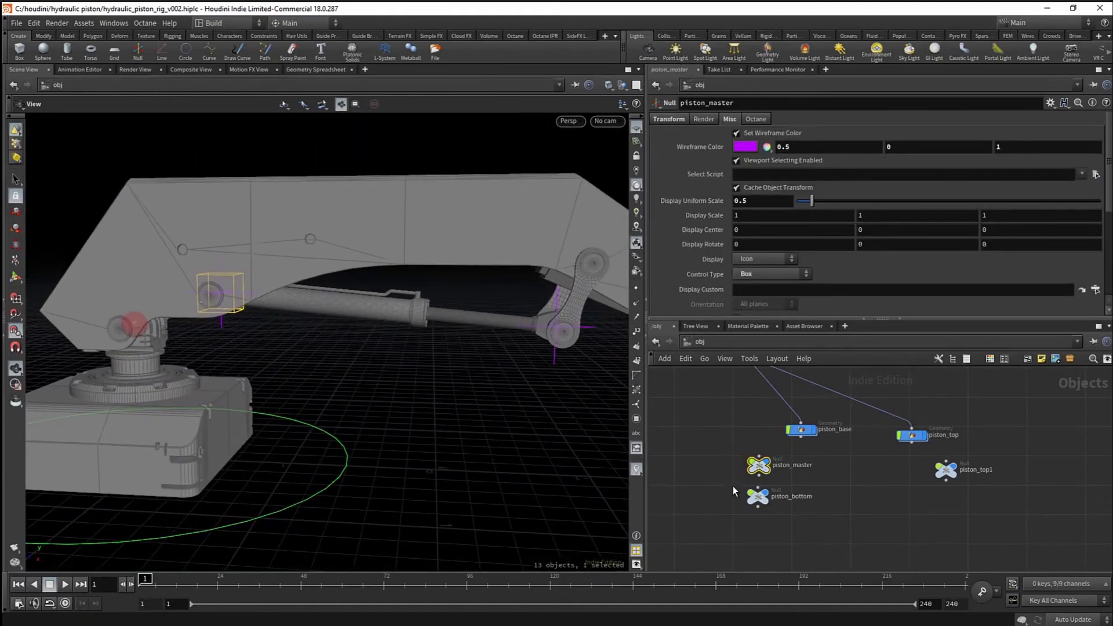
{"action": "left_click", "coordinate": [758, 497]}
{"action": "scroll", "coordinate": [904, 497], "scroll_direction": "down", "scroll_amount": 3}
{"action": "scroll", "coordinate": [441, 374], "scroll_direction": "down", "scroll_amount": 1}
{"action": "middle_click_drag", "start_coordinate": [507, 390], "coordinate": [469, 392]}
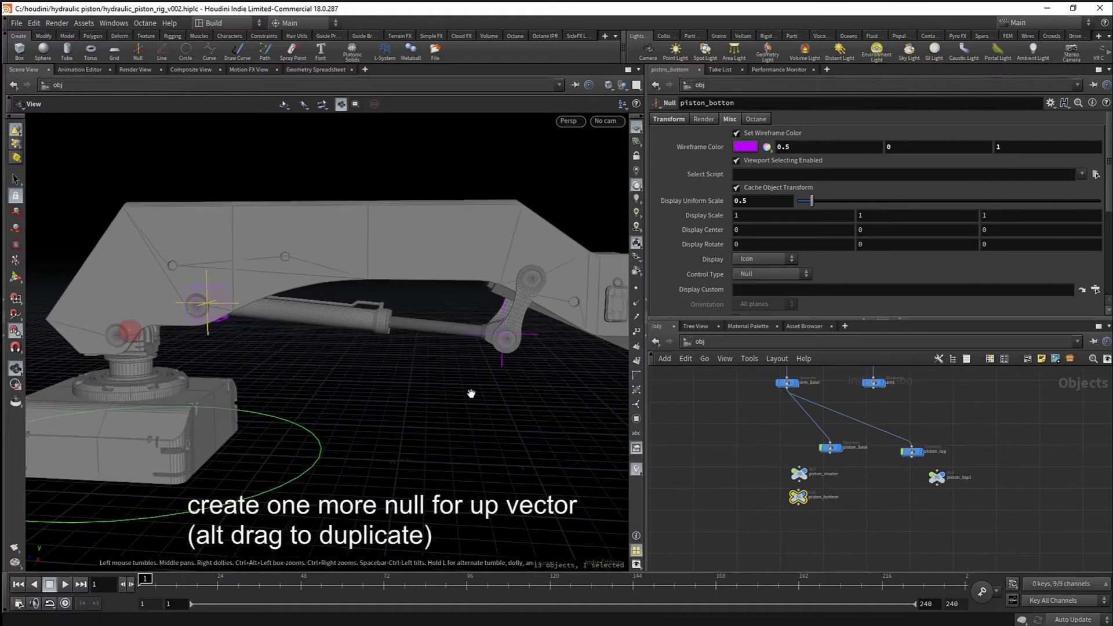
{"action": "scroll", "coordinate": [852, 494], "scroll_direction": "up", "scroll_amount": 2}
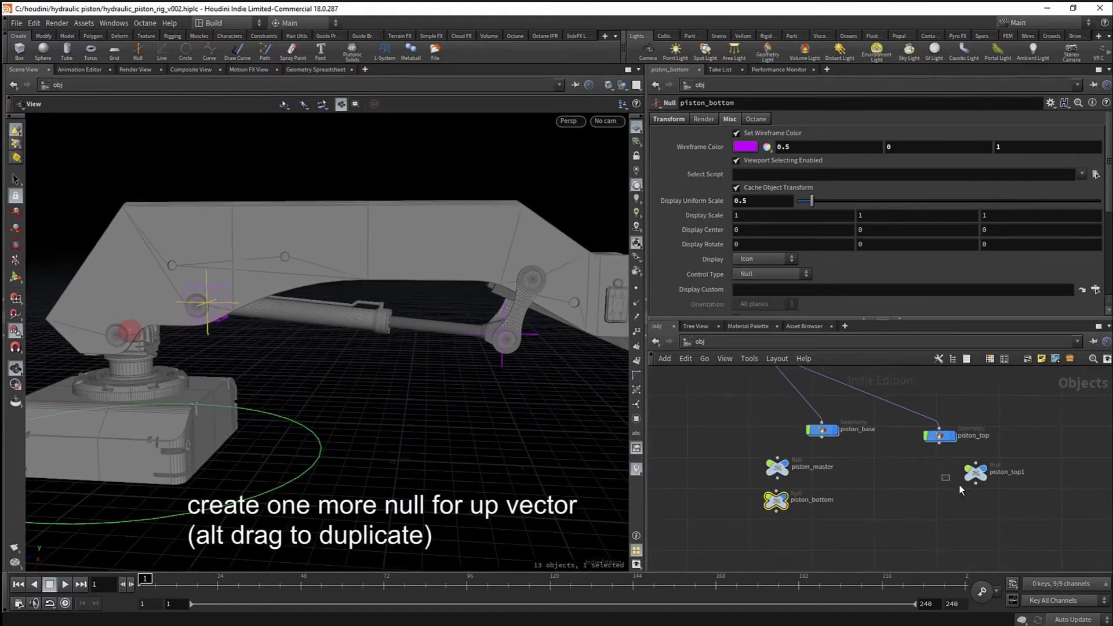
- Duplicate piston_bottom and move the copy up above the arm
{"action": "left_click_drag", "start_coordinate": [783, 504], "coordinate": [883, 493], "text": "alt"}
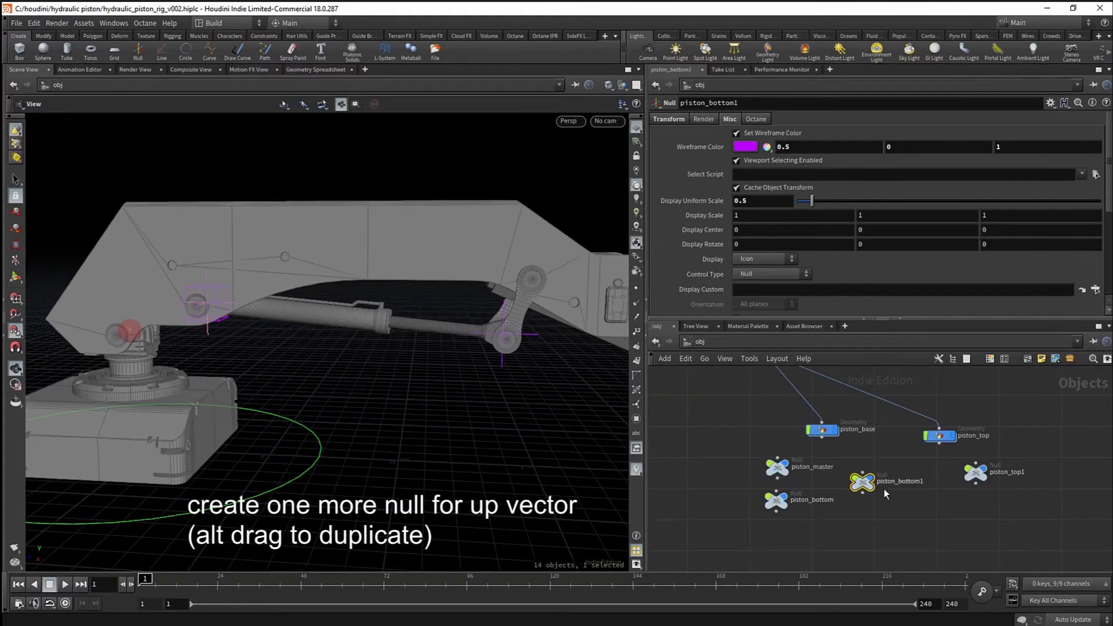
{"action": "key", "text": "w"}
{"action": "left_click_drag", "start_coordinate": [323, 313], "coordinate": [348, 325], "text": "alt"}
{"action": "scroll", "coordinate": [323, 313], "scroll_direction": "down", "scroll_amount": 1}
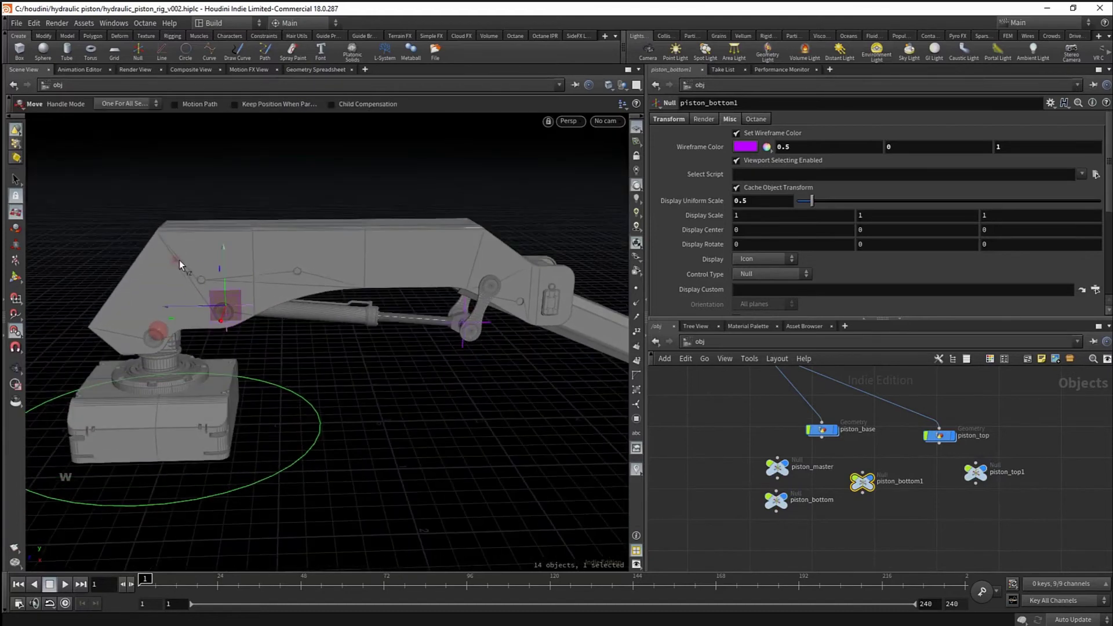
{"action": "left_click_drag", "start_coordinate": [180, 261], "coordinate": [325, 203]}
{"action": "left_click_drag", "start_coordinate": [364, 266], "coordinate": [406, 255], "text": "alt"}
{"action": "right_click_drag", "start_coordinate": [406, 255], "coordinate": [453, 282], "text": "alt"}
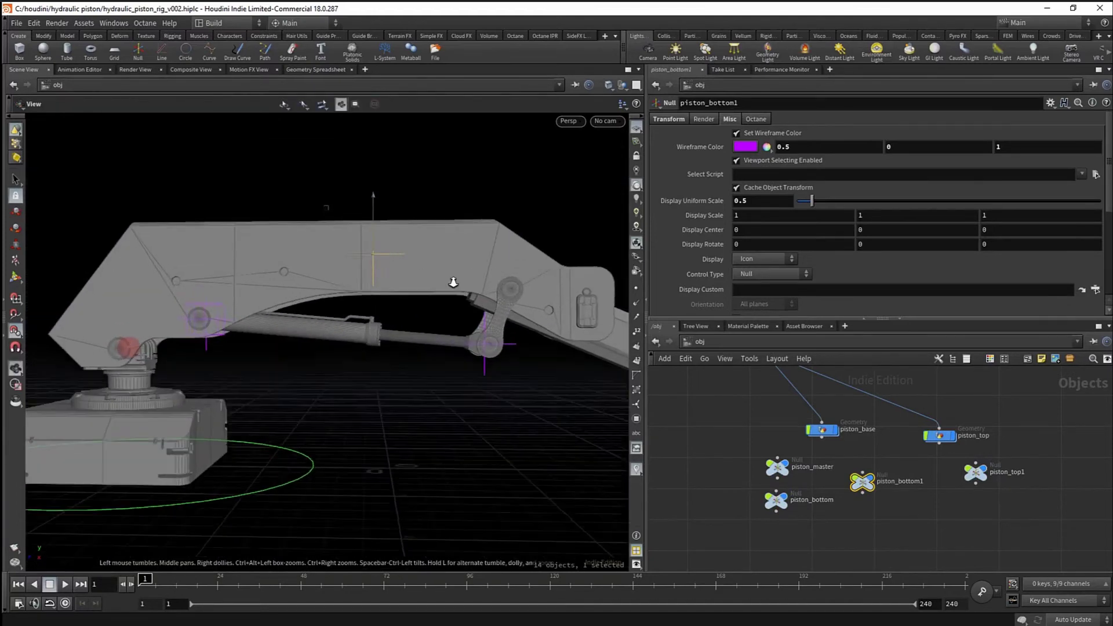
{"action": "left_click_drag", "start_coordinate": [453, 283], "coordinate": [414, 283], "text": "alt"}
- Make the copied null a Box control with display scale 0.3
{"action": "left_click", "coordinate": [761, 277]}
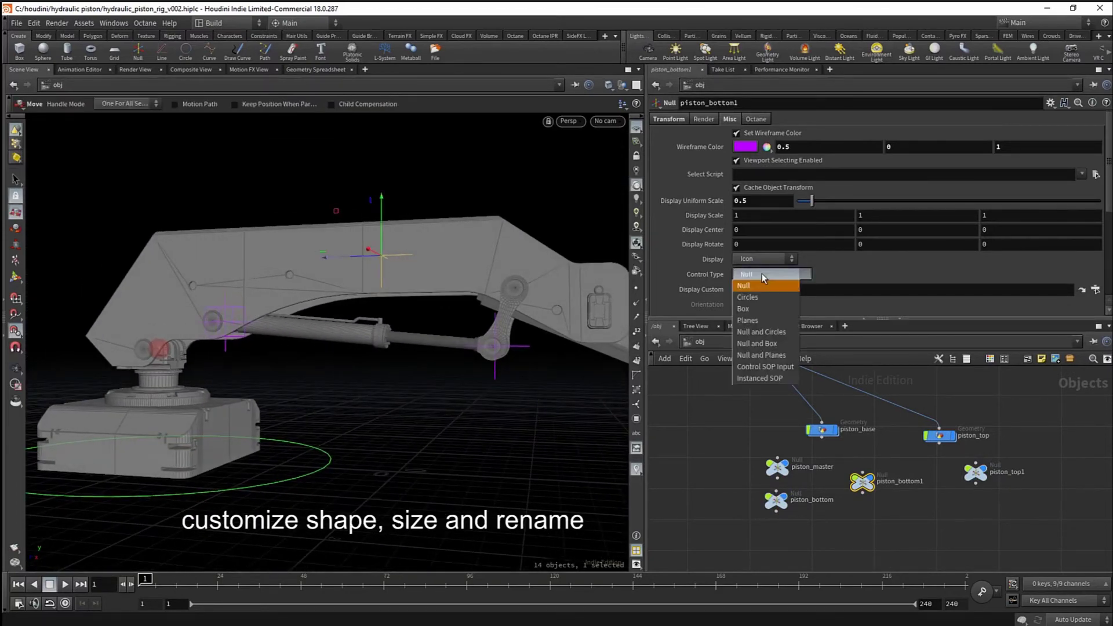
{"action": "left_click", "coordinate": [761, 296]}
{"action": "left_click_drag", "start_coordinate": [405, 315], "coordinate": [567, 306], "text": "alt"}
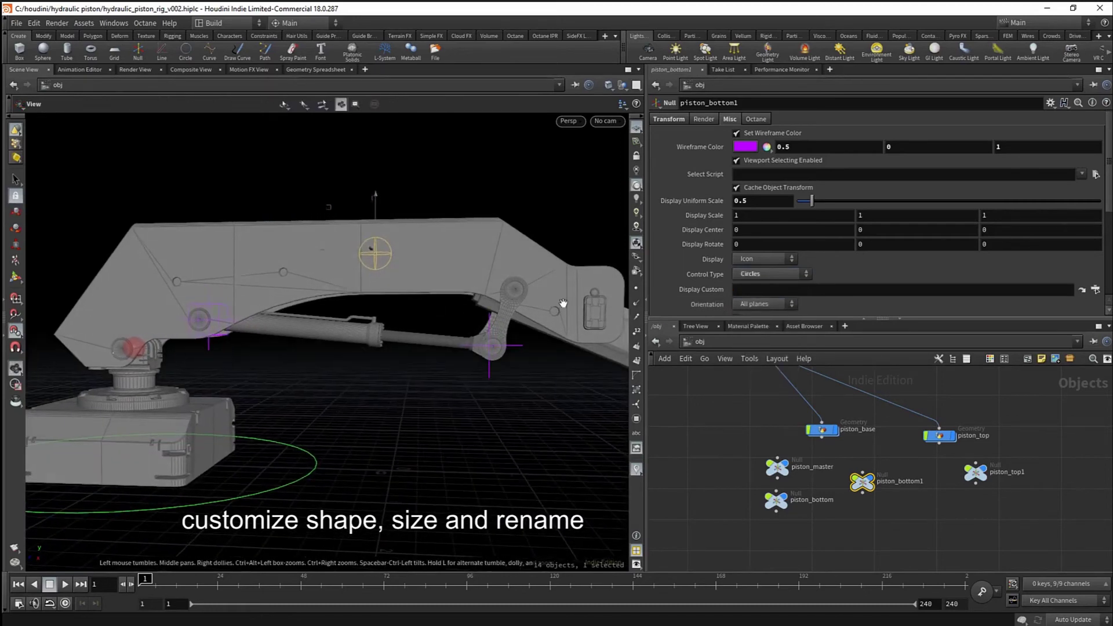
{"action": "left_click", "coordinate": [757, 277]}
{"action": "left_click", "coordinate": [756, 312]}
{"action": "left_click_drag", "start_coordinate": [449, 298], "coordinate": [413, 300], "text": "alt"}
{"action": "type", "text": "3"}
{"action": "key", "text": "Return"}
{"action": "left_click_drag", "start_coordinate": [441, 394], "coordinate": [465, 392], "text": "alt"}
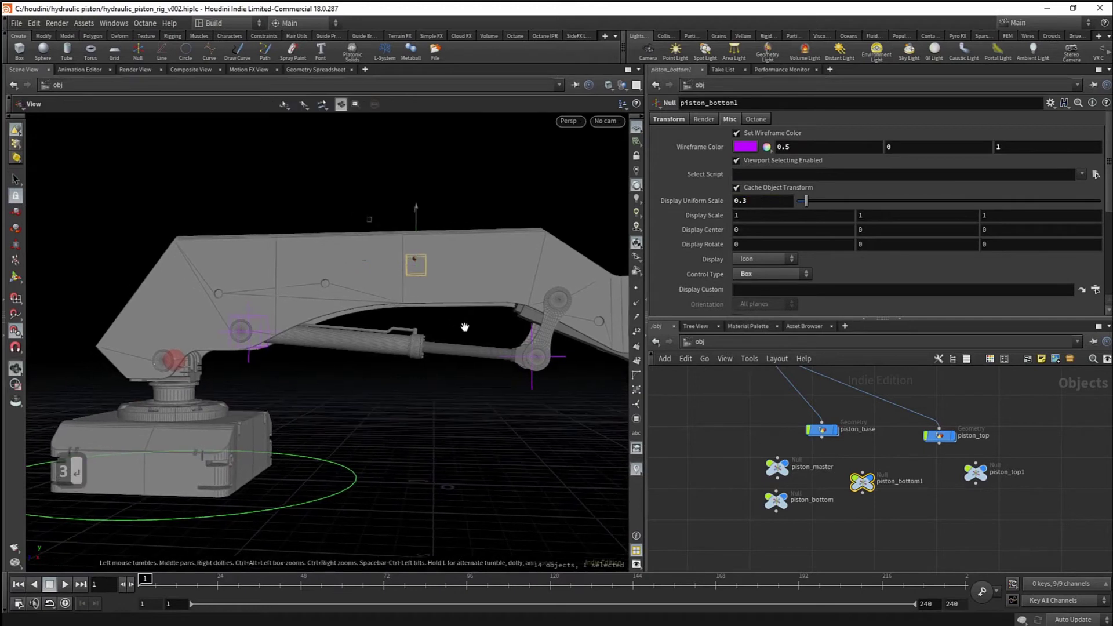
- Rename piston_bottom1 to piston_up
{"action": "left_click_drag", "start_coordinate": [901, 483], "coordinate": [966, 488]}
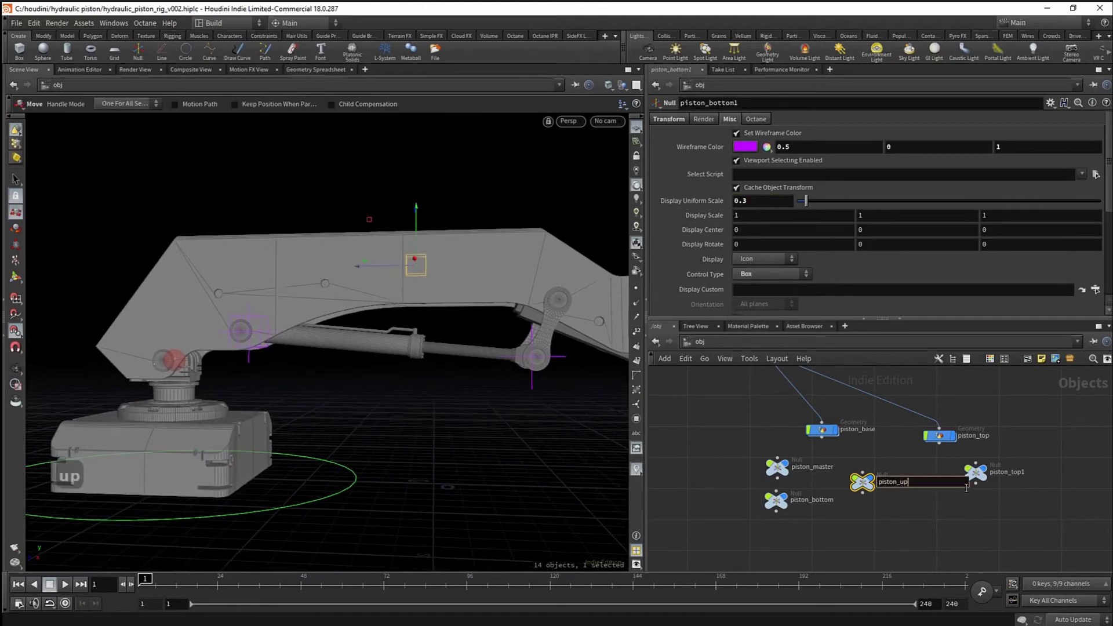
{"action": "type", "text": "up"}
{"action": "key", "text": "Return"}
{"action": "middle_click_drag", "start_coordinate": [905, 510], "coordinate": [914, 504]}
{"action": "left_click", "coordinate": [775, 500]}
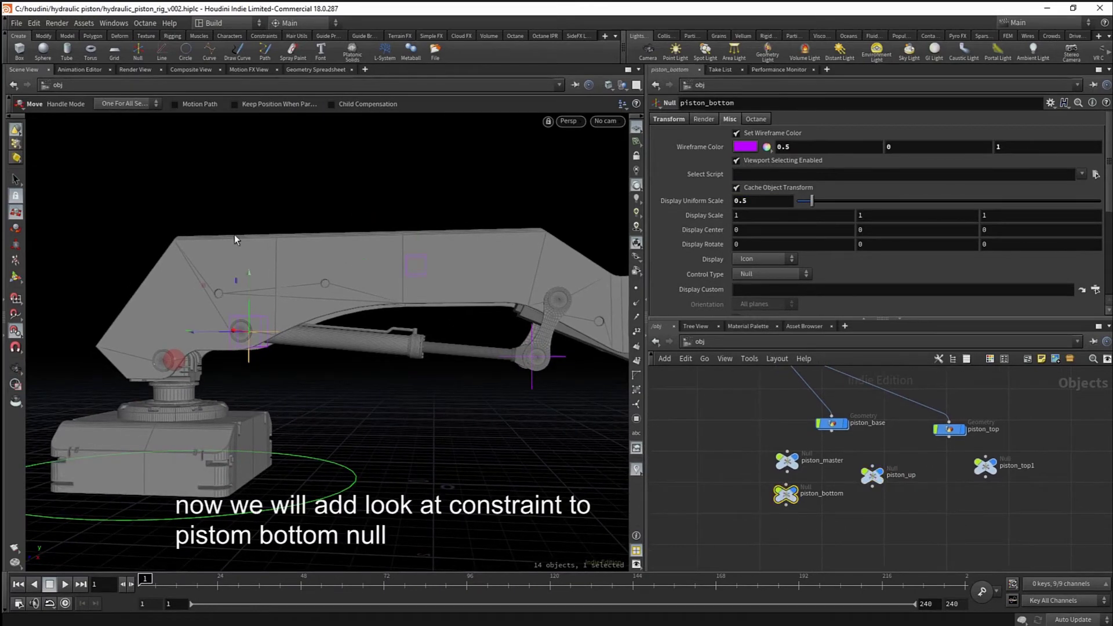
- Add a Look At constraint to piston_bottom aimed at piston_top1, with piston_up as up object
{"action": "left_click", "coordinate": [173, 36]}
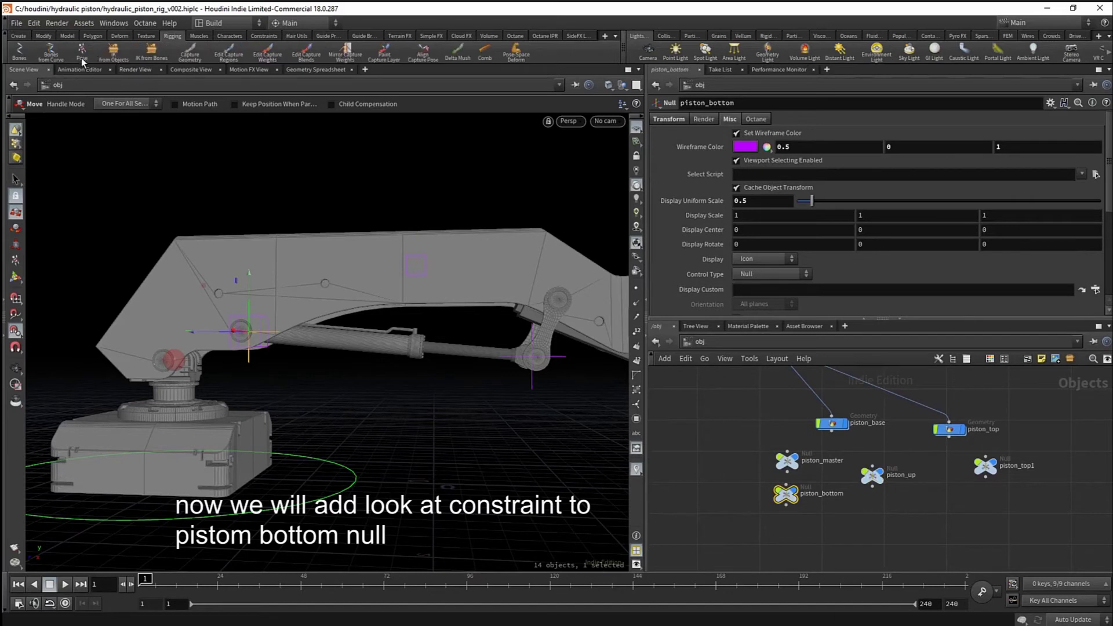
{"action": "left_click", "coordinate": [225, 36]}
{"action": "left_click", "coordinate": [262, 36]}
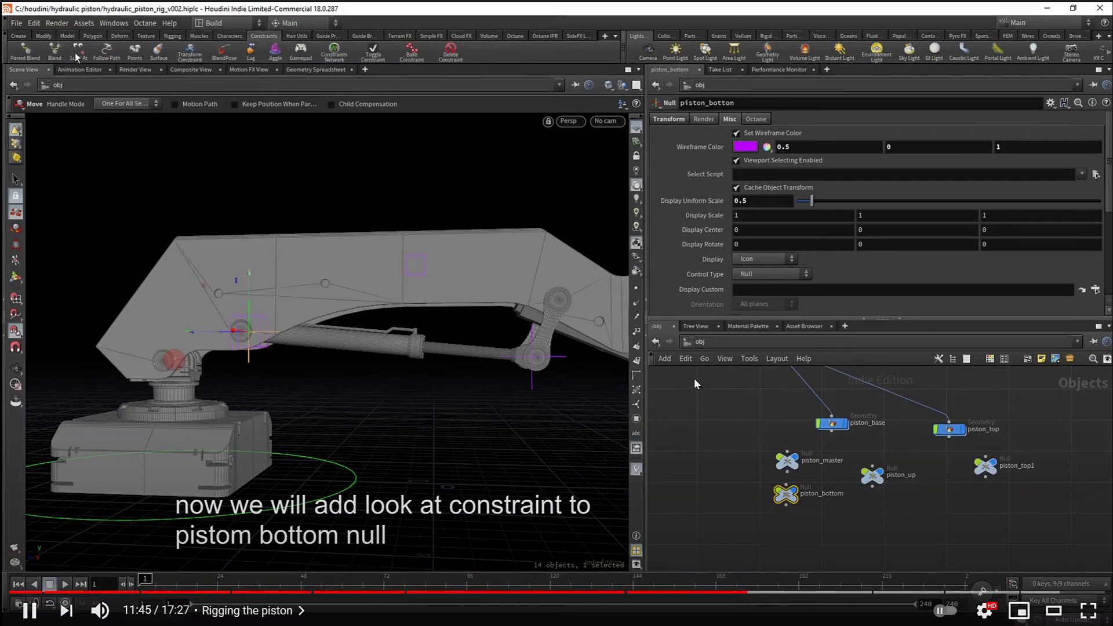
{"action": "left_click", "coordinate": [1091, 470]}
{"action": "left_click", "coordinate": [604, 291]}
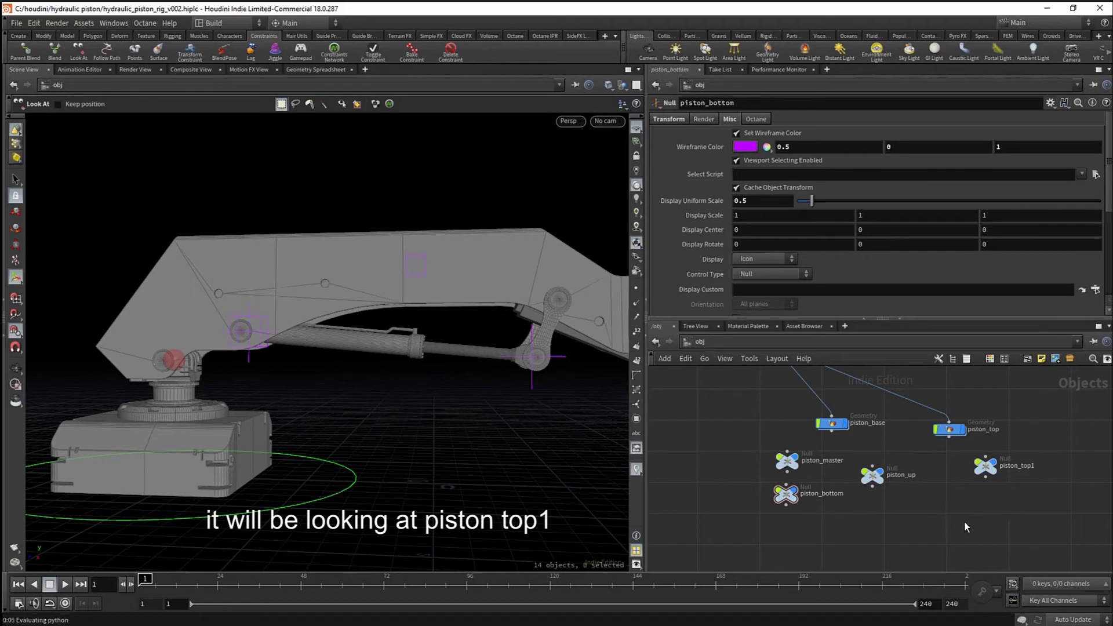
{"action": "left_click", "coordinate": [990, 478]}
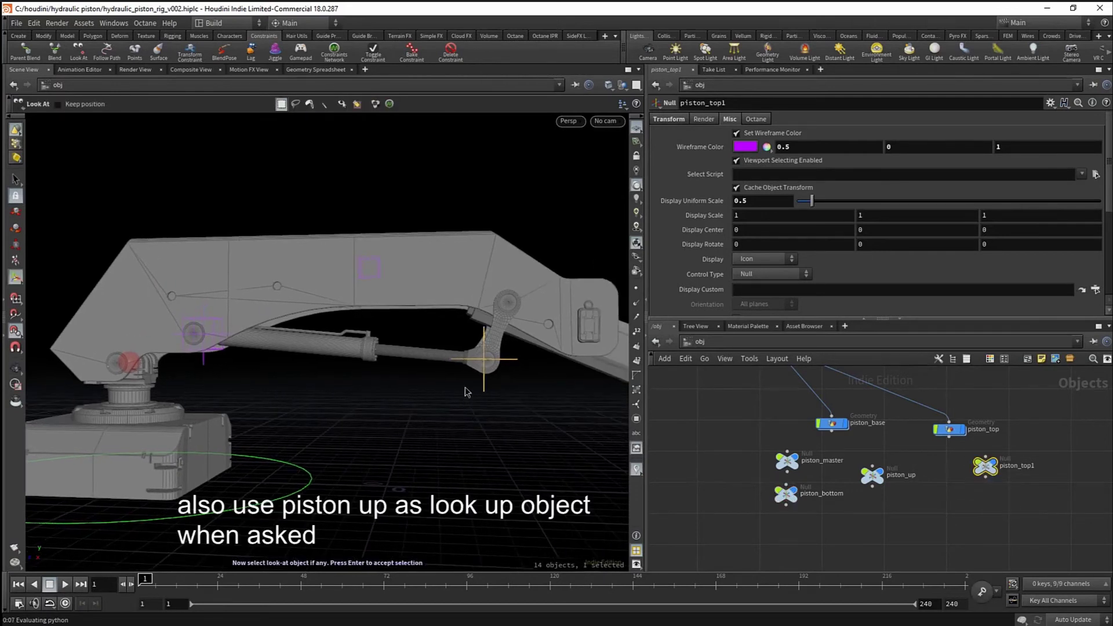
{"action": "left_click", "coordinate": [889, 541]}
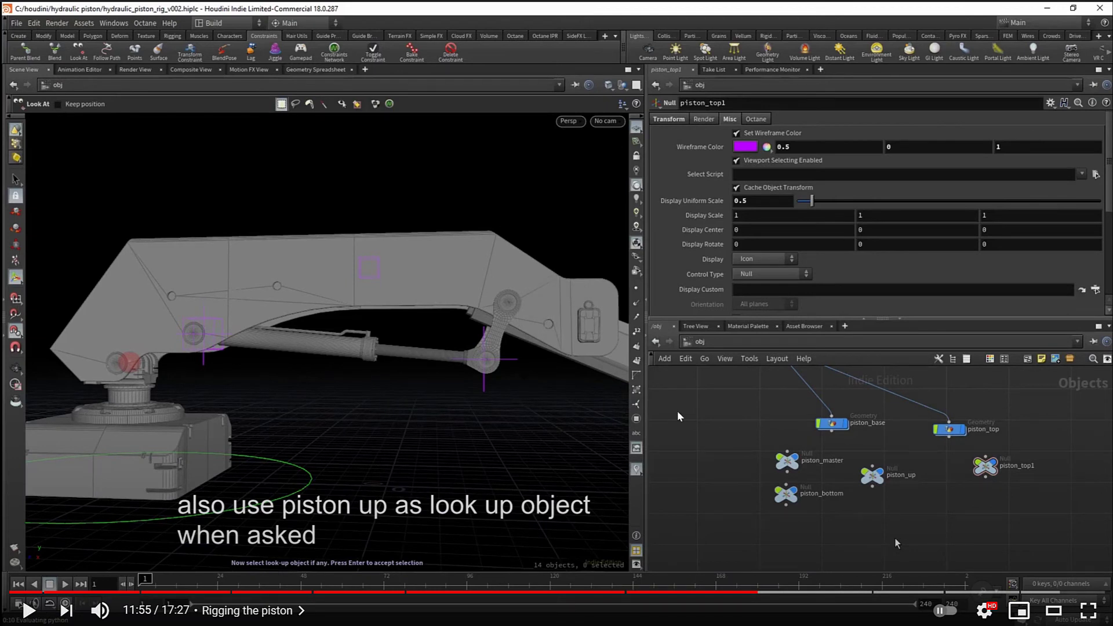
{"action": "left_click", "coordinate": [894, 537]}
{"action": "key", "text": "Return"}
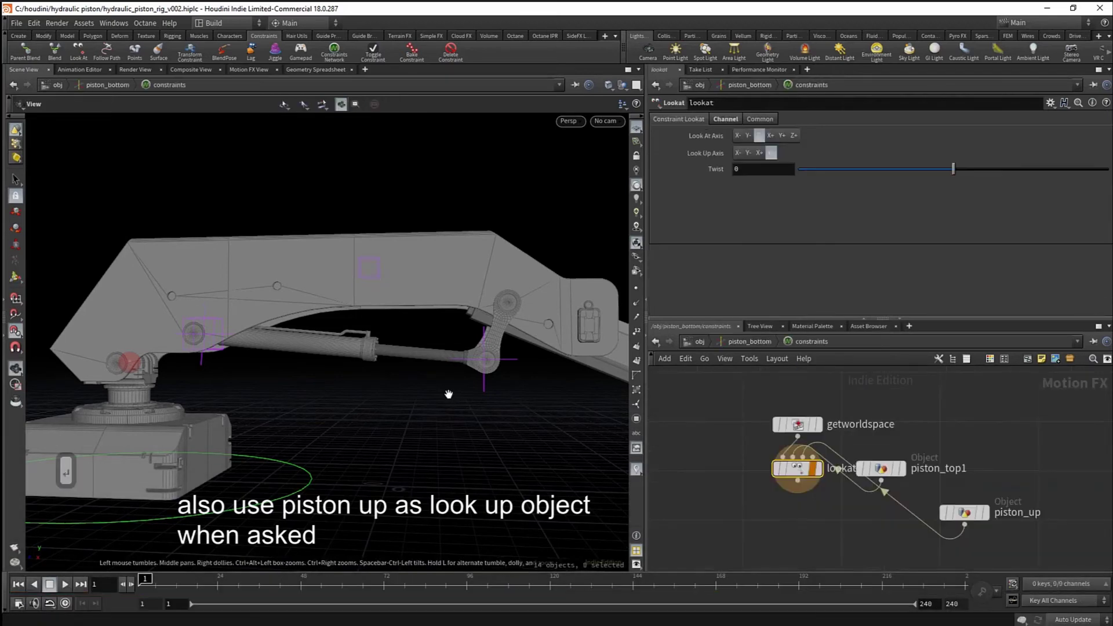
{"action": "left_click", "coordinate": [701, 342]}
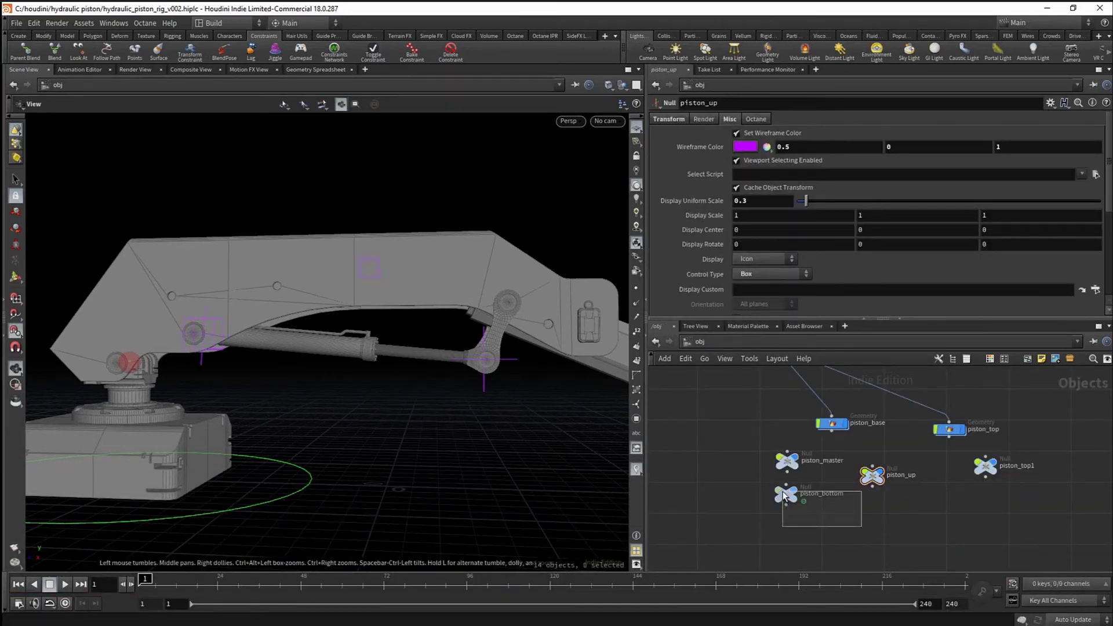
- Reorient the views and undo an accidental move of piston_top1
{"action": "left_click_drag", "start_coordinate": [784, 496], "coordinate": [784, 495]}
{"action": "left_click_drag", "start_coordinate": [266, 380], "coordinate": [385, 395]}
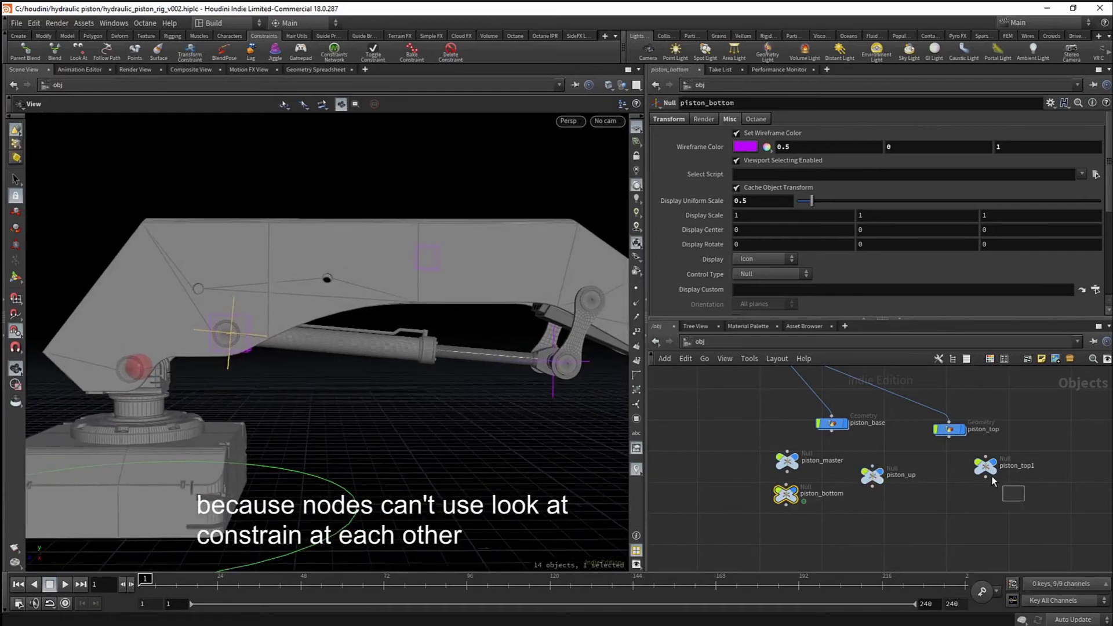
{"action": "left_click_drag", "start_coordinate": [473, 413], "coordinate": [500, 231]}
{"action": "key", "text": "w"}
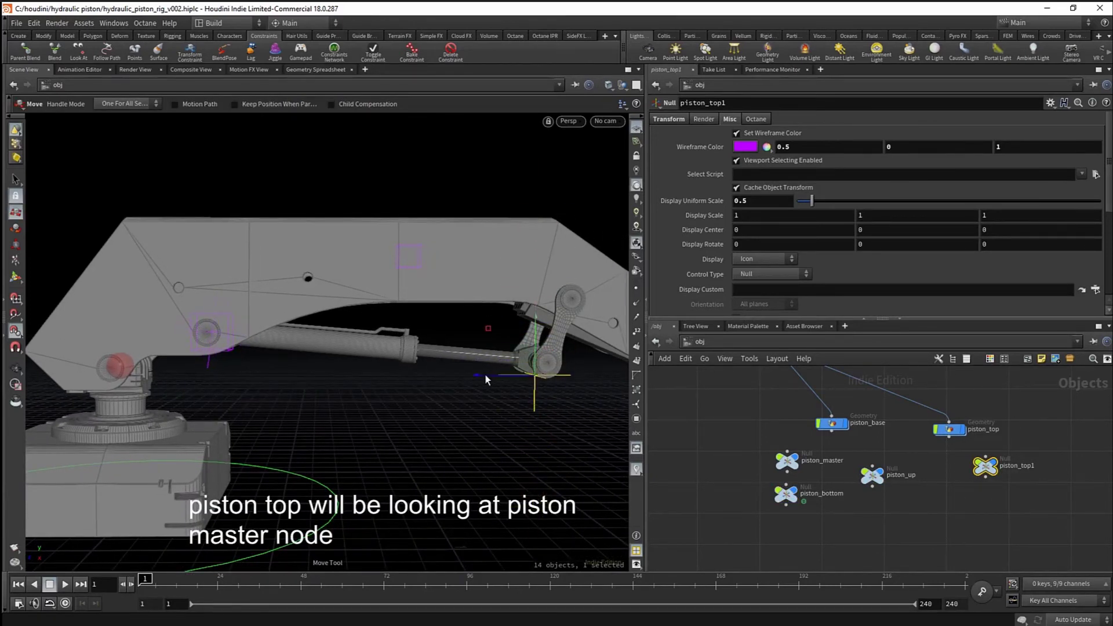
{"action": "key", "text": "ctrl+z"}
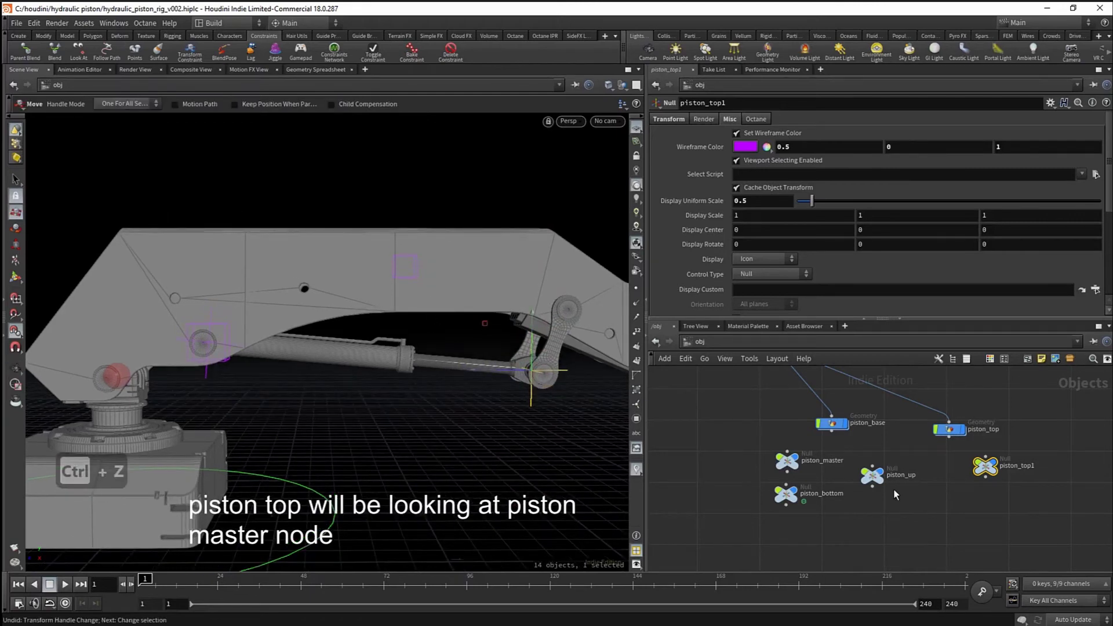
{"action": "middle_click_drag", "start_coordinate": [893, 501], "coordinate": [897, 495]}
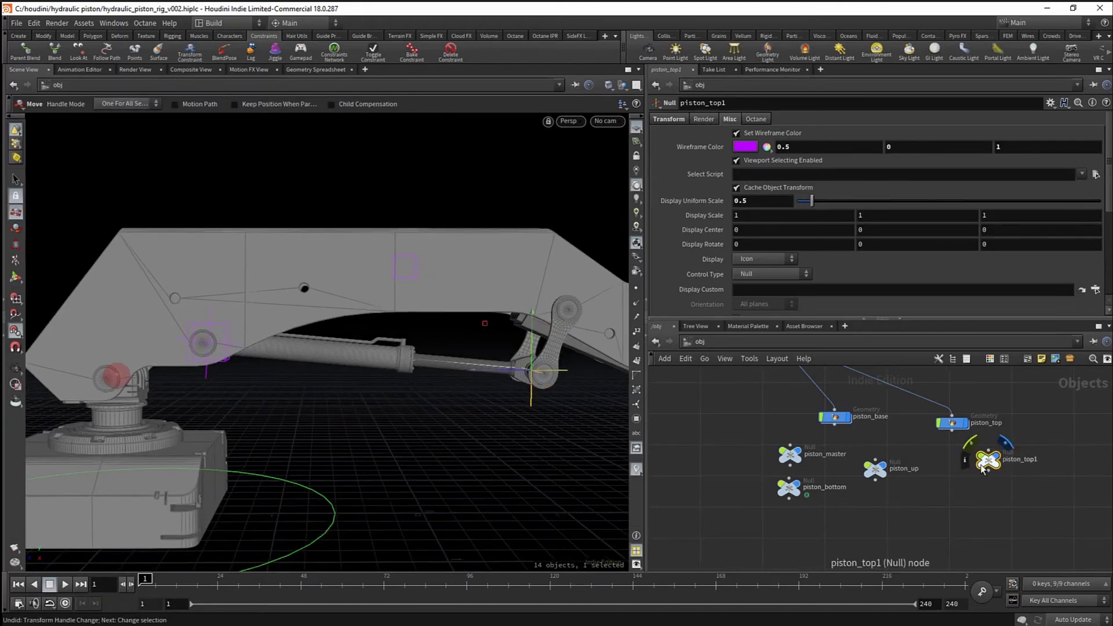
{"action": "middle_click_drag", "start_coordinate": [514, 402], "coordinate": [502, 406], "text": "alt"}
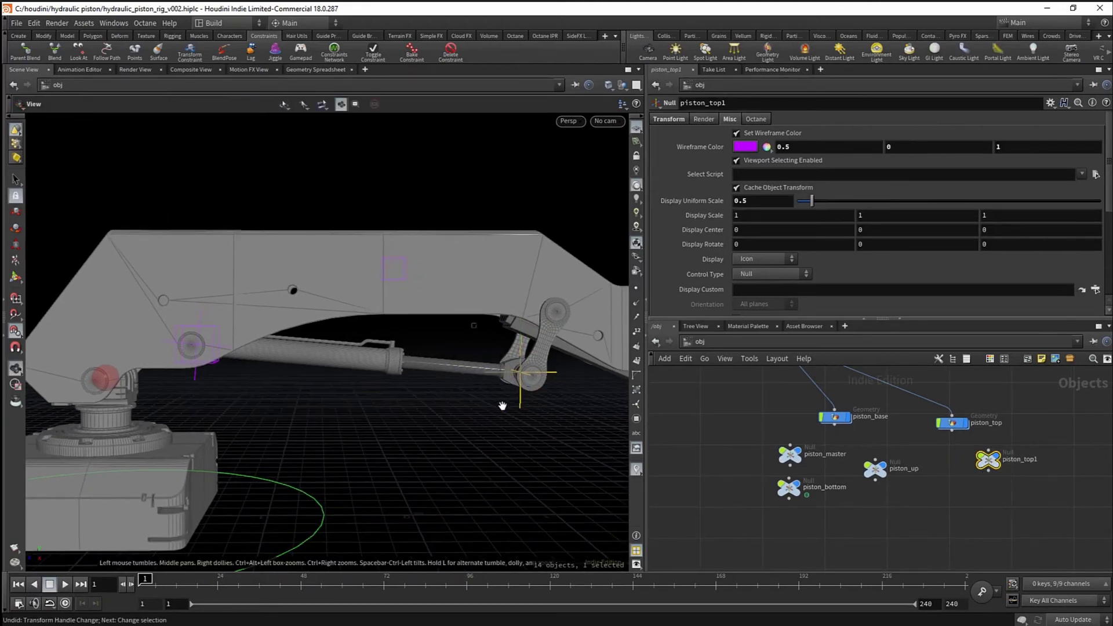
- Add a Look At constraint on piston_top1 aimed at piston_master, using piston_up as up object
{"action": "left_click", "coordinate": [77, 55]}
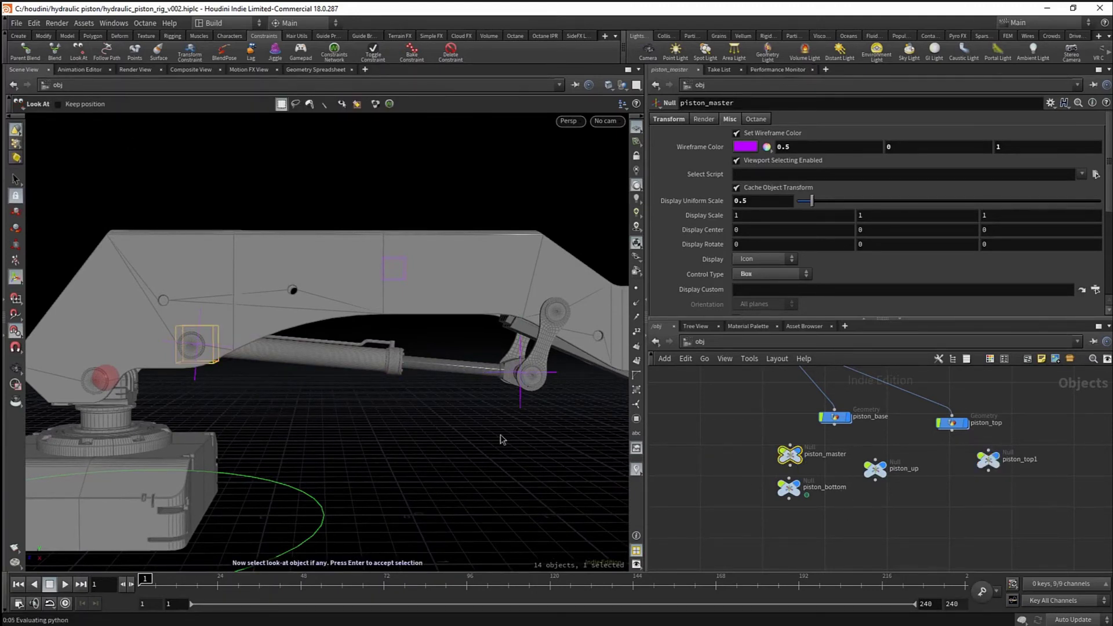
{"action": "left_click_drag", "start_coordinate": [861, 458], "coordinate": [862, 459]}
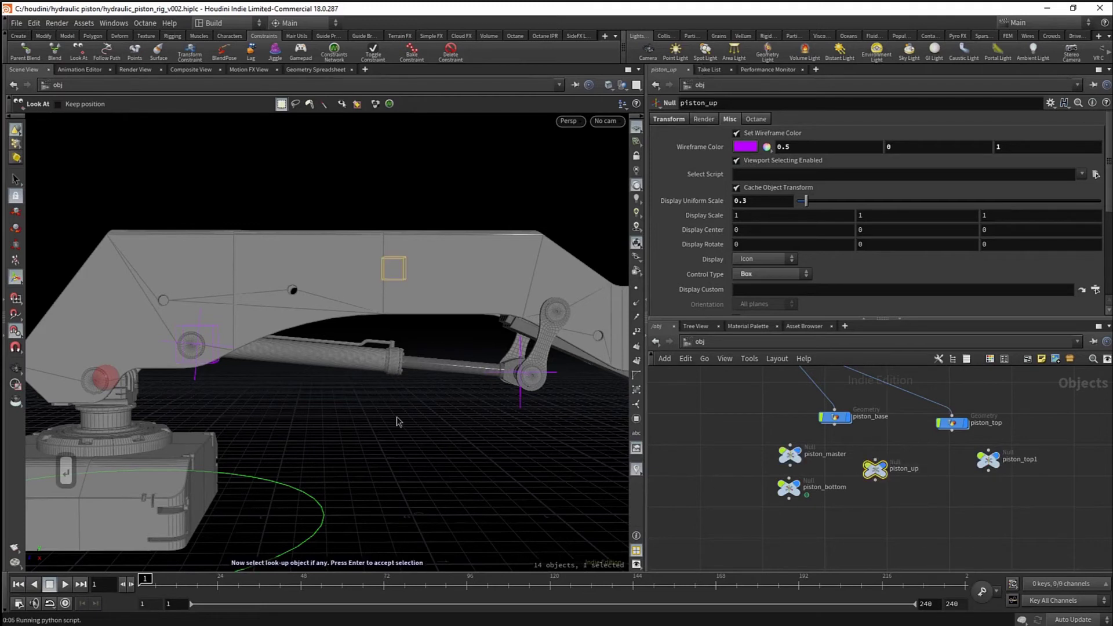
{"action": "key", "text": "Return"}
{"action": "left_click", "coordinate": [701, 344]}
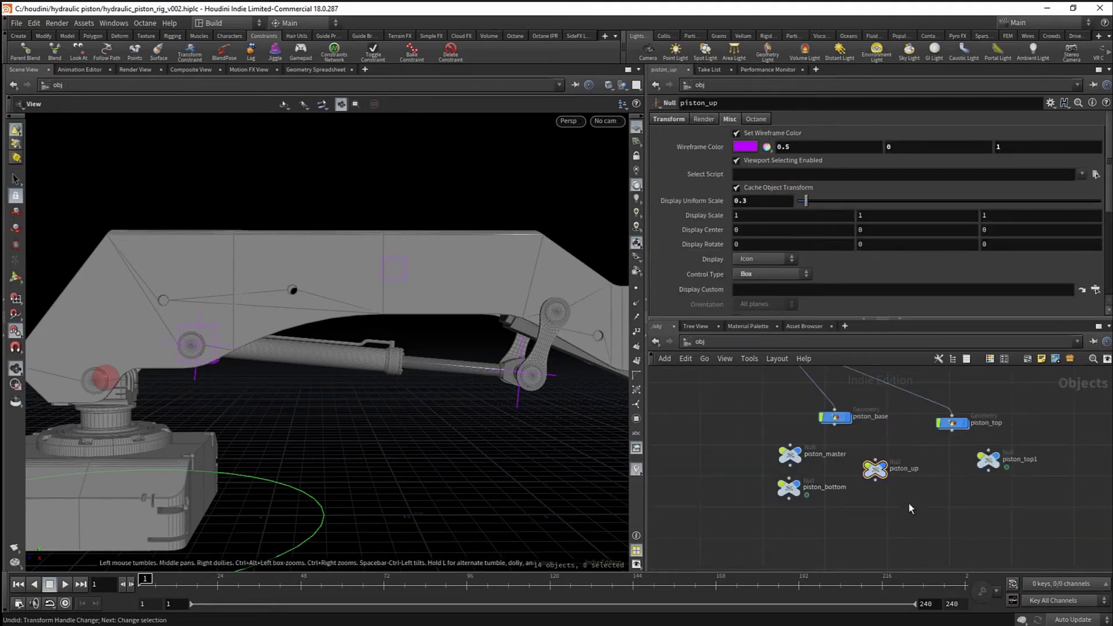
{"action": "left_click_drag", "start_coordinate": [789, 486], "coordinate": [793, 510]}
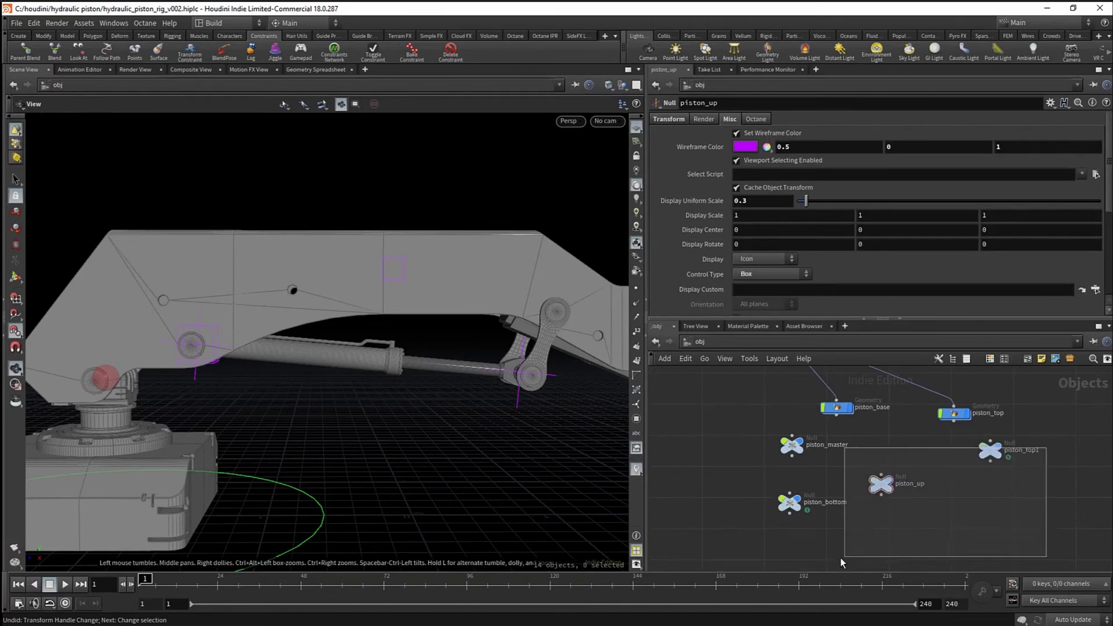
{"action": "left_click_drag", "start_coordinate": [1046, 447], "coordinate": [779, 505]}
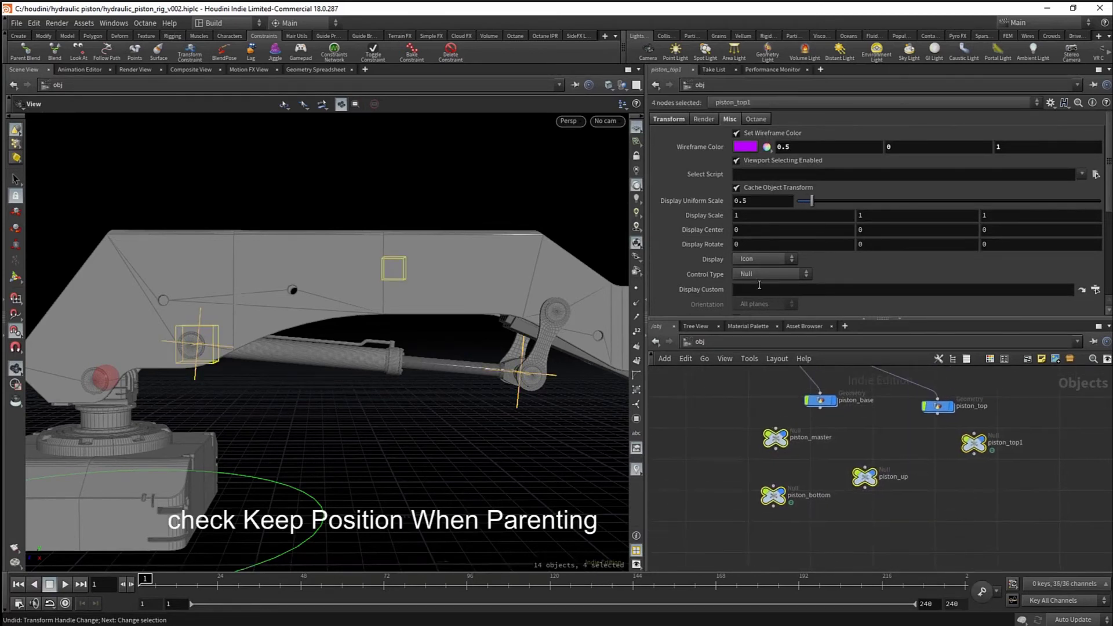
- Wire piston_bottom, piston_up and piston_top1 under piston_master, then test-rotate piston_master
{"action": "left_click", "coordinate": [670, 120]}
{"action": "left_click", "coordinate": [730, 484]}
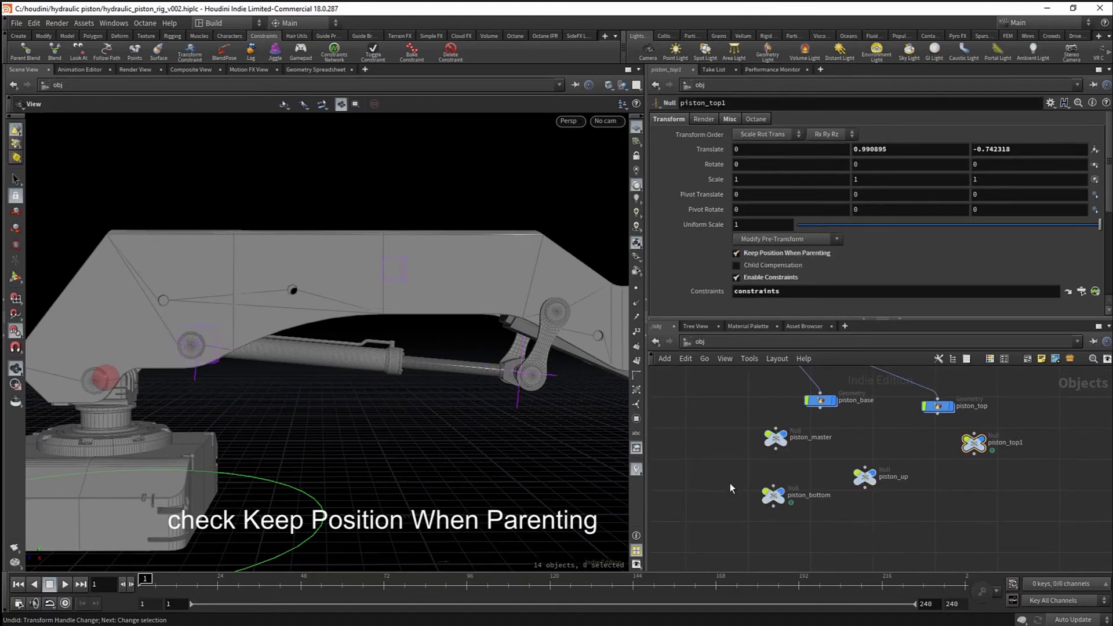
{"action": "left_click_drag", "start_coordinate": [775, 482], "coordinate": [781, 453]}
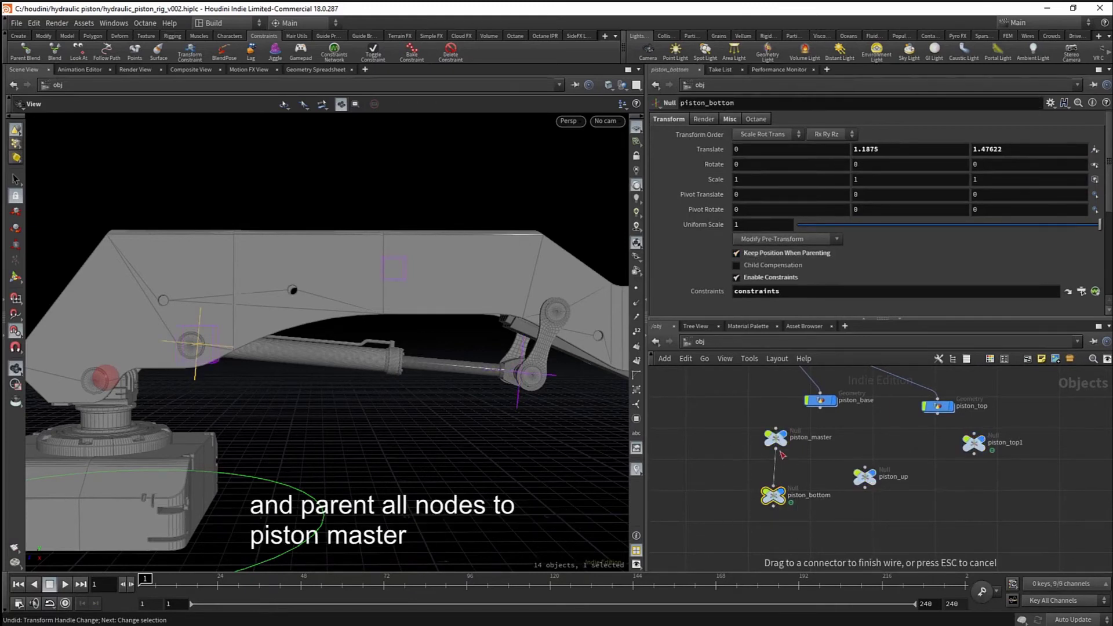
{"action": "left_click_drag", "start_coordinate": [865, 478], "coordinate": [892, 502]}
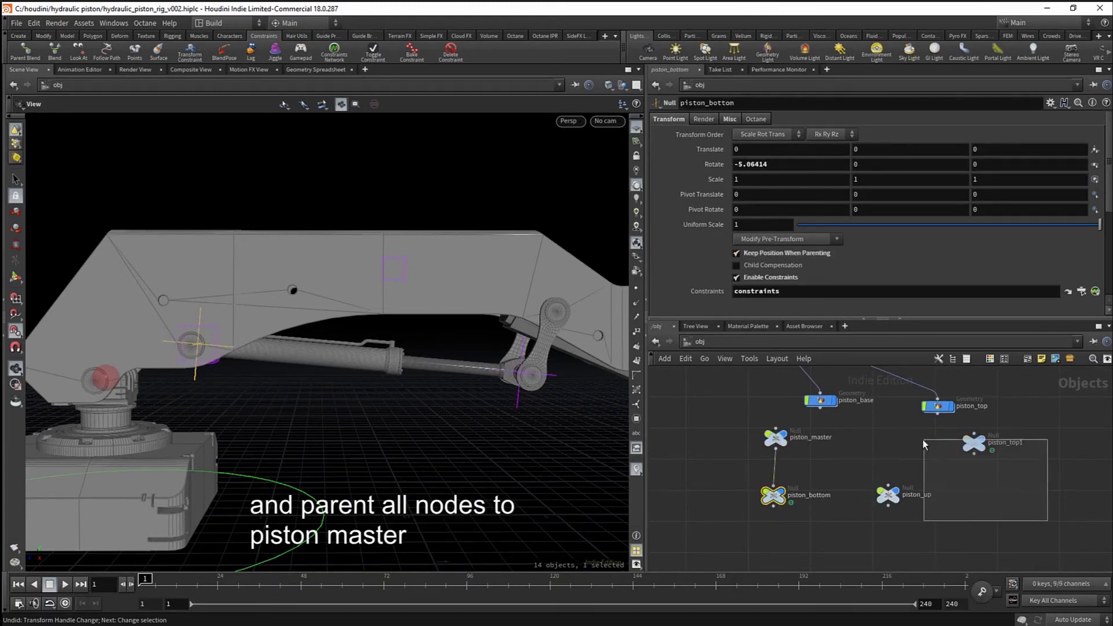
{"action": "left_click_drag", "start_coordinate": [974, 443], "coordinate": [967, 483]}
{"action": "left_click", "coordinate": [888, 496], "text": "shift"}
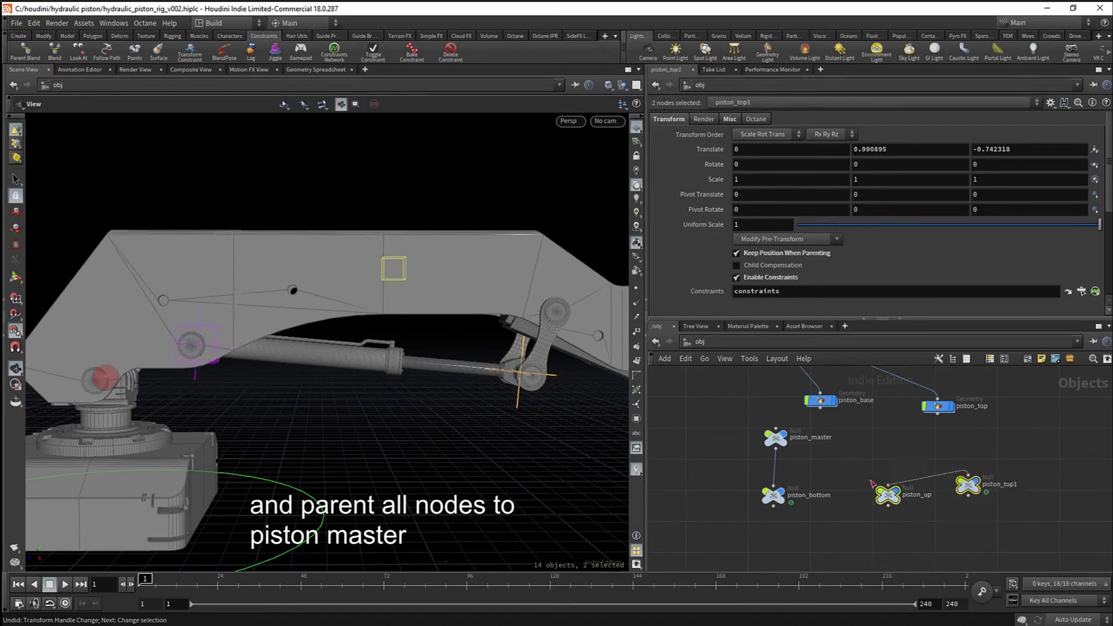
{"action": "left_click_drag", "start_coordinate": [872, 483], "coordinate": [800, 461]}
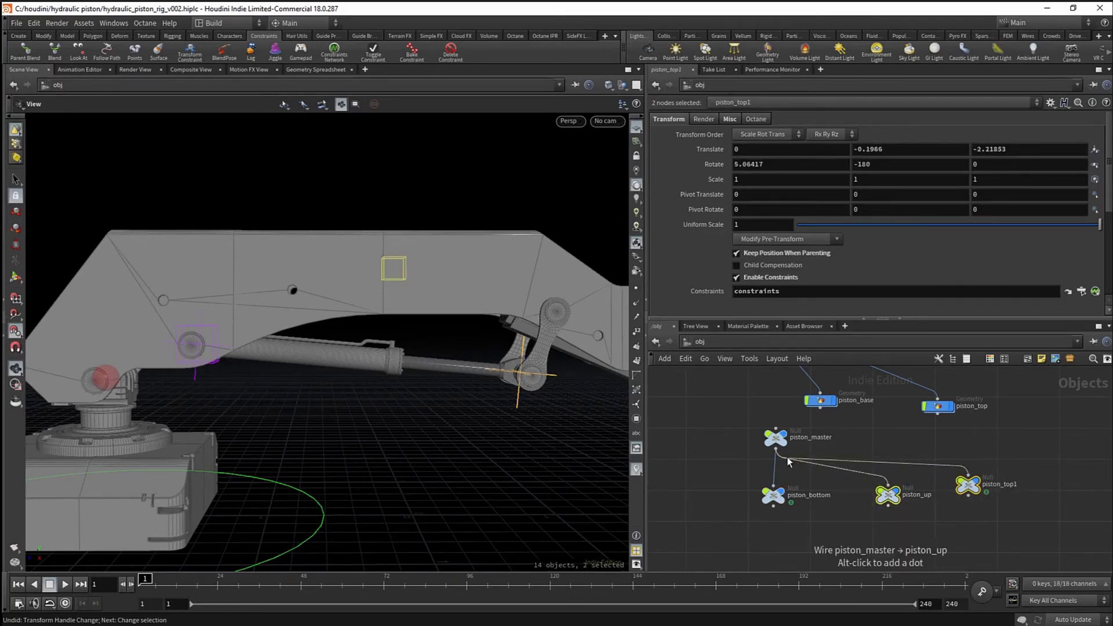
{"action": "left_click", "coordinate": [776, 439]}
{"action": "key", "text": "e"}
{"action": "left_click_drag", "start_coordinate": [213, 330], "coordinate": [200, 350]}
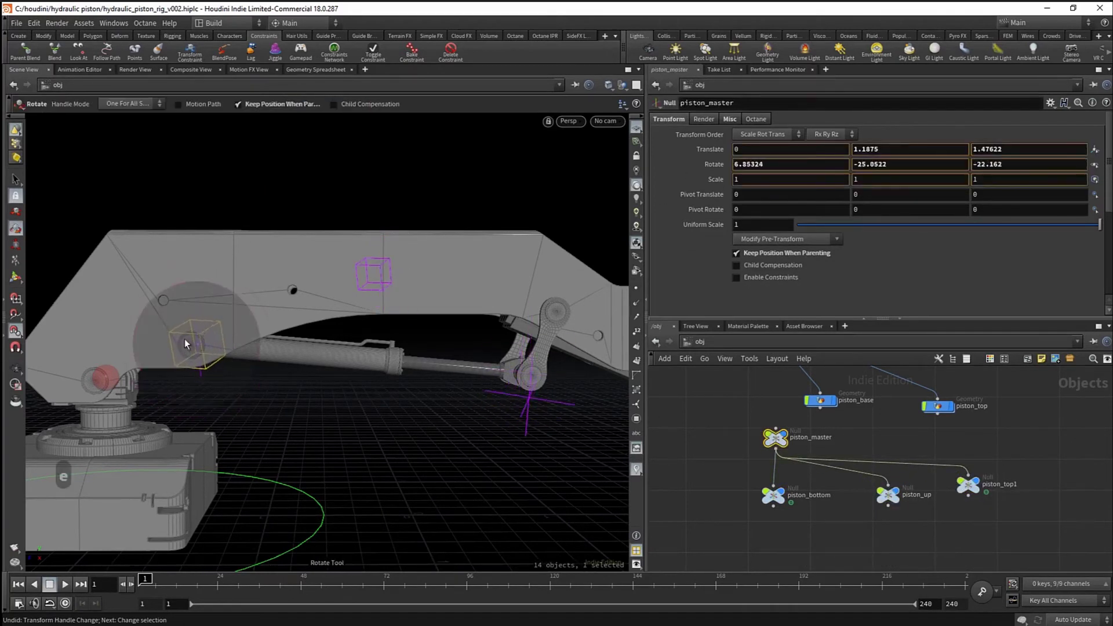
- Undo the test rotation and detach piston_base and piston_top from their old parents
{"action": "key", "text": "ctrl+z"}
{"action": "scroll", "coordinate": [814, 502], "scroll_direction": "down", "scroll_amount": 4}
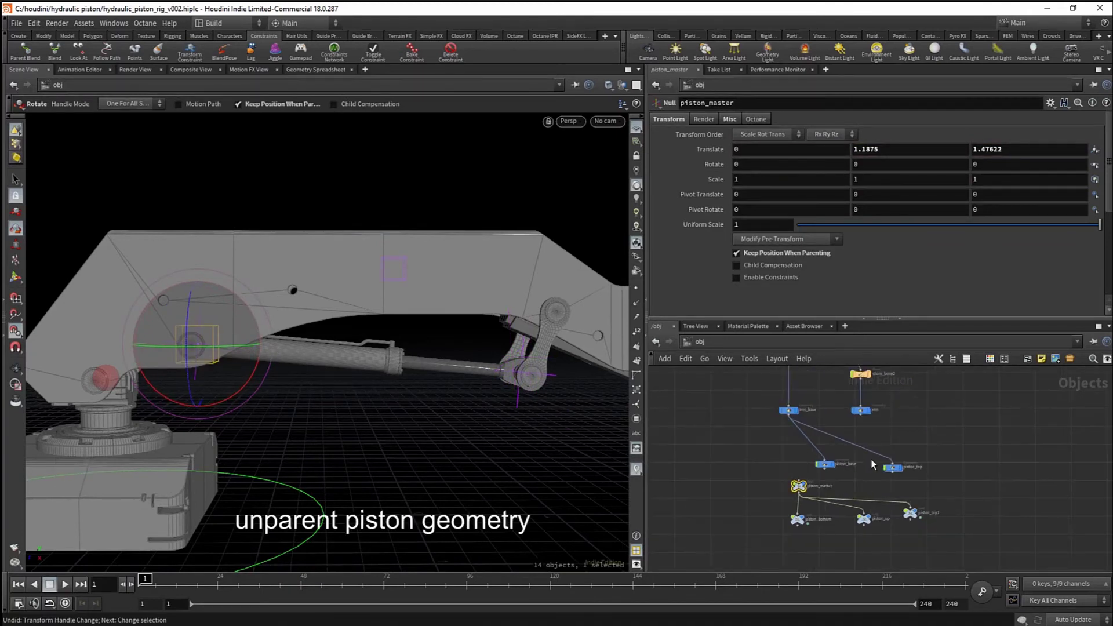
{"action": "middle_click_drag", "start_coordinate": [910, 444], "coordinate": [909, 420]}
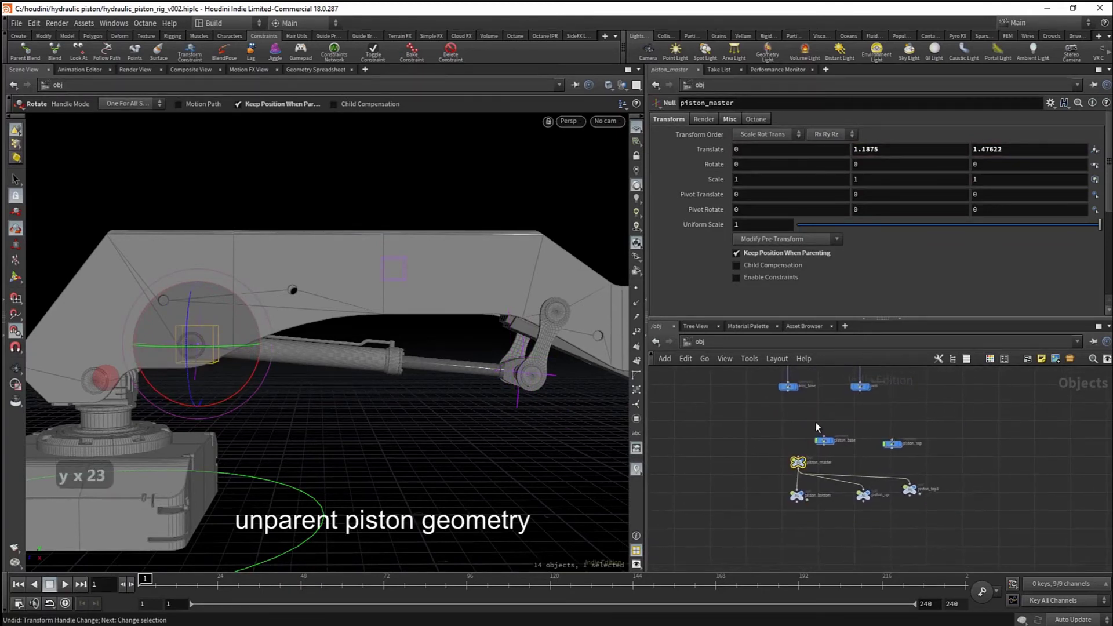
{"action": "left_click_drag", "start_coordinate": [814, 422], "coordinate": [958, 453]}
{"action": "scroll", "coordinate": [828, 508], "scroll_direction": "up", "scroll_amount": 2}
{"action": "left_click", "coordinate": [789, 506]}
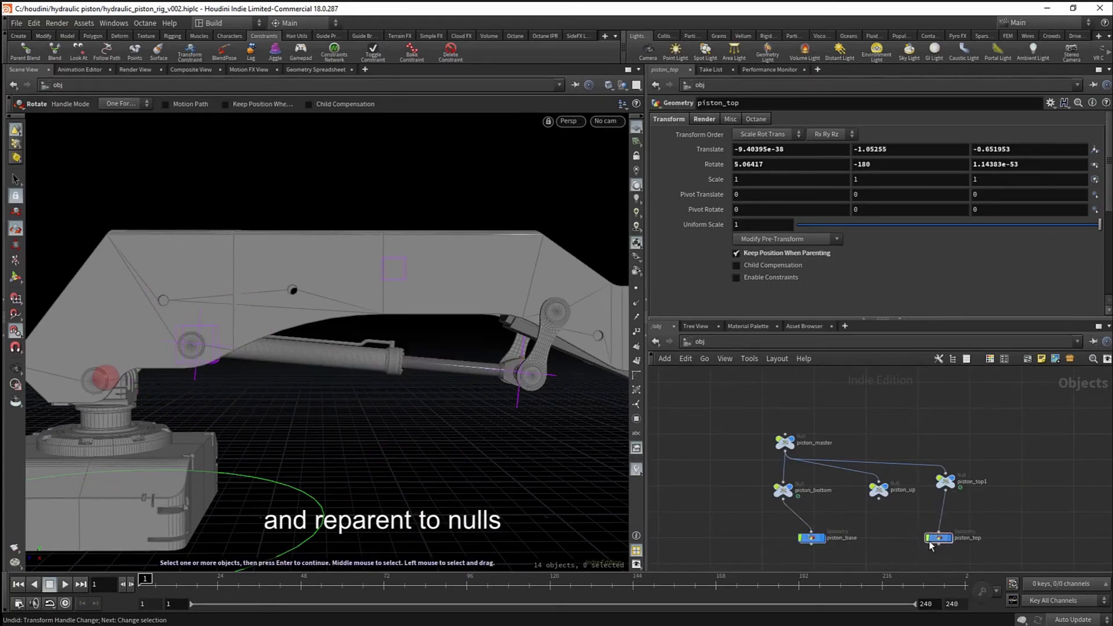
{"action": "scroll", "coordinate": [887, 510], "scroll_direction": "down", "scroll_amount": 3}
{"action": "scroll", "coordinate": [835, 429], "scroll_direction": "up", "scroll_amount": 3}
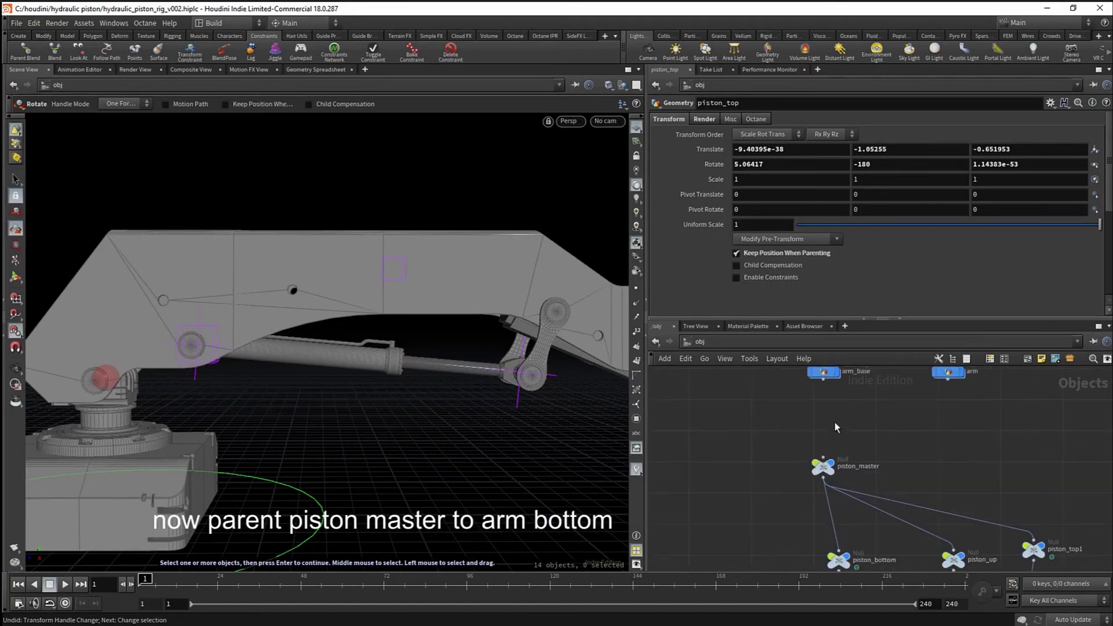
- Parent piston_master under arm_base and test it with an undone rotation
{"action": "left_click_drag", "start_coordinate": [850, 477], "coordinate": [851, 479]}
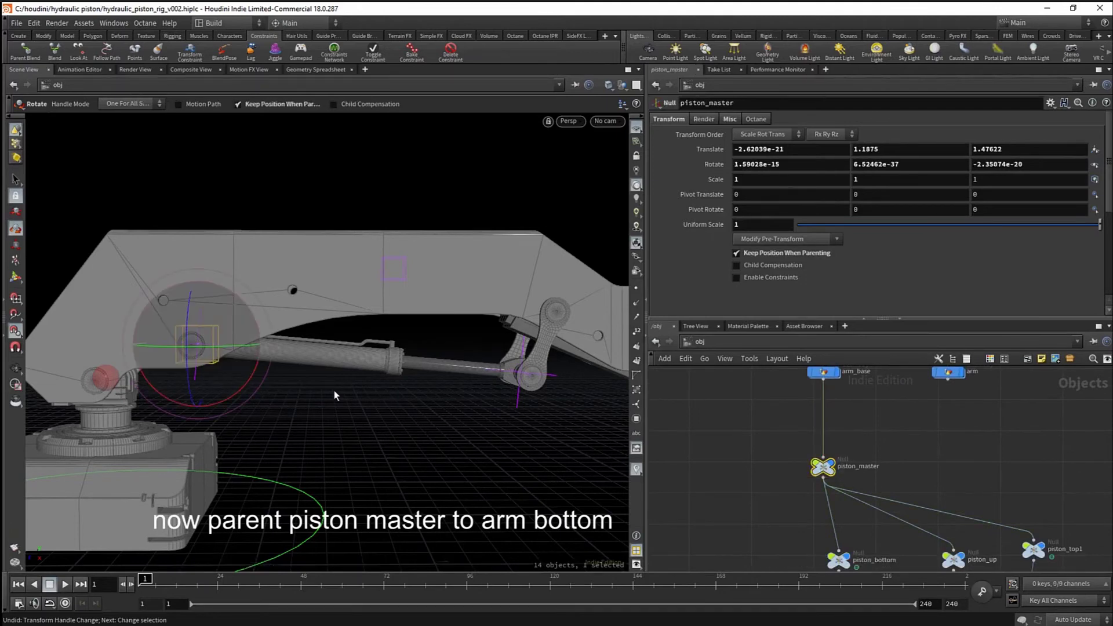
{"action": "mouse_move", "coordinate": [257, 331]}
{"action": "left_mouse_down"}
{"action": "mouse_move", "coordinate": [258, 312]}
{"action": "mouse_move", "coordinate": [266, 333]}
{"action": "left_mouse_up"}
{"action": "key", "text": "ctrl+z"}
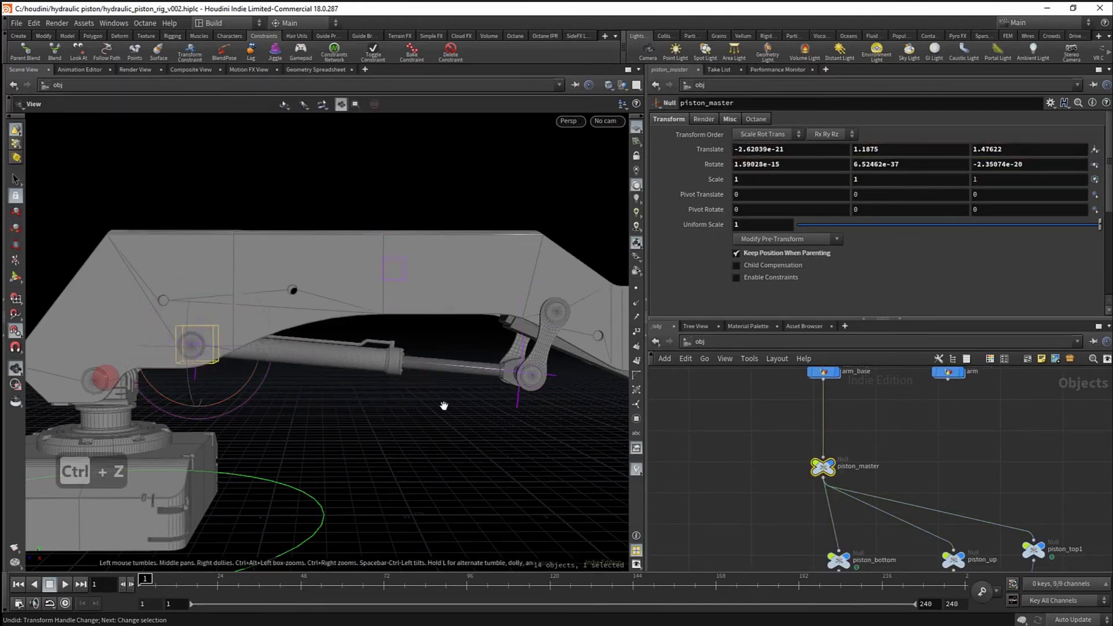
{"action": "left_click_drag", "start_coordinate": [444, 405], "coordinate": [377, 328], "text": "alt"}
- Test-move piston_up with point snapping off, undoing each move
{"action": "key", "text": "s"}
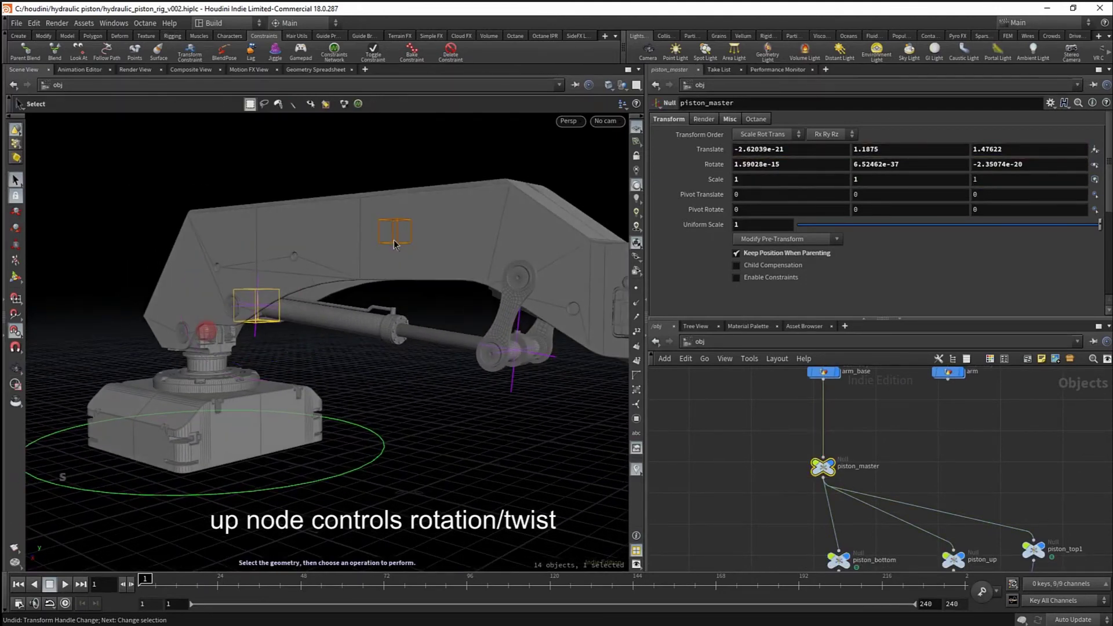
{"action": "left_click", "coordinate": [395, 242]}
{"action": "left_click_drag", "start_coordinate": [416, 275], "coordinate": [353, 290]}
{"action": "key", "text": "t"}
{"action": "left_click_drag", "start_coordinate": [445, 294], "coordinate": [433, 297]}
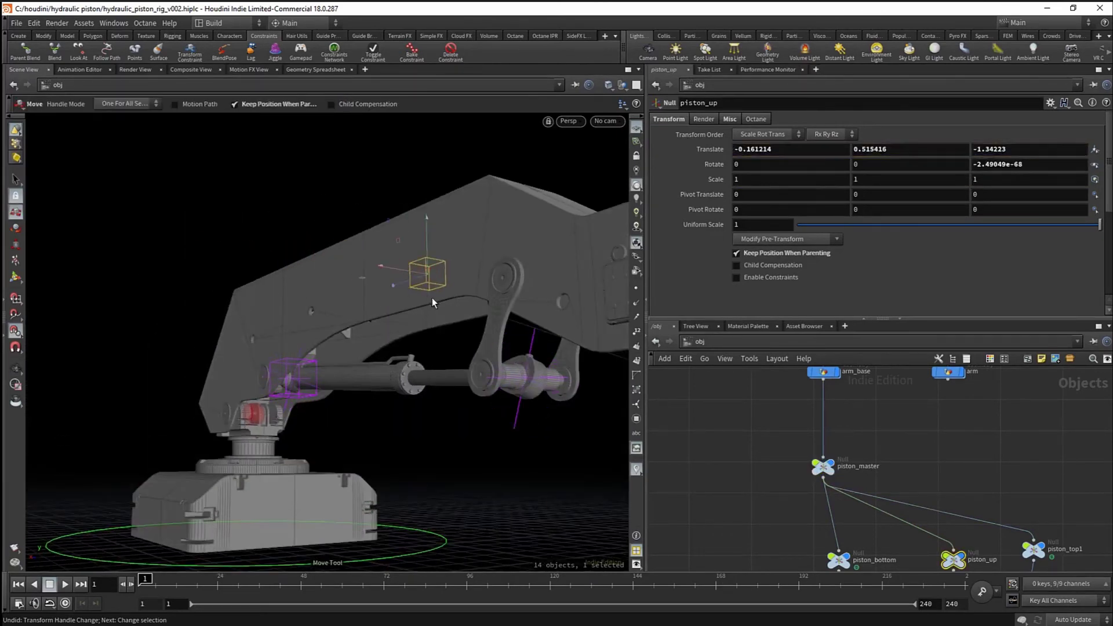
{"action": "key", "text": "ctrl+z"}
{"action": "key", "text": "x"}
{"action": "left_click", "coordinate": [350, 305]}
{"action": "left_click_drag", "start_coordinate": [383, 264], "coordinate": [342, 294]}
{"action": "key", "text": "ctrl+z"}
{"action": "left_click_drag", "start_coordinate": [403, 246], "coordinate": [416, 371]}
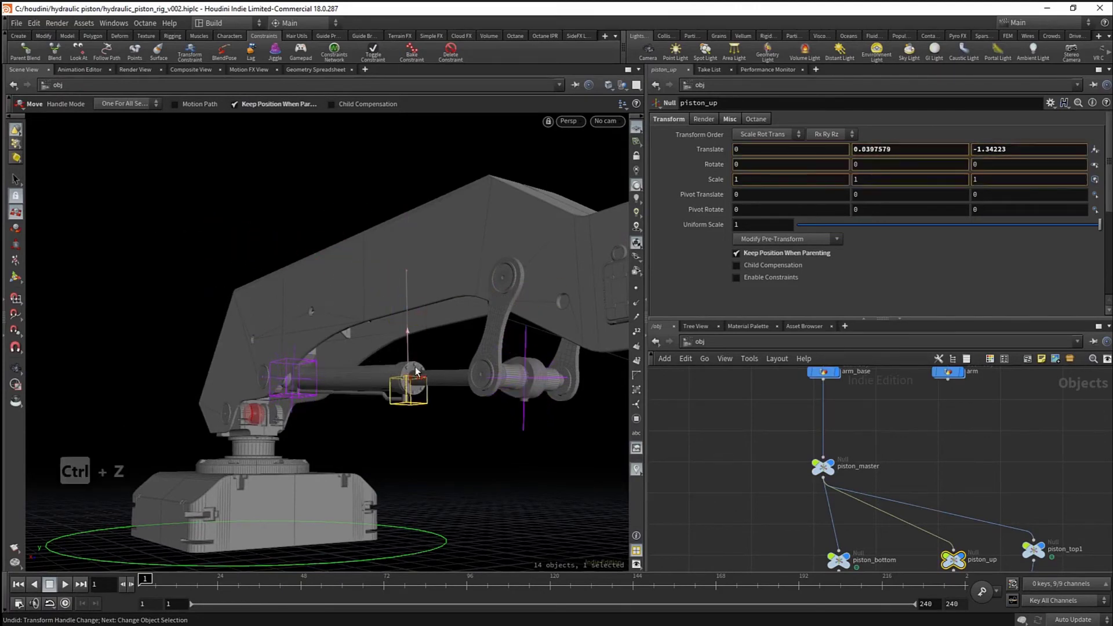
{"action": "key", "text": "ctrl+z"}
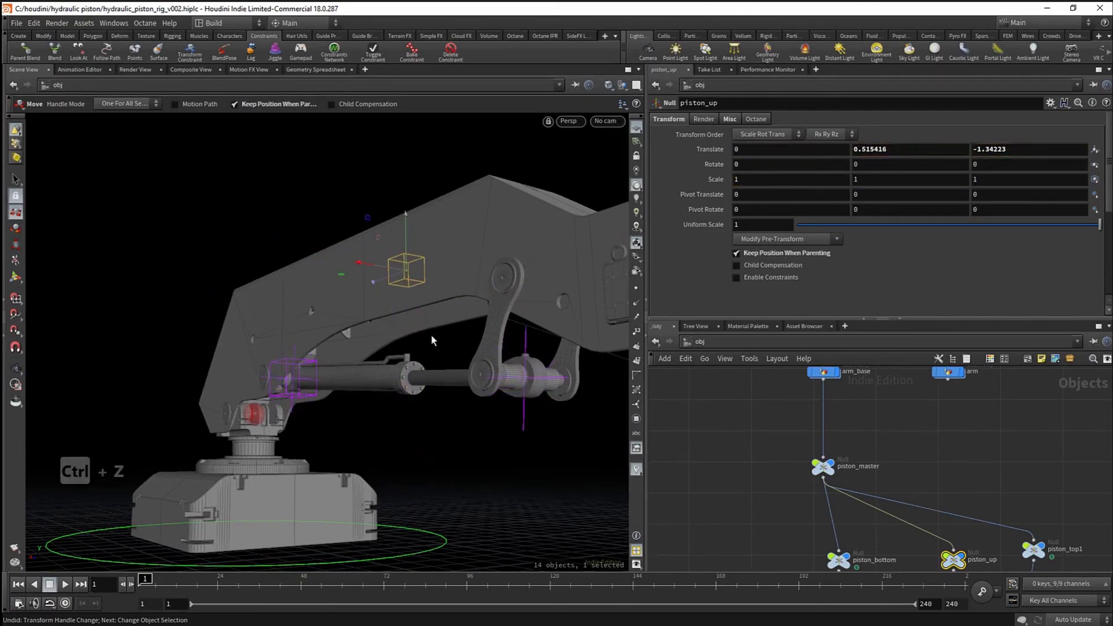
- Pull chain_goal1 up and left so the IK arm bends
{"action": "left_click_drag", "start_coordinate": [430, 334], "coordinate": [455, 355]}
{"action": "right_click_drag", "start_coordinate": [455, 356], "coordinate": [444, 331]}
{"action": "scroll", "coordinate": [1069, 529], "scroll_direction": "down", "scroll_amount": 1}
{"action": "middle_click_drag", "start_coordinate": [1069, 528], "coordinate": [941, 452]}
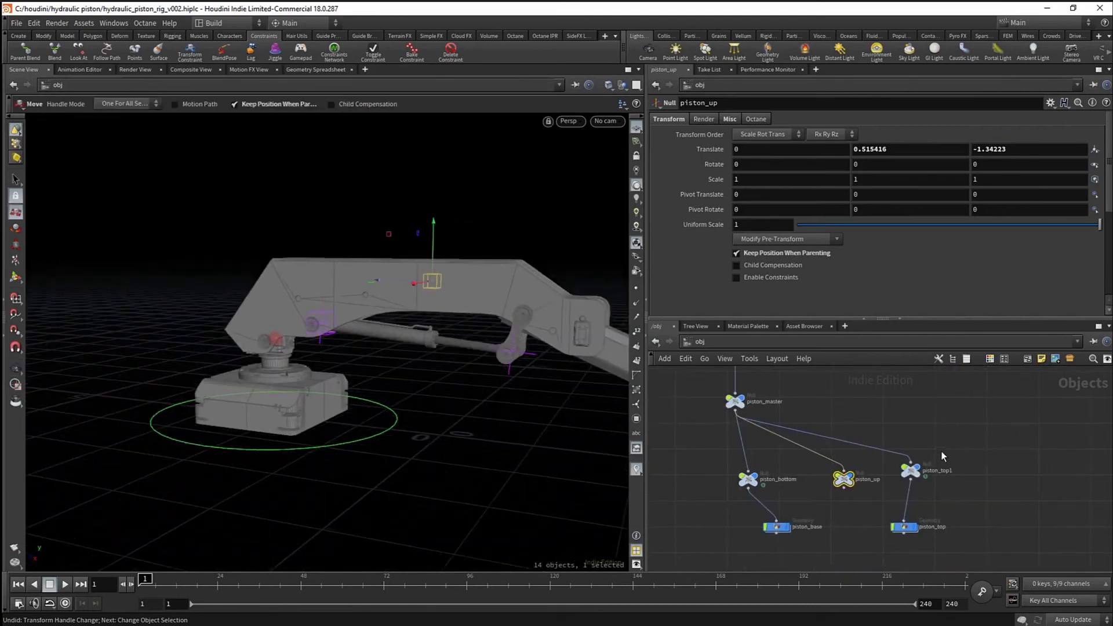
{"action": "middle_click_drag", "start_coordinate": [861, 532], "coordinate": [873, 524]}
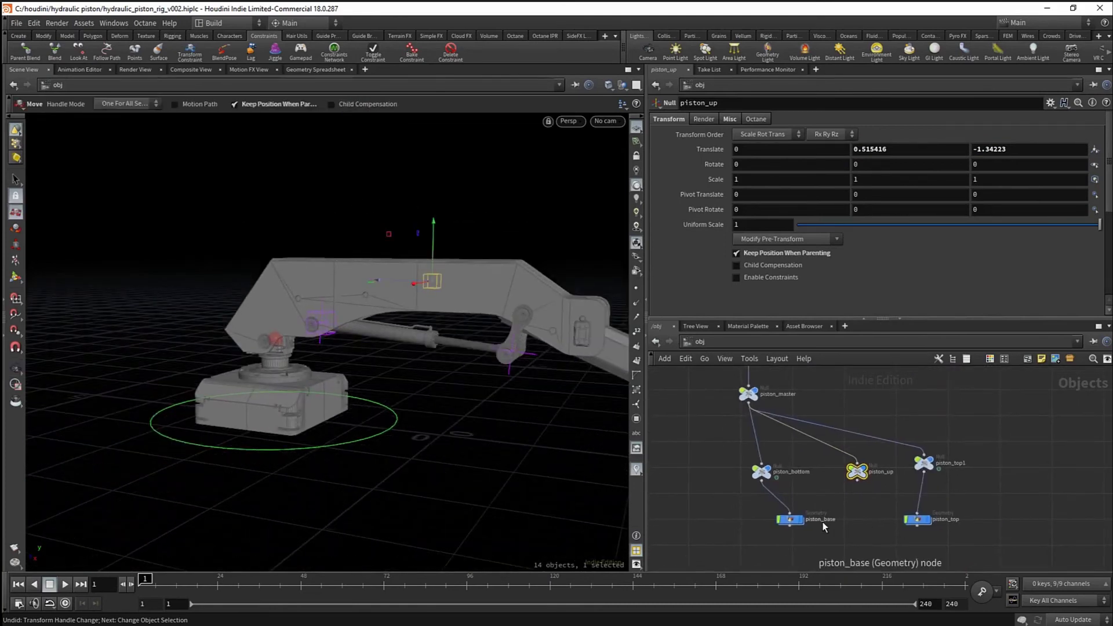
{"action": "left_click_drag", "start_coordinate": [752, 528], "coordinate": [990, 530]}
{"action": "middle_click_drag", "start_coordinate": [886, 494], "coordinate": [878, 527]}
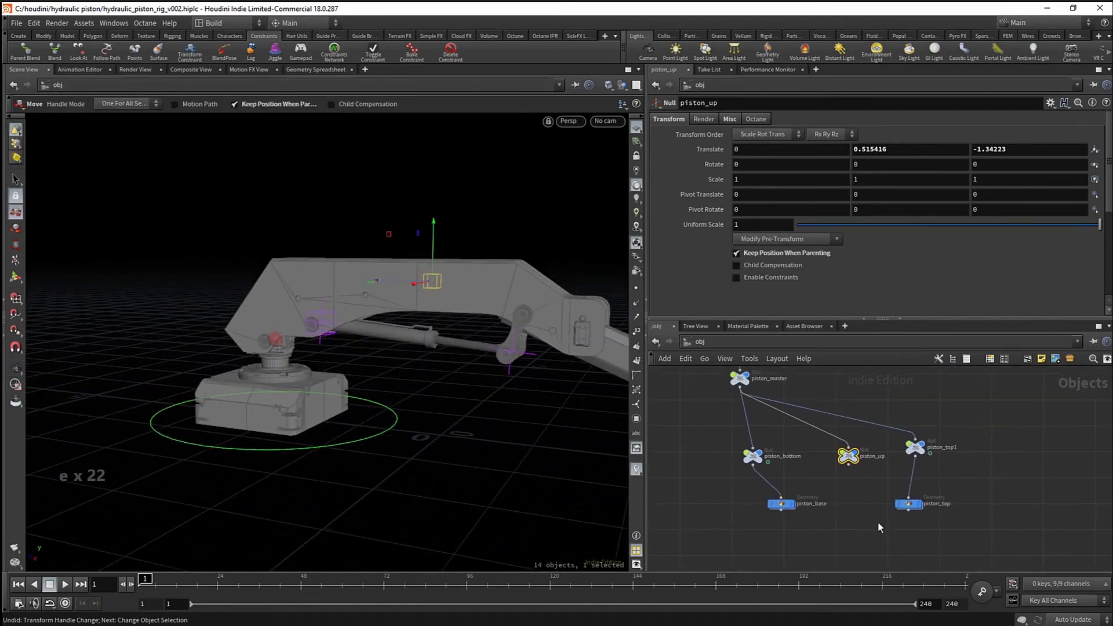
{"action": "right_click_drag", "start_coordinate": [342, 380], "coordinate": [481, 413], "text": "alt"}
{"action": "middle_click_drag", "start_coordinate": [481, 413], "coordinate": [332, 385], "text": "alt"}
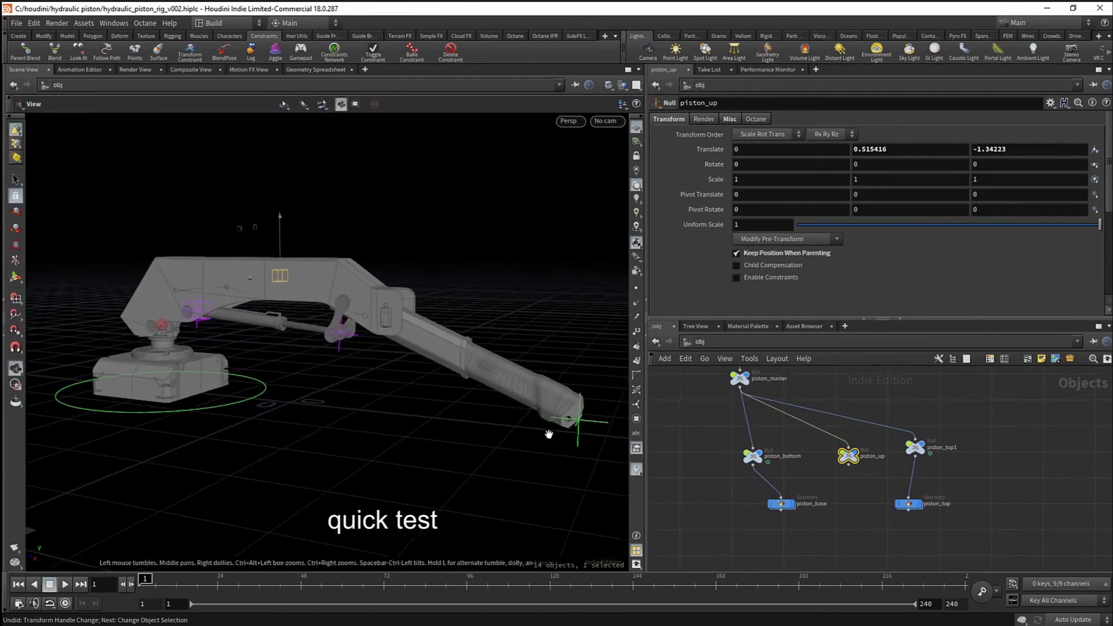
{"action": "key", "text": "s"}
{"action": "left_click", "coordinate": [597, 425]}
{"action": "key", "text": "t"}
{"action": "left_click_drag", "start_coordinate": [579, 419], "coordinate": [526, 378]}
- Undo the arm test move and zoom the viewport in on the piston
{"action": "key", "text": "ctrl+z"}
{"action": "left_click_drag", "start_coordinate": [383, 377], "coordinate": [412, 380], "text": "alt"}
{"action": "right_click_drag", "start_coordinate": [412, 380], "coordinate": [464, 388], "text": "alt"}
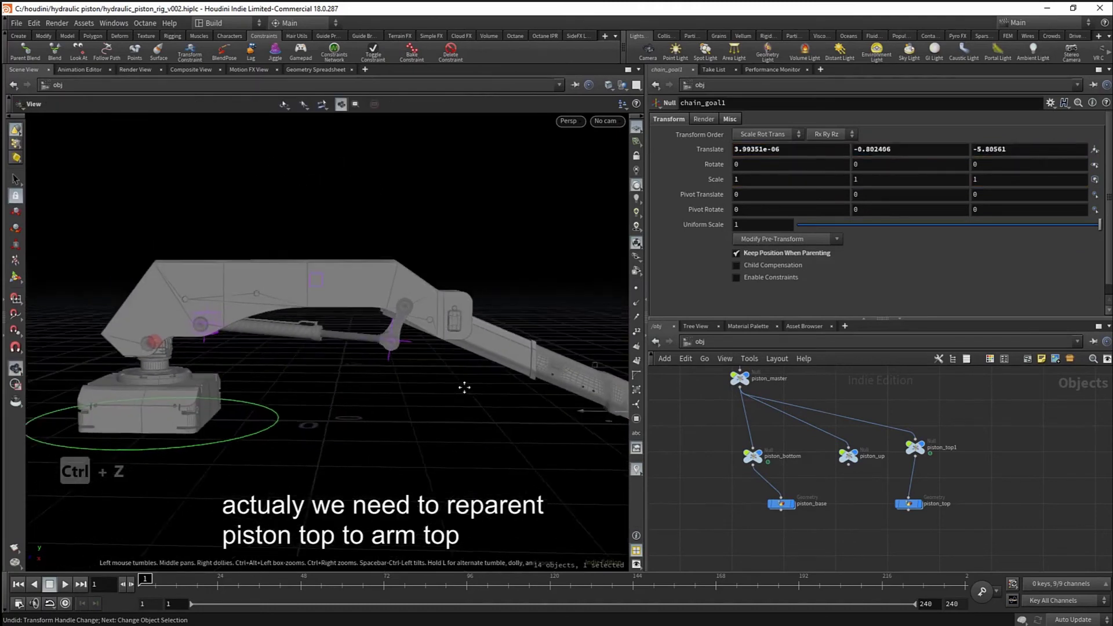
{"action": "middle_click_drag", "start_coordinate": [370, 353], "coordinate": [391, 380], "text": "alt"}
{"action": "right_click_drag", "start_coordinate": [392, 380], "coordinate": [443, 382], "text": "alt"}
{"action": "scroll", "coordinate": [922, 403], "scroll_direction": "down", "scroll_amount": 2}
- Move piston_top1 and piston_top up and to the right in the network
{"action": "middle_click_drag", "start_coordinate": [920, 399], "coordinate": [898, 426]}
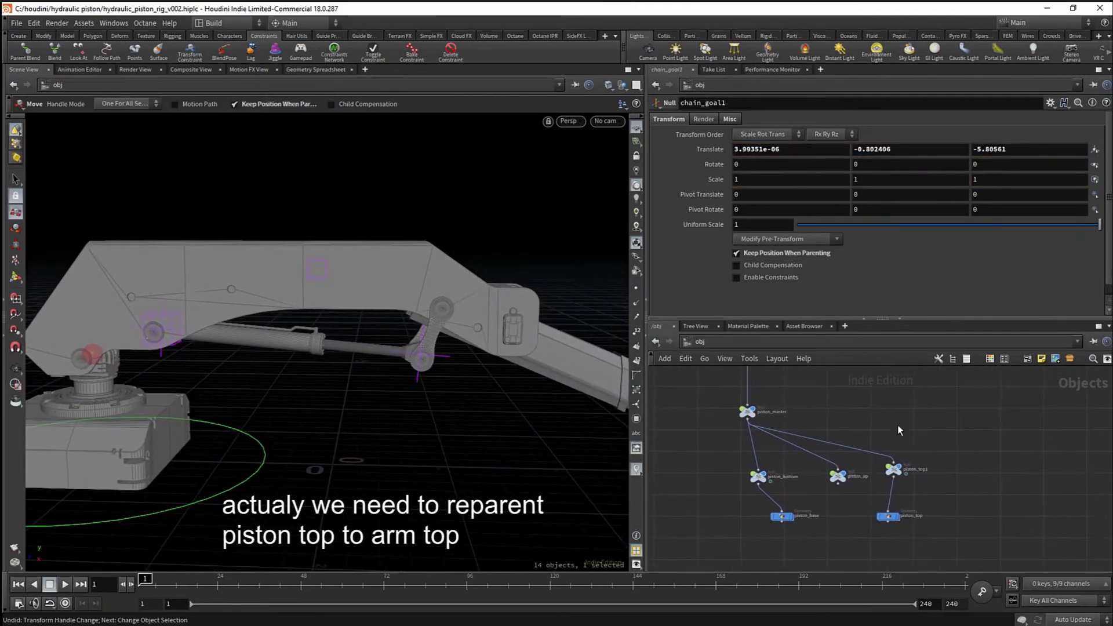
{"action": "scroll", "coordinate": [980, 465], "scroll_direction": "down", "scroll_amount": 2}
{"action": "middle_click_drag", "start_coordinate": [958, 447], "coordinate": [896, 473]}
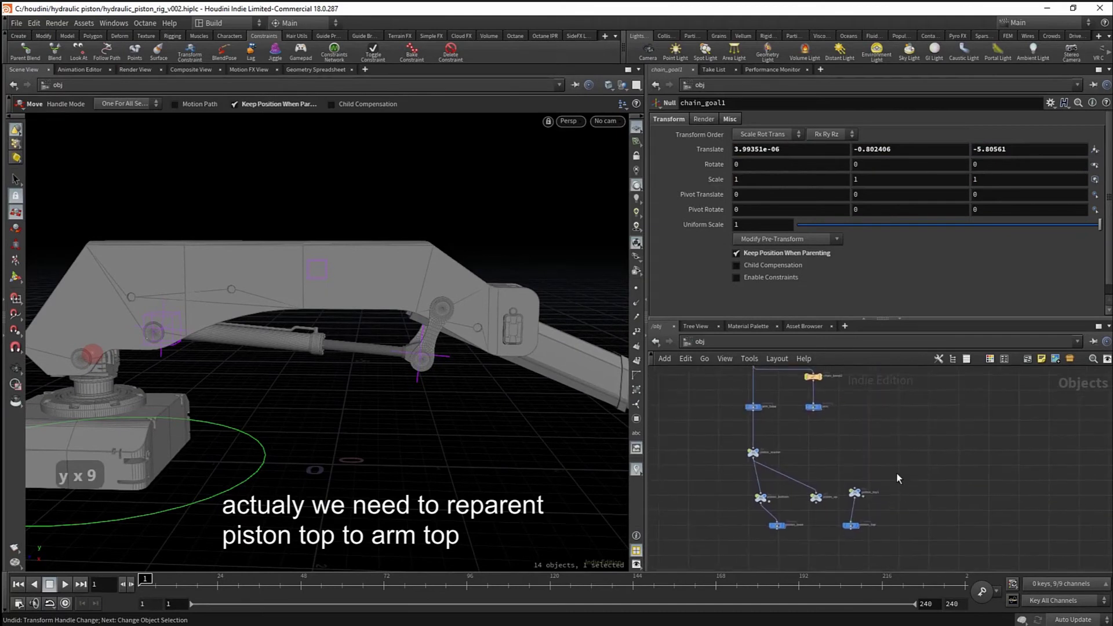
{"action": "left_click_drag", "start_coordinate": [897, 534], "coordinate": [876, 420]}
{"action": "scroll", "coordinate": [853, 485], "scroll_direction": "up", "scroll_amount": 2}
{"action": "scroll", "coordinate": [830, 405], "scroll_direction": "up", "scroll_amount": 3}
{"action": "left_click", "coordinate": [830, 405]}
{"action": "middle_click_drag", "start_coordinate": [830, 405], "coordinate": [839, 476]}
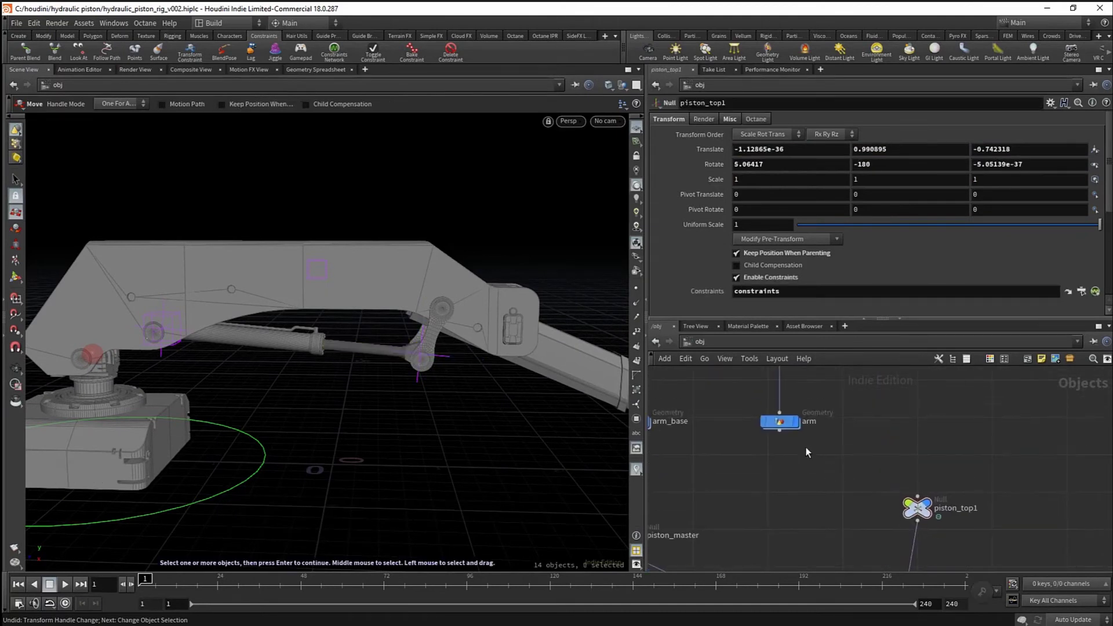
- Wire arm's output into piston_top1 and stack piston_top1 and piston_top under arm
{"action": "left_click_drag", "start_coordinate": [780, 430], "coordinate": [810, 455]}
{"action": "scroll", "coordinate": [830, 492], "scroll_direction": "down", "scroll_amount": 4}
{"action": "middle_click_drag", "start_coordinate": [829, 493], "coordinate": [831, 467]}
{"action": "scroll", "coordinate": [859, 465], "scroll_direction": "up", "scroll_amount": 1}
{"action": "left_click_drag", "start_coordinate": [904, 530], "coordinate": [798, 466]}
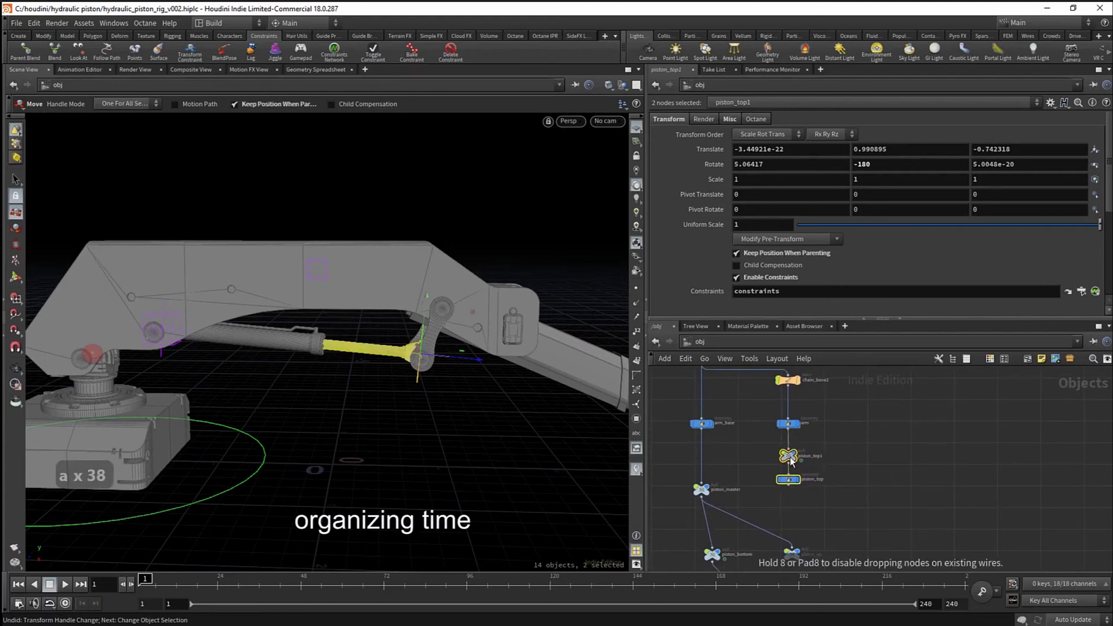
- Align piston_master, piston_bottom and piston_base into a vertical column
{"action": "middle_click_drag", "start_coordinate": [821, 513], "coordinate": [941, 479]}
{"action": "scroll", "coordinate": [855, 478], "scroll_direction": "down", "scroll_amount": 1}
{"action": "left_click_drag", "start_coordinate": [792, 449], "coordinate": [859, 561]}
{"action": "key", "text": "a"}
{"action": "left_click_drag", "start_coordinate": [829, 508], "coordinate": [825, 549]}
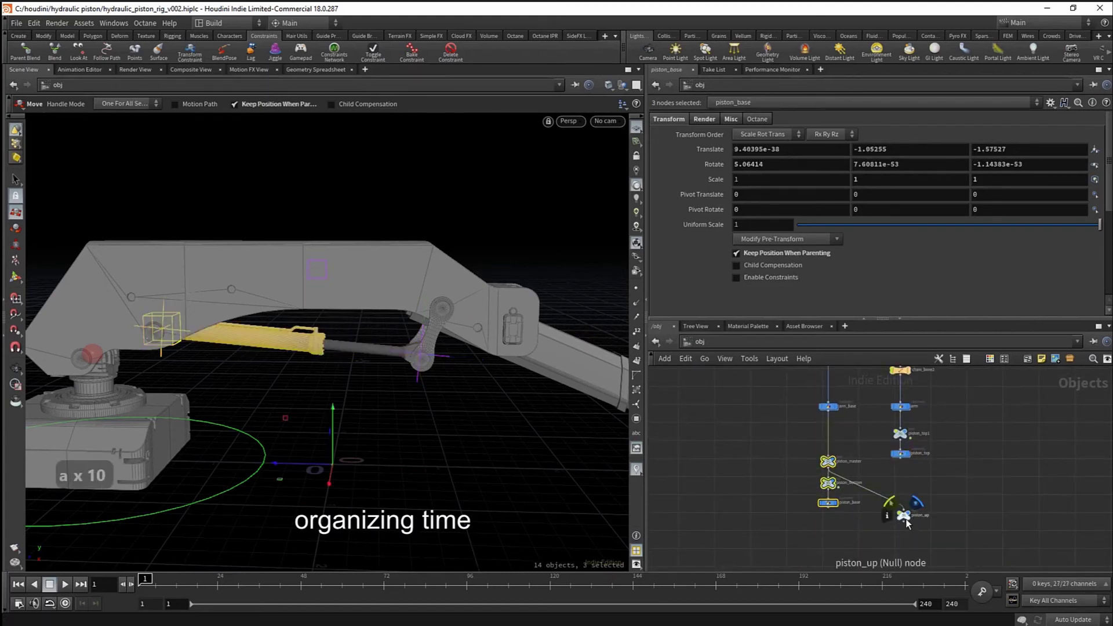
- Select every node in the network and shift it slightly left
{"action": "scroll", "coordinate": [874, 487], "scroll_direction": "down", "scroll_amount": 2}
{"action": "middle_click_drag", "start_coordinate": [874, 487], "coordinate": [847, 519]}
{"action": "left_click_drag", "start_coordinate": [897, 432], "coordinate": [861, 525]}
{"action": "key", "text": "ctrl+a"}
{"action": "scroll", "coordinate": [815, 406], "scroll_direction": "up", "scroll_amount": 4}
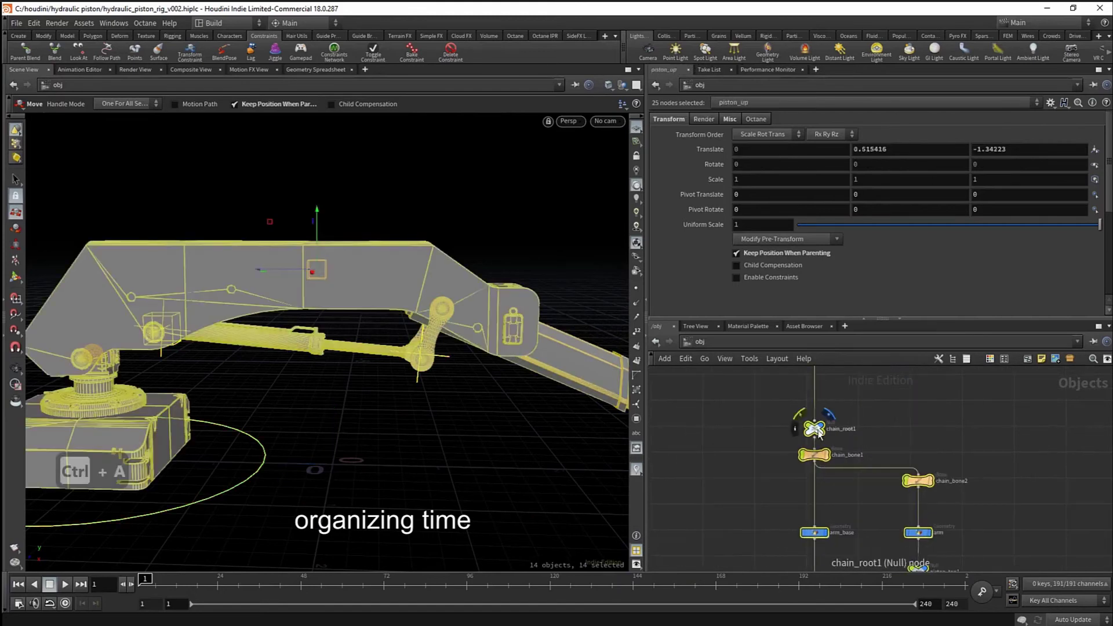
{"action": "left_click_drag", "start_coordinate": [814, 431], "coordinate": [806, 430]}
- Move the four right-chain bone nodes further right, cancelling an accidental wire
{"action": "left_click", "coordinate": [964, 446]}
{"action": "middle_click_drag", "start_coordinate": [968, 447], "coordinate": [899, 416]}
{"action": "left_click_drag", "start_coordinate": [899, 417], "coordinate": [843, 560]}
{"action": "middle_click_drag", "start_coordinate": [902, 525], "coordinate": [891, 484]}
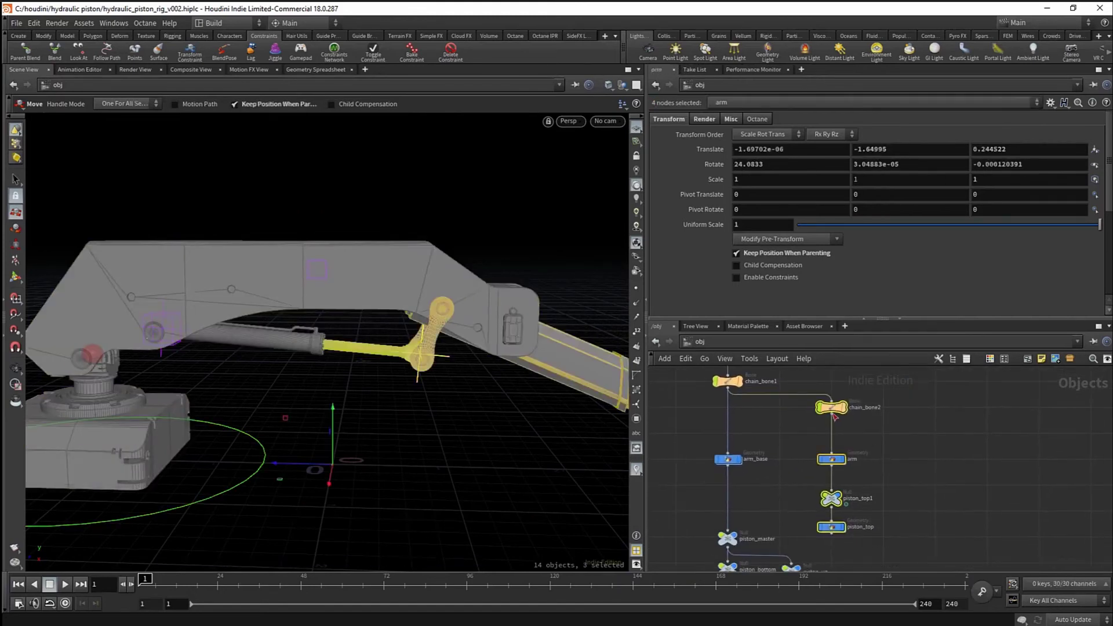
{"action": "left_click", "coordinate": [834, 416]}
{"action": "key", "text": "Escape"}
{"action": "left_click_drag", "start_coordinate": [841, 410], "coordinate": [892, 411]}
- Tidy the piston columns: piston column under arm_base, piston_top nodes and piston_bottom lower
{"action": "left_click", "coordinate": [815, 482]}
{"action": "mouse_move", "coordinate": [814, 493]}
{"action": "middle_mouse_down"}
{"action": "mouse_move", "coordinate": [862, 461]}
{"action": "mouse_move", "coordinate": [863, 439]}
{"action": "middle_mouse_up"}
{"action": "mouse_move", "coordinate": [739, 459]}
{"action": "left_mouse_down"}
{"action": "mouse_move", "coordinate": [839, 558]}
{"action": "mouse_move", "coordinate": [858, 558]}
{"action": "left_mouse_up"}
{"action": "left_click_drag", "start_coordinate": [841, 515], "coordinate": [841, 488]}
{"action": "left_click_drag", "start_coordinate": [878, 431], "coordinate": [968, 481]}
{"action": "left_click_drag", "start_coordinate": [936, 439], "coordinate": [936, 511]}
{"action": "left_click", "coordinate": [912, 483]}
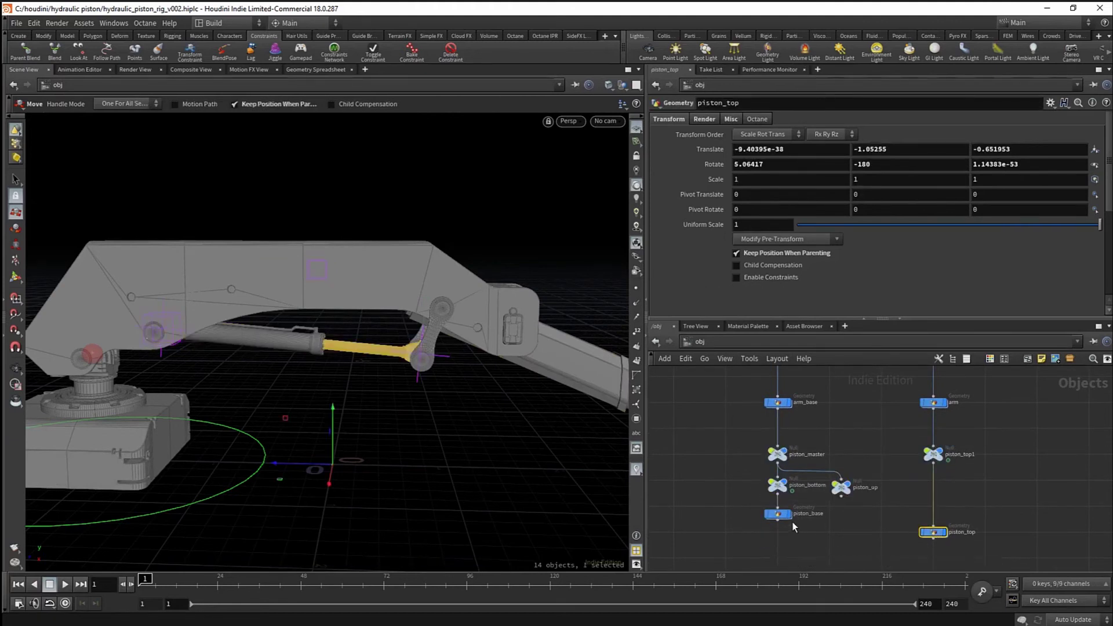
{"action": "mouse_move", "coordinate": [862, 503]}
{"action": "left_mouse_down"}
{"action": "mouse_move", "coordinate": [841, 492]}
{"action": "mouse_move", "coordinate": [841, 509]}
{"action": "left_mouse_up"}
{"action": "left_click", "coordinate": [856, 475]}
- Frame the whole arm and select the chain_goal1 end null for moving
{"action": "scroll", "coordinate": [860, 471], "scroll_direction": "down", "scroll_amount": 1}
{"action": "middle_click_drag", "start_coordinate": [861, 472], "coordinate": [853, 473]}
{"action": "right_click_drag", "start_coordinate": [374, 371], "coordinate": [321, 388], "text": "alt"}
{"action": "left_click_drag", "start_coordinate": [320, 388], "coordinate": [513, 379], "text": "alt"}
{"action": "key", "text": "s"}
{"action": "left_click", "coordinate": [514, 427]}
{"action": "key", "text": "t"}
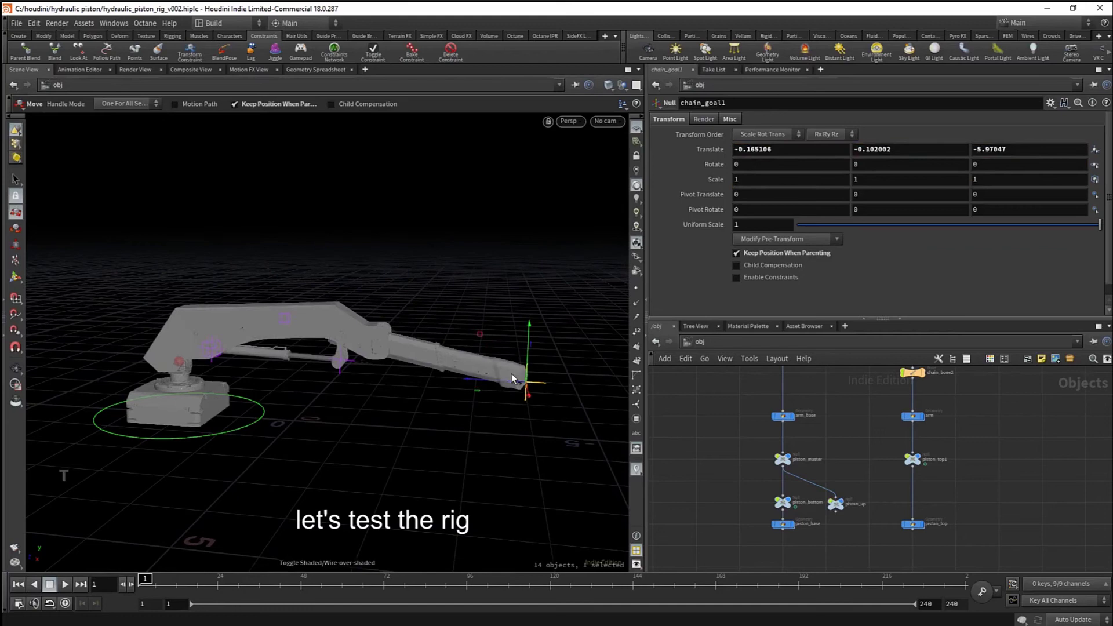
- Show the scene with high-quality lighting and the garage backdrop, framing the arm
{"action": "left_click", "coordinate": [637, 228]}
{"action": "right_click_drag", "start_coordinate": [418, 348], "coordinate": [553, 353], "text": "alt"}
{"action": "middle_click_drag", "start_coordinate": [554, 354], "coordinate": [560, 307], "text": "alt"}
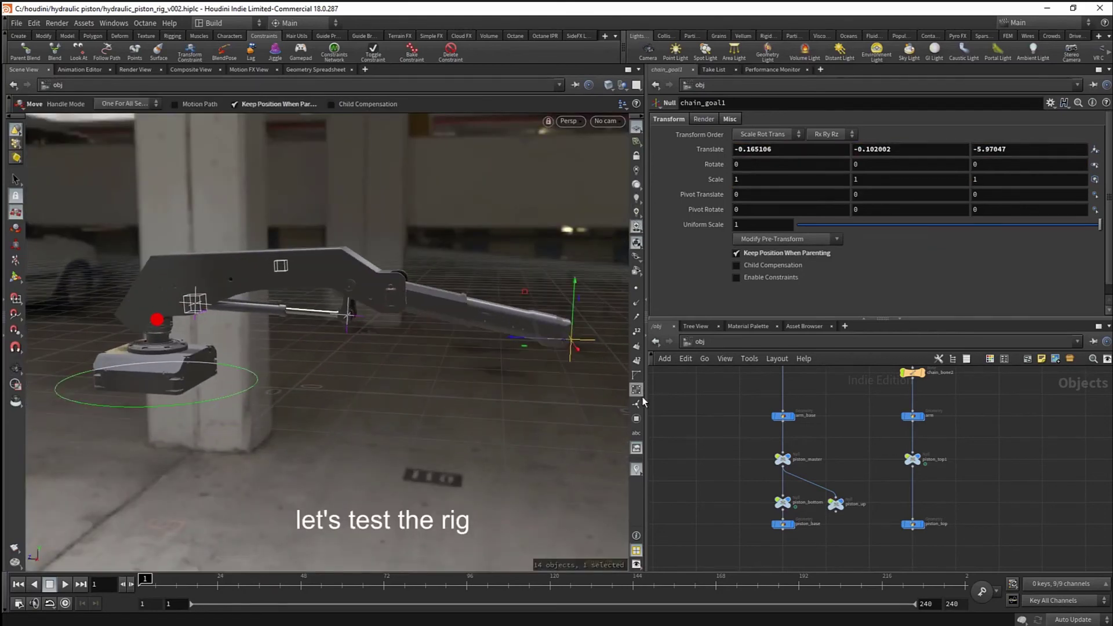
{"action": "left_click_drag", "start_coordinate": [529, 373], "coordinate": [456, 260], "text": "alt"}
- Swing chain_goal1 up, down and left to test the IK arm, then undo
{"action": "left_click_drag", "start_coordinate": [333, 301], "coordinate": [415, 306], "text": "alt"}
{"action": "mouse_move", "coordinate": [414, 306]}
{"action": "right_mouse_down", "text": "alt"}
{"action": "mouse_move", "coordinate": [433, 311]}
{"action": "mouse_move", "coordinate": [417, 313]}
{"action": "right_mouse_up", "text": "alt"}
{"action": "left_click_drag", "start_coordinate": [479, 278], "coordinate": [504, 249]}
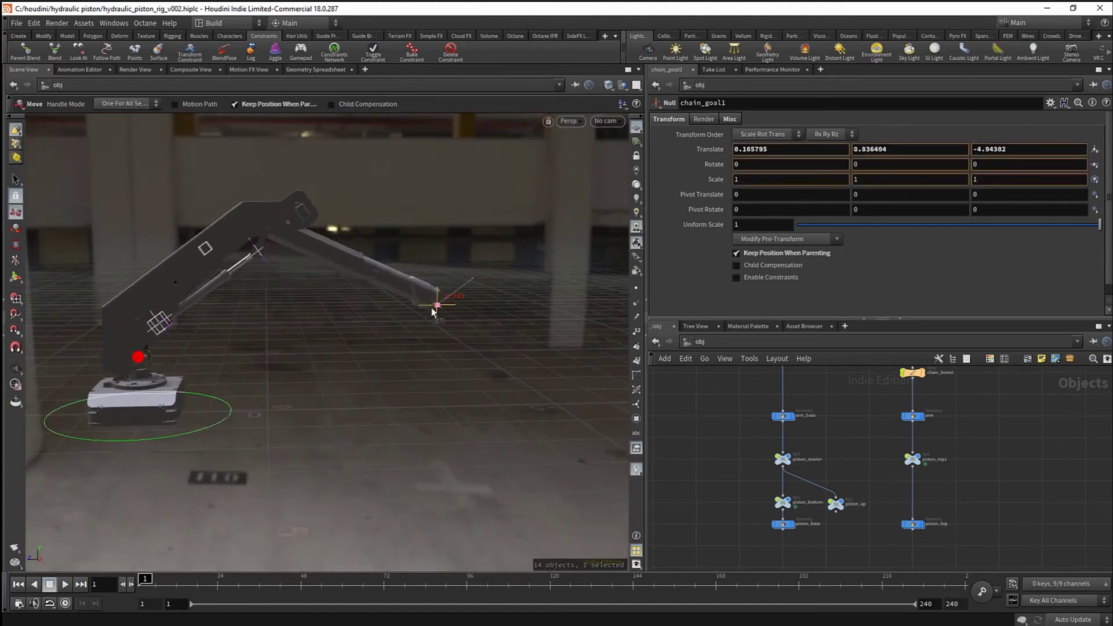
{"action": "left_click_drag", "start_coordinate": [425, 303], "coordinate": [336, 365]}
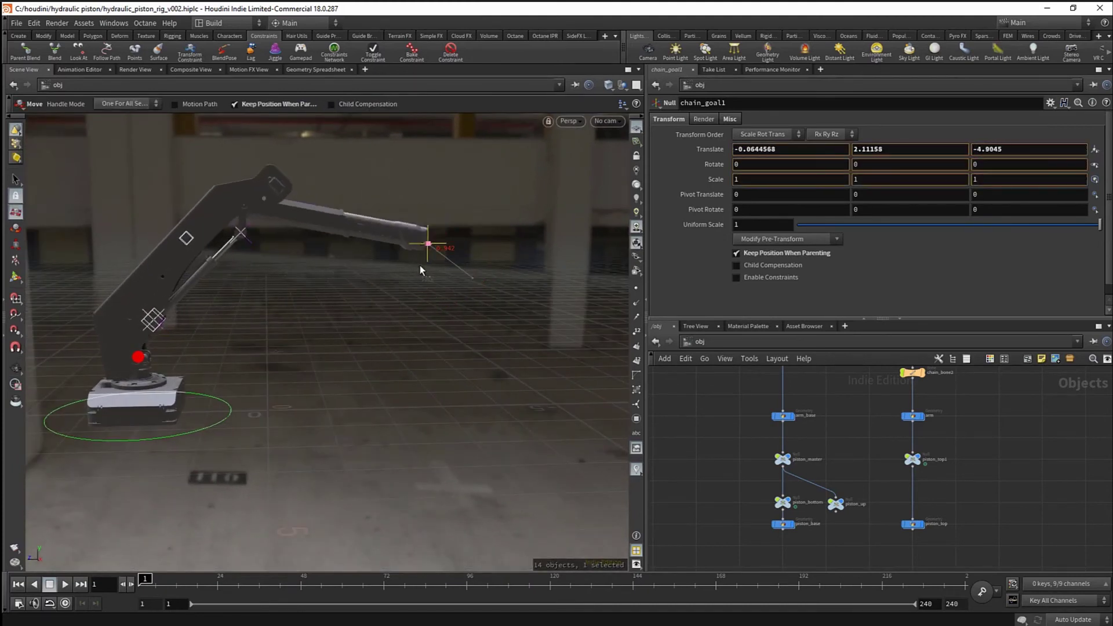
{"action": "left_click_drag", "start_coordinate": [420, 270], "coordinate": [430, 244]}
{"action": "key", "text": "ctrl+z"}
{"action": "key", "text": "ctrl+z"}
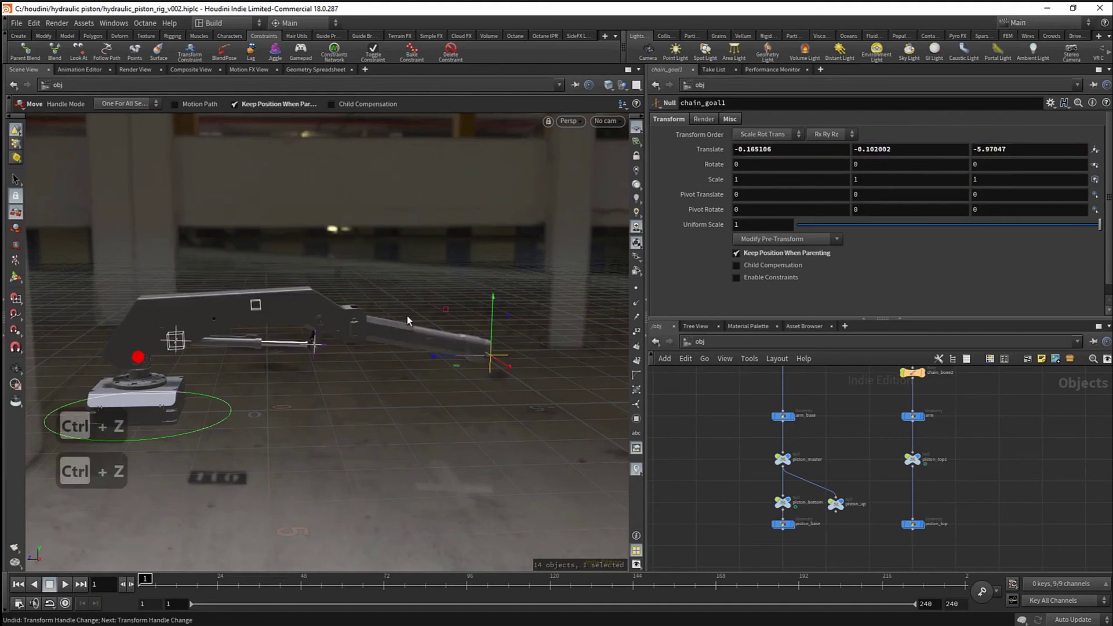
{"action": "left_click_drag", "start_coordinate": [407, 320], "coordinate": [497, 390], "text": "alt"}
{"action": "key", "text": "ctrl+z"}
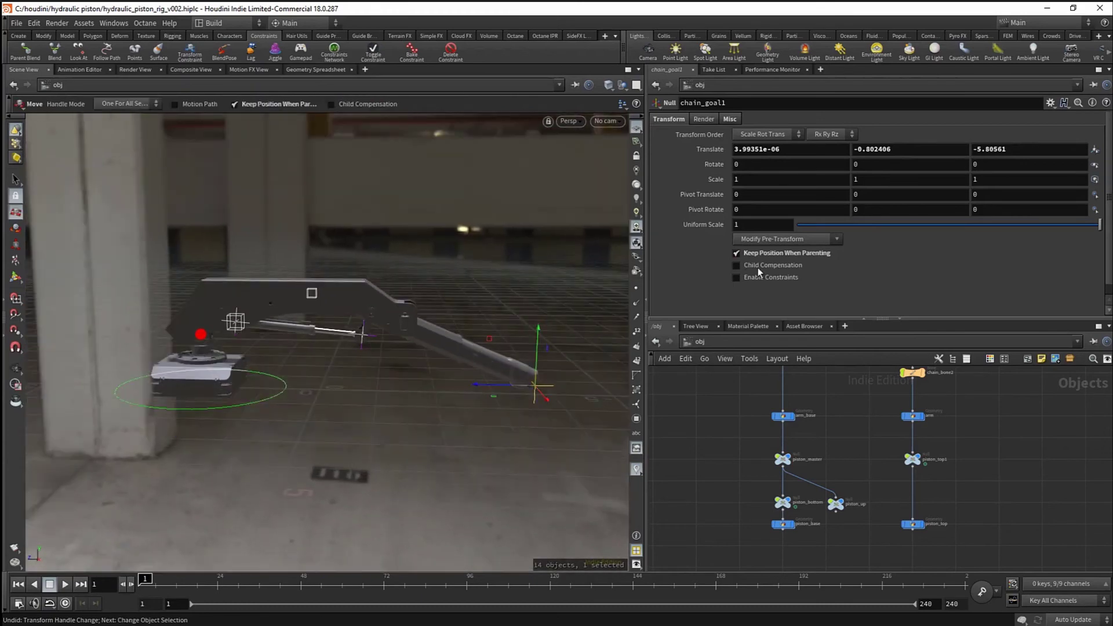
- Apply Clean Transform to chain_goal1 so its transform reads 0, 0, 0
{"action": "scroll", "coordinate": [407, 353], "scroll_direction": "up", "scroll_amount": 3}
{"action": "mouse_move", "coordinate": [407, 353]}
{"action": "left_mouse_down", "text": "alt"}
{"action": "mouse_move", "coordinate": [452, 333]}
{"action": "mouse_move", "coordinate": [409, 341]}
{"action": "left_mouse_up", "text": "alt"}
{"action": "left_click", "coordinate": [793, 238]}
{"action": "left_click", "coordinate": [760, 248]}
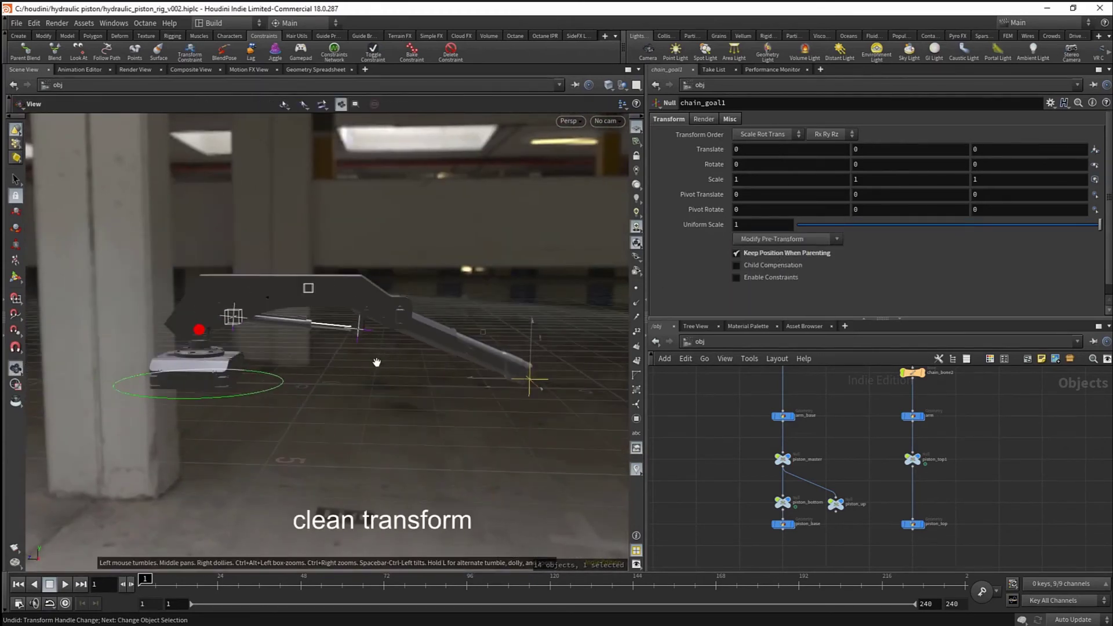
- Make the four piston nulls unselectable and hidden in the viewport
{"action": "scroll", "coordinate": [850, 464], "scroll_direction": "down", "scroll_amount": 2}
{"action": "scroll", "coordinate": [829, 485], "scroll_direction": "up", "scroll_amount": 4}
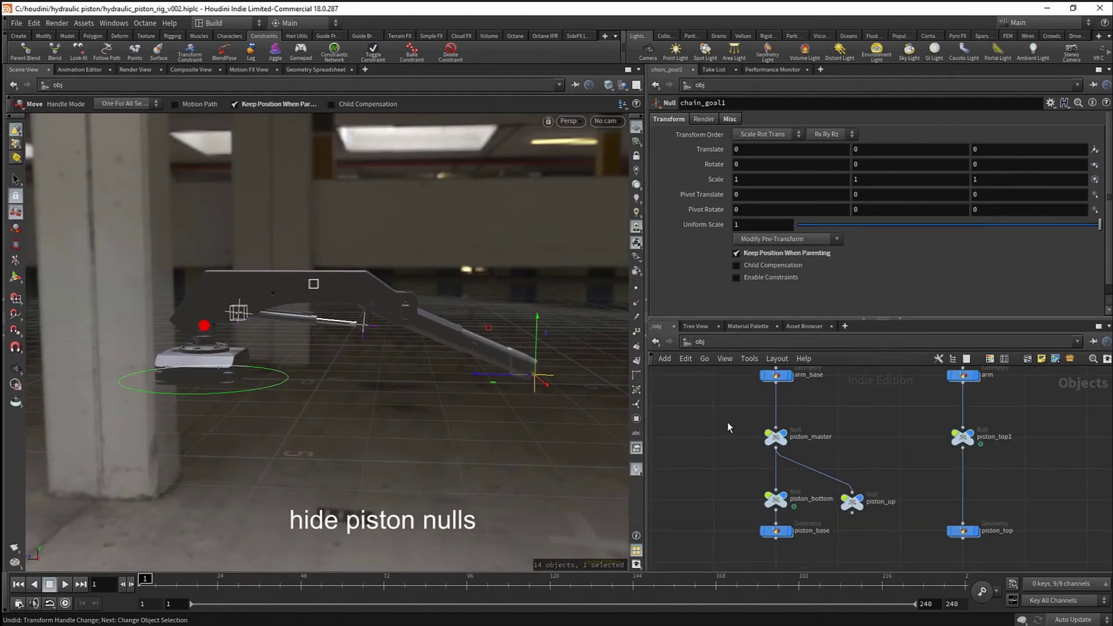
{"action": "key", "text": "e"}
{"action": "left_click", "coordinate": [775, 439]}
{"action": "left_click_drag", "start_coordinate": [724, 479], "coordinate": [838, 509]}
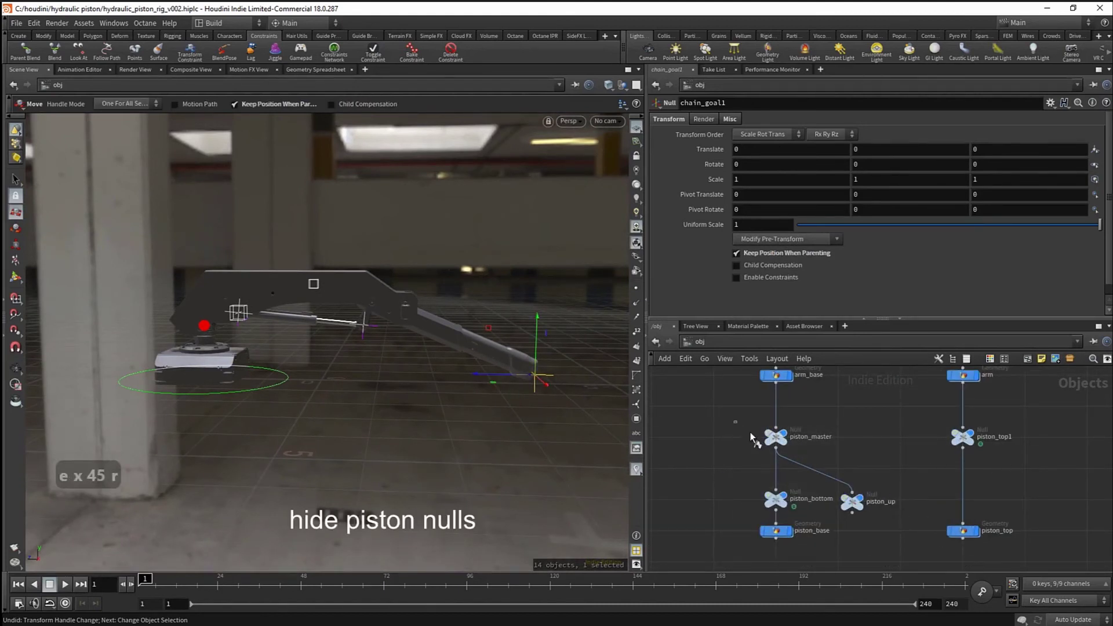
{"action": "left_click_drag", "start_coordinate": [753, 441], "coordinate": [1007, 503]}
- Toggle off the blend1 node's display flag
{"action": "middle_click_drag", "start_coordinate": [733, 412], "coordinate": [740, 499]}
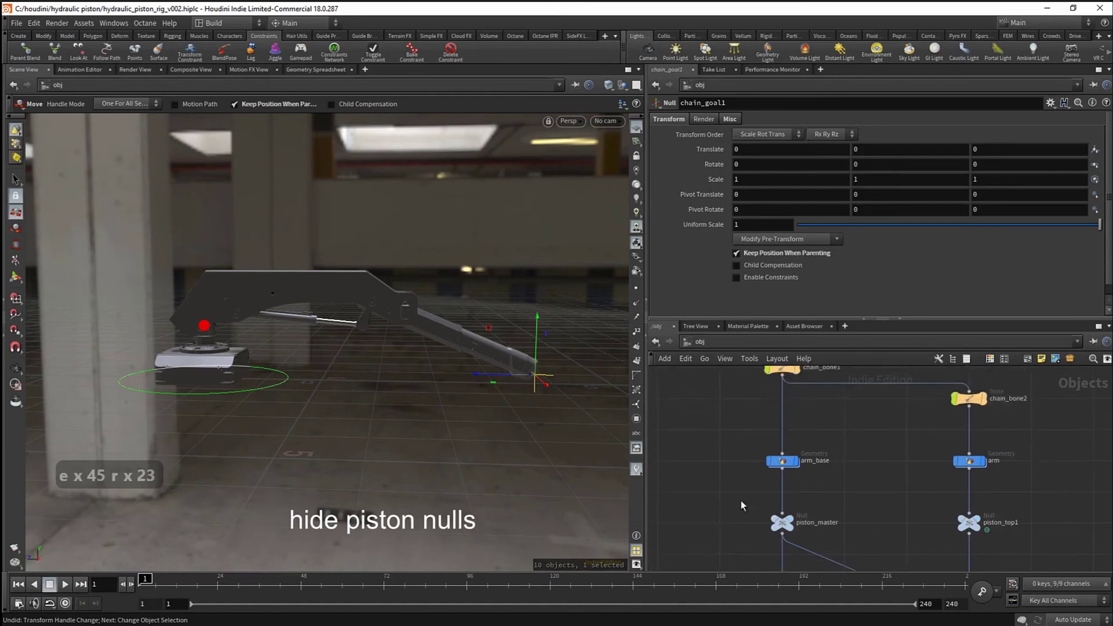
{"action": "scroll", "coordinate": [794, 418], "scroll_direction": "down", "scroll_amount": 4}
{"action": "middle_click_drag", "start_coordinate": [794, 419], "coordinate": [800, 505]}
{"action": "scroll", "coordinate": [855, 531], "scroll_direction": "up", "scroll_amount": 3}
{"action": "middle_click_drag", "start_coordinate": [875, 564], "coordinate": [874, 495]}
{"action": "scroll", "coordinate": [872, 495], "scroll_direction": "up", "scroll_amount": 3}
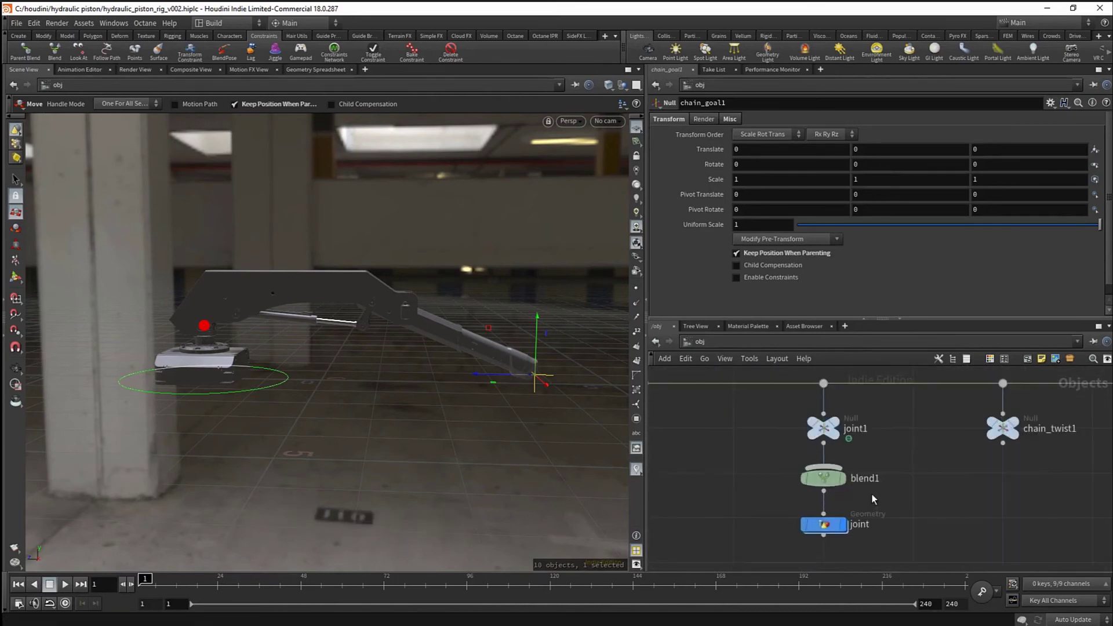
{"action": "left_click_drag", "start_coordinate": [785, 469], "coordinate": [872, 489]}
{"action": "key", "text": "r"}
{"action": "key", "text": "r"}
- Orbit around the arm base to inspect the red joint control from a low angle
{"action": "scroll", "coordinate": [872, 489], "scroll_direction": "down", "scroll_amount": 2}
{"action": "middle_click_drag", "start_coordinate": [877, 502], "coordinate": [868, 495]}
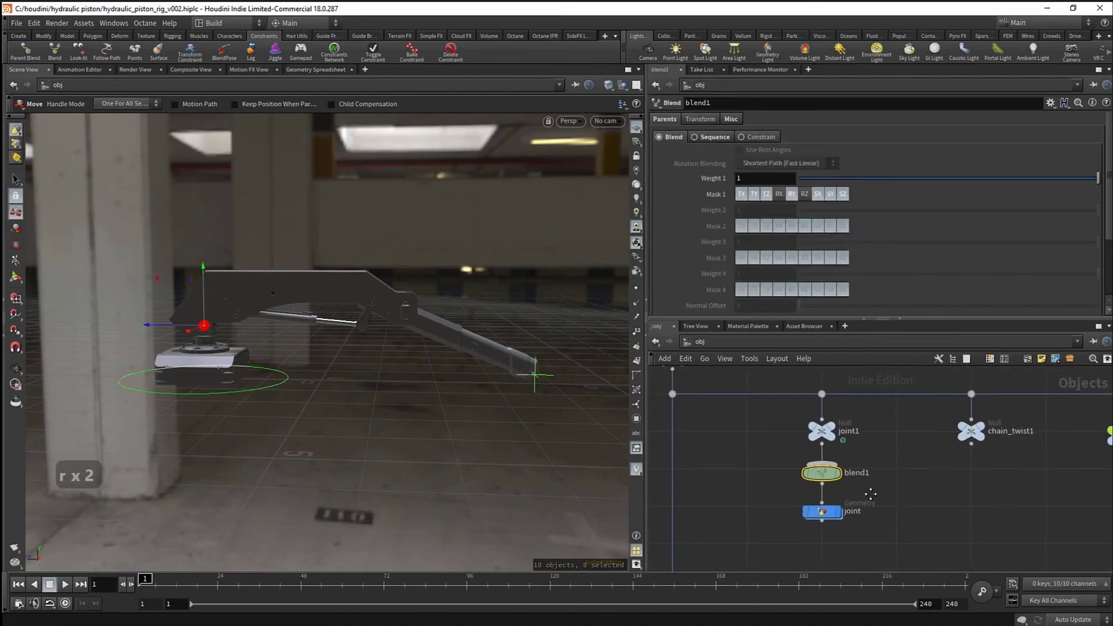
{"action": "left_click_drag", "start_coordinate": [281, 339], "coordinate": [230, 327], "text": "alt"}
{"action": "right_click_drag", "start_coordinate": [231, 327], "coordinate": [390, 346], "text": "alt"}
{"action": "left_click_drag", "start_coordinate": [390, 346], "coordinate": [235, 322], "text": "alt"}
{"action": "scroll", "coordinate": [720, 485], "scroll_direction": "down", "scroll_amount": 5}
{"action": "scroll", "coordinate": [736, 504], "scroll_direction": "up", "scroll_amount": 6}
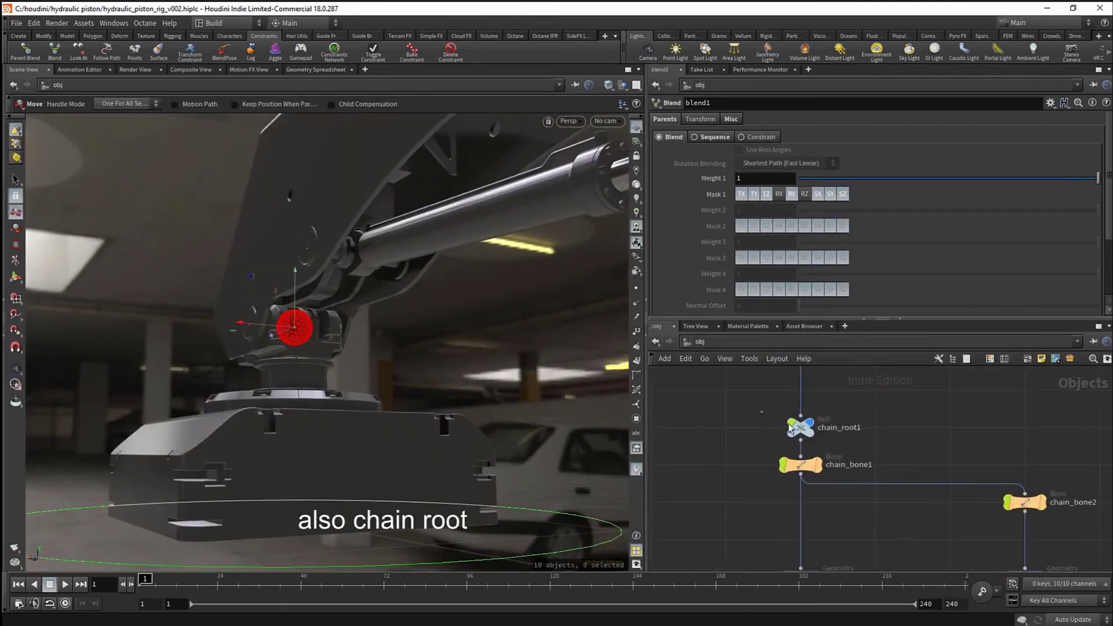
- Hide chain_root1 from the viewport and make both chain bones unselectable
{"action": "left_click", "coordinate": [852, 430]}
{"action": "key", "text": "e"}
{"action": "key", "text": "r"}
{"action": "left_click_drag", "start_coordinate": [743, 465], "coordinate": [1026, 528]}
{"action": "key", "text": "e"}
{"action": "scroll", "coordinate": [928, 498], "scroll_direction": "down", "scroll_amount": 5}
- Color the chain_goal1 node light green from the C color palette
{"action": "middle_click_drag", "start_coordinate": [908, 539], "coordinate": [890, 488]}
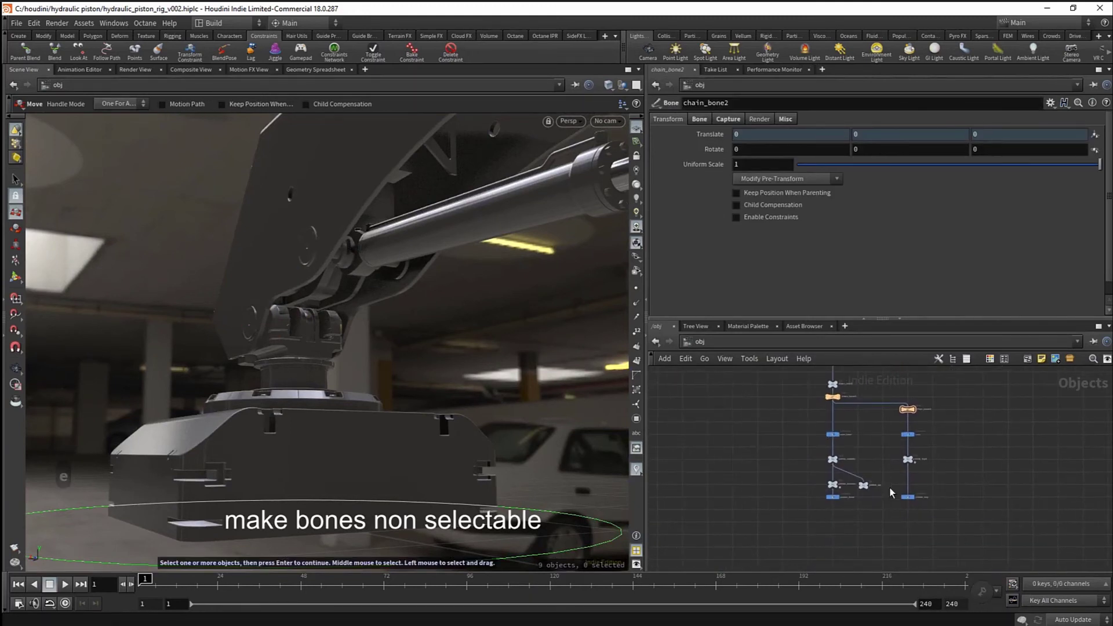
{"action": "scroll", "coordinate": [882, 451], "scroll_direction": "up", "scroll_amount": 3}
{"action": "scroll", "coordinate": [881, 452], "scroll_direction": "down", "scroll_amount": 4}
{"action": "middle_click_drag", "start_coordinate": [970, 396], "coordinate": [892, 505]}
{"action": "scroll", "coordinate": [890, 458], "scroll_direction": "up", "scroll_amount": 5}
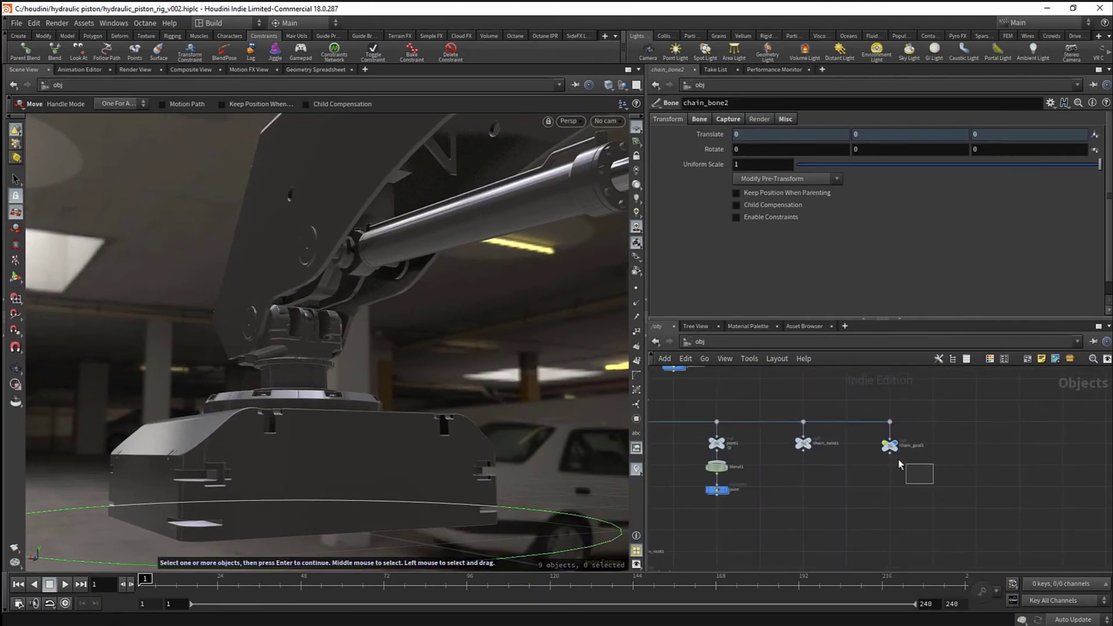
{"action": "left_click", "coordinate": [892, 449]}
{"action": "key", "text": "c"}
{"action": "left_click", "coordinate": [1048, 525]}
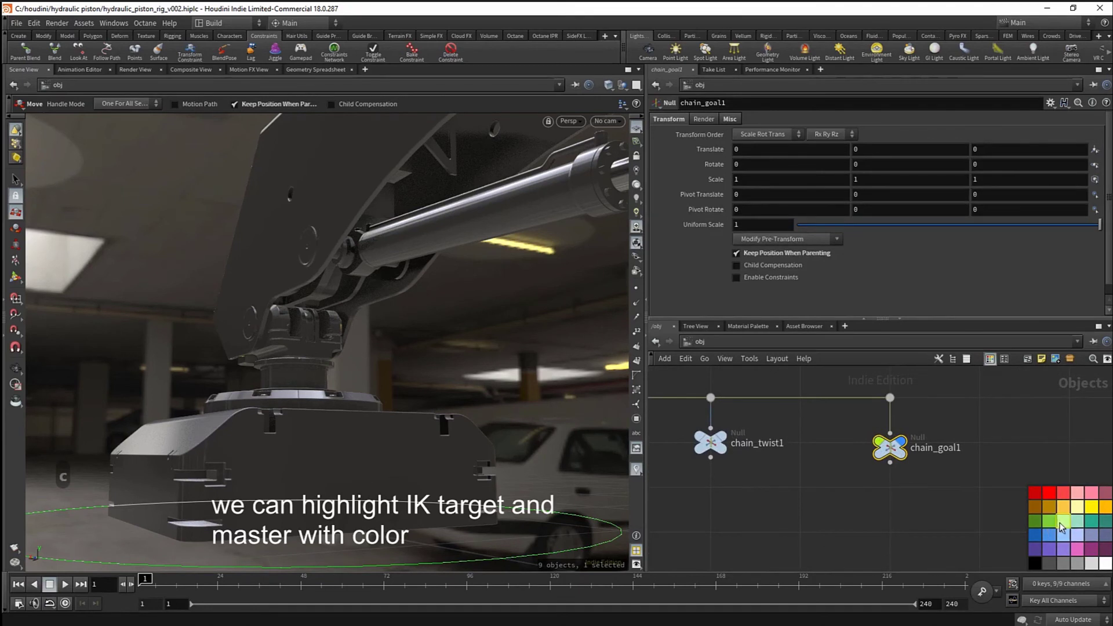
- Color the master node light green and view the whole arm from above
{"action": "scroll", "coordinate": [886, 488], "scroll_direction": "down", "scroll_amount": 4}
{"action": "left_click", "coordinate": [792, 461]}
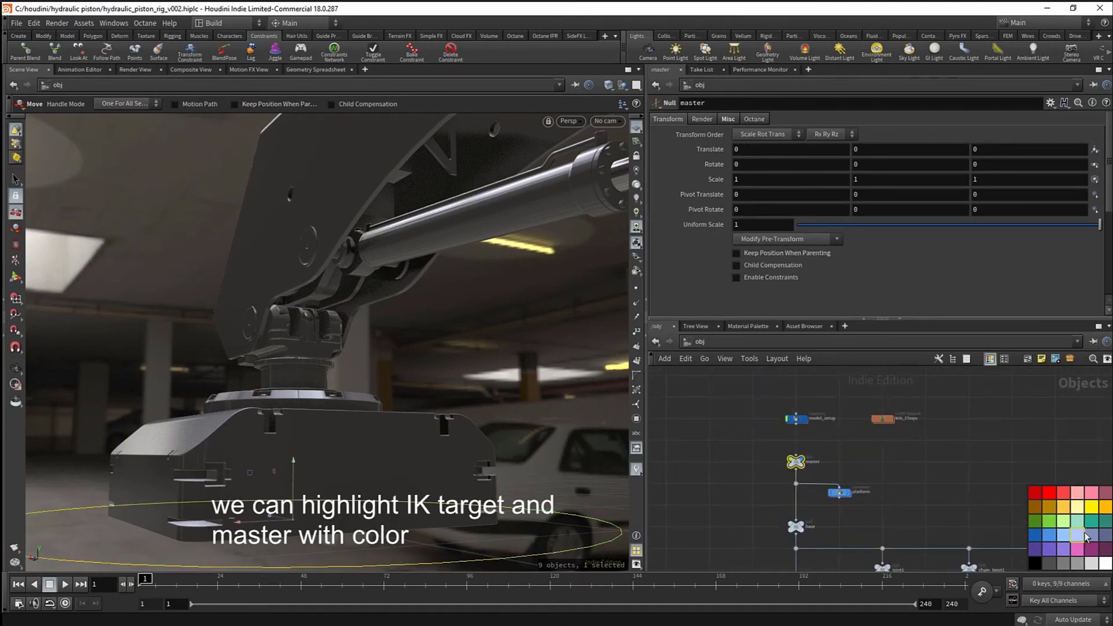
{"action": "left_click", "coordinate": [1065, 525]}
{"action": "scroll", "coordinate": [815, 450], "scroll_direction": "up", "scroll_amount": 3}
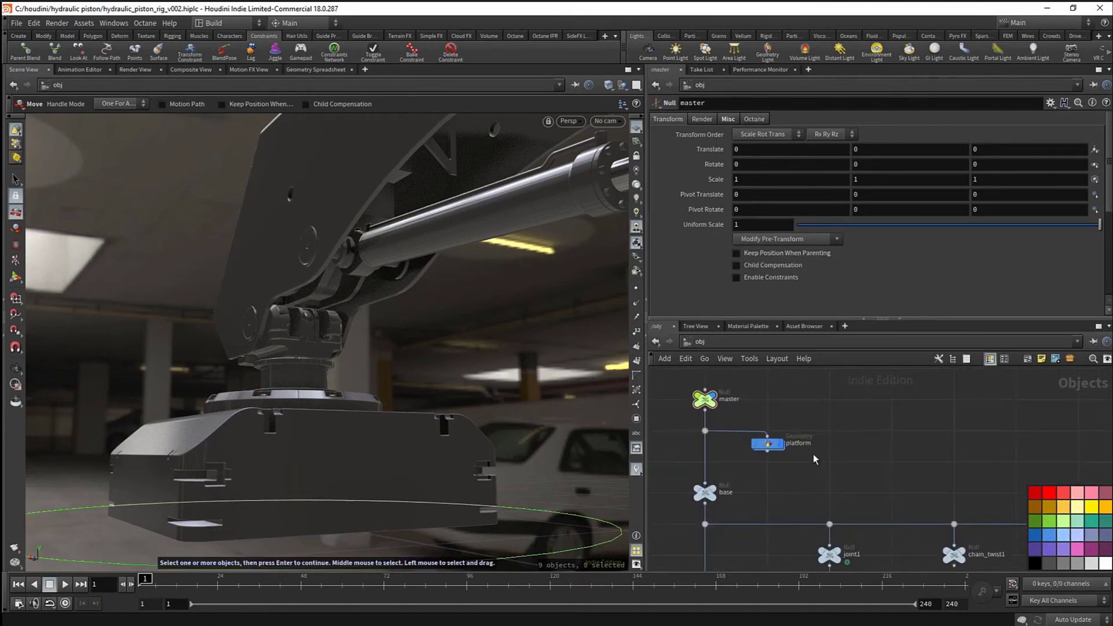
{"action": "right_click_drag", "start_coordinate": [276, 377], "coordinate": [159, 357], "text": "alt"}
{"action": "left_click_drag", "start_coordinate": [159, 358], "coordinate": [420, 398], "text": "alt"}
{"action": "right_click_drag", "start_coordinate": [420, 398], "coordinate": [273, 352], "text": "alt"}
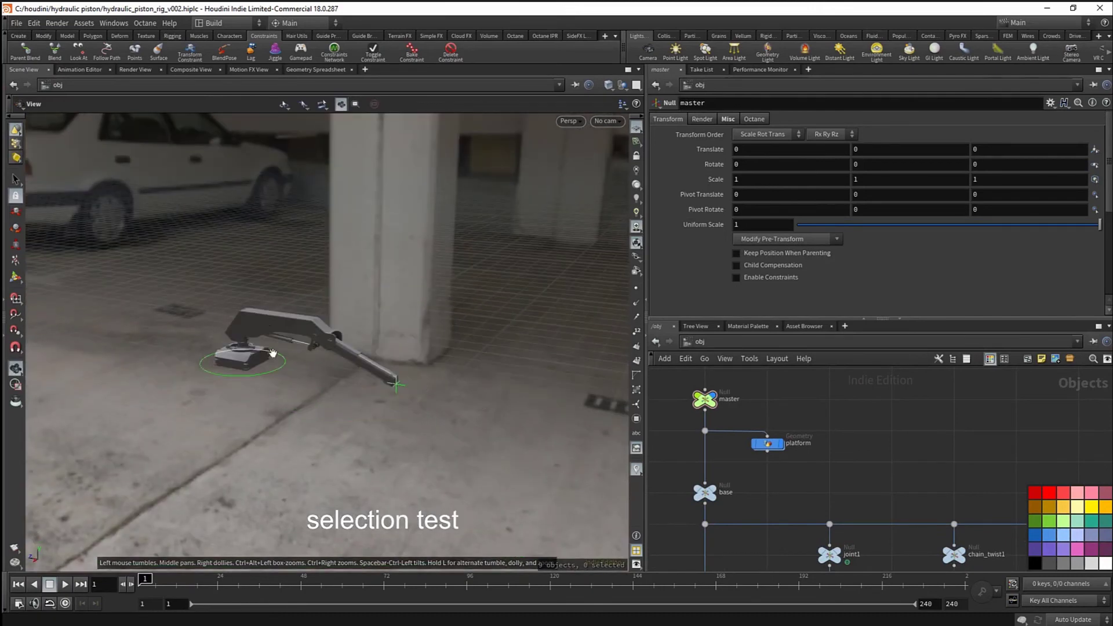
{"action": "left_click_drag", "start_coordinate": [273, 352], "coordinate": [290, 380], "text": "alt"}
{"action": "key", "text": "s"}
{"action": "left_click_drag", "start_coordinate": [152, 283], "coordinate": [527, 468]}
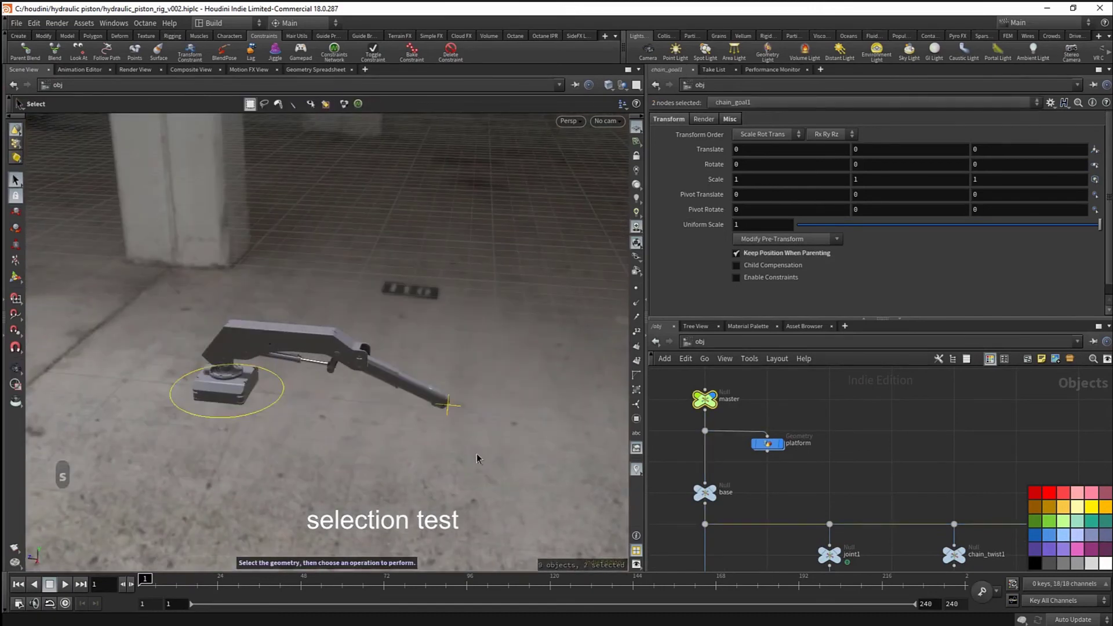
{"action": "scroll", "coordinate": [834, 479], "scroll_direction": "down", "scroll_amount": 3}
{"action": "key", "text": "c"}
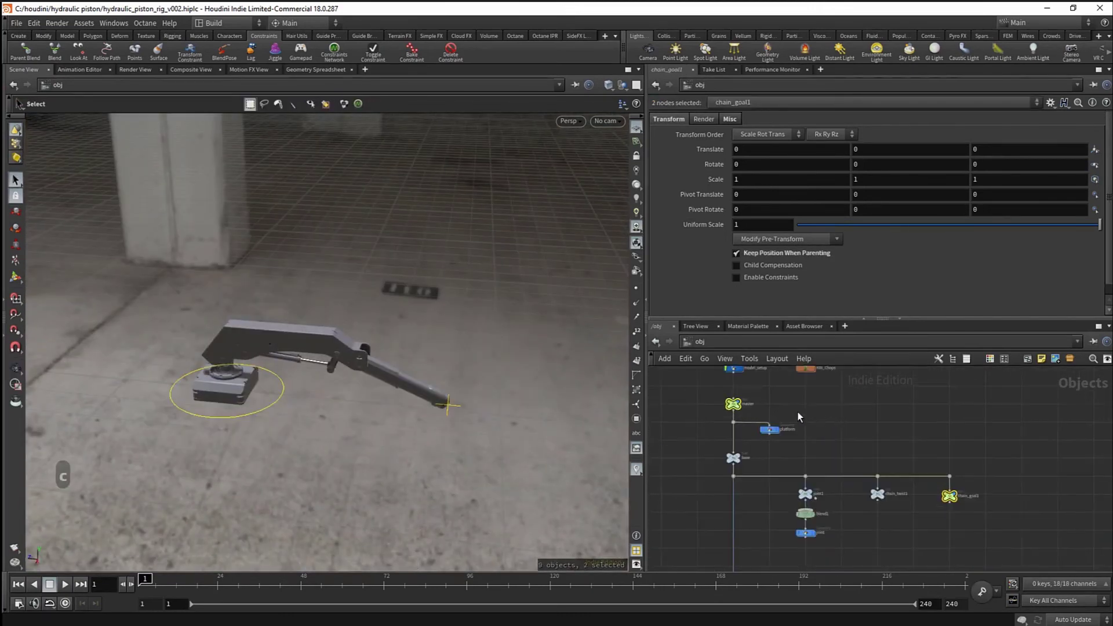
{"action": "left_click", "coordinate": [734, 404]}
{"action": "left_click", "coordinate": [948, 496]}
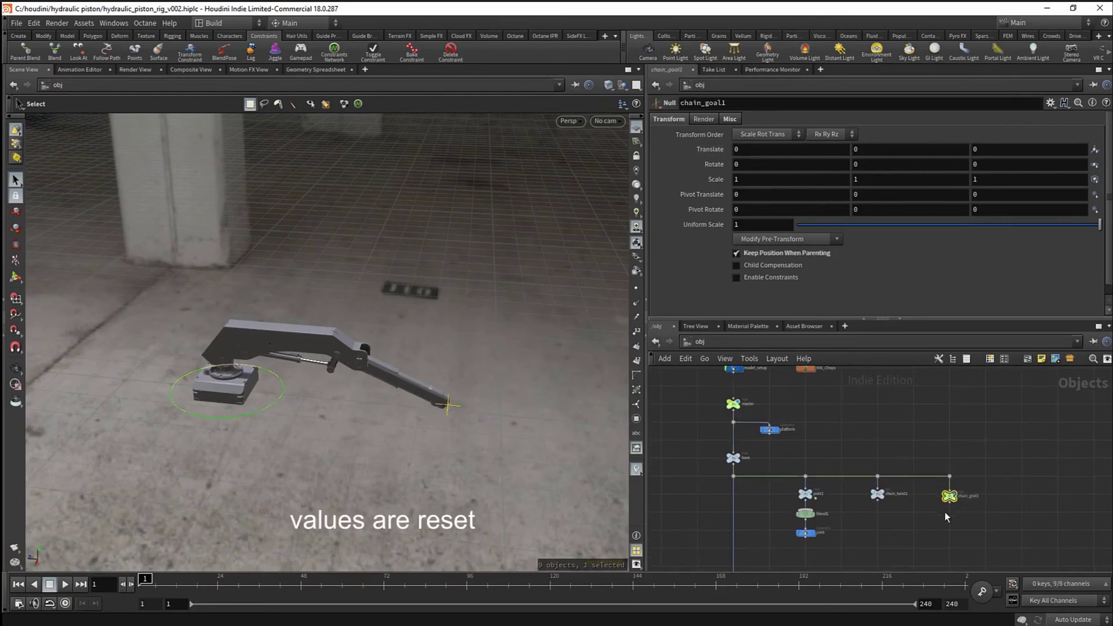
{"action": "left_click_drag", "start_coordinate": [382, 420], "coordinate": [454, 398]}
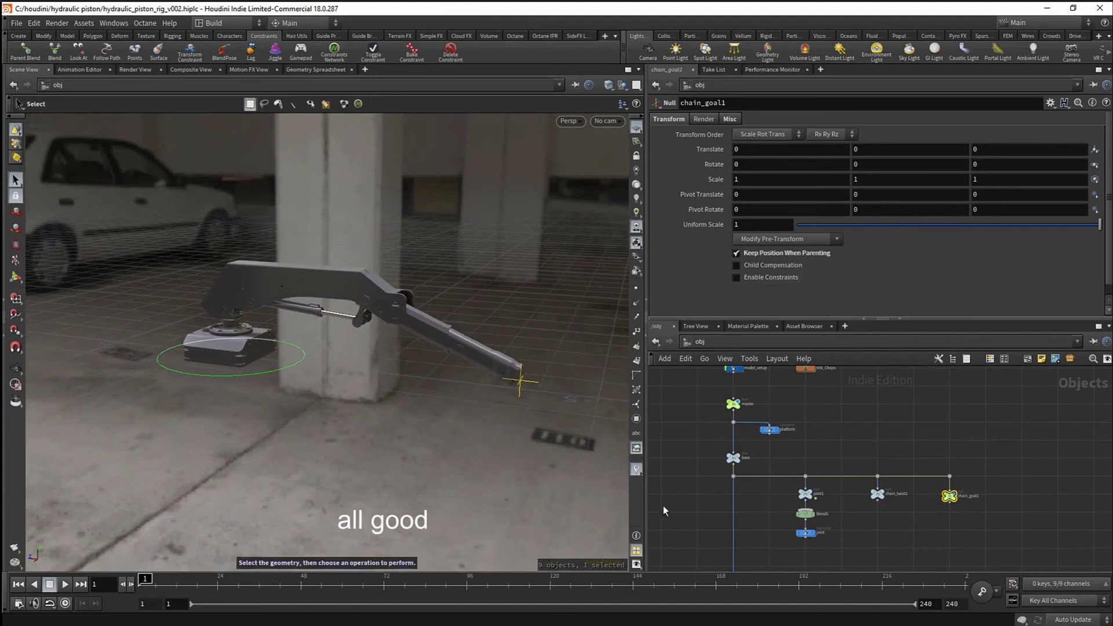
{"action": "left_click_drag", "start_coordinate": [986, 522], "coordinate": [935, 491]}
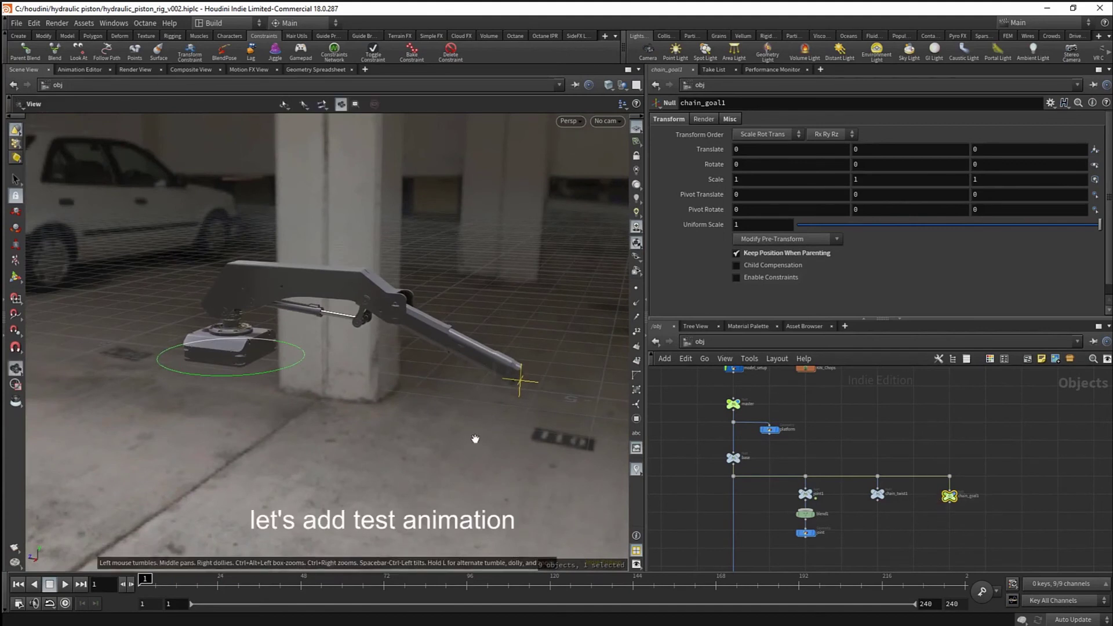
- Keyframe chain_goal1's Translate, Rotate and Scale at frame 1
{"action": "left_click_drag", "start_coordinate": [475, 440], "coordinate": [487, 455], "text": "alt"}
{"action": "left_click", "coordinate": [721, 150], "text": "alt"}
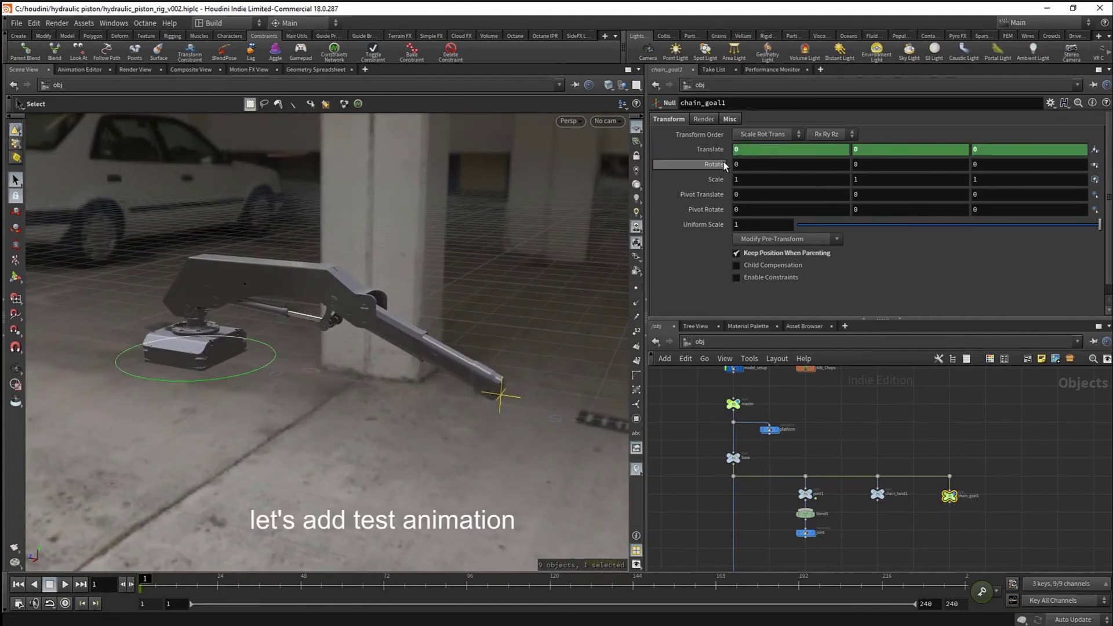
{"action": "left_click", "coordinate": [723, 164], "text": "alt"}
{"action": "left_click", "coordinate": [723, 180], "text": "alt"}
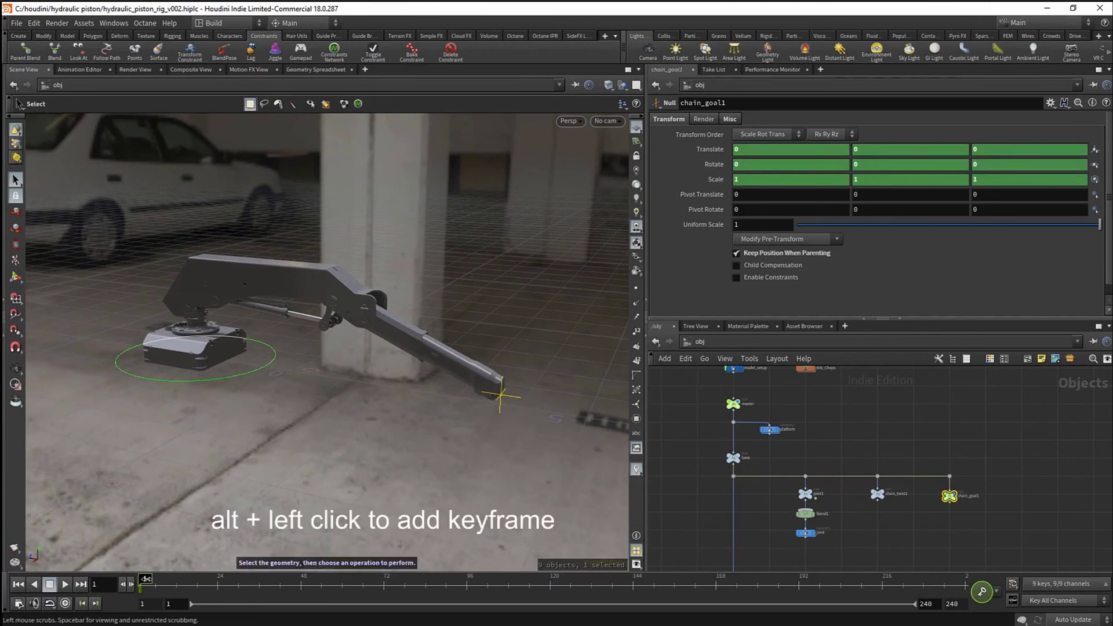
- At frame 48, move chain_goal1 to translate 4.64254, -0.0922329, 4.29467
{"action": "left_click_drag", "start_coordinate": [145, 579], "coordinate": [284, 582]}
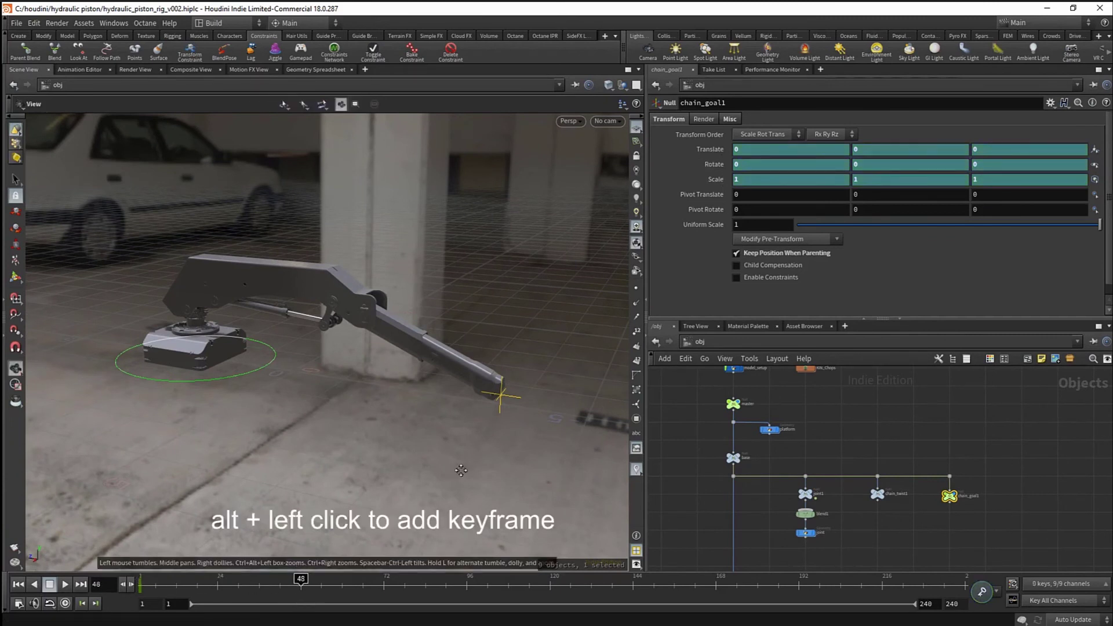
{"action": "middle_click_drag", "start_coordinate": [462, 470], "coordinate": [485, 499], "text": "alt"}
{"action": "key", "text": "w"}
{"action": "left_click_drag", "start_coordinate": [524, 427], "coordinate": [153, 503]}
{"action": "left_click_drag", "start_coordinate": [153, 503], "coordinate": [504, 403], "text": "alt"}
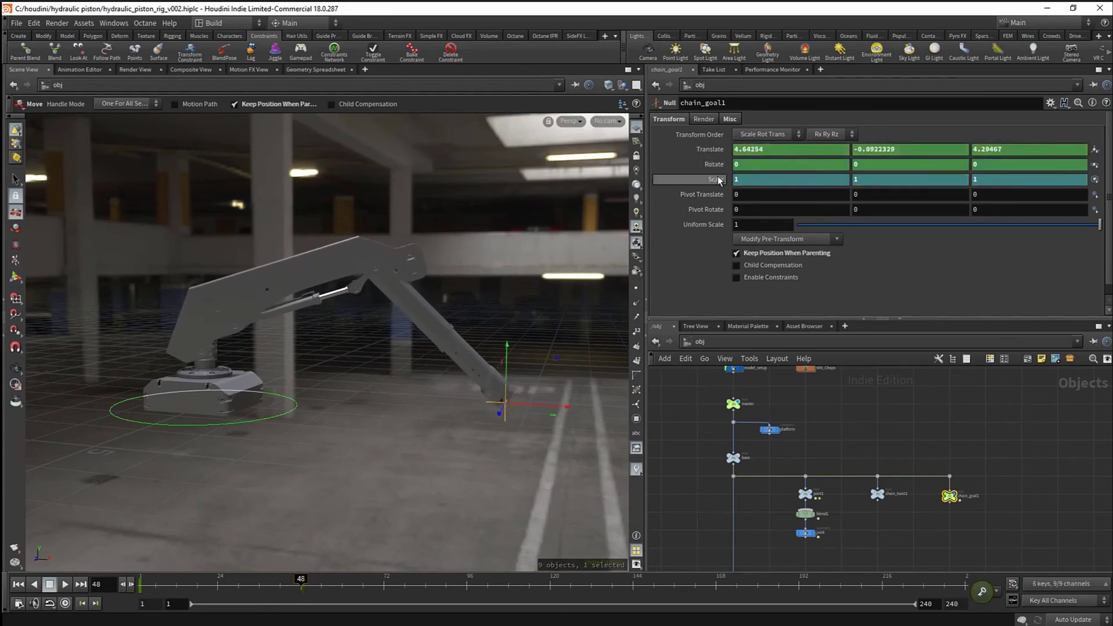
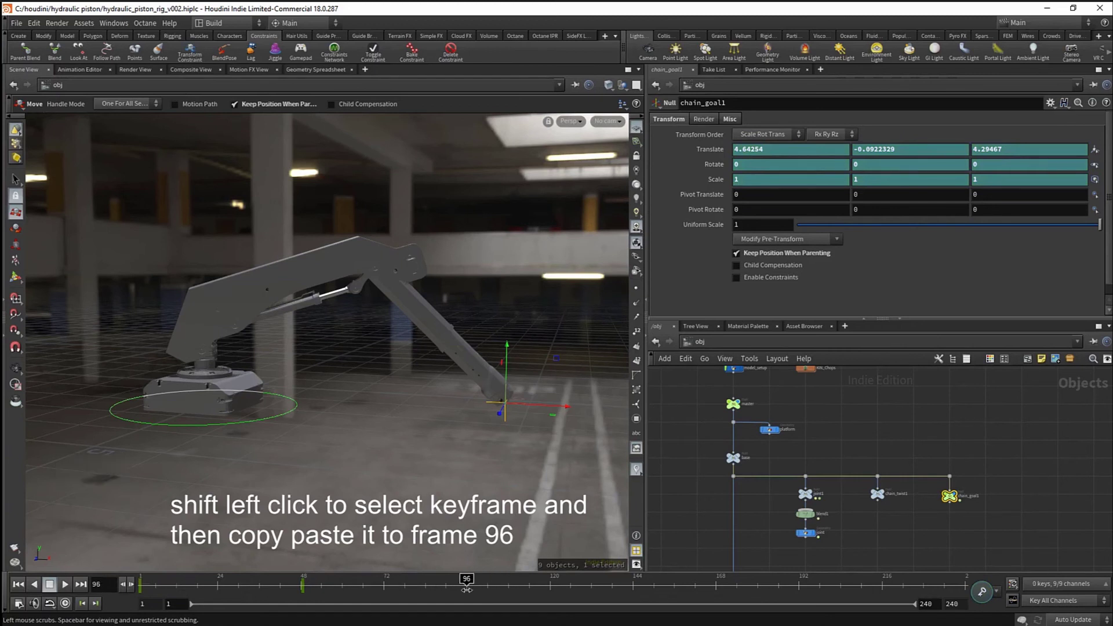
- Paste the copied chain_goal1 keys onto frame 96, then orbit to a closer side view
{"action": "key", "text": "ctrl+v"}
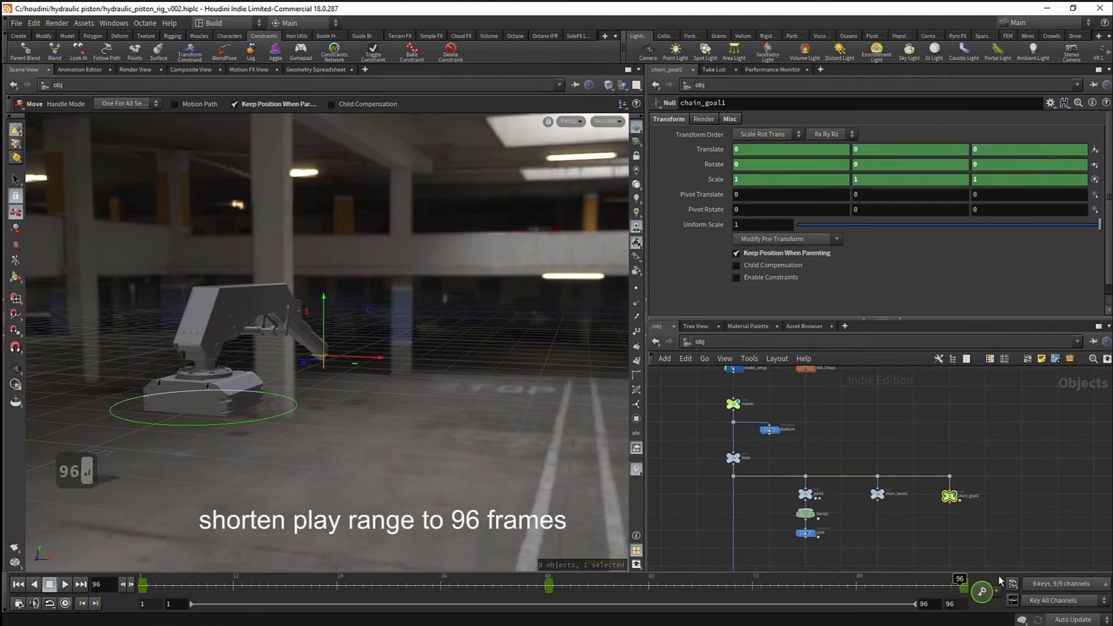
{"action": "left_click_drag", "start_coordinate": [285, 386], "coordinate": [220, 391], "text": "alt"}
{"action": "right_click_drag", "start_coordinate": [358, 400], "coordinate": [441, 407], "text": "alt"}
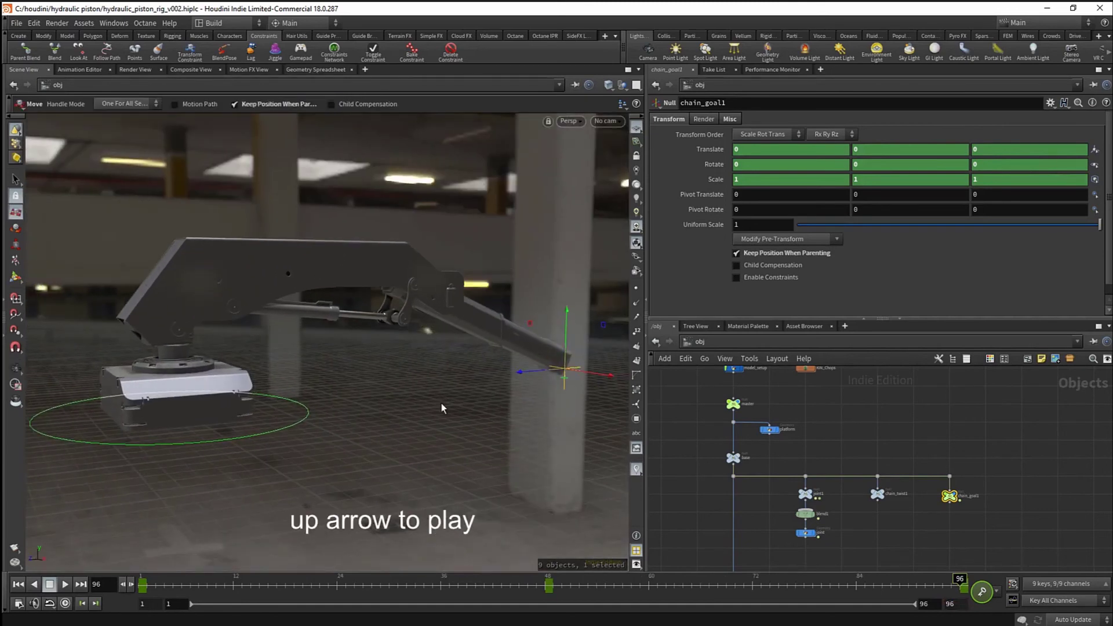
- Play the 96-frame animation and tumble the view around the rig
{"action": "key", "text": "Up"}
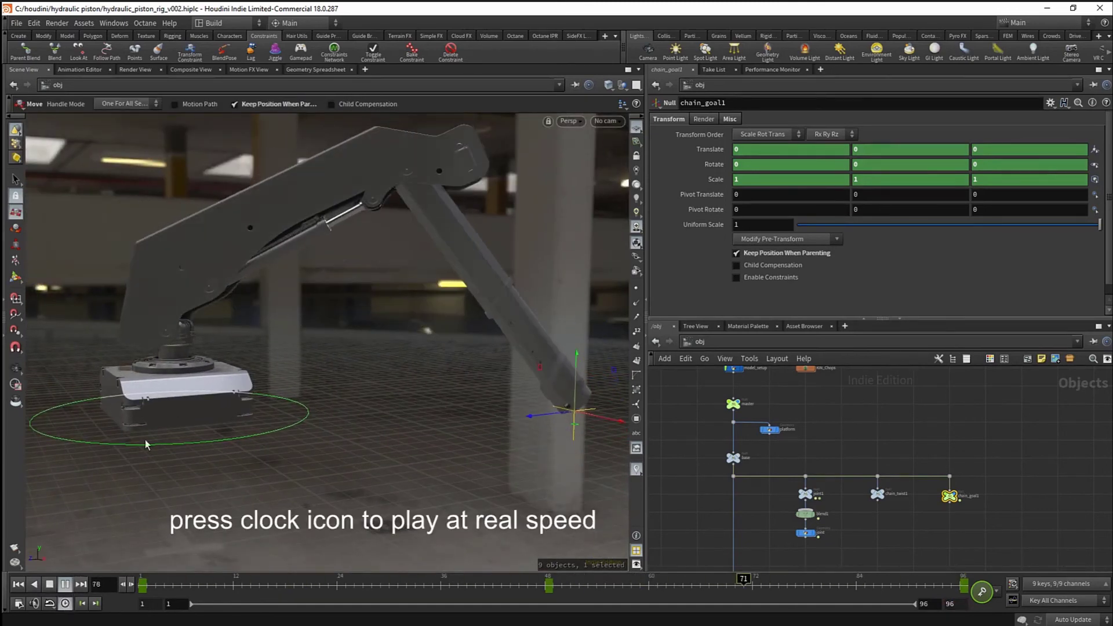
{"action": "key", "text": "Escape"}
{"action": "right_click_drag", "start_coordinate": [255, 429], "coordinate": [233, 398]}
{"action": "left_click_drag", "start_coordinate": [234, 398], "coordinate": [366, 390]}
{"action": "right_click_drag", "start_coordinate": [365, 390], "coordinate": [426, 443]}
{"action": "middle_click_drag", "start_coordinate": [426, 443], "coordinate": [340, 386]}
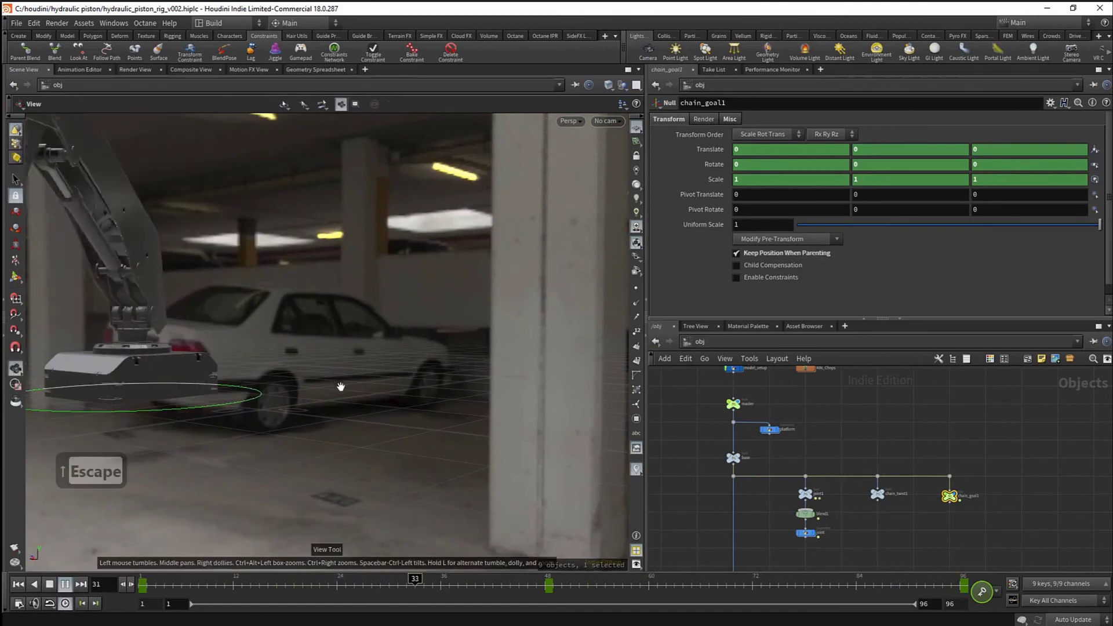
{"action": "right_click_drag", "start_coordinate": [341, 387], "coordinate": [314, 384]}
{"action": "left_click_drag", "start_coordinate": [314, 384], "coordinate": [326, 390]}
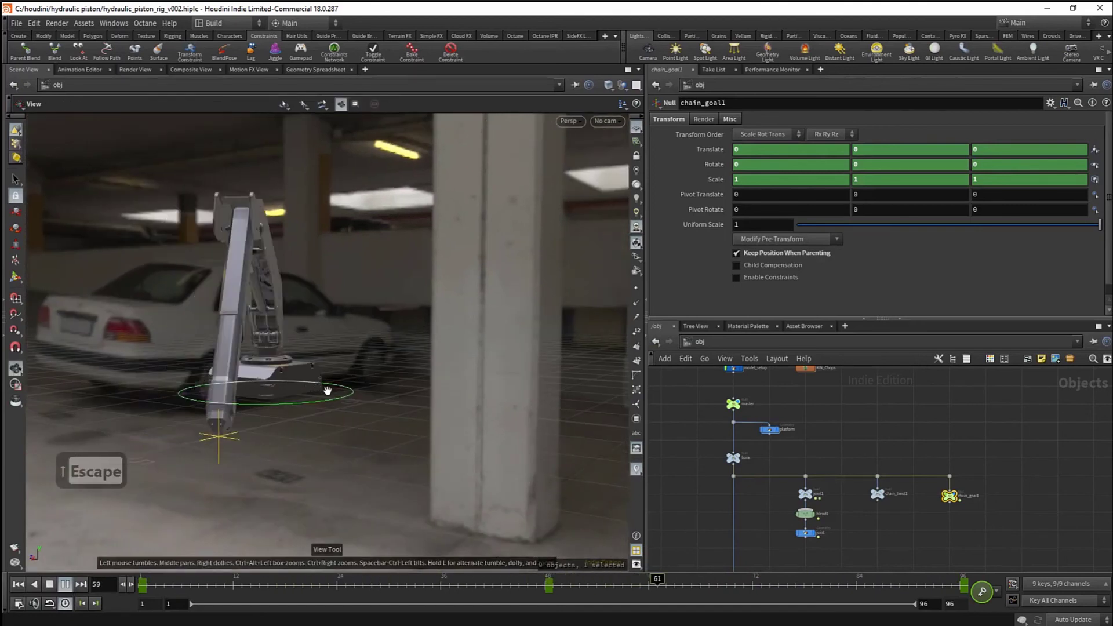
- Deselect chain_goal1 and jump to its keyframe at frame 48
{"action": "left_click", "coordinate": [689, 468]}
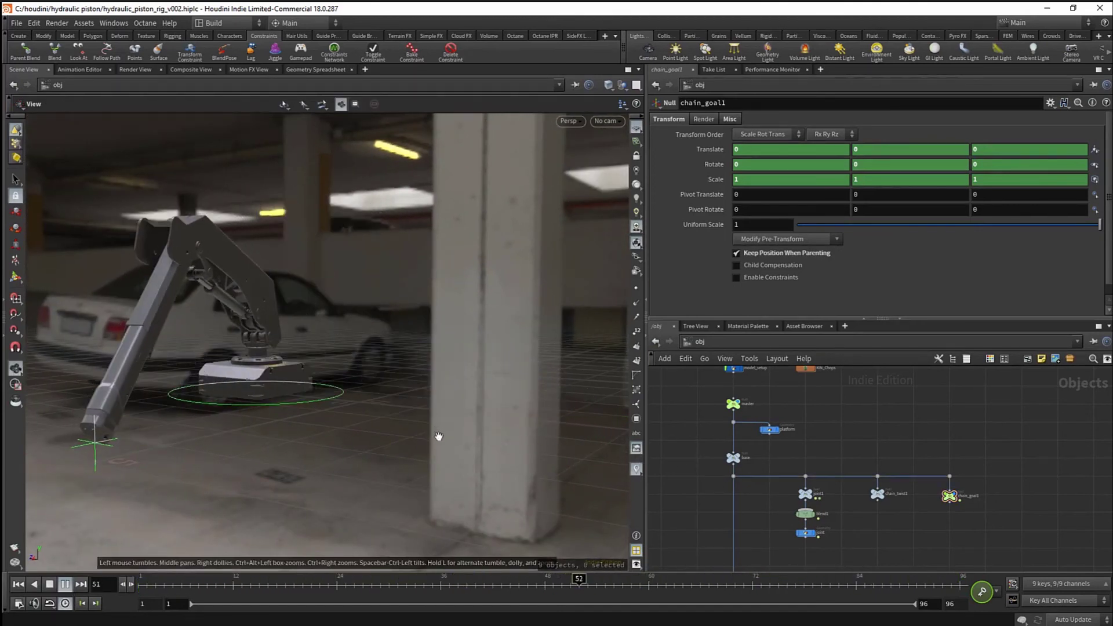
{"action": "left_click_drag", "start_coordinate": [439, 436], "coordinate": [472, 430]}
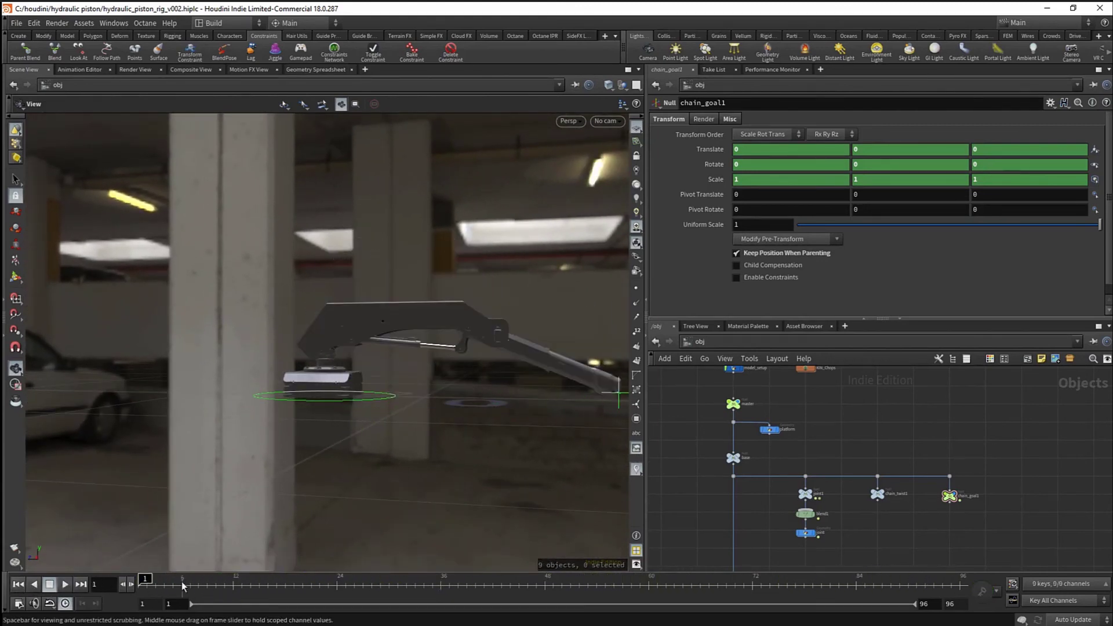
{"action": "middle_click_drag", "start_coordinate": [387, 457], "coordinate": [299, 450]}
{"action": "left_click_drag", "start_coordinate": [210, 537], "coordinate": [172, 548]}
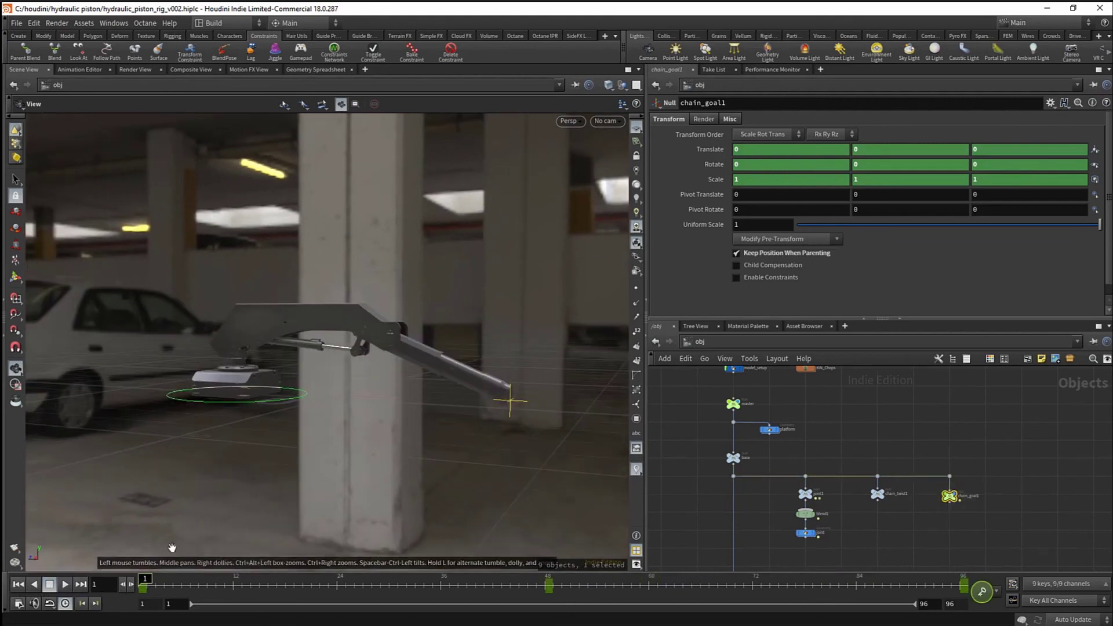
{"action": "left_click", "coordinate": [95, 605]}
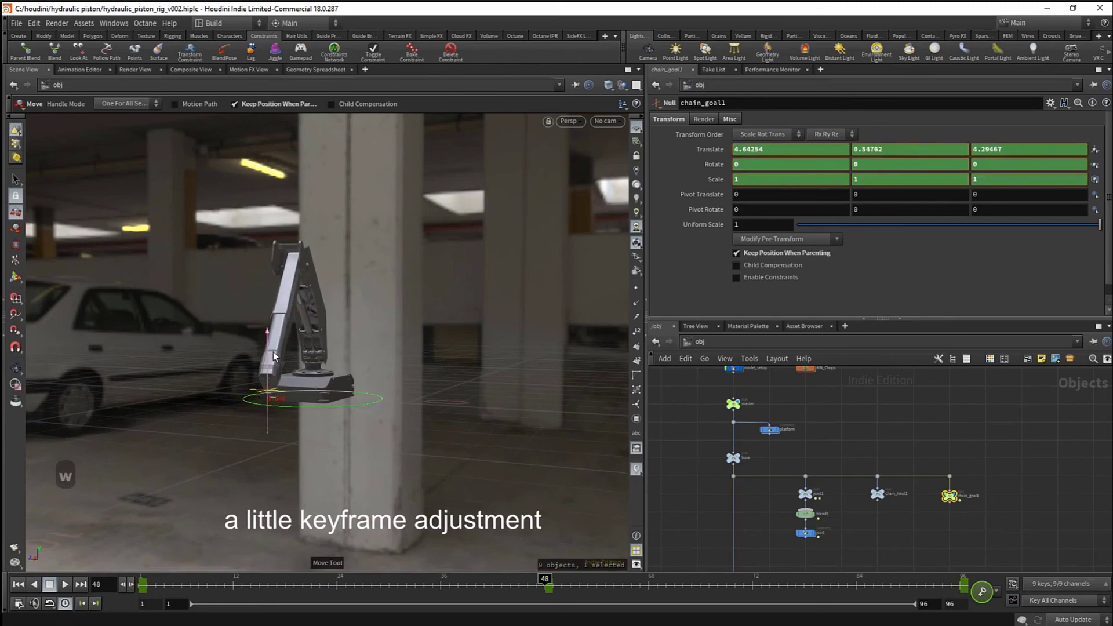
- Orbit around the arm, then replay the animation from frame 1
{"action": "left_click_drag", "start_coordinate": [289, 368], "coordinate": [250, 370]}
{"action": "right_click_drag", "start_coordinate": [249, 370], "coordinate": [330, 367]}
{"action": "middle_click_drag", "start_coordinate": [330, 353], "coordinate": [410, 368]}
{"action": "left_click_drag", "start_coordinate": [410, 368], "coordinate": [461, 333]}
{"action": "left_click", "coordinate": [21, 584]}
{"action": "left_click", "coordinate": [68, 583]}
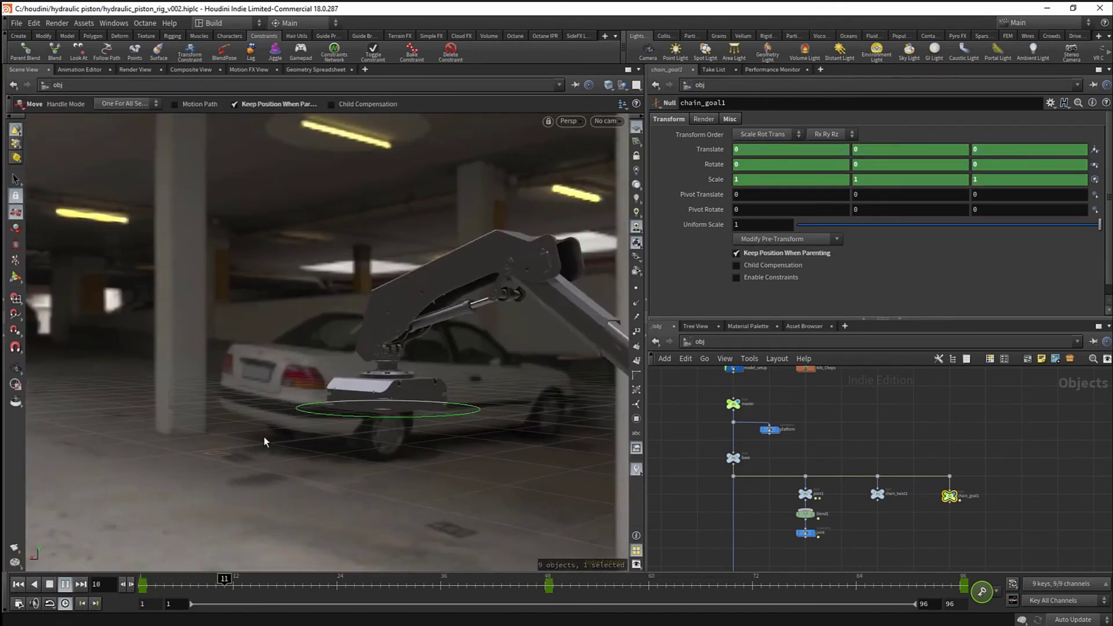
- Orbit around the rig's base while the piston animation plays
{"action": "left_click_drag", "start_coordinate": [305, 420], "coordinate": [305, 442], "text": "alt"}
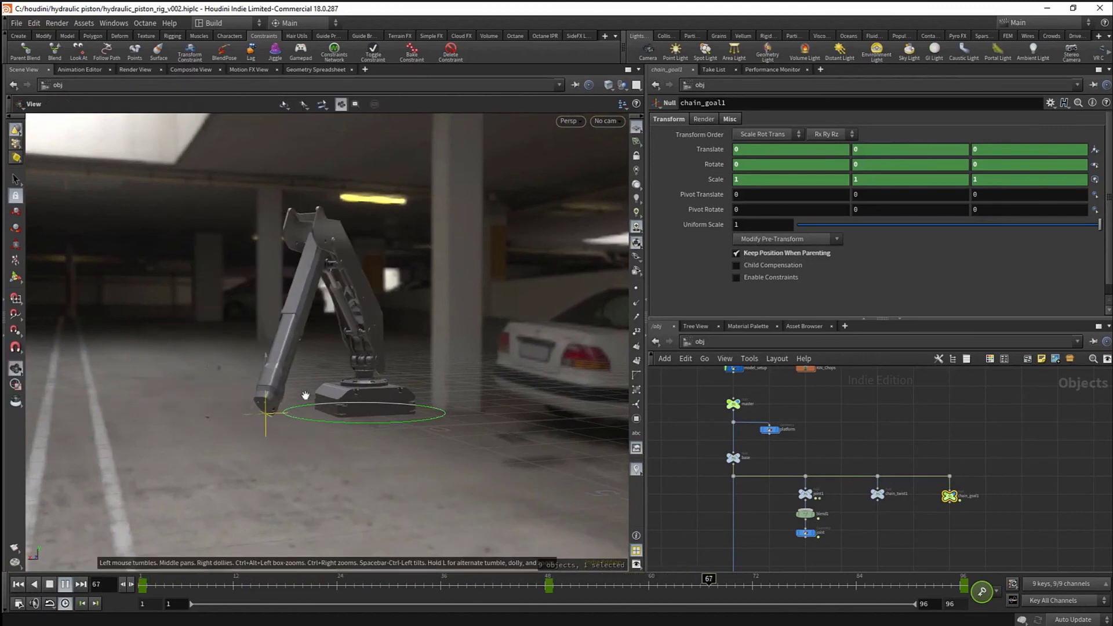
{"action": "left_click_drag", "start_coordinate": [305, 395], "coordinate": [552, 375], "text": "alt"}
{"action": "right_click_drag", "start_coordinate": [552, 375], "coordinate": [464, 301], "text": "alt"}
{"action": "left_click_drag", "start_coordinate": [463, 301], "coordinate": [441, 344], "text": "alt"}
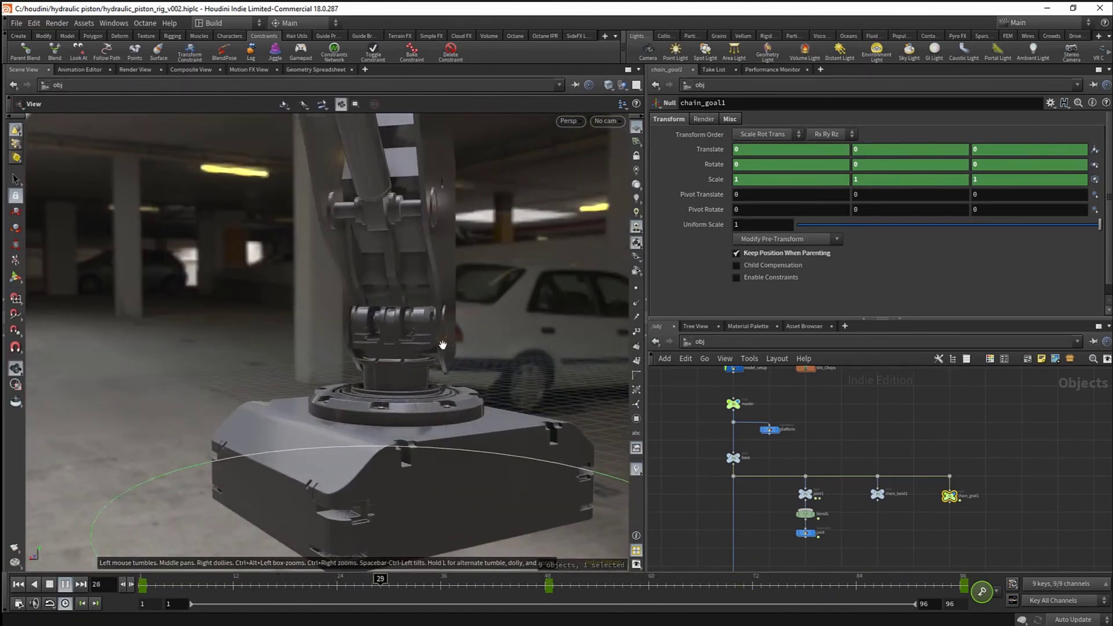
{"action": "right_click_drag", "start_coordinate": [441, 344], "coordinate": [320, 355], "text": "alt"}
{"action": "left_click_drag", "start_coordinate": [321, 356], "coordinate": [438, 354], "text": "alt"}
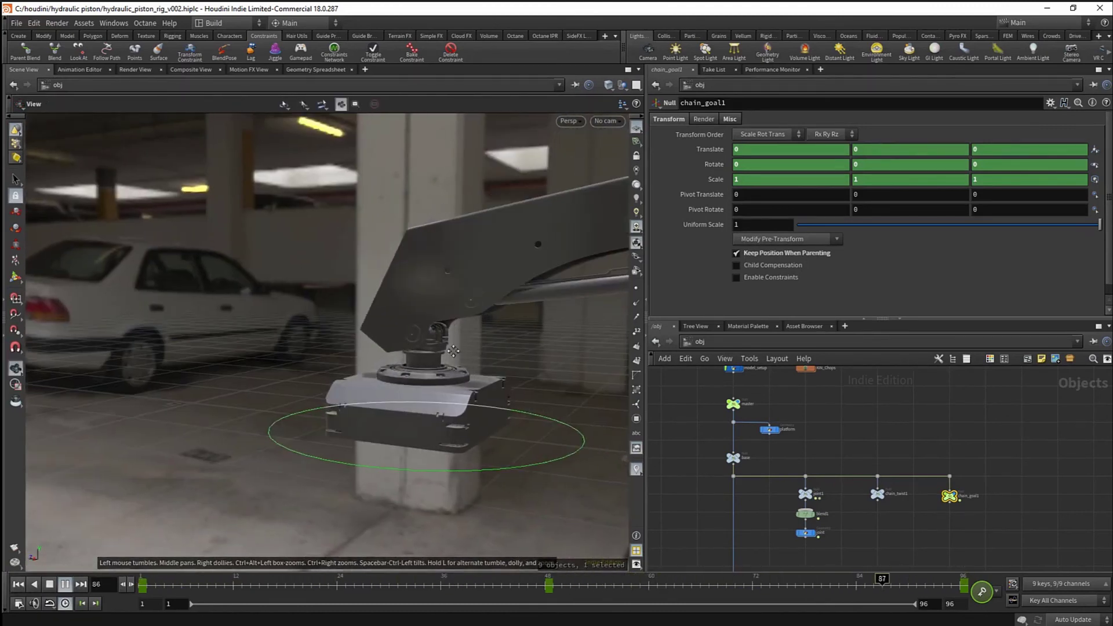
{"action": "middle_click_drag", "start_coordinate": [437, 353], "coordinate": [327, 348], "text": "alt"}
- Close in on the arm's tip, then pull back to watch the whole arm move
{"action": "left_click_drag", "start_coordinate": [327, 348], "coordinate": [400, 342], "text": "alt"}
{"action": "middle_click_drag", "start_coordinate": [400, 343], "coordinate": [334, 341], "text": "alt"}
{"action": "right_click_drag", "start_coordinate": [333, 340], "coordinate": [469, 355], "text": "alt"}
{"action": "mouse_move", "coordinate": [469, 355]}
{"action": "left_mouse_down", "text": "alt"}
{"action": "mouse_move", "coordinate": [427, 368]}
{"action": "mouse_move", "coordinate": [472, 365]}
{"action": "left_mouse_up", "text": "alt"}
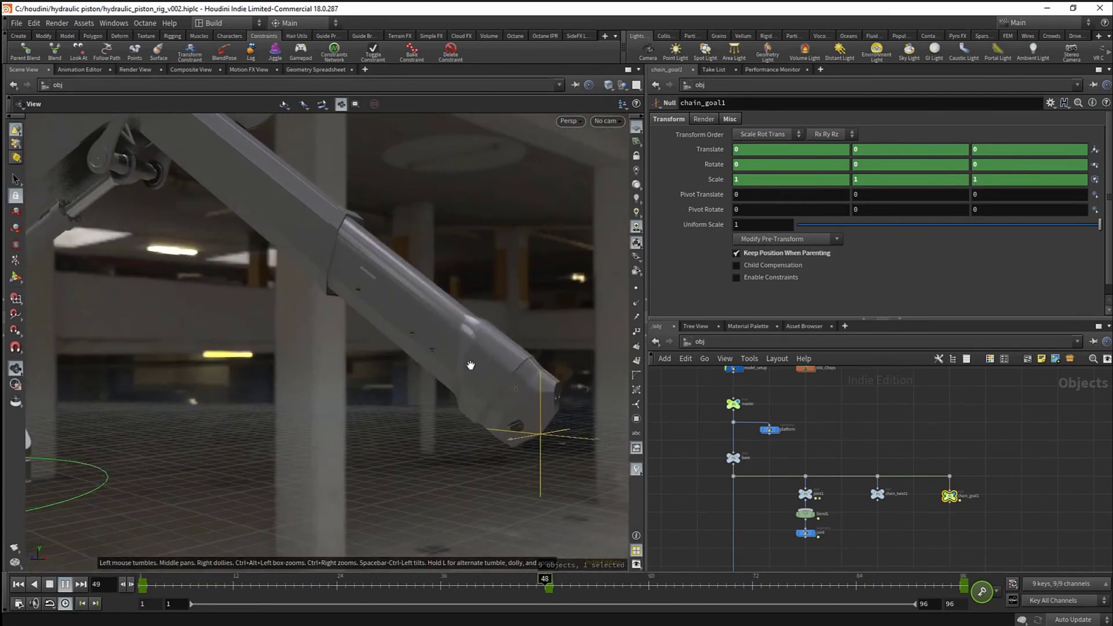
{"action": "left_click_drag", "start_coordinate": [384, 355], "coordinate": [272, 360], "text": "alt"}
{"action": "middle_click_drag", "start_coordinate": [272, 361], "coordinate": [365, 365], "text": "alt"}
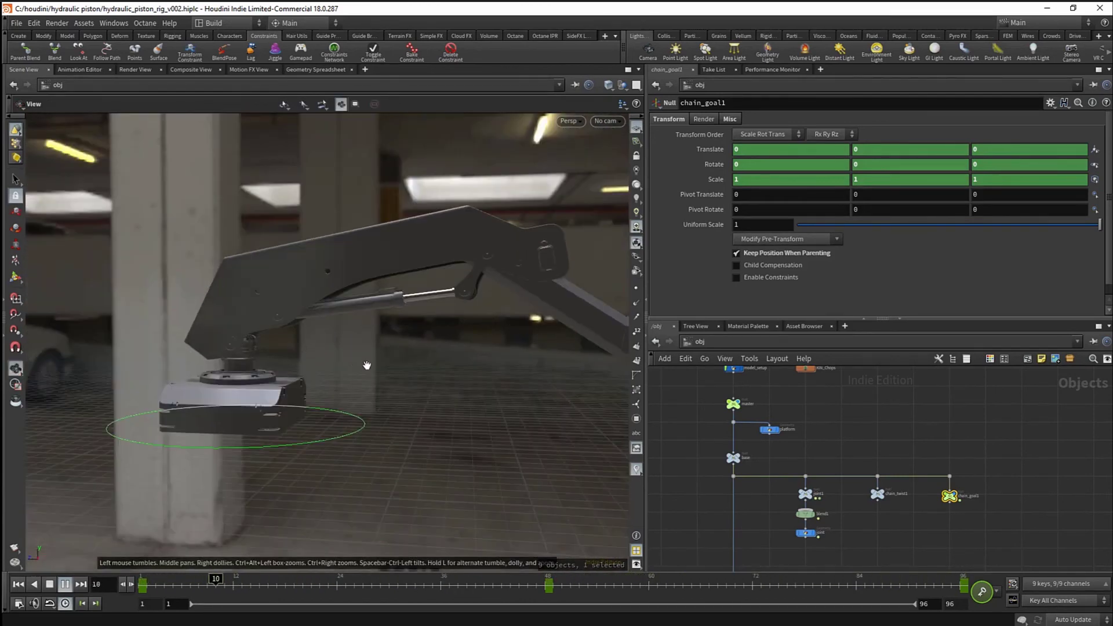
{"action": "right_click_drag", "start_coordinate": [365, 365], "coordinate": [318, 375], "text": "alt"}
{"action": "left_click_drag", "start_coordinate": [318, 375], "coordinate": [407, 373], "text": "alt"}
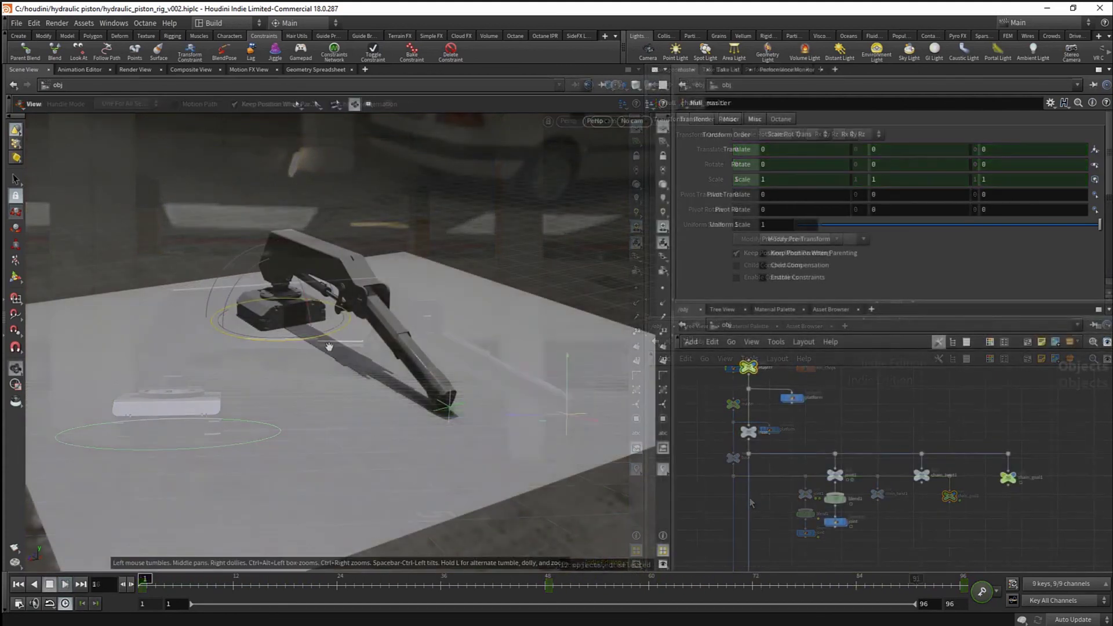
- Zoom in around the base and trial-rotate the whole rig with the master null
{"action": "scroll", "coordinate": [372, 301], "scroll_direction": "up", "scroll_amount": 10}
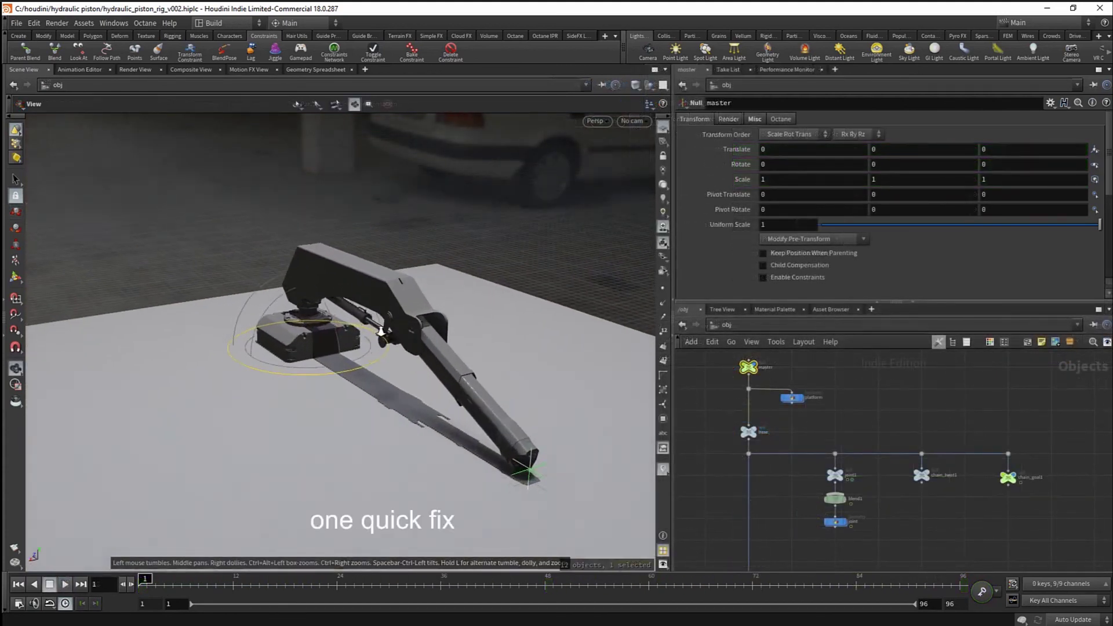
{"action": "left_click_drag", "start_coordinate": [373, 300], "coordinate": [240, 319]}
{"action": "key", "text": "r"}
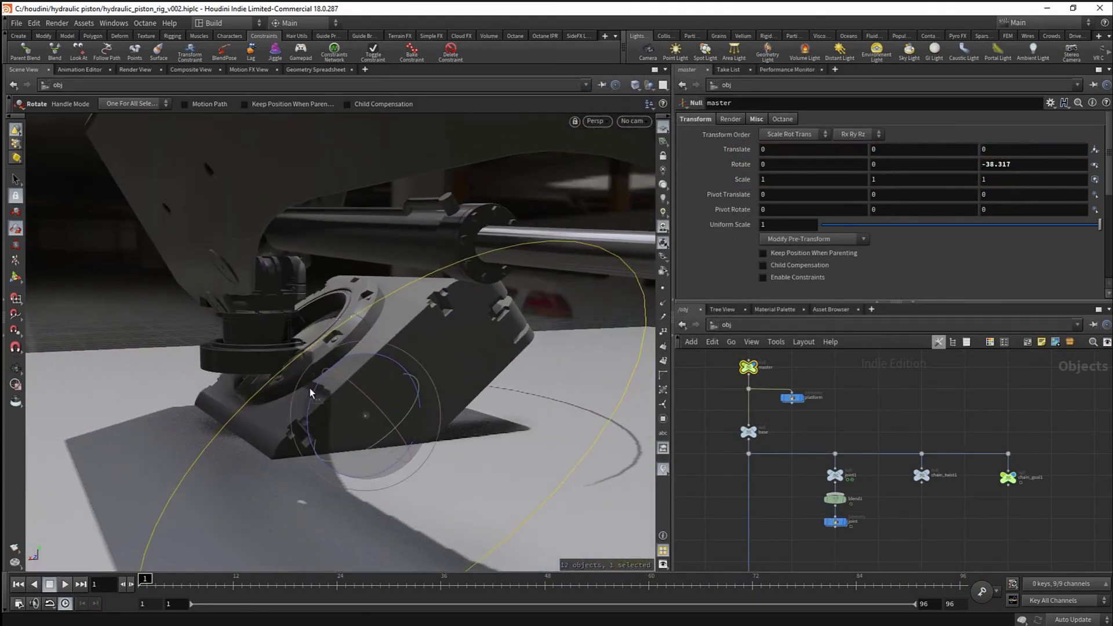
{"action": "left_click_drag", "start_coordinate": [311, 393], "coordinate": [365, 381]}
- Undo the trial rotation so master's Rotate Z returns from -38.317 to 0
{"action": "key", "text": "ctrl+z"}
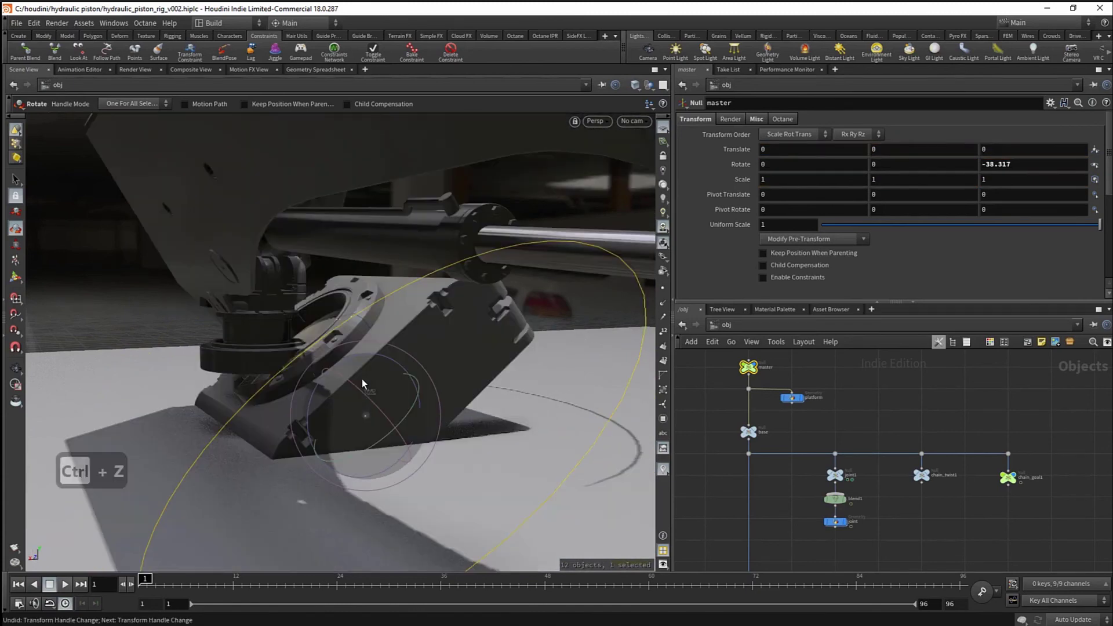
{"action": "key", "text": "ctrl+z"}
{"action": "key", "text": "ctrl+z"}
{"action": "middle_click_drag", "start_coordinate": [802, 425], "coordinate": [812, 415]}
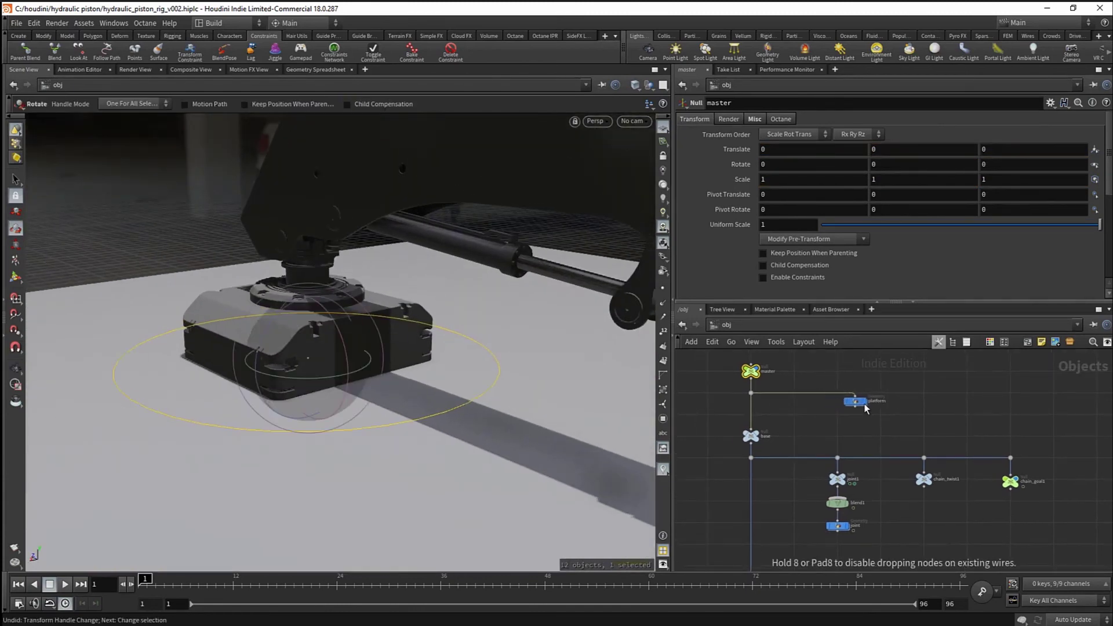
- Wire master into blend1 as a second parent masked to RX and RZ, then reselect master
{"action": "scroll", "coordinate": [751, 379], "scroll_direction": "up", "scroll_amount": 1}
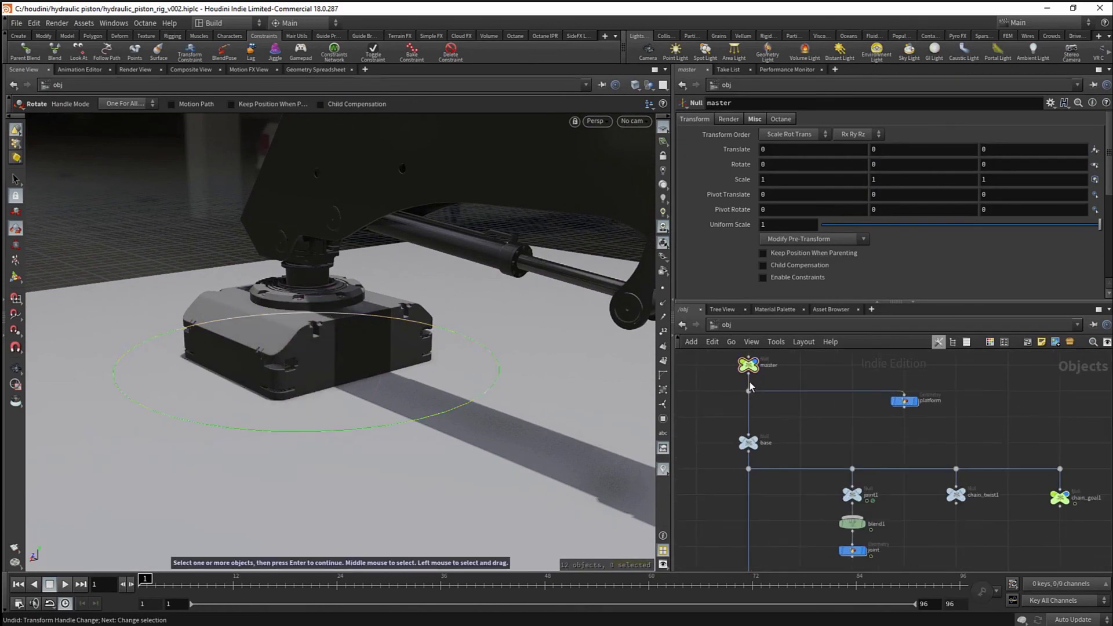
{"action": "left_click_drag", "start_coordinate": [748, 375], "coordinate": [809, 460]}
{"action": "left_click", "coordinate": [850, 523]}
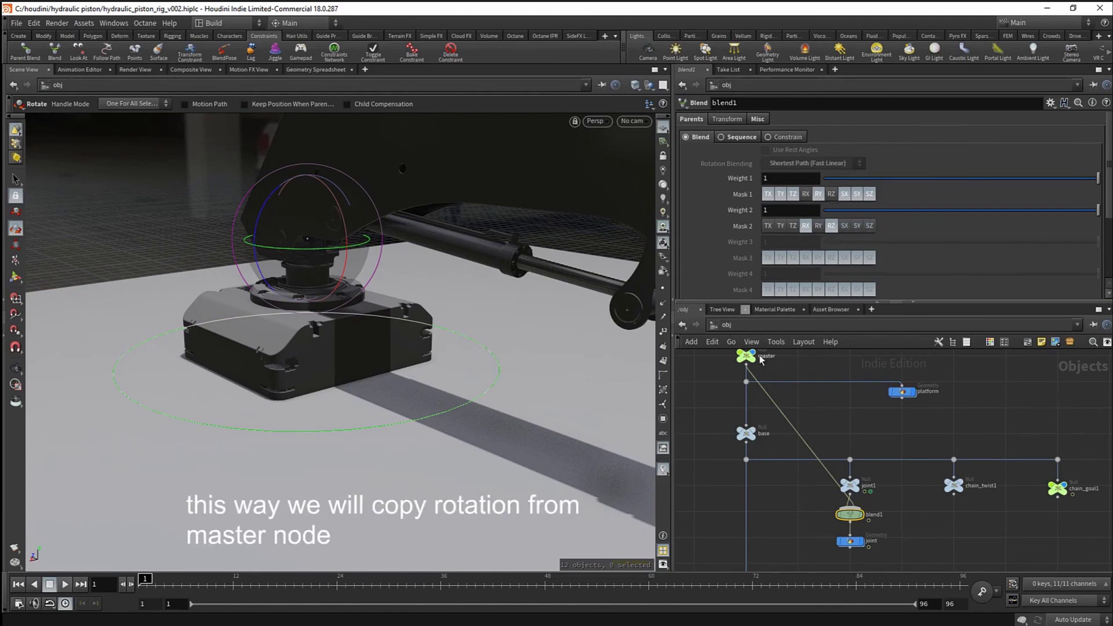
{"action": "middle_click_drag", "start_coordinate": [817, 358], "coordinate": [829, 474]}
{"action": "left_click", "coordinate": [813, 400]}
{"action": "left_click_drag", "start_coordinate": [801, 392], "coordinate": [733, 426]}
{"action": "right_click_drag", "start_coordinate": [310, 320], "coordinate": [369, 373], "text": "alt"}
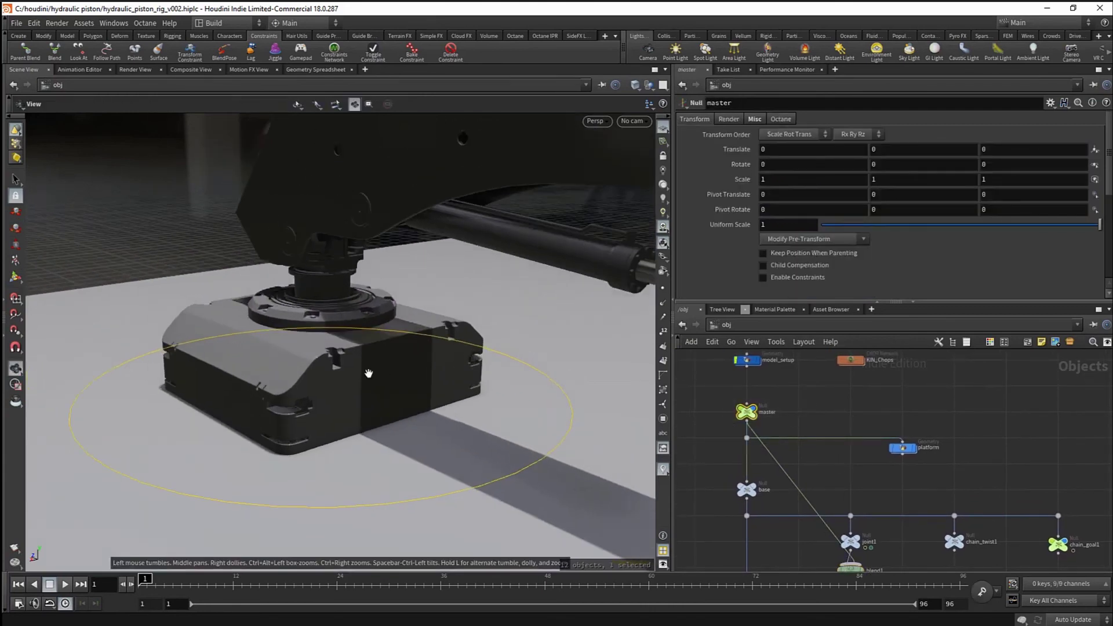
- Rotate master to -9.05863, 7.74363, -0.149096 and confirm the base joint tilts with it
{"action": "left_click_drag", "start_coordinate": [368, 374], "coordinate": [275, 387], "text": "alt"}
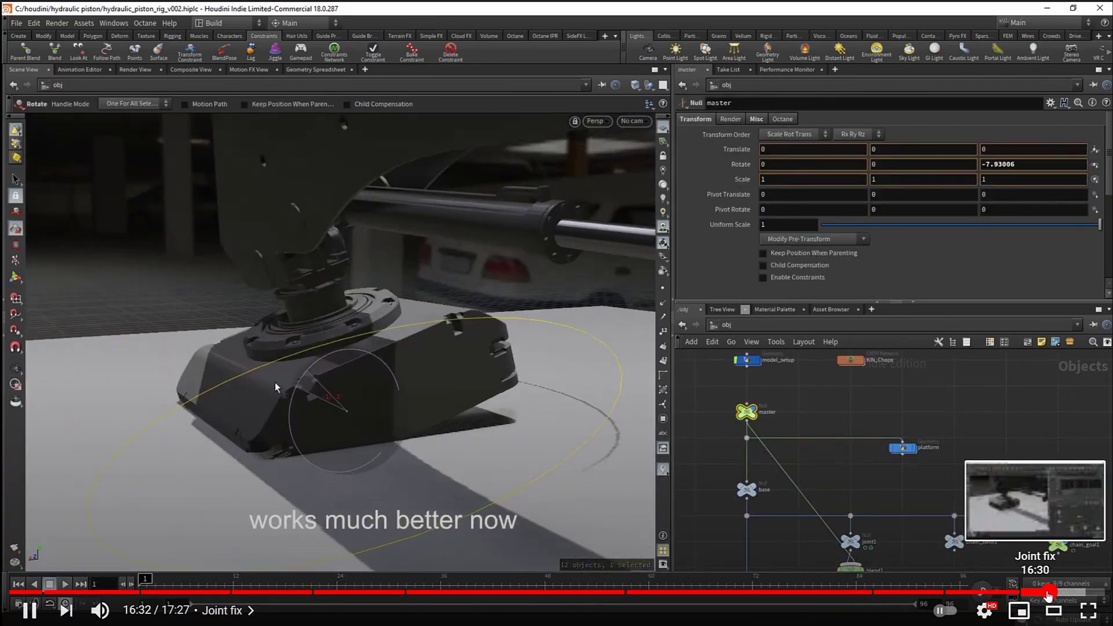
{"action": "left_click", "coordinate": [1048, 592]}
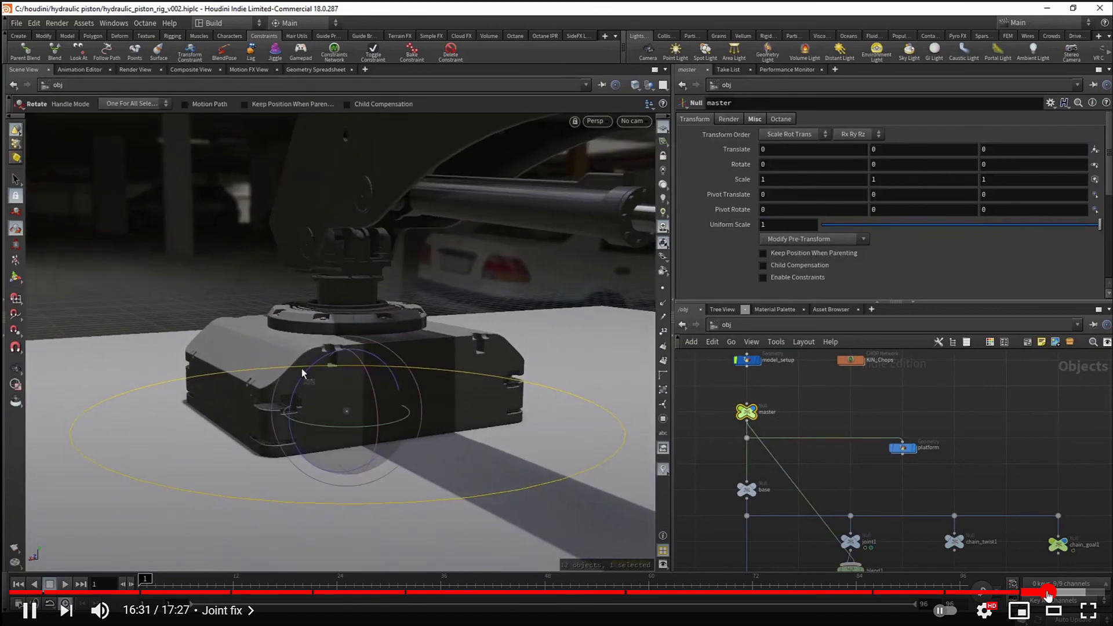
{"action": "left_click", "coordinate": [1043, 593]}
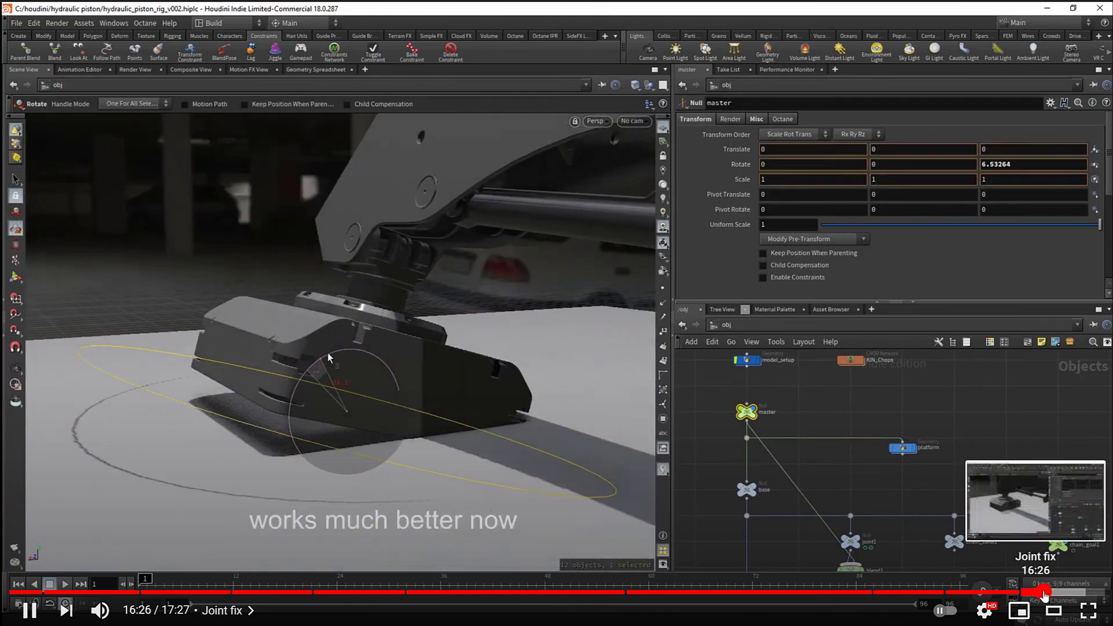
{"action": "left_click", "coordinate": [993, 433]}
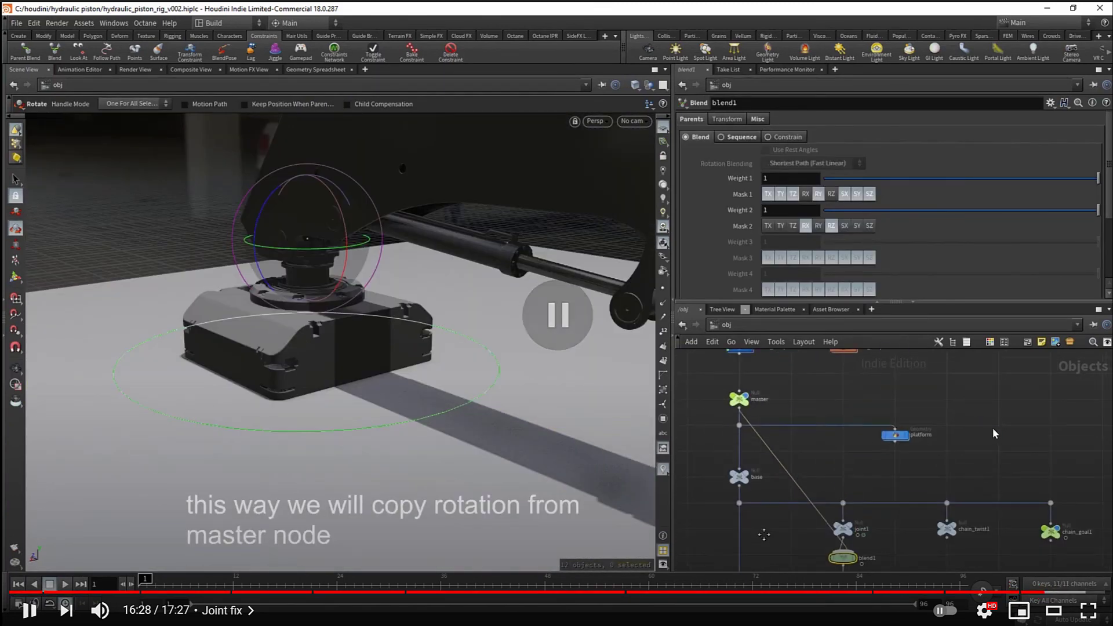
{"action": "left_click", "coordinate": [995, 435]}
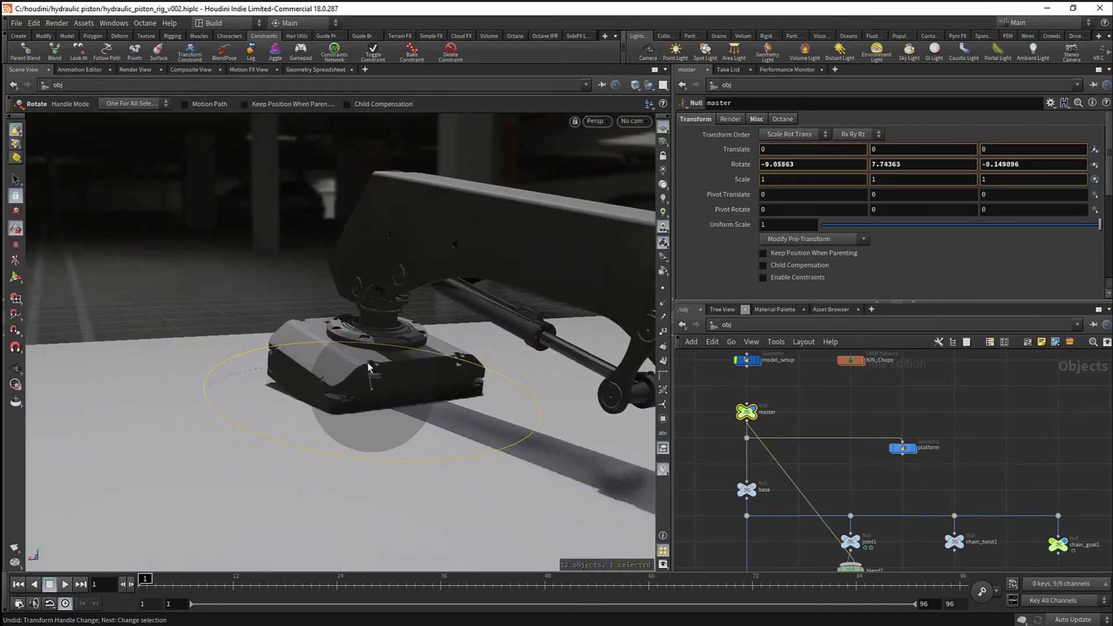
- Undo the master null's test rotation and pull back to view the whole arm
{"action": "left_click_drag", "start_coordinate": [369, 367], "coordinate": [377, 364]}
{"action": "key", "text": "ctrl+z"}
{"action": "key", "text": "ctrl+z"}
{"action": "right_click_drag", "start_coordinate": [379, 363], "coordinate": [422, 350], "text": "alt"}
{"action": "left_click_drag", "start_coordinate": [423, 350], "coordinate": [370, 387], "text": "alt"}
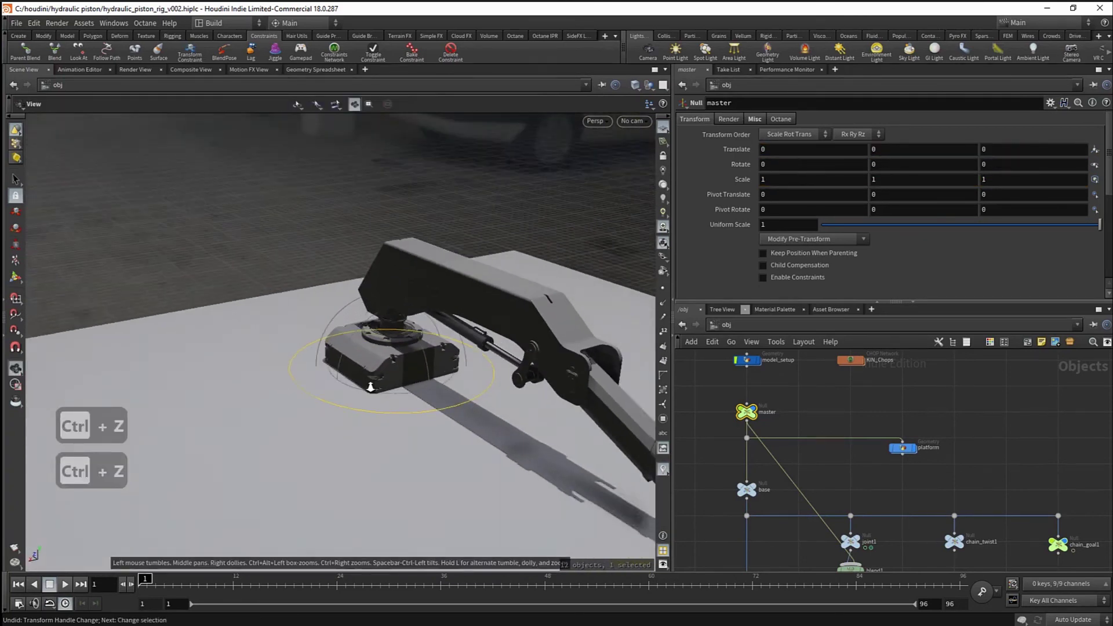
{"action": "key", "text": "Escape"}
{"action": "right_click_drag", "start_coordinate": [370, 387], "coordinate": [290, 347], "text": "alt"}
{"action": "left_click_drag", "start_coordinate": [291, 348], "coordinate": [373, 363]}
{"action": "middle_click_drag", "start_coordinate": [373, 363], "coordinate": [371, 350]}
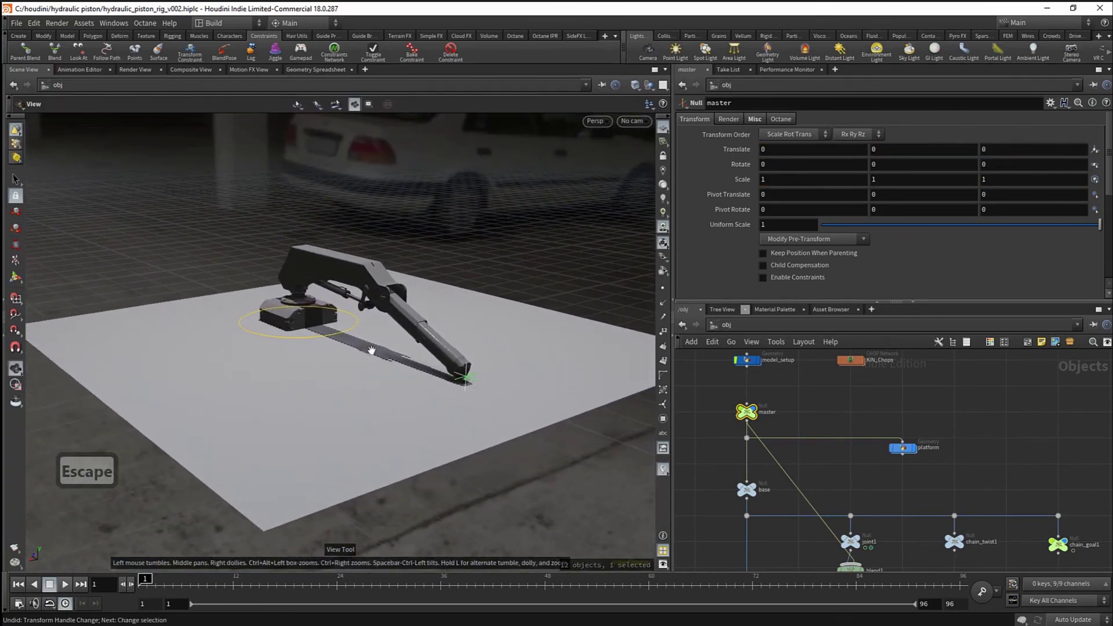
{"action": "left_click_drag", "start_coordinate": [371, 350], "coordinate": [361, 358]}
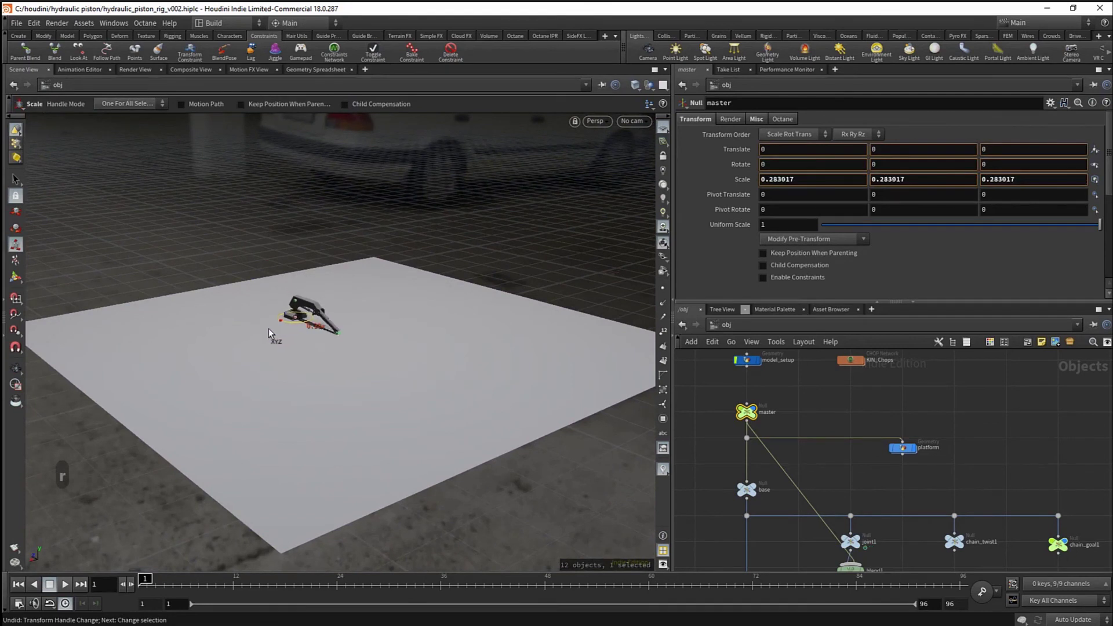
- Trial-scale the whole rig to 0.414708 through the master null and zoom in on it
{"action": "left_click_drag", "start_coordinate": [269, 333], "coordinate": [312, 323]}
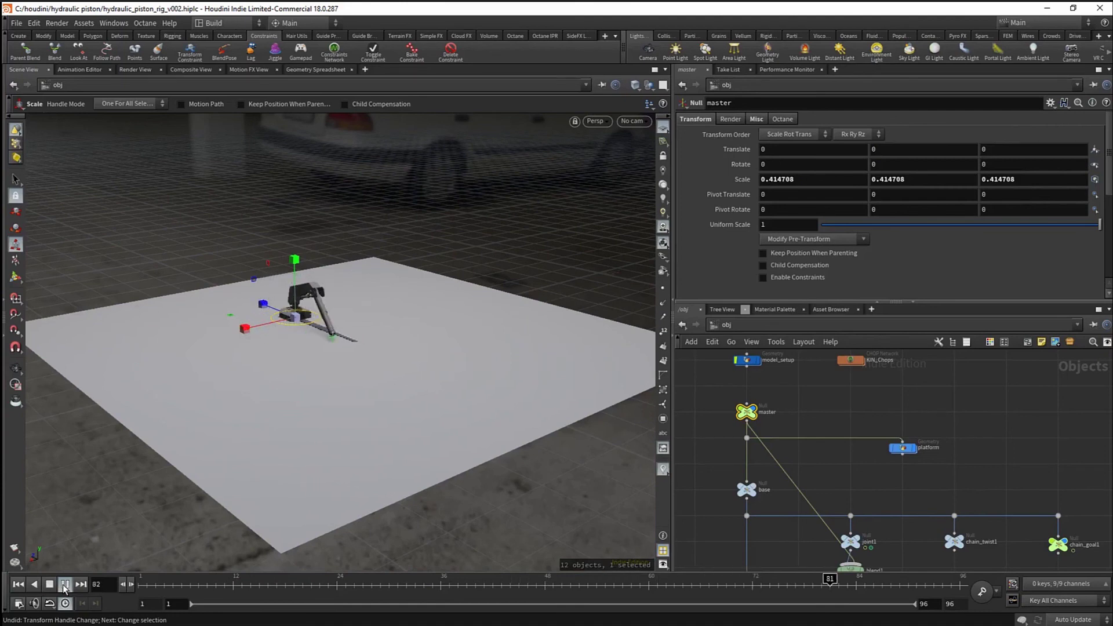
{"action": "key", "text": "Escape"}
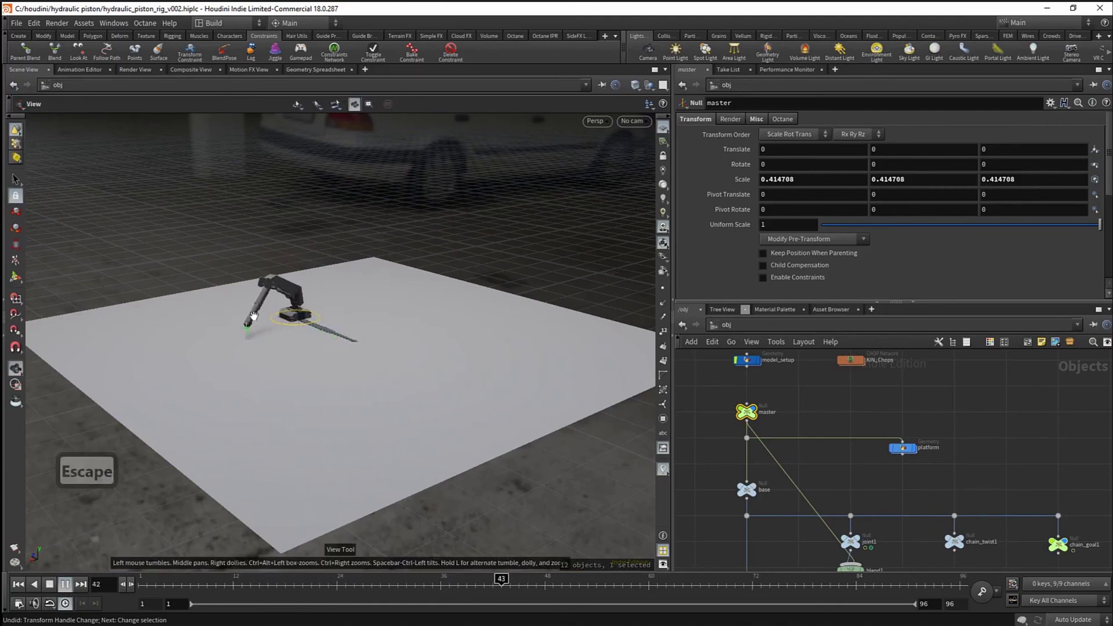
{"action": "right_click_drag", "start_coordinate": [254, 316], "coordinate": [515, 326]}
{"action": "right_click_drag", "start_coordinate": [438, 350], "coordinate": [143, 528]}
- Undo the scale back to 1 and play the full-size arm animation
{"action": "key", "text": "ctrl+z"}
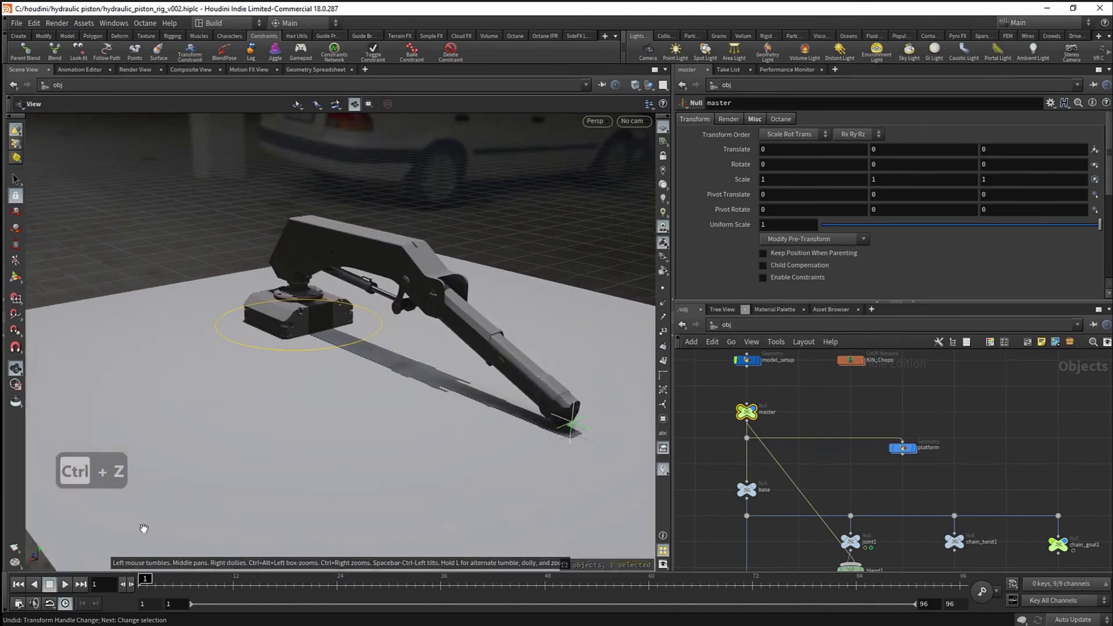
{"action": "left_click", "coordinate": [64, 584]}
{"action": "left_click_drag", "start_coordinate": [278, 374], "coordinate": [356, 383]}
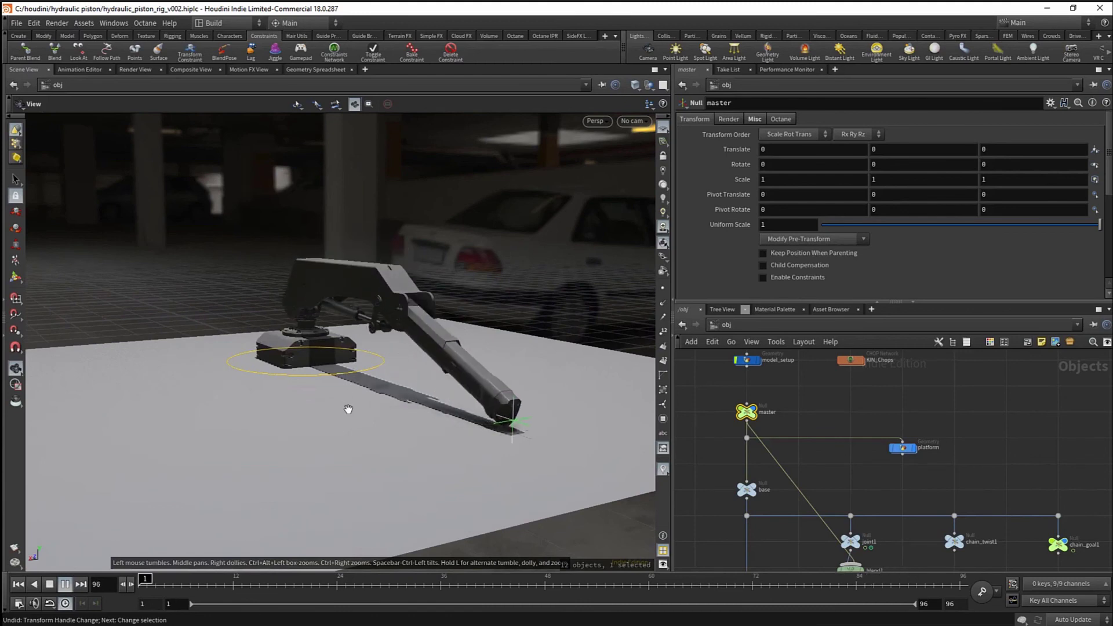
{"action": "key", "text": "Escape"}
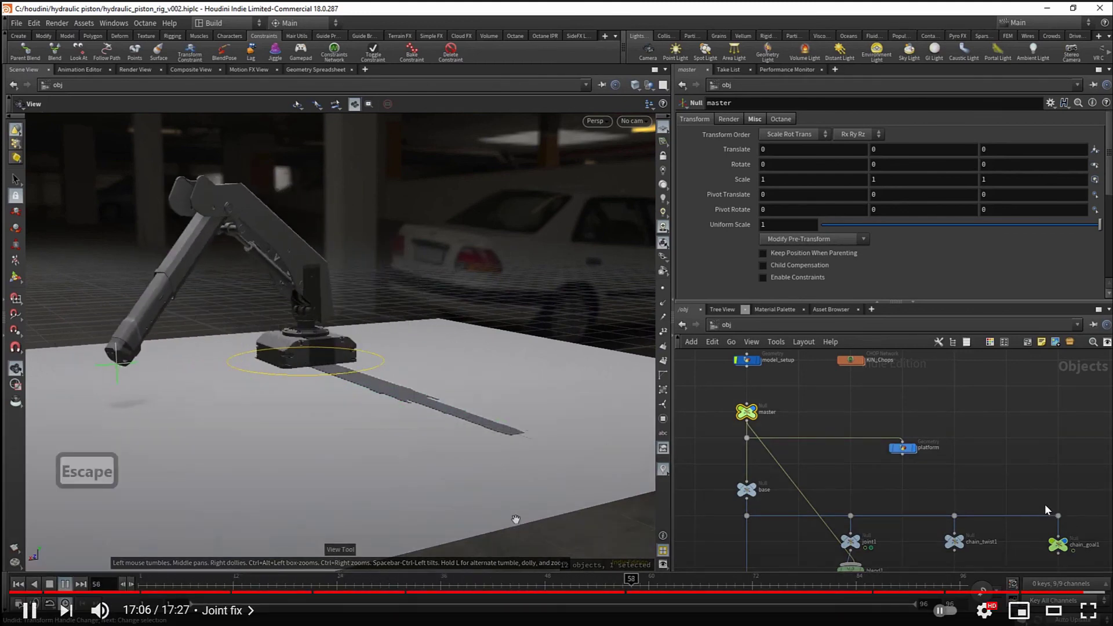
{"action": "left_click_drag", "start_coordinate": [338, 451], "coordinate": [397, 447]}
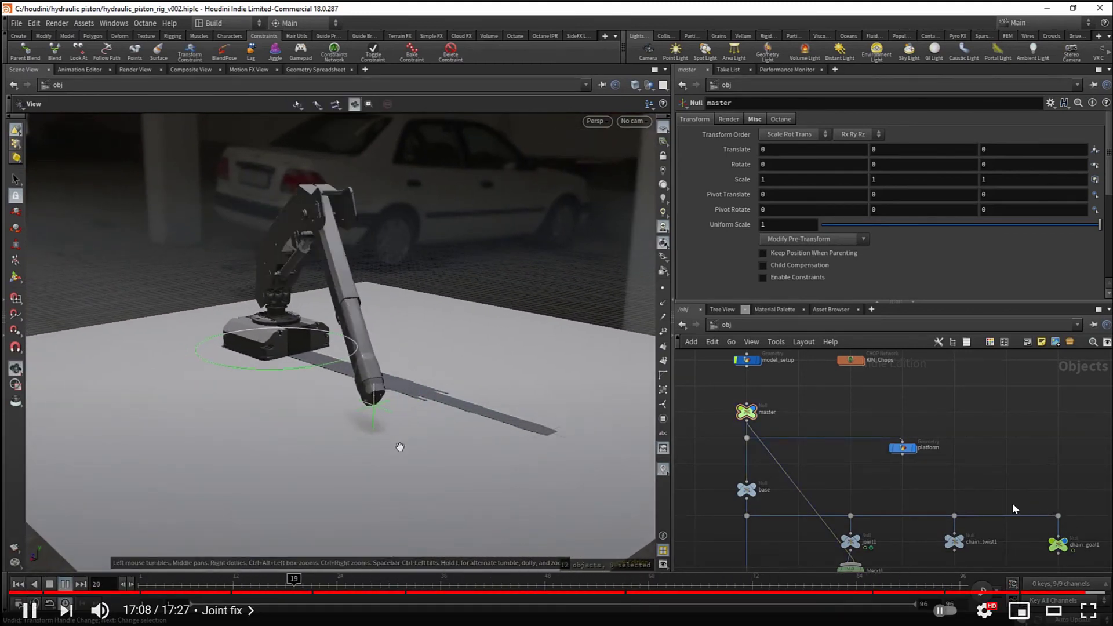